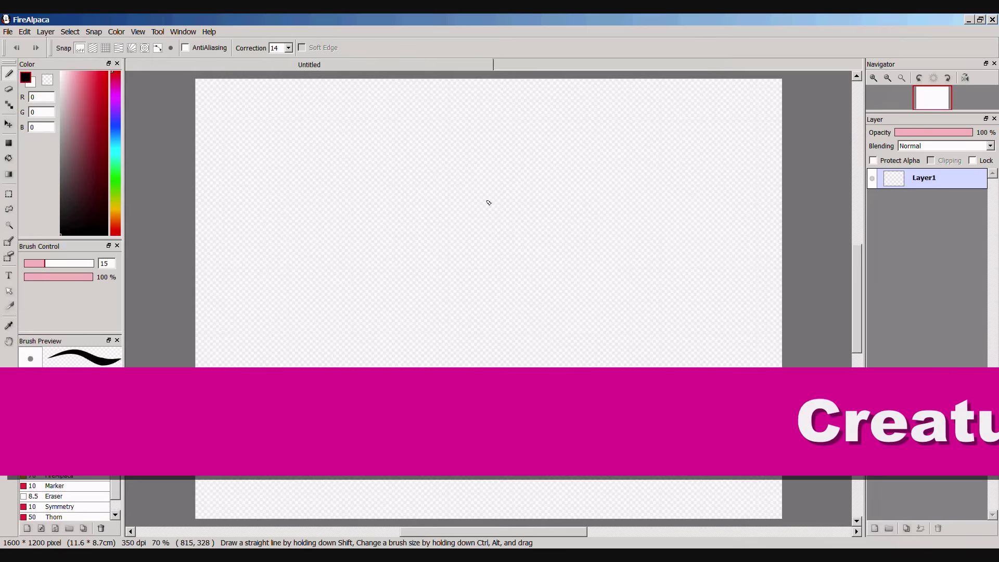
Clear the layer and set up the Pencil brush at size 6 with stroke correction 10.
key(Delete)
click(287, 47)
click(873, 78)
triple_click(105, 263)
text(6.7)
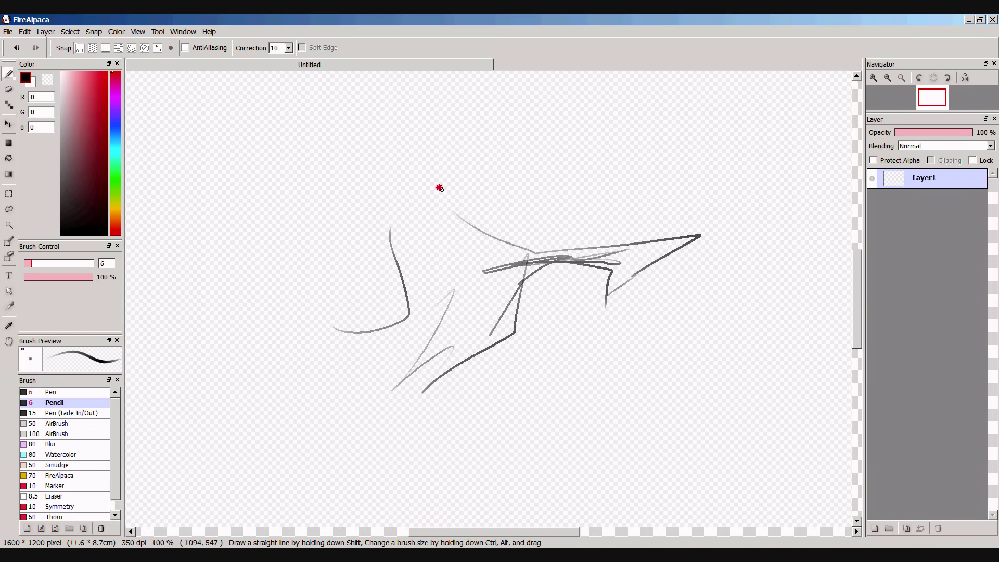
Sketch the head's upper outline, eye and spiky crest, working in a mirrored view.
drag(561, 198, 596, 218)
drag(562, 219, 553, 226)
mouse_move(443, 232)
mouse_down()
mouse_move(483, 234)
mouse_move(446, 234)
mouse_up()
key(h)
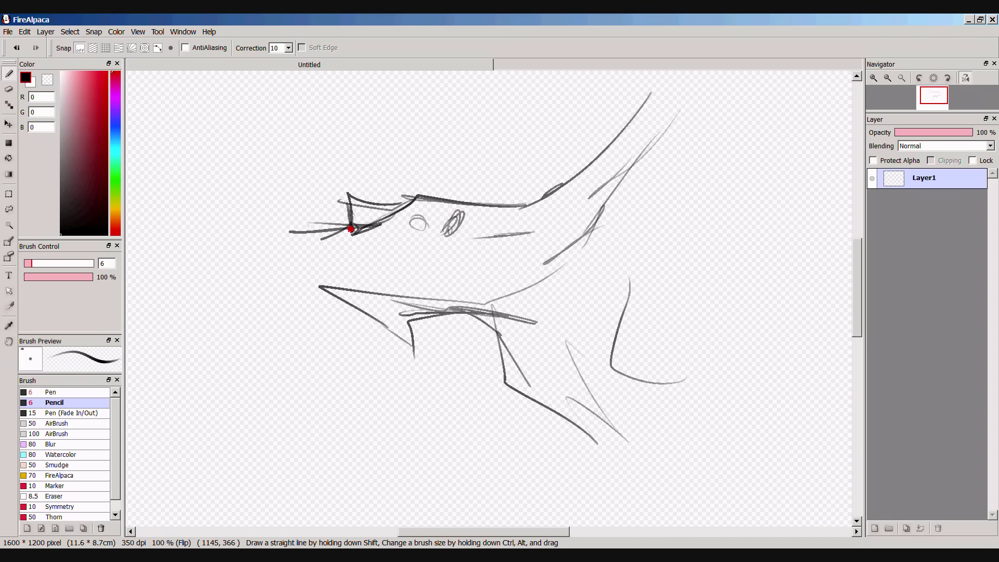
drag(351, 229, 465, 204)
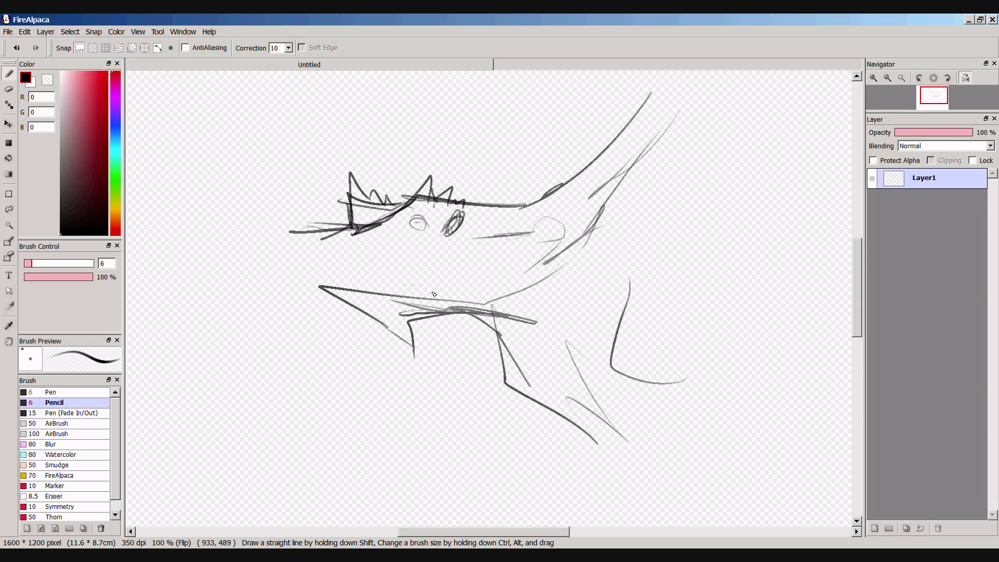
key(ctrl+z)
key(h)
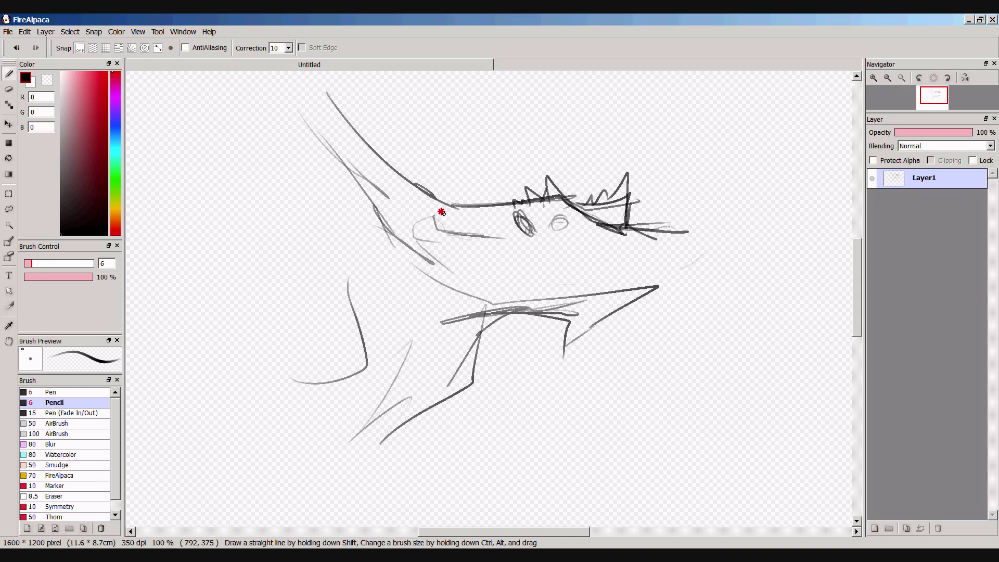
Tidy the eye, then add the lower jaw, neck zigzag, snout tip and neck fur strokes.
key(e)
mouse_move(541, 230)
mouse_down()
mouse_move(517, 218)
mouse_move(555, 232)
mouse_up()
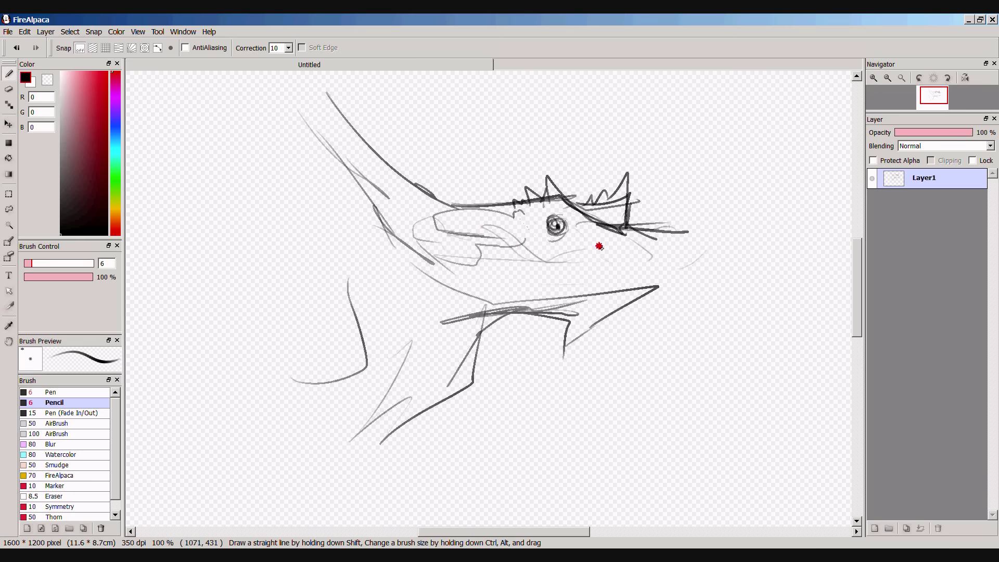
mouse_move(567, 324)
mouse_down()
mouse_move(576, 340)
mouse_move(617, 341)
mouse_up()
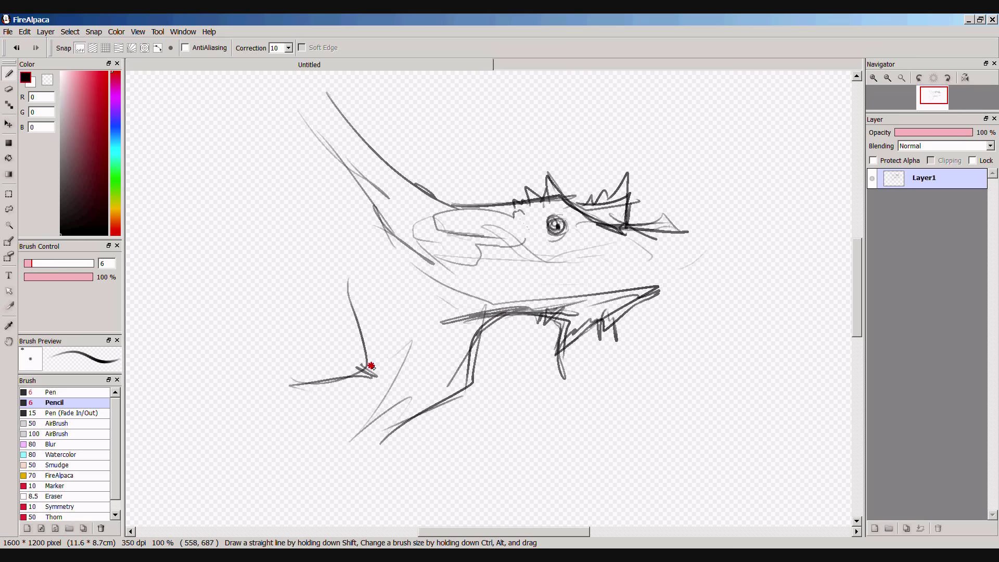
drag(430, 253, 354, 226)
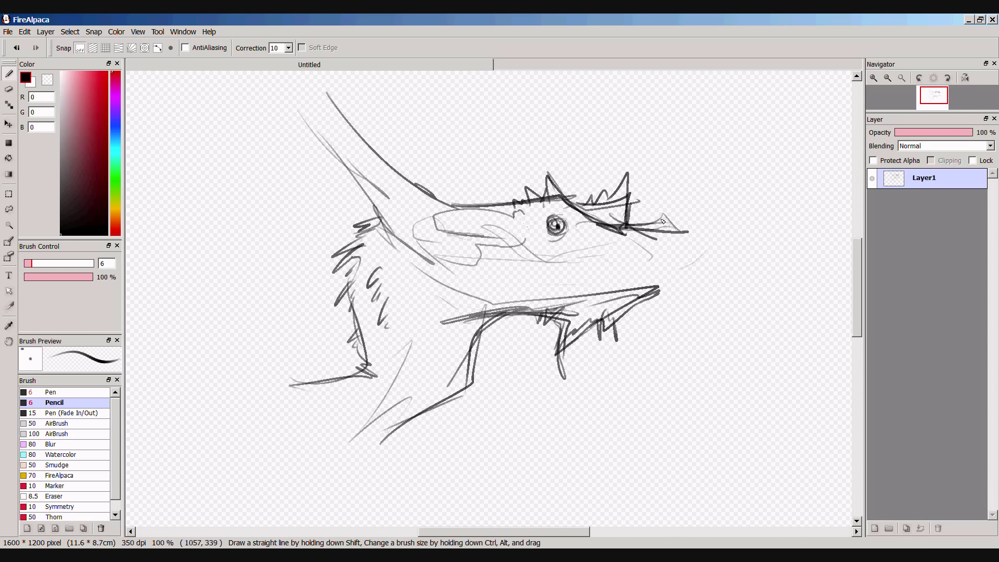
drag(691, 232, 677, 228)
key(h)
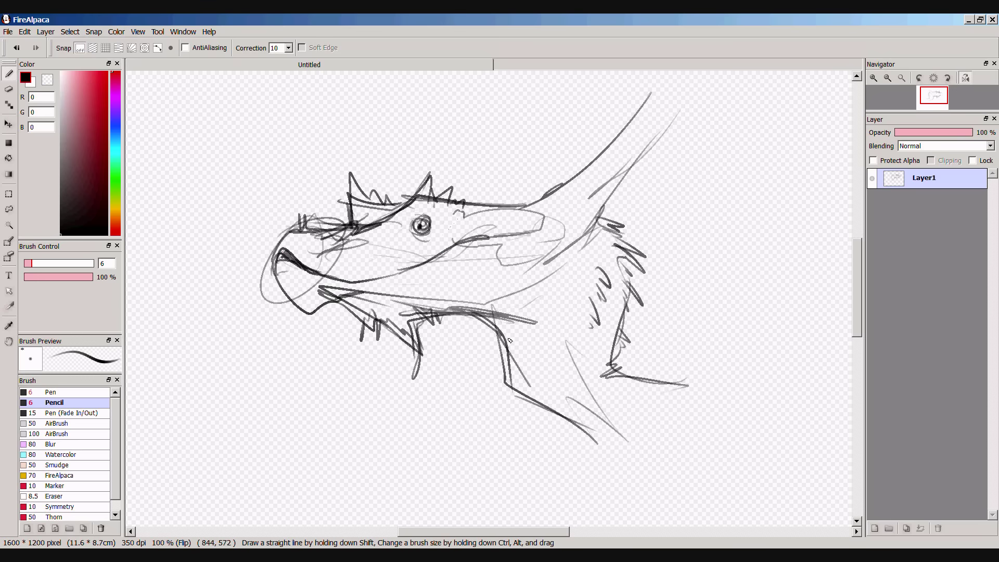
mouse_move(586, 473)
mouse_down()
mouse_move(640, 372)
mouse_move(632, 406)
mouse_up()
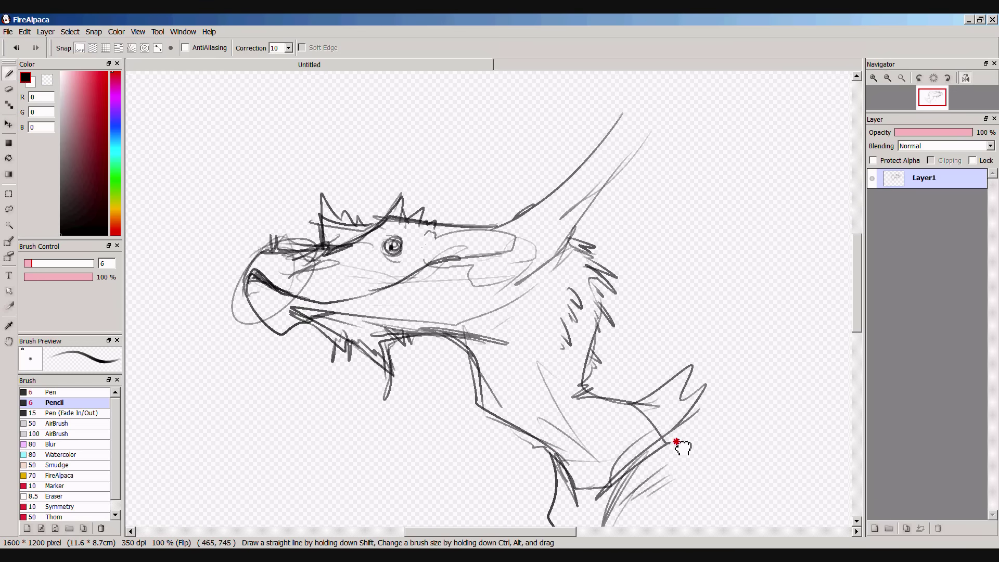
Shift the whole sketch upward on the canvas with the Move tool.
scroll(680, 446, down, 1)
key(v)
mouse_move(493, 328)
mouse_down()
mouse_move(494, 279)
mouse_move(485, 288)
mouse_up()
key(b)
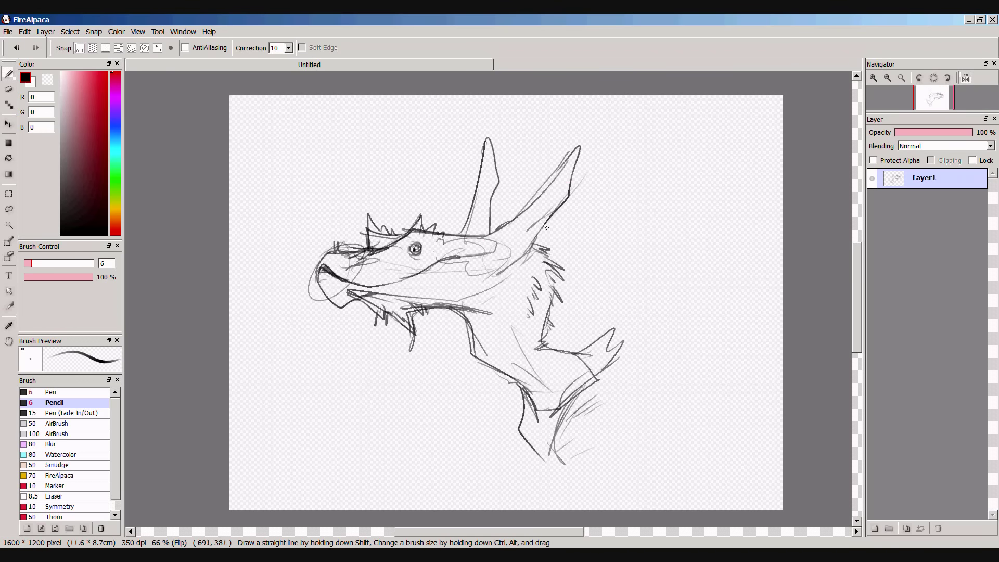
Shade the neck, horns and head in grey with a brush of about size 29.
key(h)
drag(500, 312, 471, 289)
mouse_move(409, 159)
mouse_down()
mouse_move(419, 208)
mouse_move(447, 244)
mouse_up()
drag(495, 156, 484, 208)
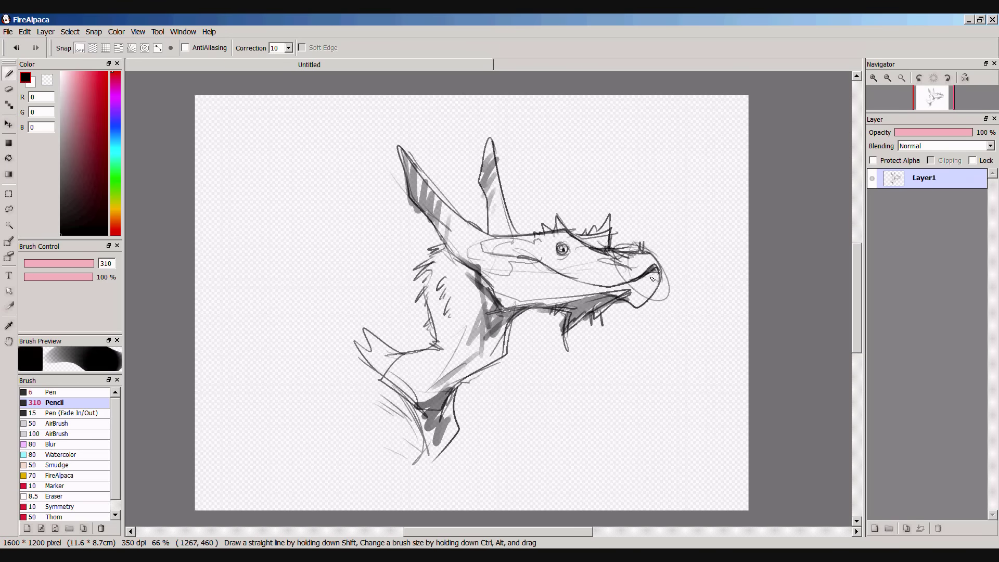
drag(640, 271, 551, 281)
Save the sketch as 'creat head 20-01-2016.psd'.
key(ctrl+s)
text(creat head x)
key(BackSpace)
text(20-)
key(BackSpace)
key(BackSpace)
text(01-6)
key(Return)
Close FireAlpaca and open the saved psd file in GIMP 2.6.
key(super+d)
right_click(617, 43)
click(77, 395)
right_click(77, 395)
mouse_move(44, 201)
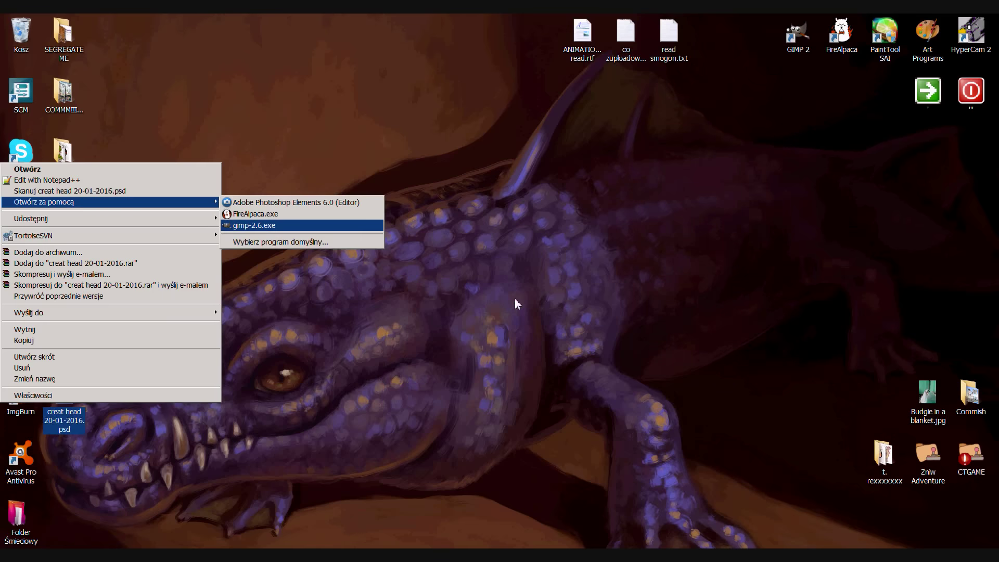
click(288, 229)
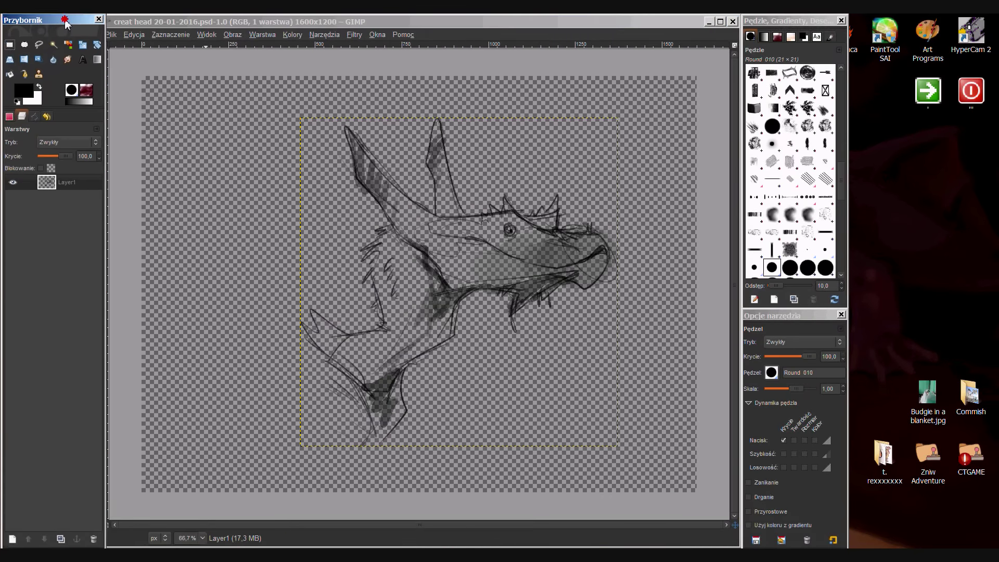
Add a white layer named BG, rename Layer1 to Sketch, and add an empty layer on top.
click(4, 539)
click(57, 204)
double_click(67, 199)
text(BG)
key(Return)
double_click(39, 182)
text(Sketch)
key(Return)
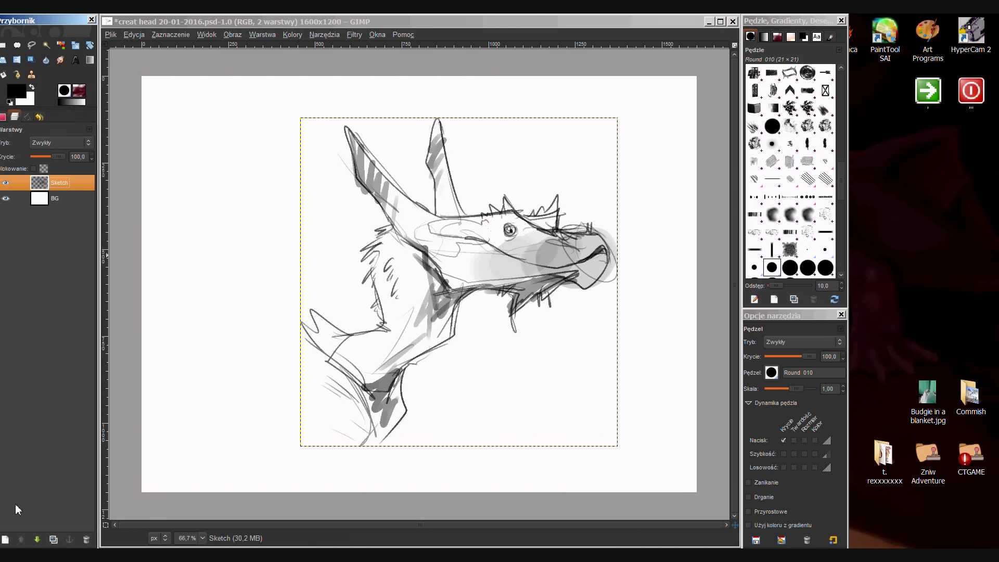
key(shift+ctrl+n)
key(Return)
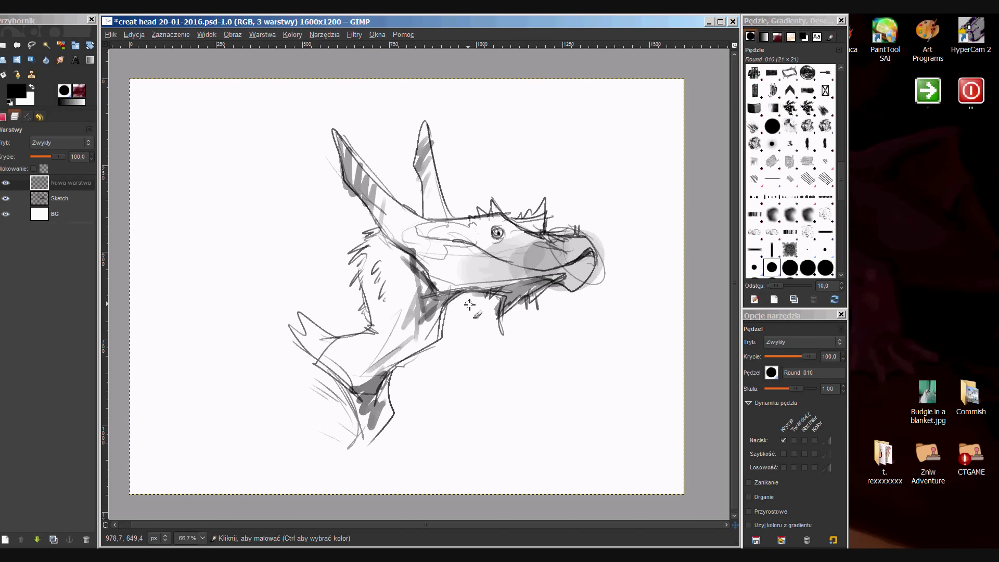
Crop the image to a rectangle around the head, 1046×1016.
key(r)
drag(210, 93, 633, 439)
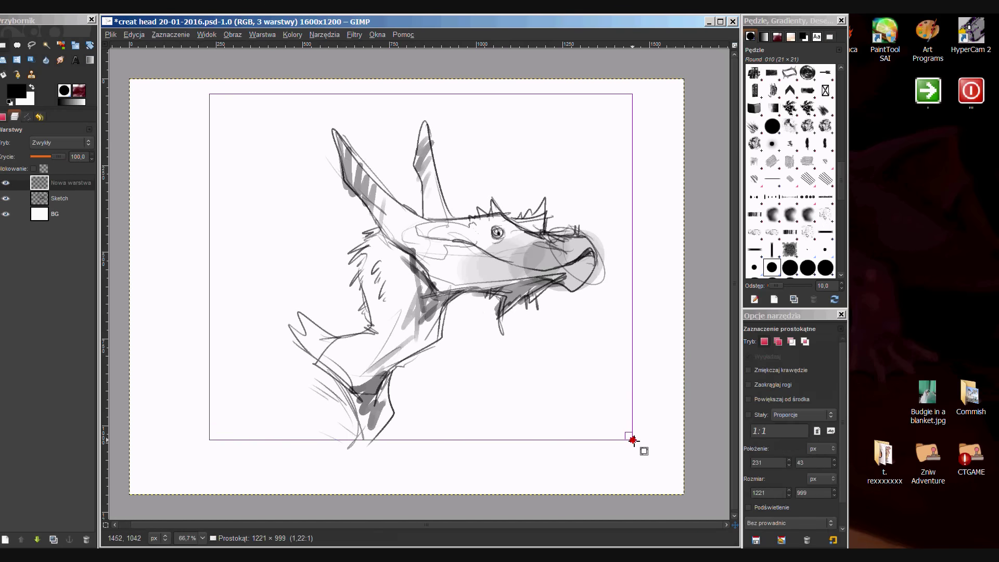
click(233, 34)
key(Escape)
drag(211, 260, 270, 260)
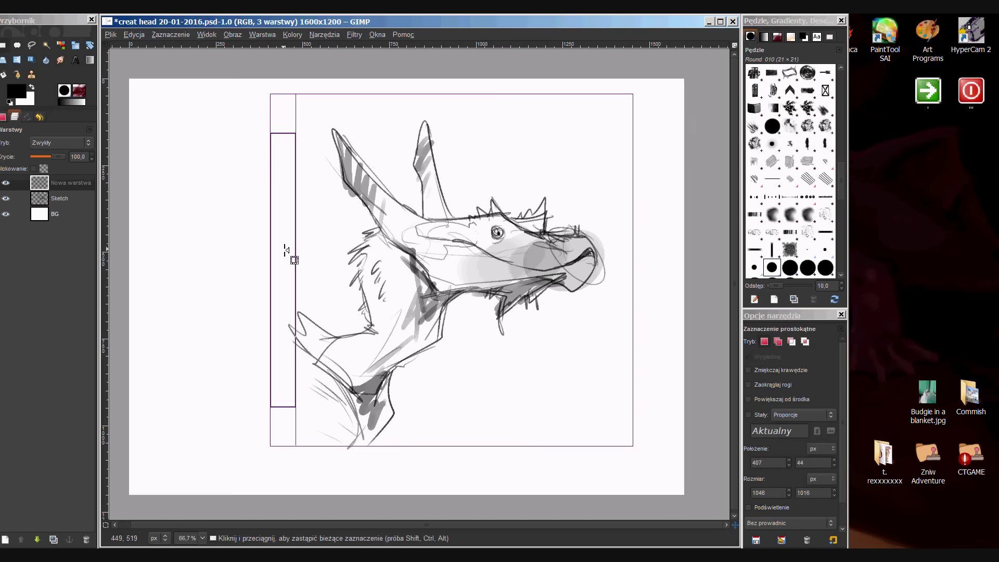
click(232, 35)
click(260, 136)
Save the image as 'creat head 20-01-2016.xcf' and add another empty layer.
key(ctrl+s)
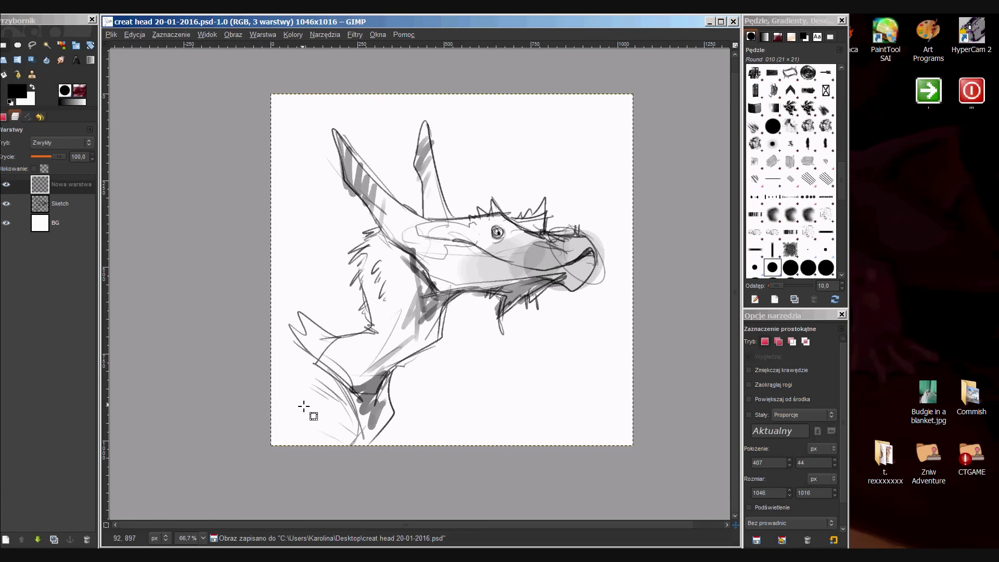
key(ctrl+s)
key(Return)
key(1)
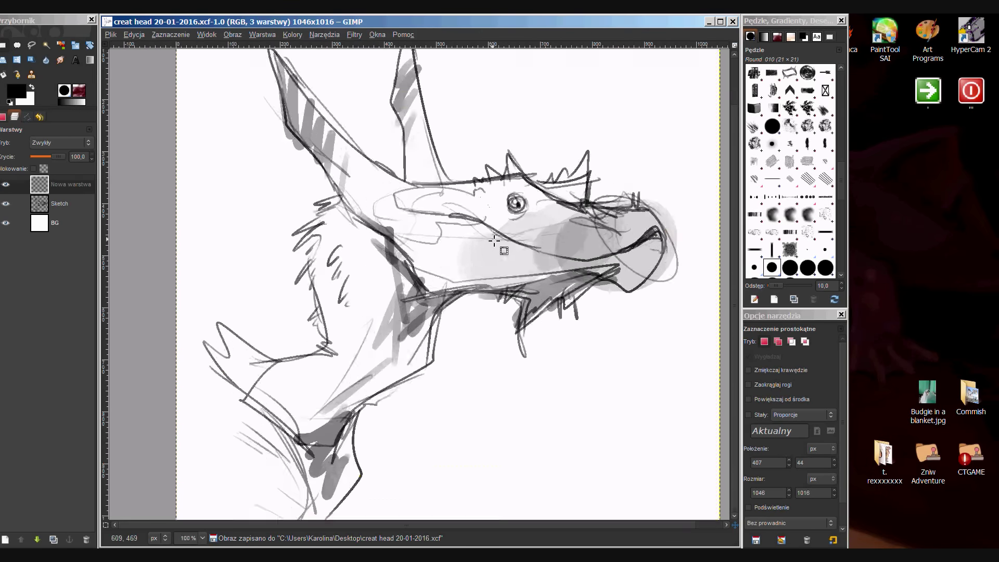
key(minus)
key(shift+ctrl+n)
Select the Round 025 brush and set crimson as the painting colour.
key(1)
click(790, 267)
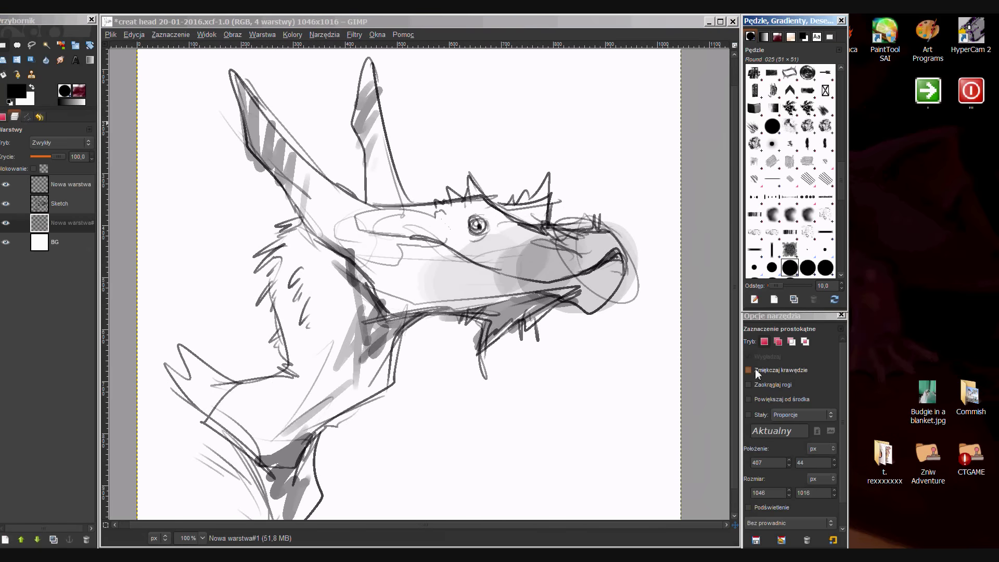
key(p)
mouse_move(479, 180)
mouse_down()
mouse_move(599, 270)
mouse_move(603, 247)
mouse_move(469, 245)
mouse_move(599, 292)
mouse_move(417, 291)
mouse_move(442, 306)
mouse_move(586, 280)
mouse_up()
key(ctrl+z)
click(16, 91)
click(312, 261)
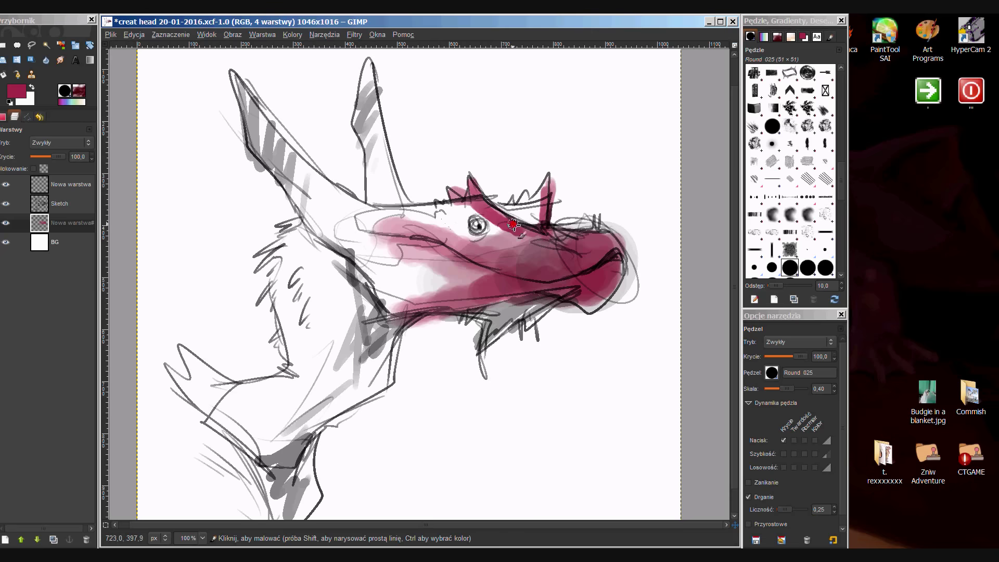
Flip the image to face left, paint crimson horn stripes, and sample a darker crimson.
key(shift+h)
mouse_move(573, 117)
mouse_down()
mouse_move(515, 198)
mouse_move(512, 238)
mouse_up()
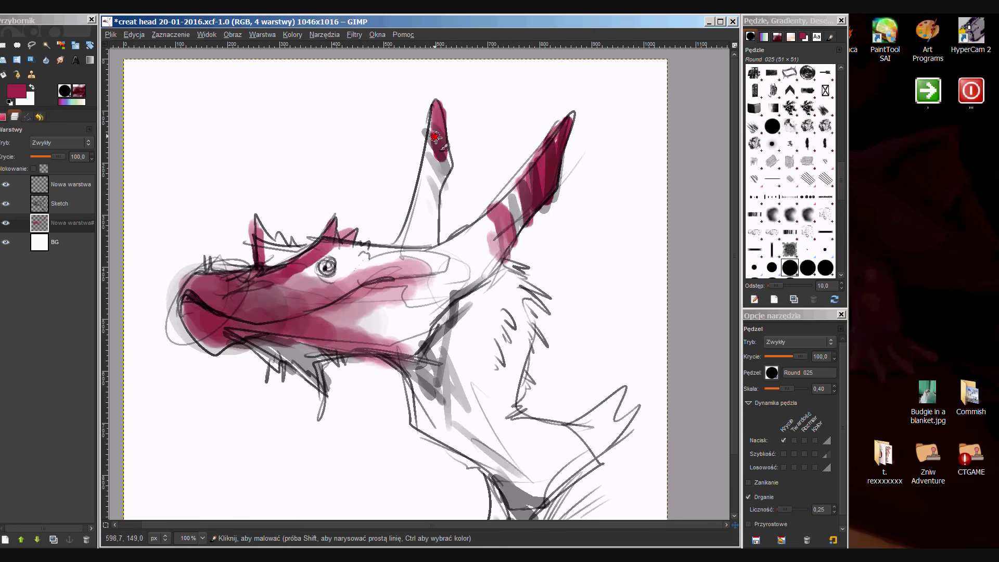
scroll(436, 137, down, 3)
key(o)
click(16, 91)
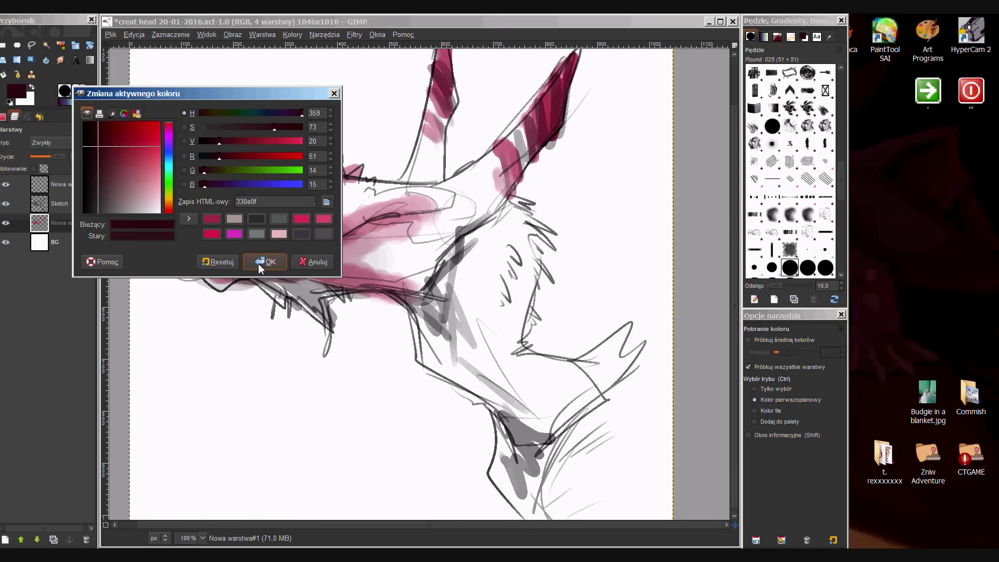
click(260, 264)
key(p)
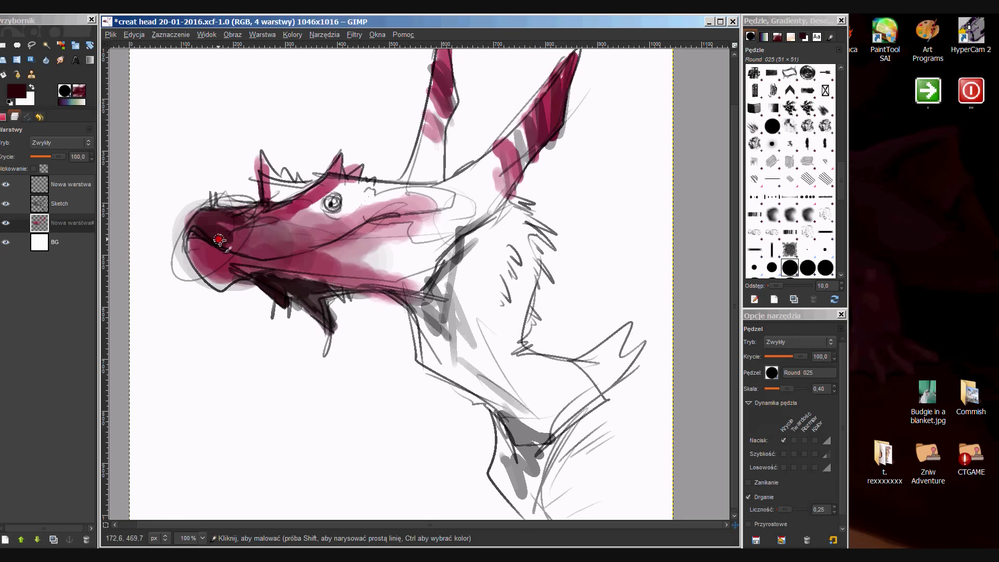
Switch to a pale pinkish-beige colour and paint beige strokes along the neck.
scroll(560, 111, up, 2)
scroll(467, 163, down, 3)
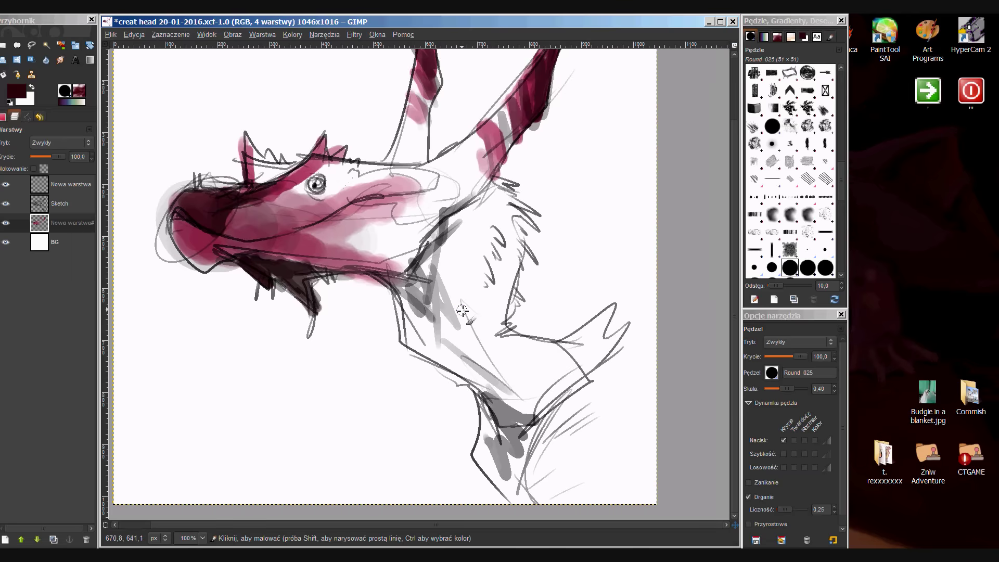
ctrl+click(388, 230)
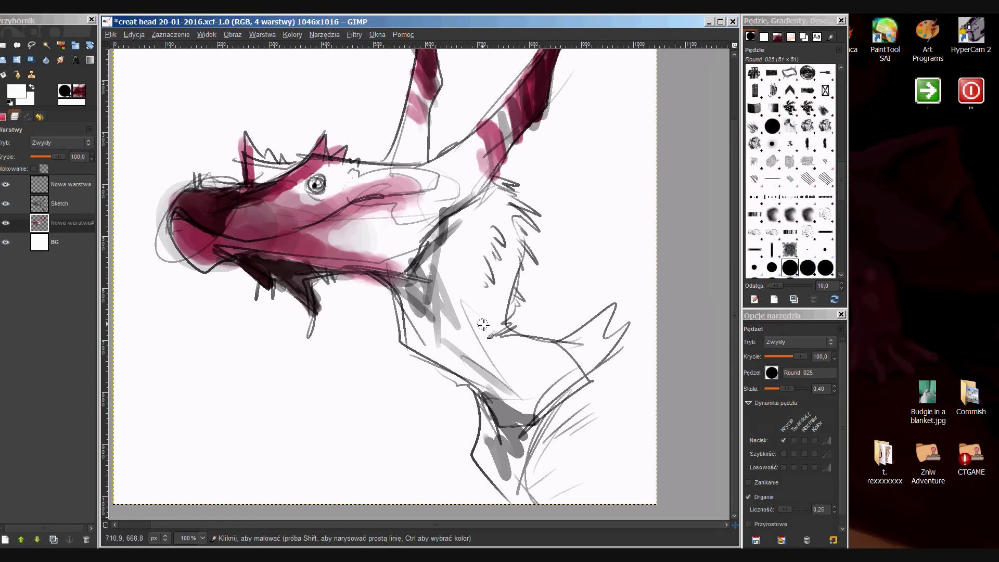
click(16, 92)
click(143, 198)
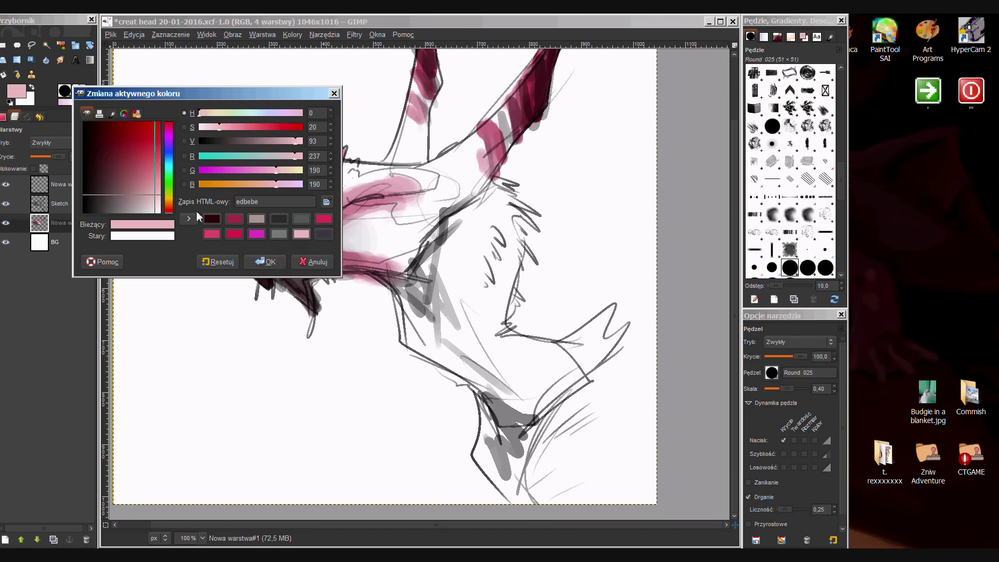
click(265, 261)
drag(440, 359, 496, 400)
scroll(505, 398, down, 2)
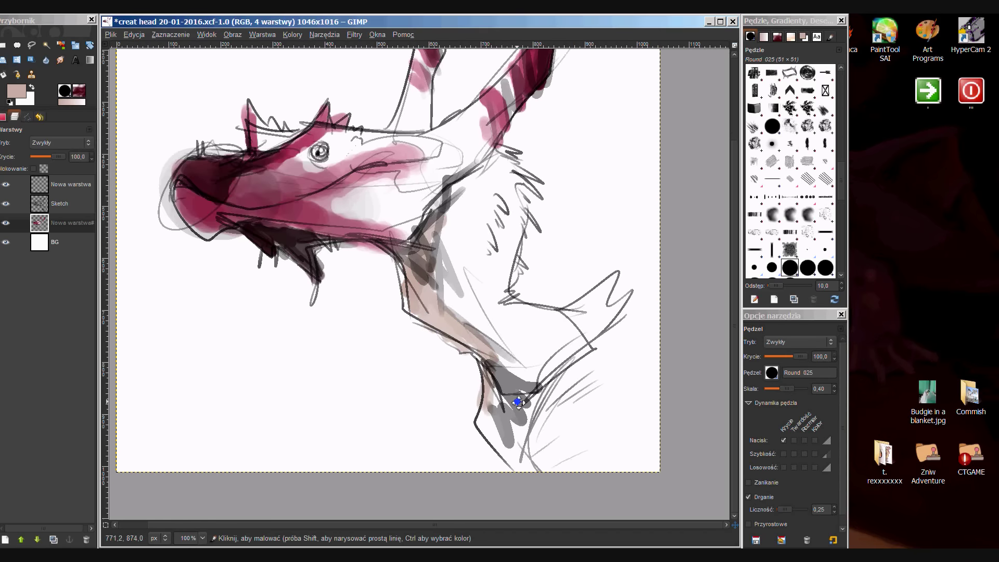
key(minus)
drag(437, 381, 526, 413)
key(plus)
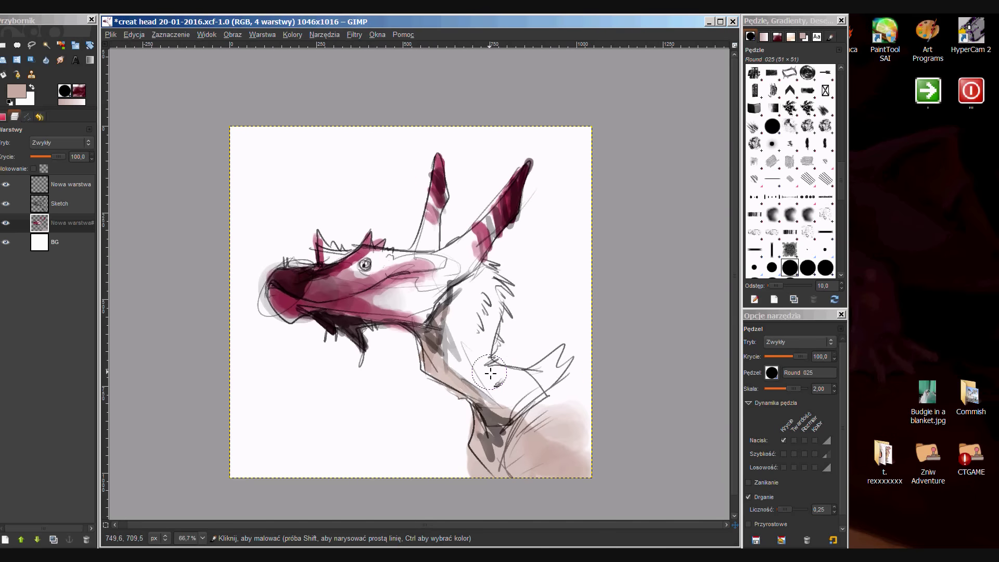
Set the colour to grey and paint grey strokes above the head on the BG layer.
click(17, 92)
click(104, 172)
click(307, 261)
click(52, 242)
drag(343, 229, 396, 224)
mouse_move(411, 156)
mouse_down()
mouse_move(296, 243)
mouse_move(343, 384)
mouse_move(468, 391)
mouse_move(508, 417)
mouse_move(260, 334)
mouse_up()
With the real oil 3 brush, paint grey around the head and between the ears.
key(1)
key(bracketleft)
scroll(343, 384, down, 4)
click(789, 232)
drag(395, 396, 323, 391)
scroll(323, 391, up, 4)
drag(239, 260, 427, 135)
drag(302, 183, 479, 94)
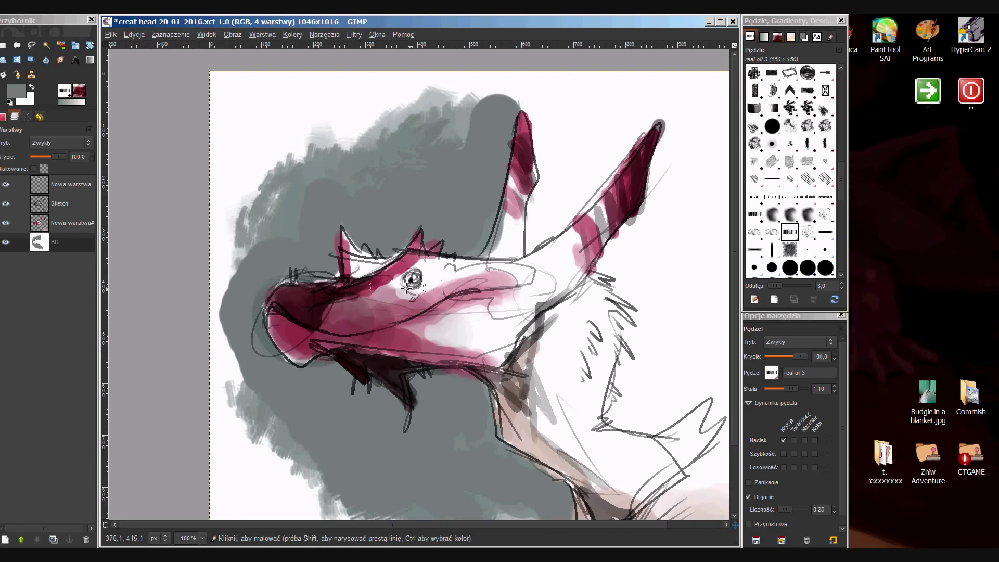
scroll(532, 208, down, 1)
mouse_move(531, 208)
mouse_down()
mouse_move(541, 167)
mouse_move(578, 172)
mouse_move(531, 156)
mouse_move(554, 234)
mouse_move(625, 136)
mouse_up()
Extend the grey background right of the right ear and along the canvas top.
scroll(536, 167, up, 2)
scroll(624, 135, down, 1)
scroll(624, 136, right, 1)
mouse_move(613, 94)
mouse_down()
mouse_move(573, 307)
mouse_move(588, 406)
mouse_move(616, 238)
mouse_up()
key(minus)
click(790, 232)
mouse_move(599, 323)
mouse_down()
mouse_move(448, 120)
mouse_move(271, 187)
mouse_up()
mouse_move(578, 145)
mouse_down()
mouse_move(606, 188)
mouse_move(256, 327)
mouse_move(446, 437)
mouse_move(312, 417)
mouse_move(615, 225)
mouse_up()
On the Nowa warstwa layer, paint darker shading on the snout and neck.
key(1)
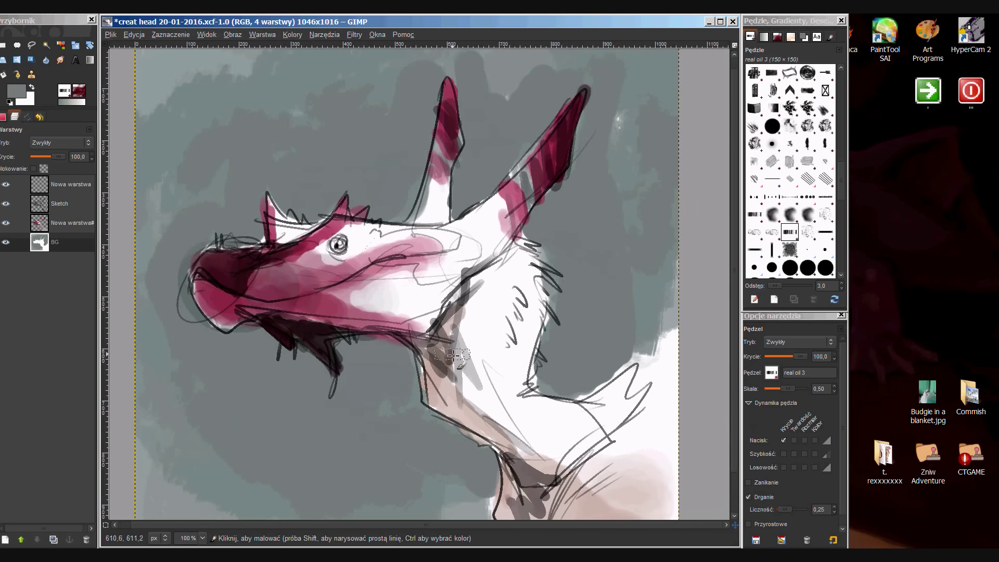
click(63, 203)
click(62, 184)
click(16, 92)
click(104, 208)
click(268, 261)
drag(198, 270, 341, 320)
drag(453, 213, 411, 348)
Dab RC_cloud texture on the neck and add grey-teal strokes on the snout.
click(772, 214)
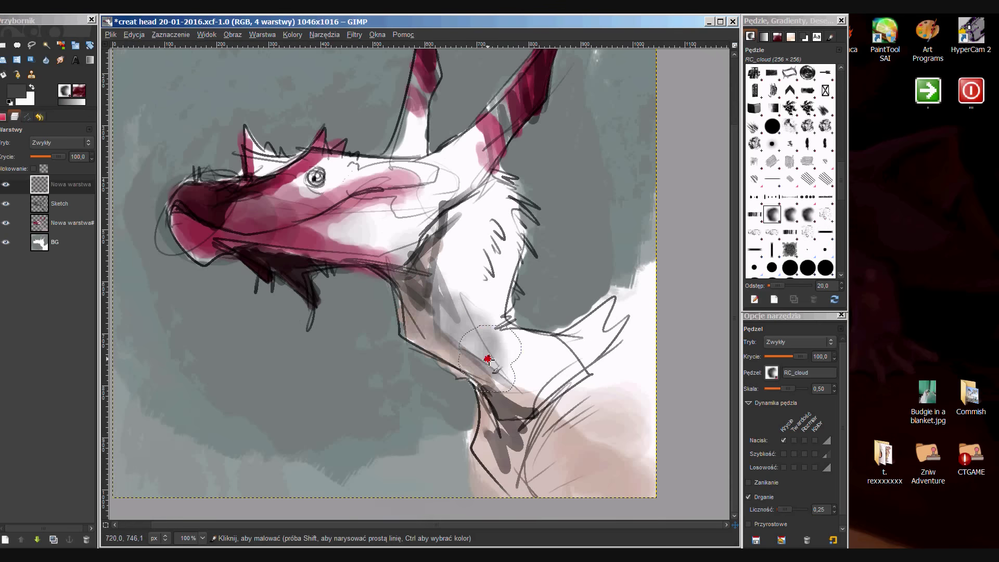
drag(442, 276, 527, 416)
drag(521, 365, 516, 403)
click(16, 93)
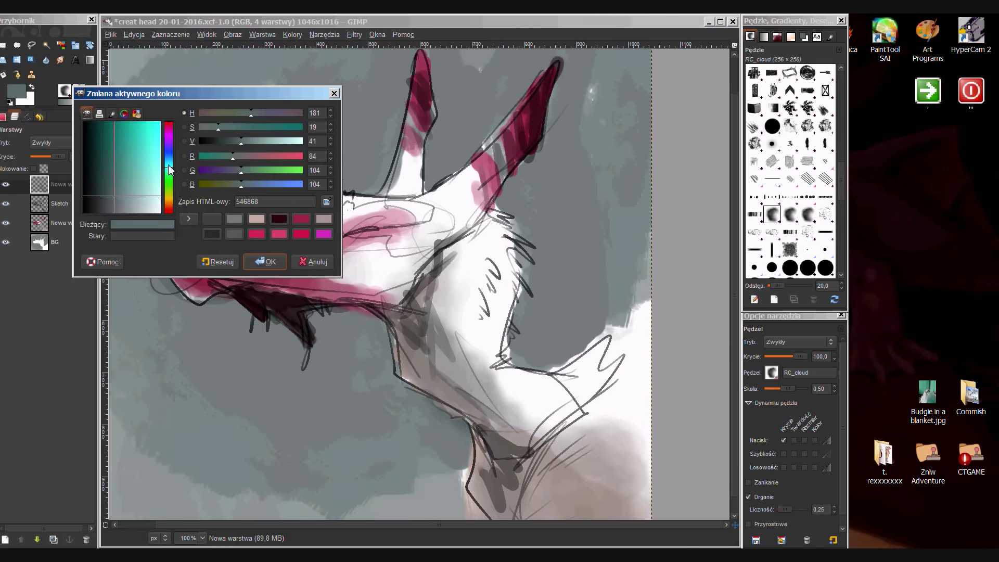
click(312, 270)
drag(395, 281, 234, 292)
Add fine snout detail with Round 010, then darken the left horn with Round 025.
click(772, 267)
drag(172, 249, 385, 312)
scroll(483, 185, up, 2)
click(790, 268)
drag(416, 83, 384, 224)
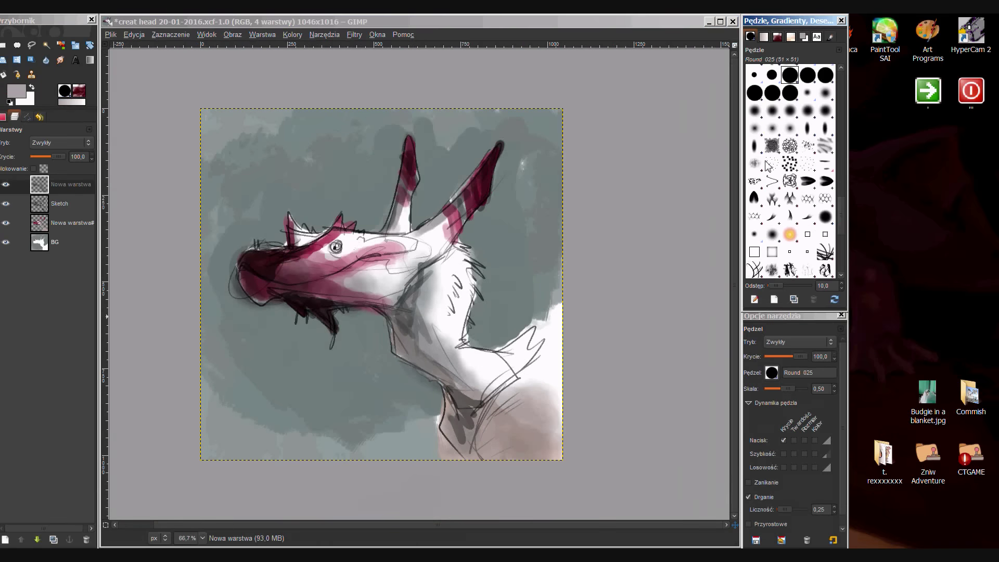
Paint a pale yellow highlight along the neck with the Round soft 100 brush.
click(790, 127)
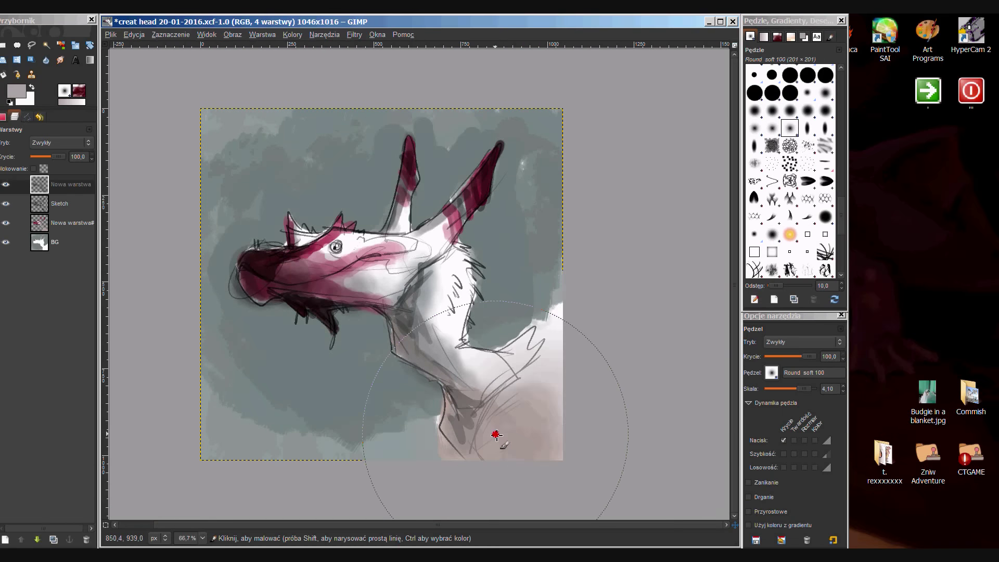
ctrl+click(364, 379)
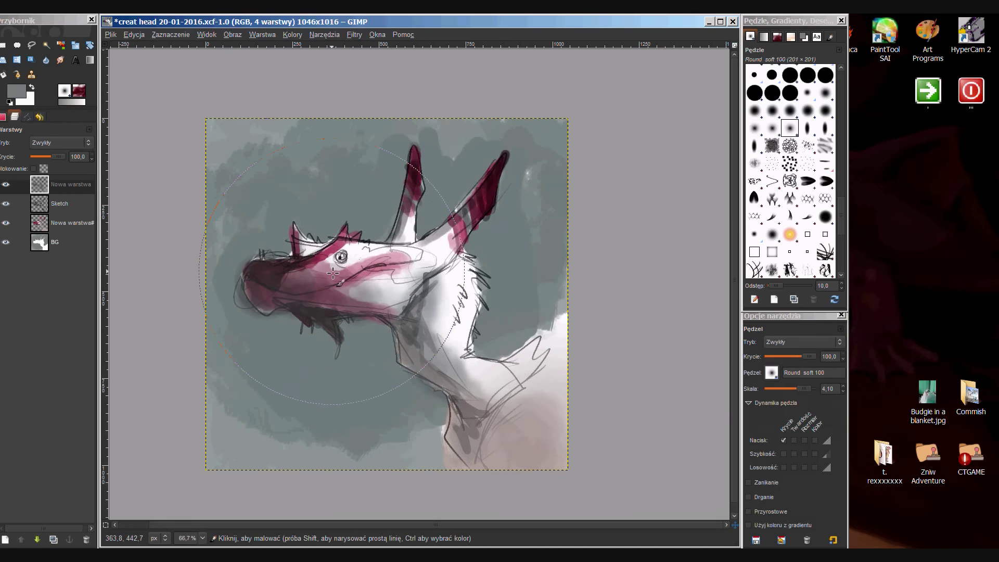
ctrl+click(278, 275)
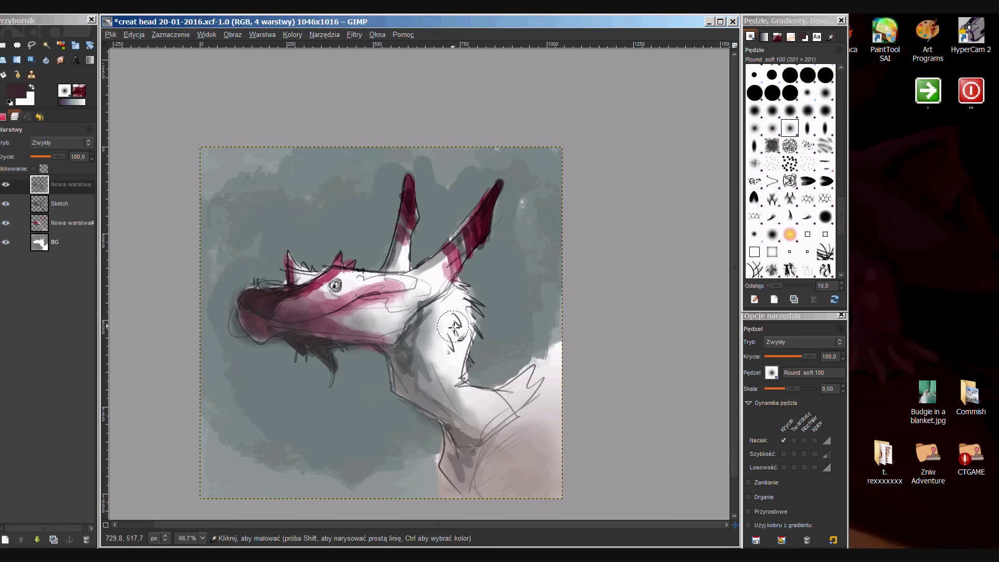
key(o)
key(Return)
key(p)
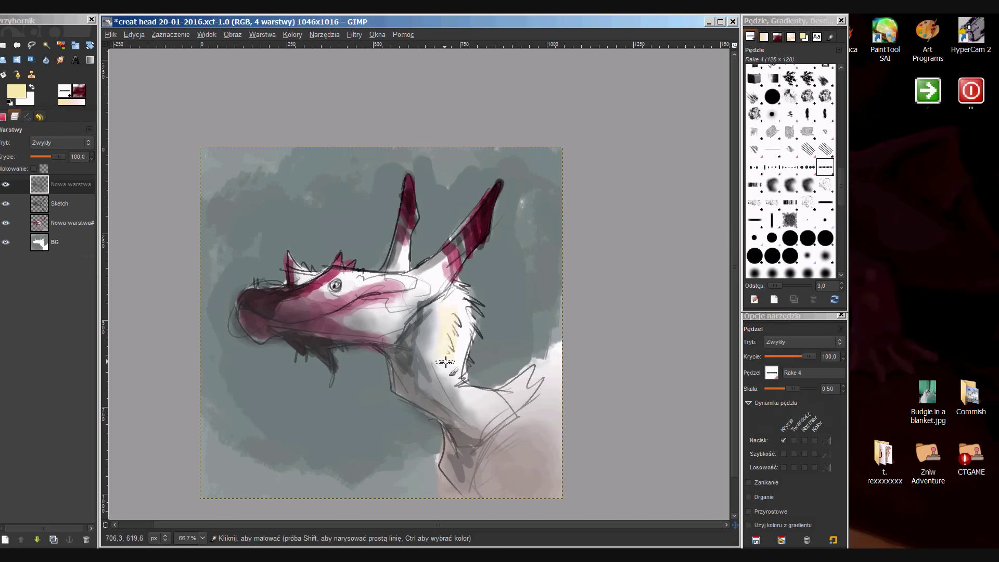
drag(452, 298, 482, 408)
At 100% zoom, add grey strokes on the snout and grey shading on the neck and lower body.
key(1)
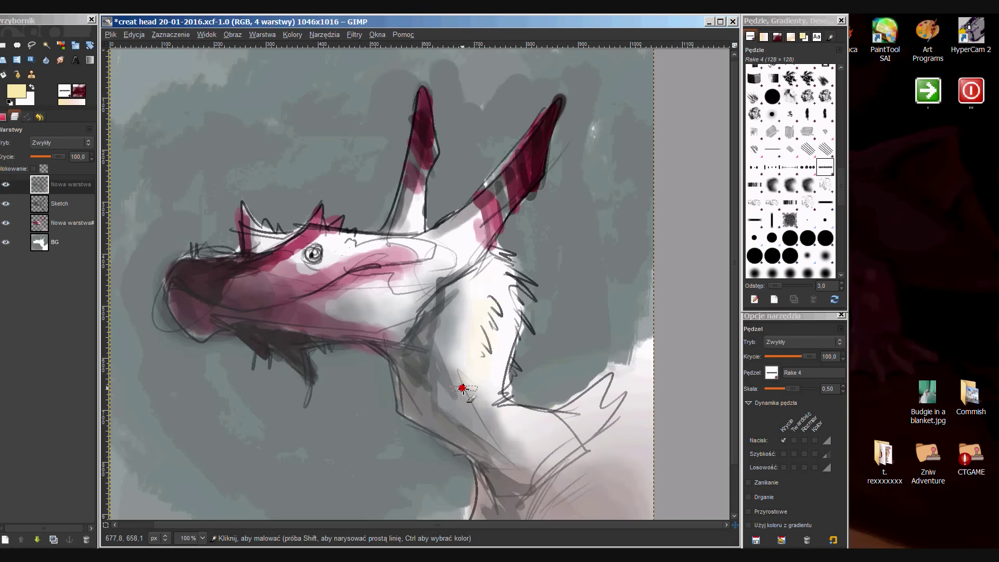
scroll(457, 385, up, 3)
ctrl+click(252, 300)
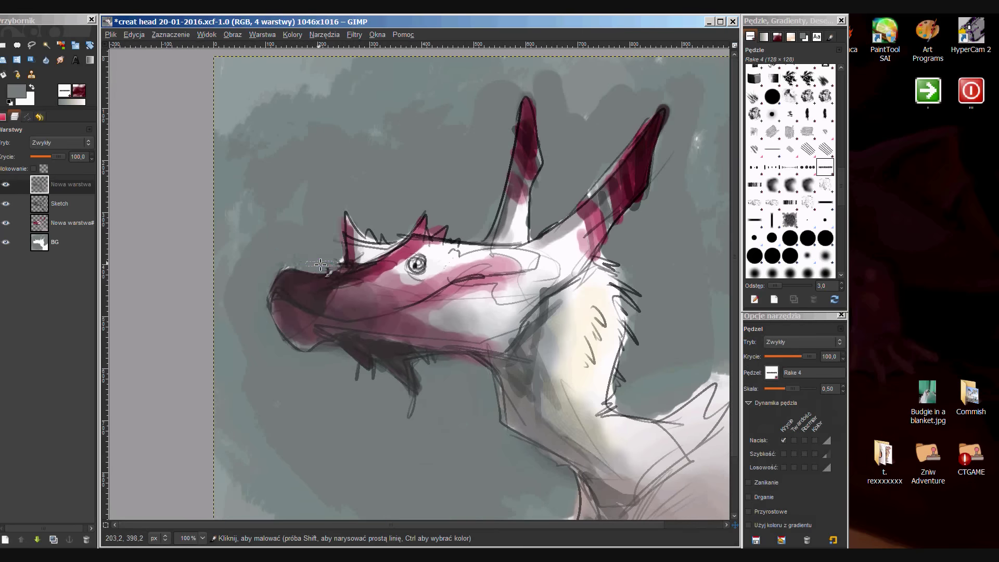
scroll(321, 265, right, 2)
scroll(443, 272, down, 2)
scroll(457, 480, down, 2)
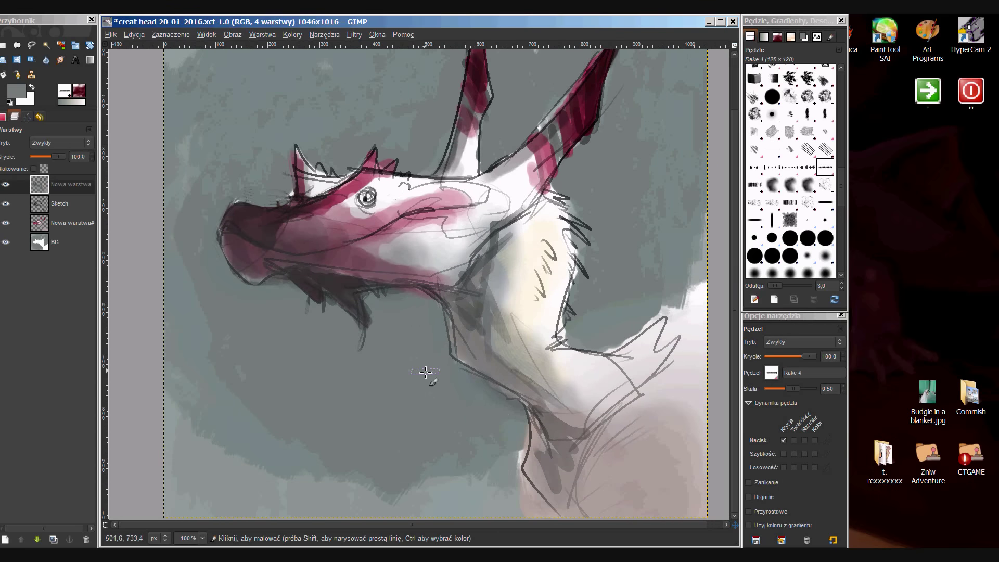
scroll(449, 286, down, 1)
ctrl+click(450, 286)
mouse_move(449, 285)
mouse_down()
mouse_move(333, 244)
mouse_move(468, 270)
mouse_up()
drag(489, 235, 583, 385)
ctrl+click(520, 416)
drag(495, 396, 535, 426)
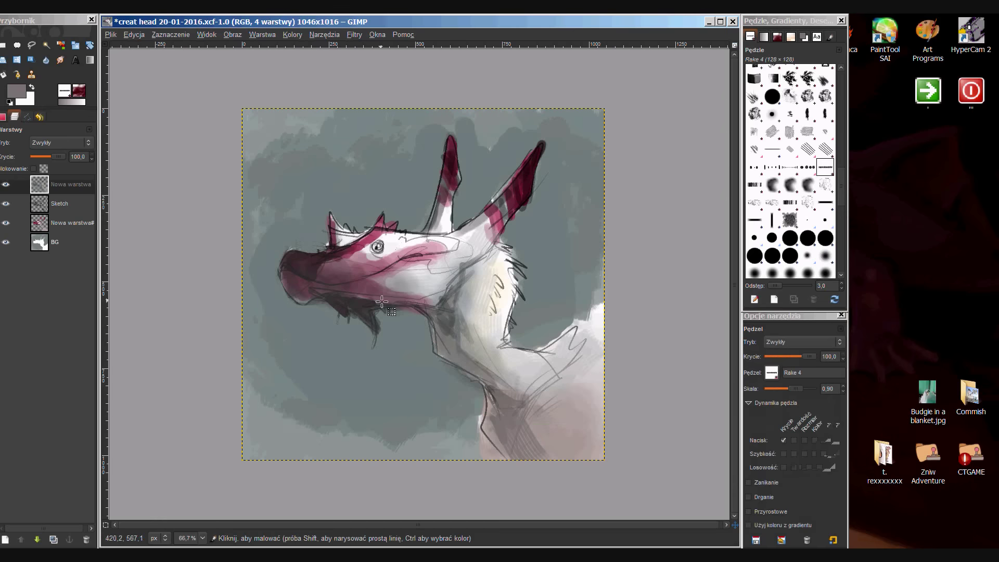
Crop the image to a 1014x881 rectangle and re-save it as creat head 20-01-2016.xcf.
key(r)
drag(248, 101, 600, 414)
click(232, 35)
click(250, 127)
key(ctrl+s)
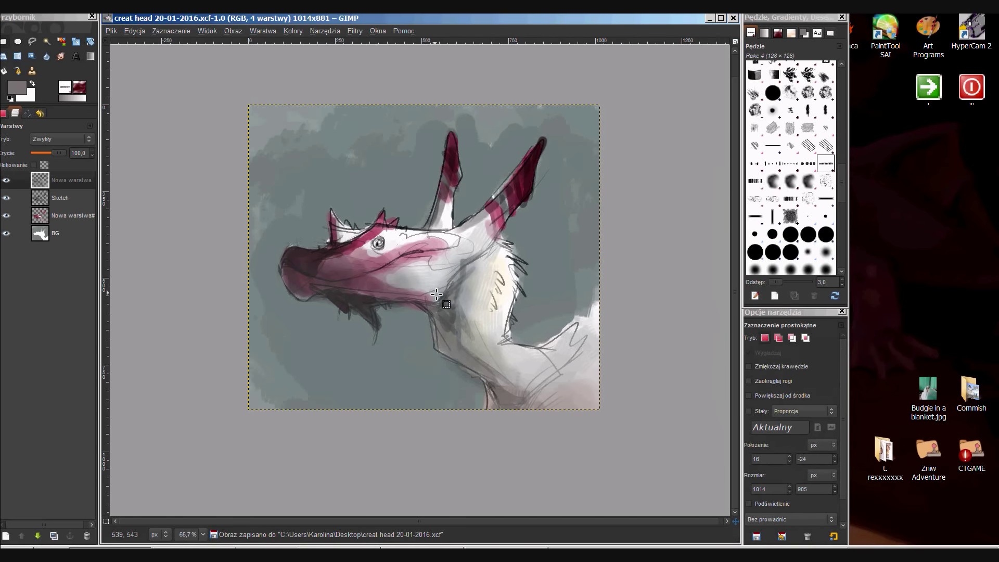
On a new Overlay layer, paint a light yellow glow behind the horns and darken the lower canvas.
click(17, 87)
click(310, 256)
key(shift+ctrl+n)
click(224, 279)
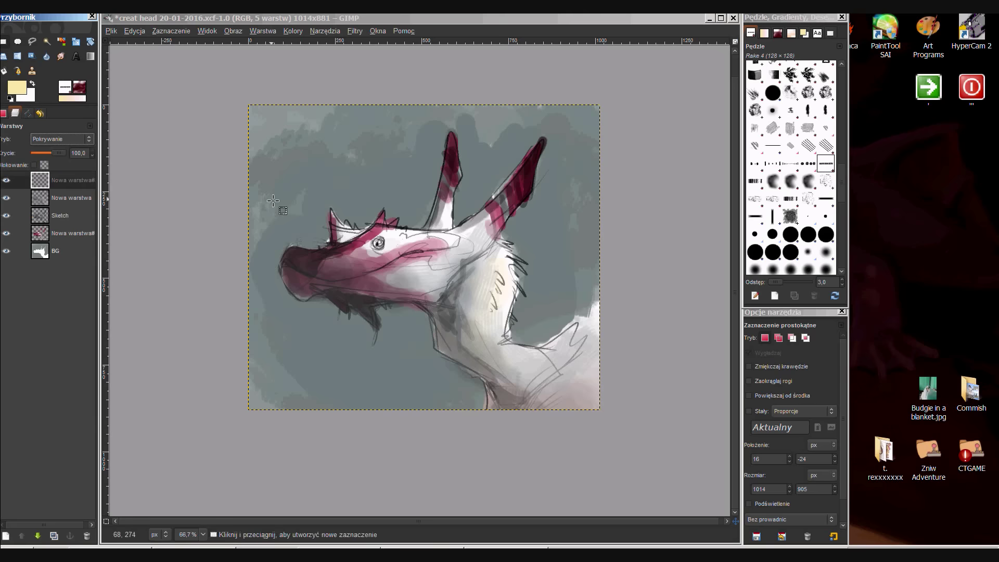
scroll(791, 166, down, 5)
click(791, 177)
key(p)
drag(479, 218, 447, 218)
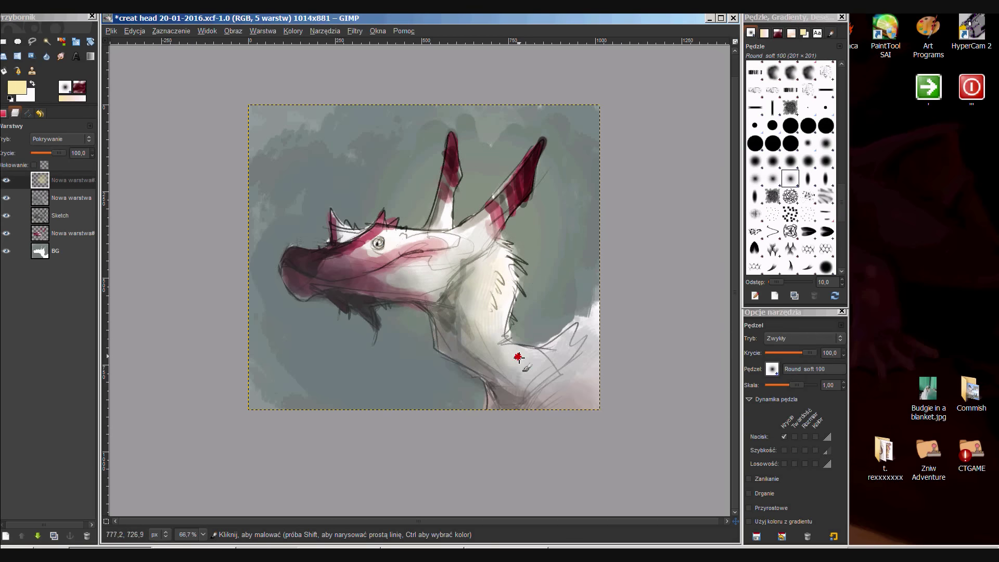
click(17, 87)
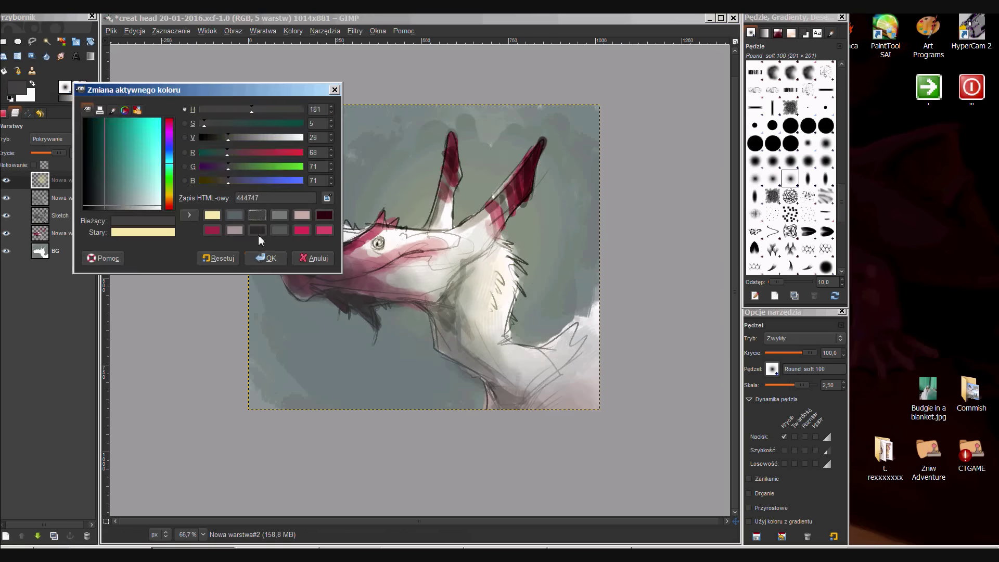
click(263, 257)
mouse_move(324, 339)
mouse_down()
mouse_move(235, 156)
mouse_move(490, 428)
mouse_up()
Combine the layers into a new layer from visible, delete the overlay layer, and save.
click(68, 198)
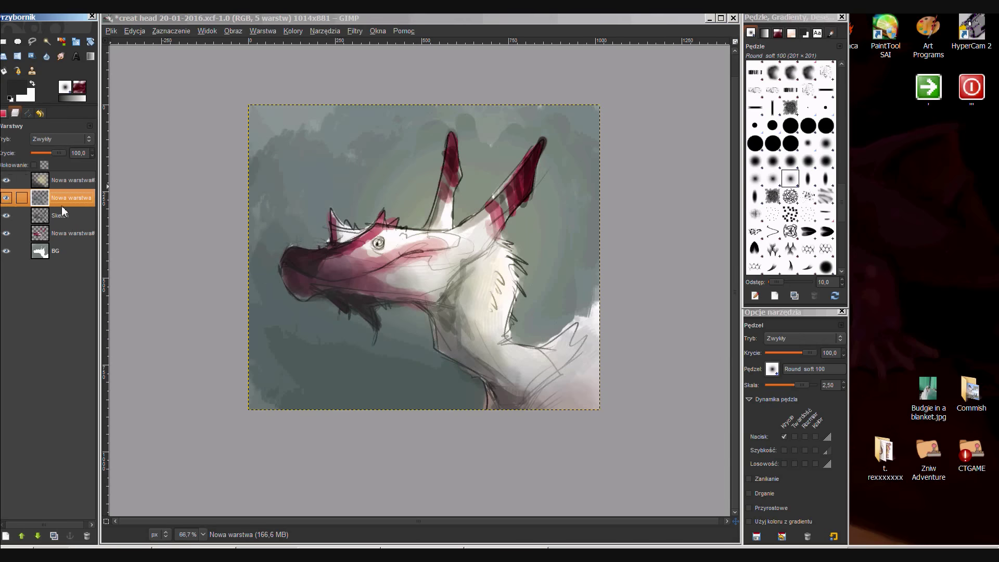
right_click(54, 195)
click(99, 226)
right_click(64, 184)
click(99, 265)
key(ctrl+s)
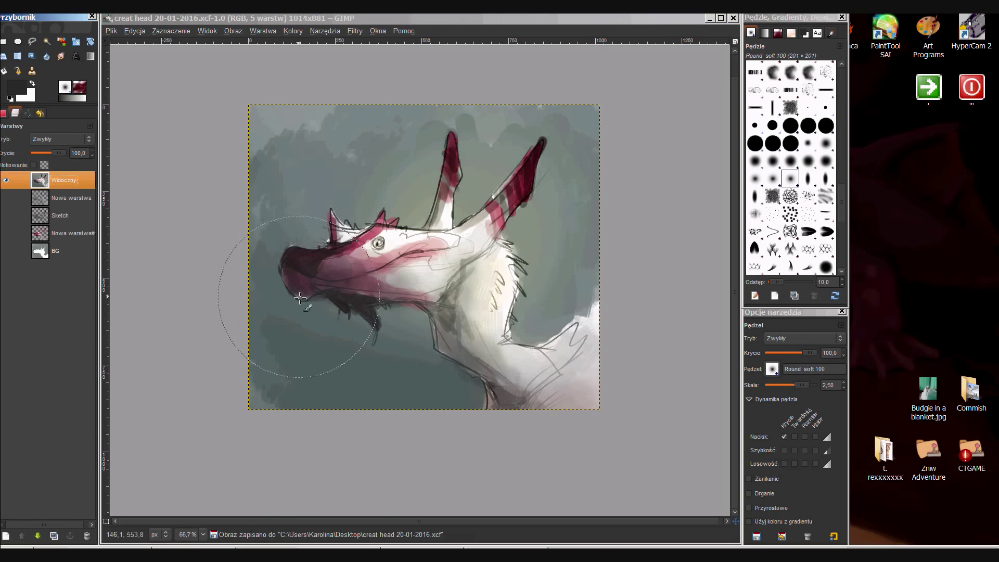
Zoom to 100%, select the real oil 3 brush, and open a second view of the image.
key(1)
click(790, 89)
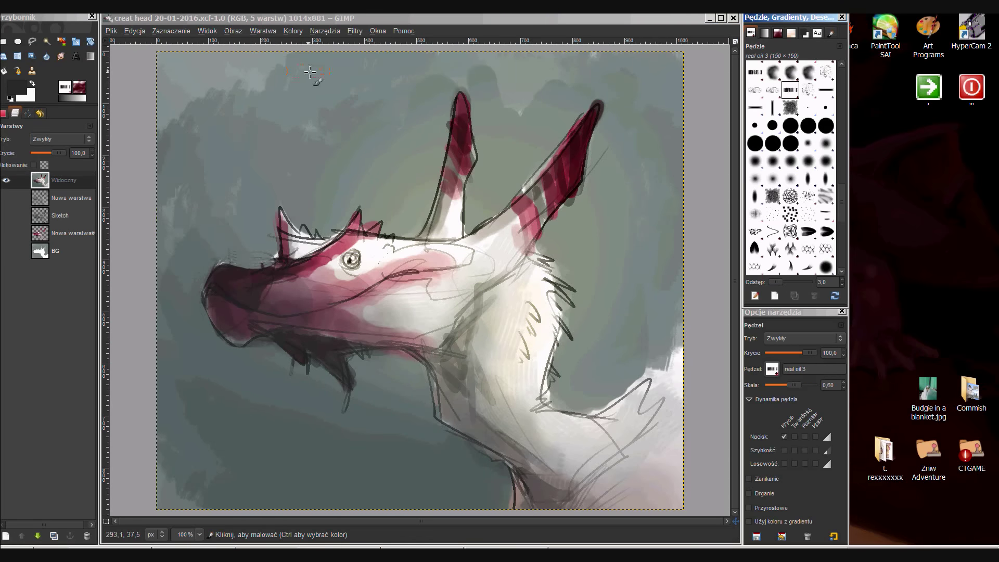
click(210, 31)
click(229, 43)
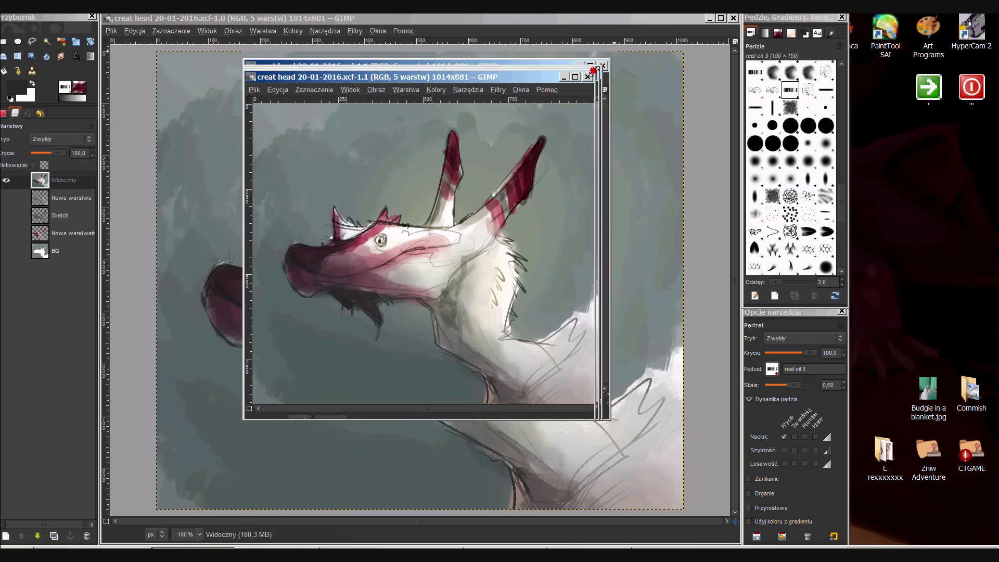
Shrink and move the second view aside, then paint red stripes on the horns.
drag(613, 58, 458, 201)
drag(313, 204, 893, 15)
ctrl+scroll(517, 202, up, 1)
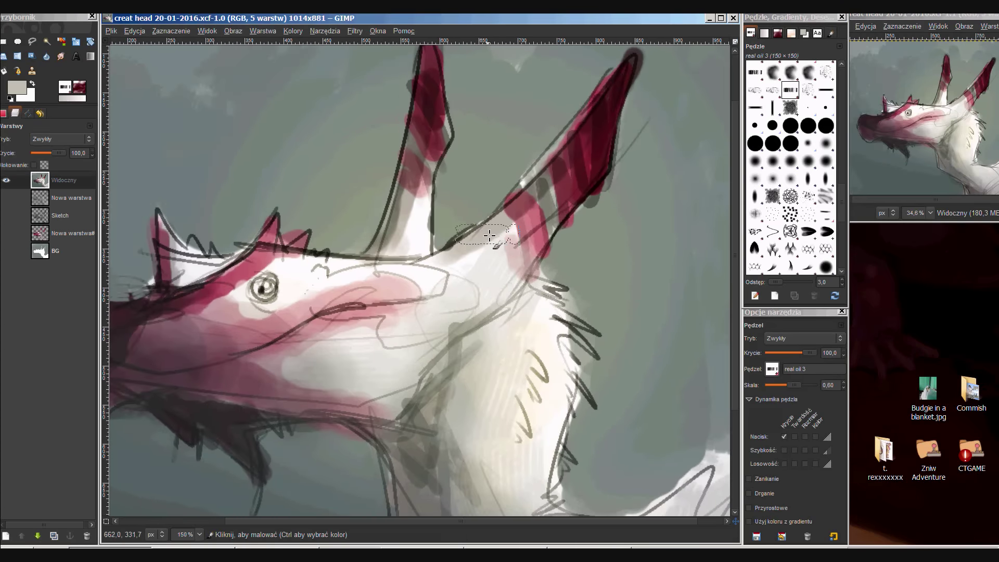
drag(465, 248, 396, 265)
drag(521, 219, 594, 276)
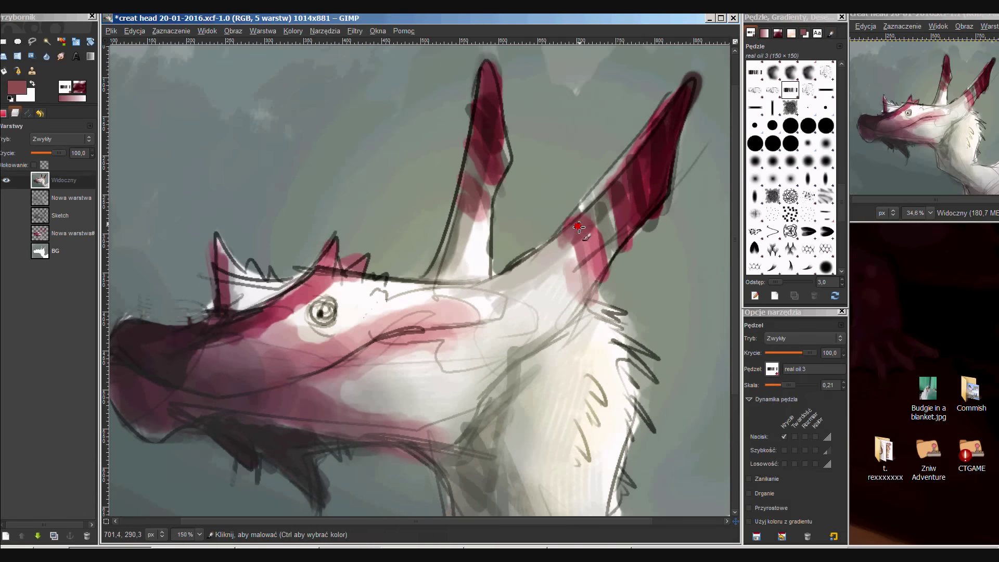
drag(573, 229, 614, 171)
Shade the right horn dark maroon to its tip and base with the T_Texture 6b brush.
ctrl+click(530, 260)
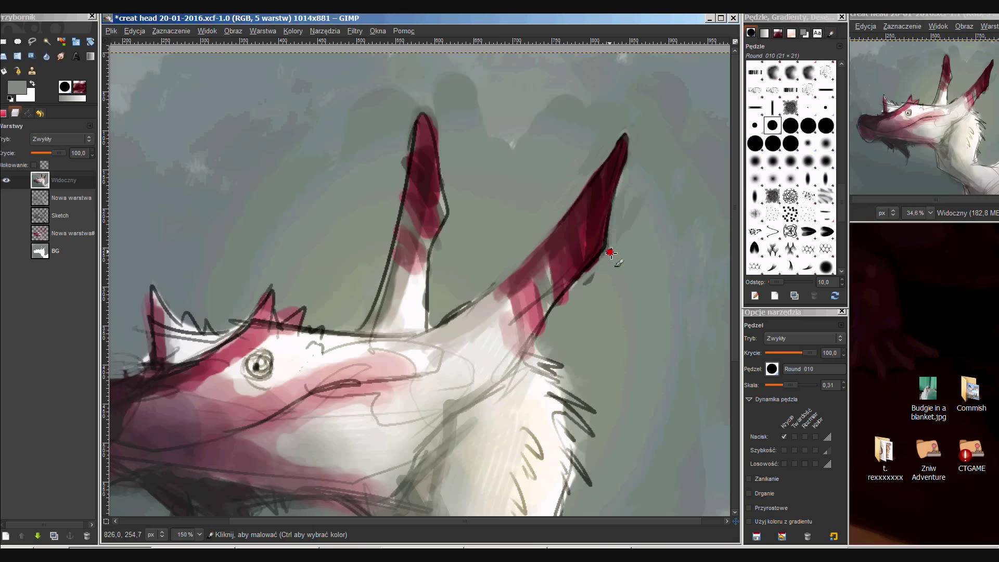
key(o)
click(615, 143)
key(p)
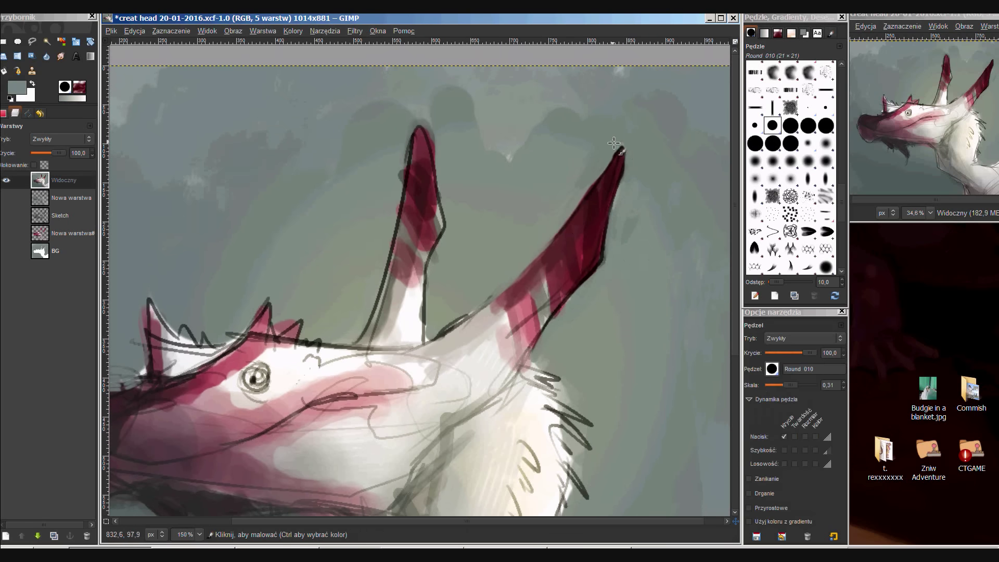
ctrl+click(607, 242)
scroll(791, 167, down, 3)
click(789, 159)
scroll(781, 164, down, 1)
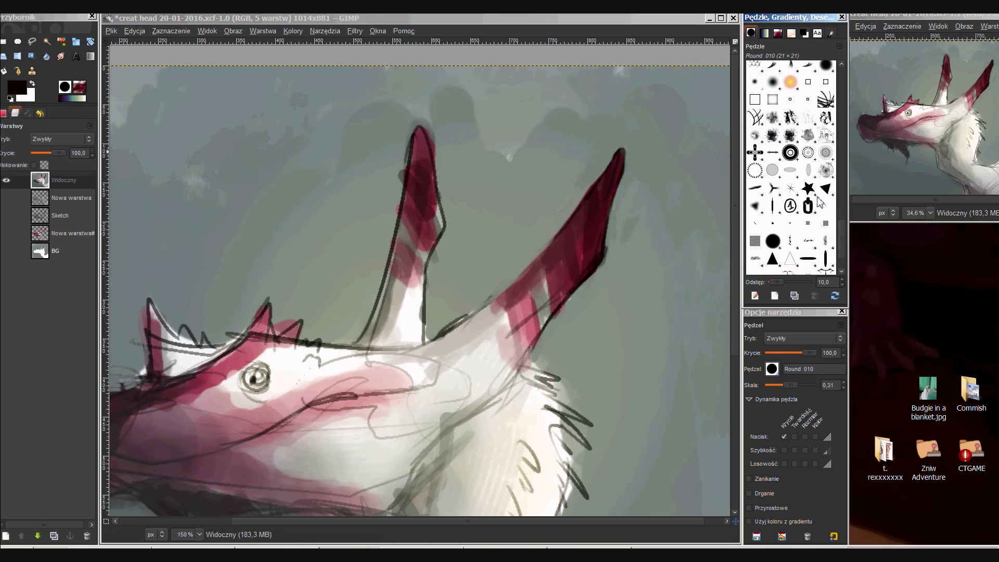
mouse_move(504, 298)
mouse_down()
mouse_move(580, 267)
mouse_move(619, 180)
mouse_up()
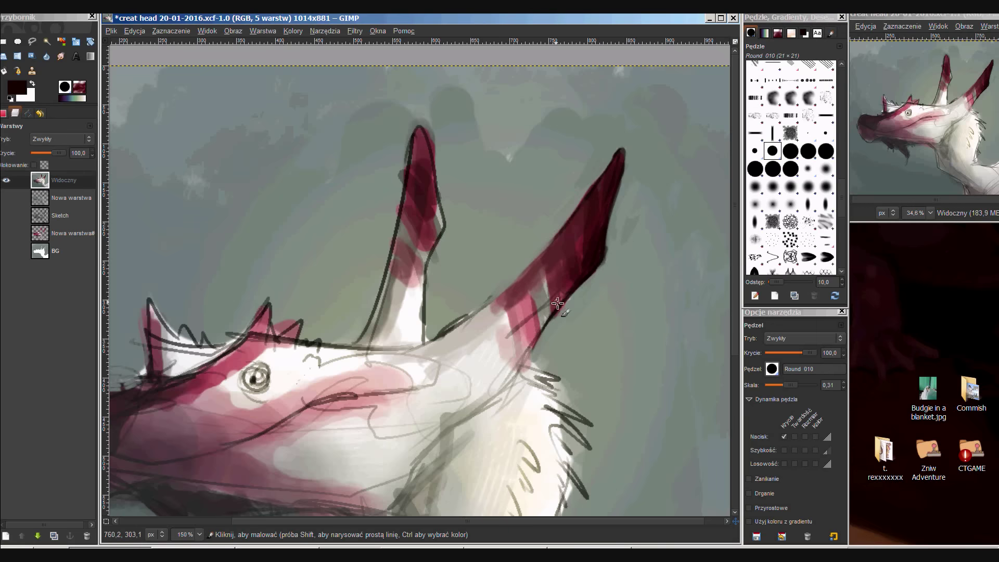
ctrl+click(573, 267)
key(bracketright)
drag(523, 349, 529, 321)
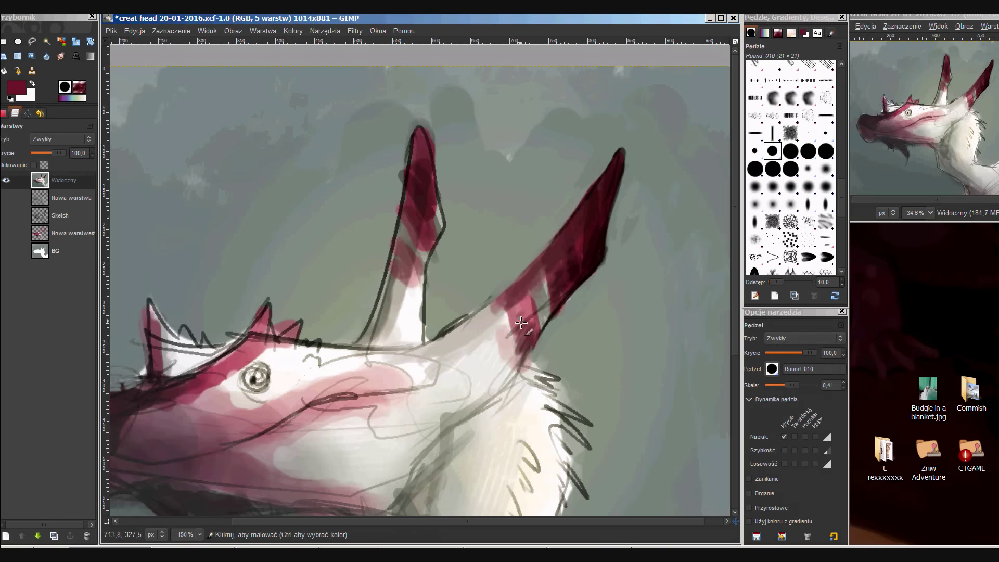
Paint grey textured shading on the throat and neck with the T_Texture 2 brush.
scroll(522, 376, down, 2)
scroll(522, 377, left, 1)
ctrl+click(486, 369)
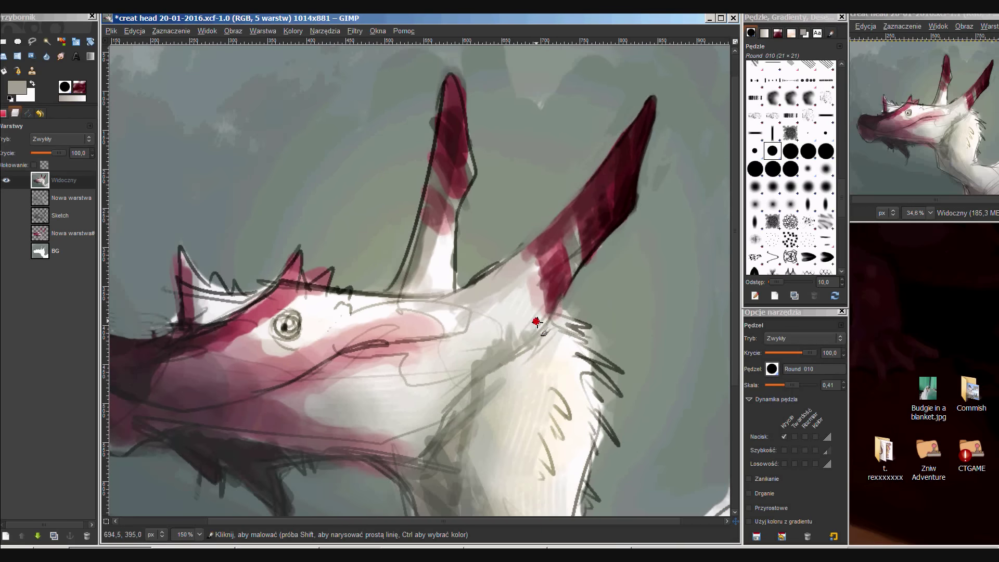
scroll(790, 208, down, 5)
click(791, 163)
drag(520, 333, 512, 374)
scroll(508, 384, down, 2)
scroll(490, 319, down, 3)
scroll(489, 319, left, 1)
drag(490, 319, 530, 291)
drag(531, 354, 573, 416)
Draw a dark line along the neck edge with the small round brush.
scroll(521, 364, down, 1)
scroll(791, 166, up, 5)
click(772, 79)
drag(462, 375, 448, 309)
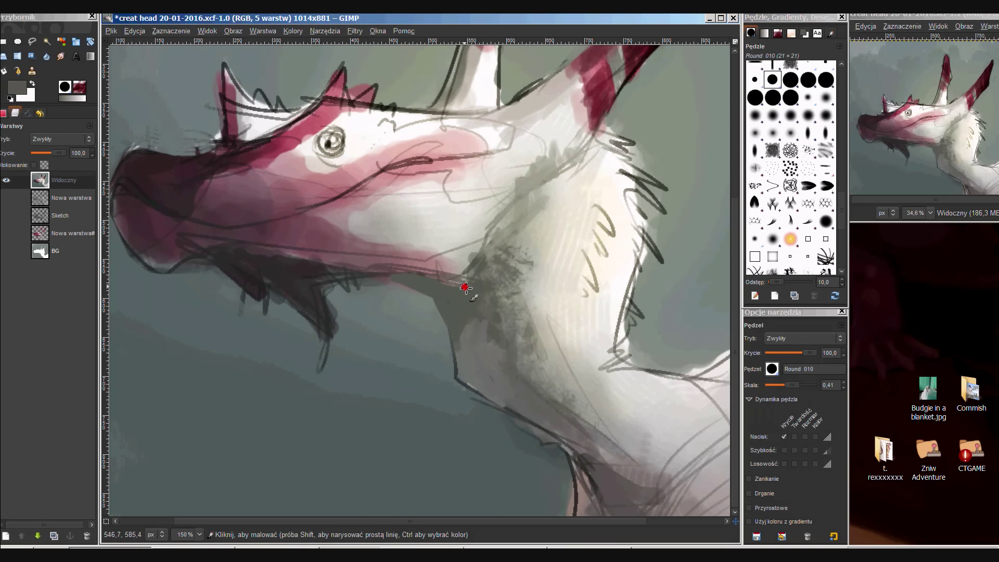
Flip the canvas horizontally and spatter near-white texture onto the neck with the S_Splats 2 brush.
key(shift+h)
ctrl+click(346, 229)
drag(330, 214, 326, 253)
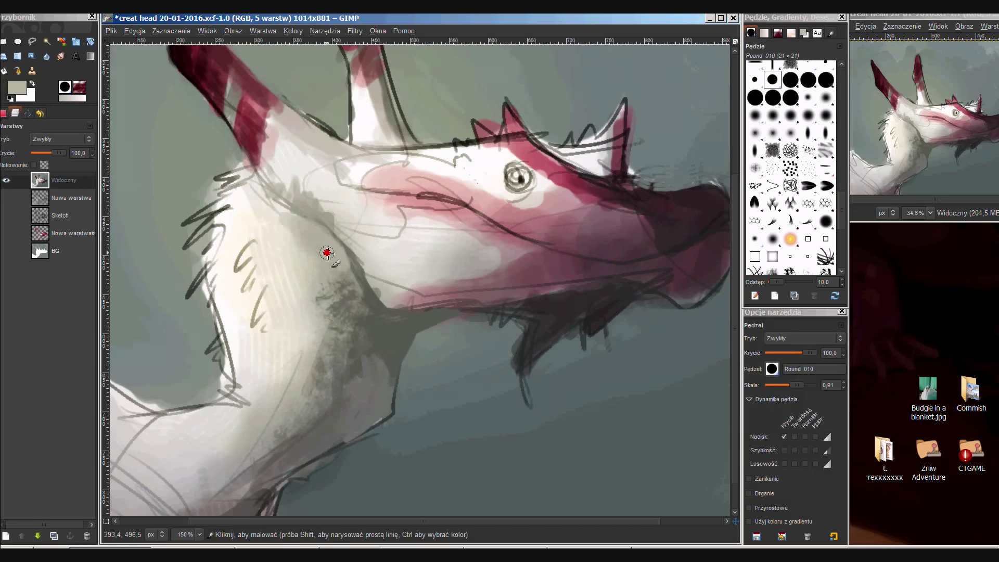
ctrl+click(274, 225)
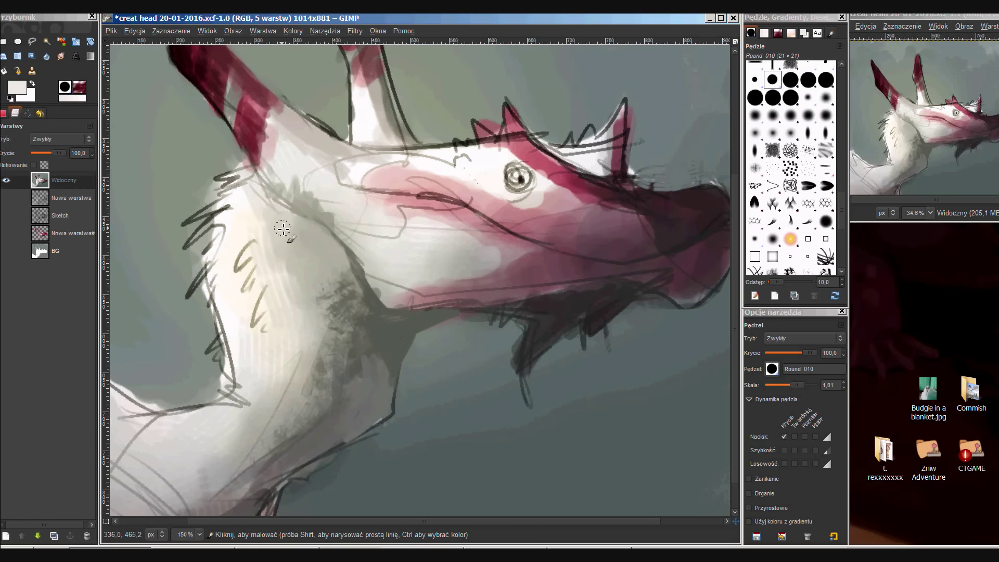
click(808, 150)
drag(333, 261, 343, 364)
drag(364, 313, 284, 338)
Spatter light beige speckles beside the eye and dark grey speckles on the lower-left neck.
ctrl+click(568, 257)
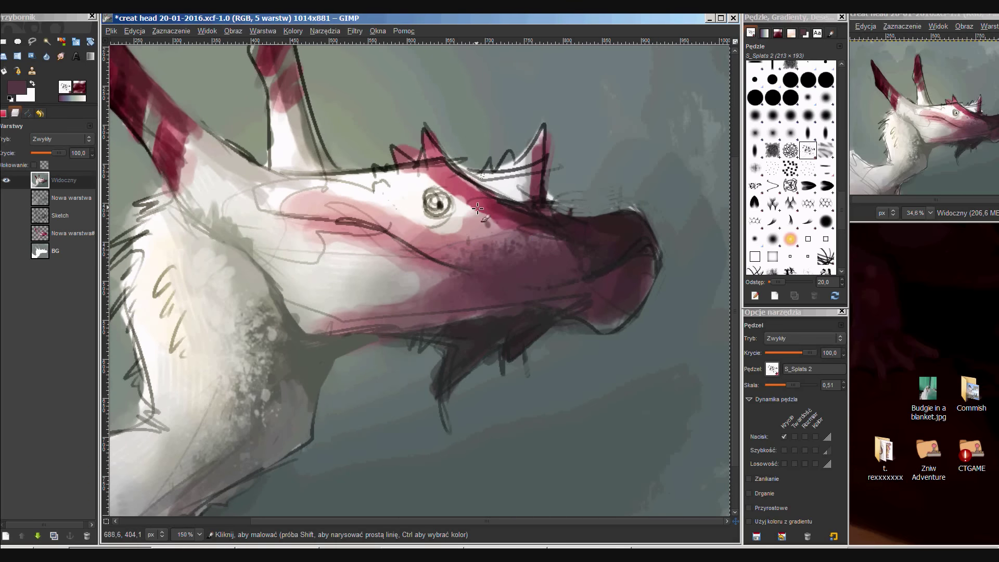
ctrl+click(448, 208)
drag(512, 247, 458, 223)
ctrl+click(325, 305)
scroll(326, 306, down, 3)
scroll(325, 306, left, 4)
mouse_move(292, 375)
mouse_down()
mouse_move(158, 459)
mouse_move(223, 384)
mouse_move(339, 364)
mouse_up()
Paint a near-white stroke on the snout with the Rake 4 brush.
scroll(368, 384, up, 5)
scroll(368, 384, right, 2)
ctrl+click(368, 383)
scroll(416, 276, right, 2)
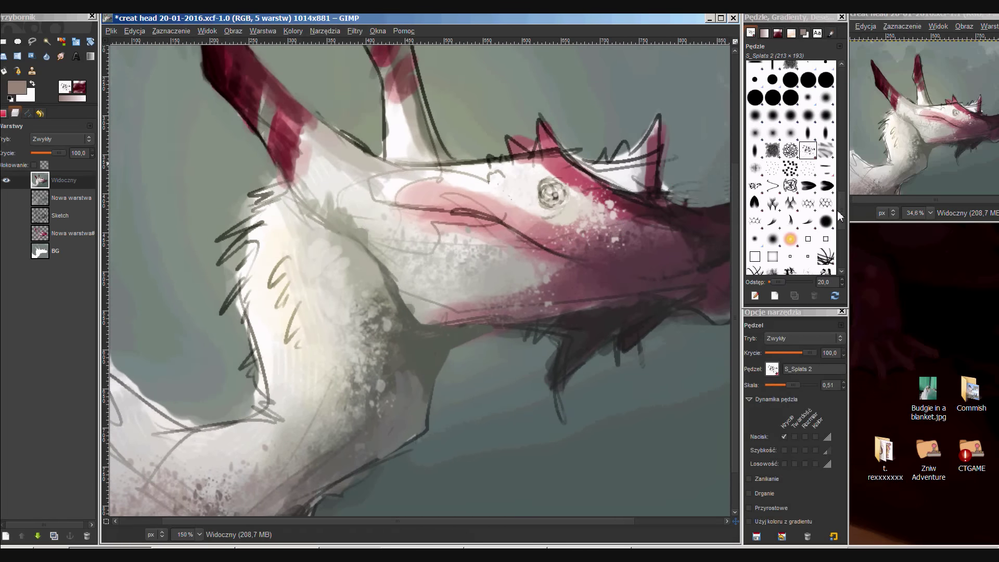
click(825, 143)
ctrl+click(406, 237)
drag(463, 241, 499, 271)
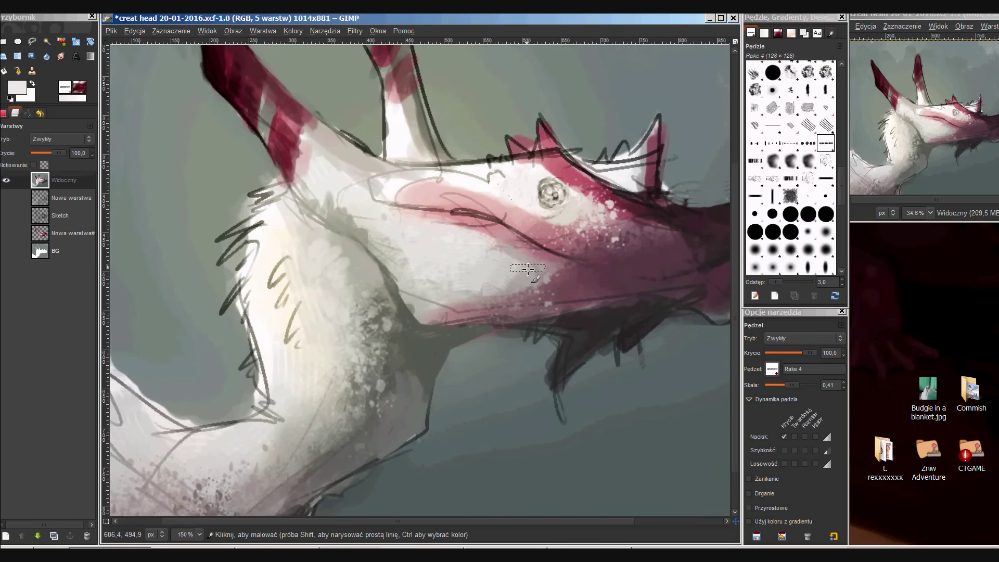
scroll(462, 240, right, 3)
Flip the canvas back and add white highlight strokes along the neck.
key(h)
ctrl+click(399, 302)
key(bracketleft)
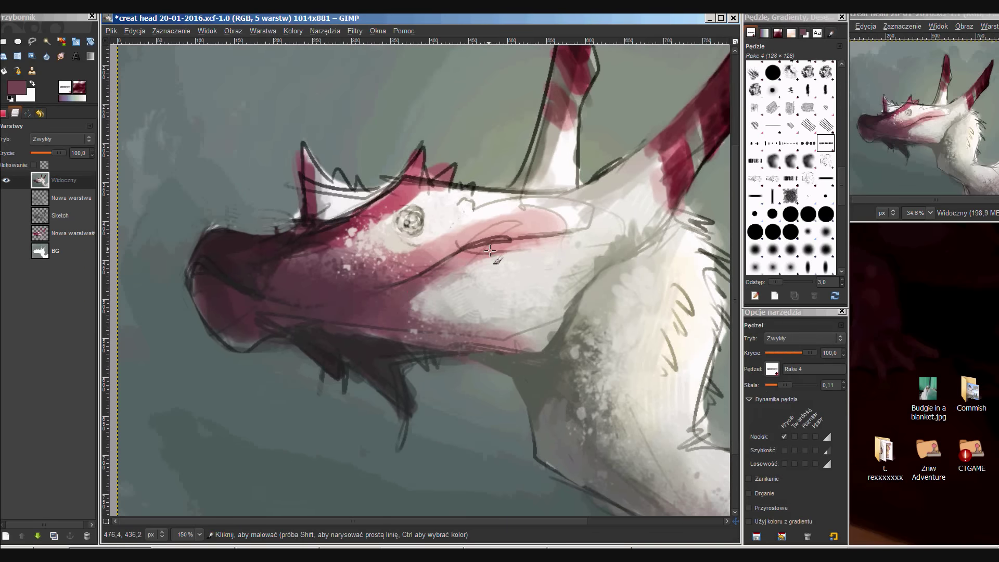
ctrl+click(466, 224)
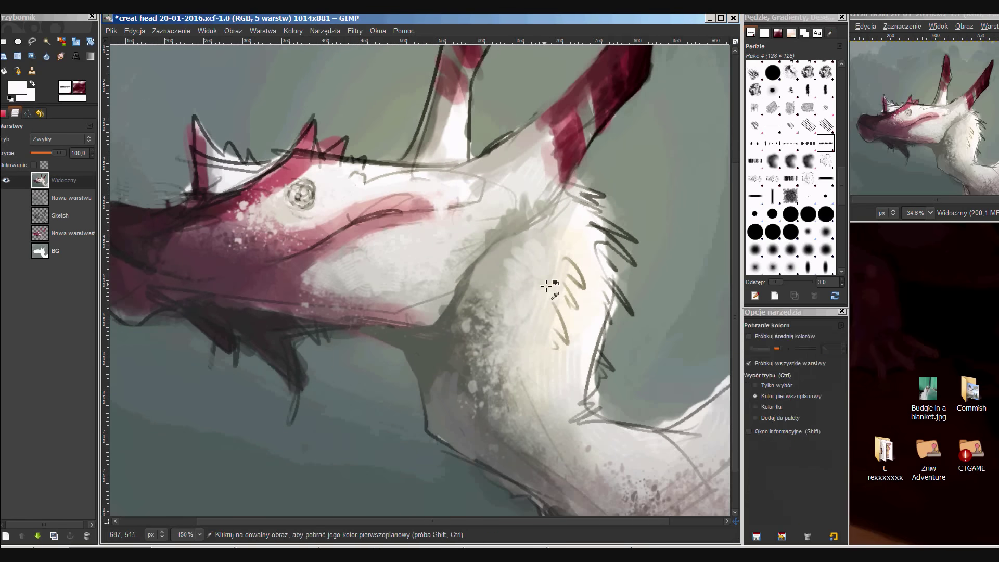
key(bracketright)
key(bracketright)
key(bracketright)
drag(572, 265, 577, 304)
drag(588, 208, 588, 453)
scroll(360, 228, up, 3)
key(bracketleft)
key(bracketleft)
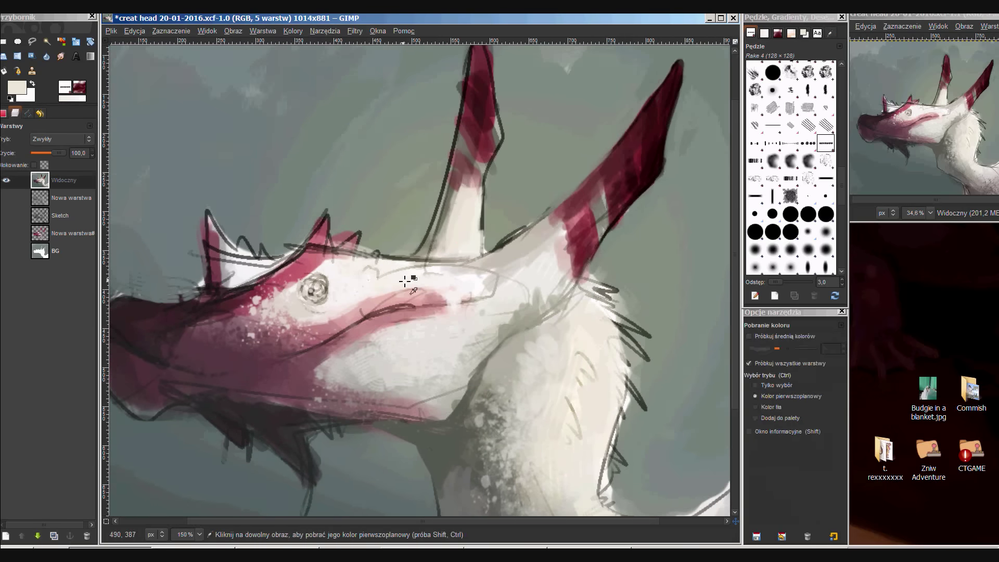
Add a new top layer, save the file, and set the layer's blend mode to Grain merge.
key(shift+ctrl+n)
key(Return)
key(ctrl+s)
click(60, 139)
Set the new layer to Grain merge and paint a dark red stroke on the right horn.
click(67, 263)
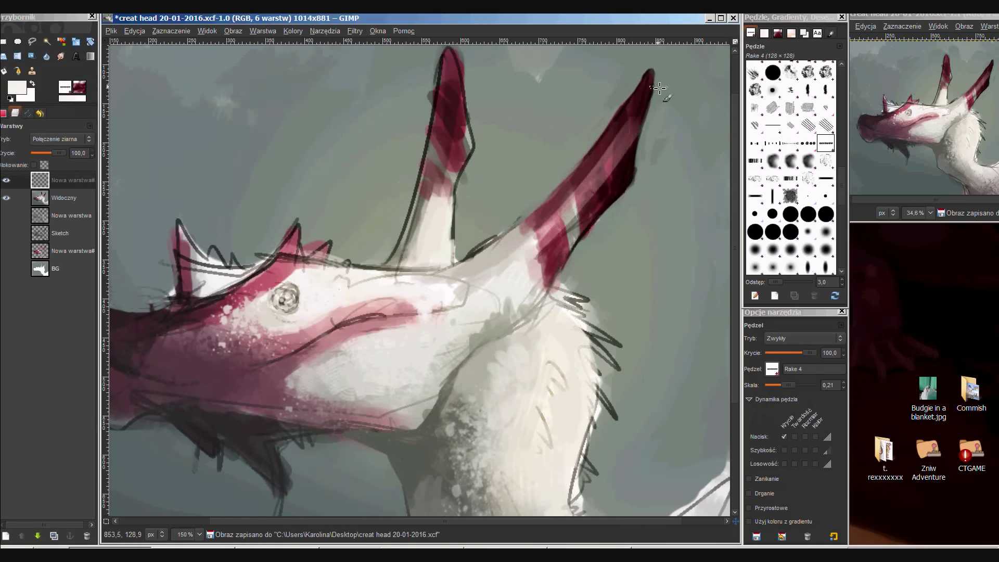
click(773, 249)
scroll(416, 261, up, 2)
drag(611, 157, 604, 179)
key(period)
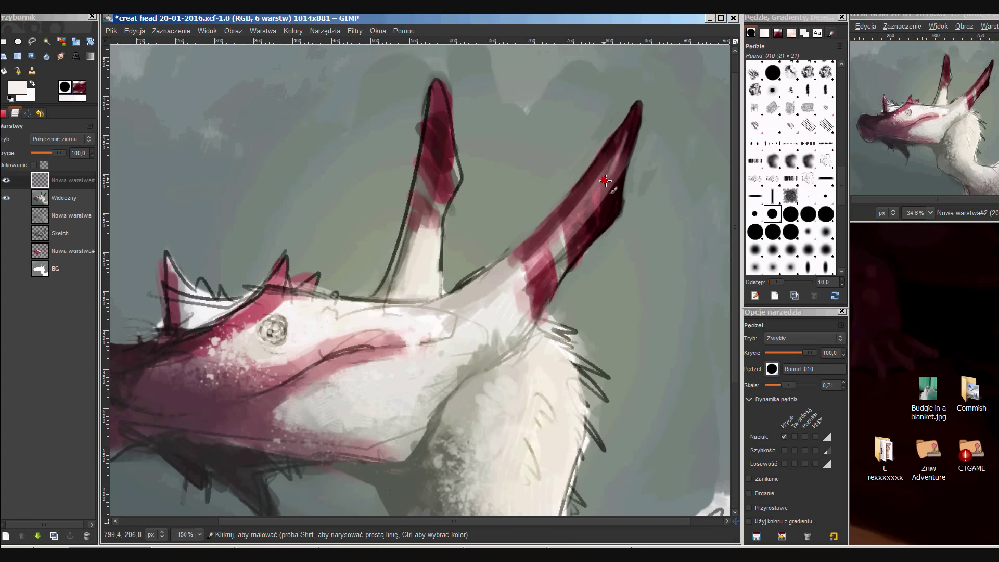
Hide the top layer and paint light grey streaks on the right horn with M_04 on Widoczny.
click(6, 180)
click(62, 197)
ctrl+click(582, 231)
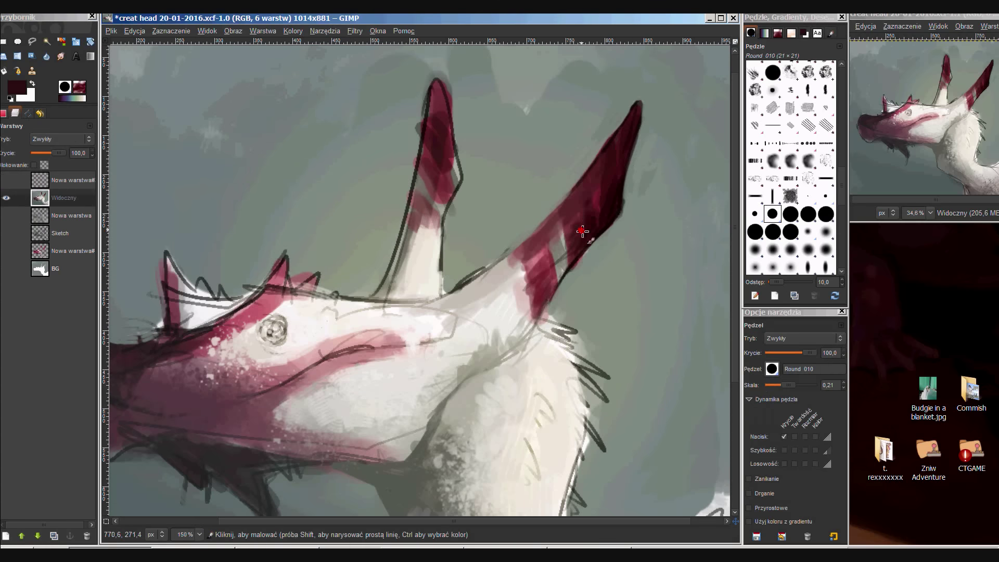
scroll(809, 200, up, 5)
click(772, 130)
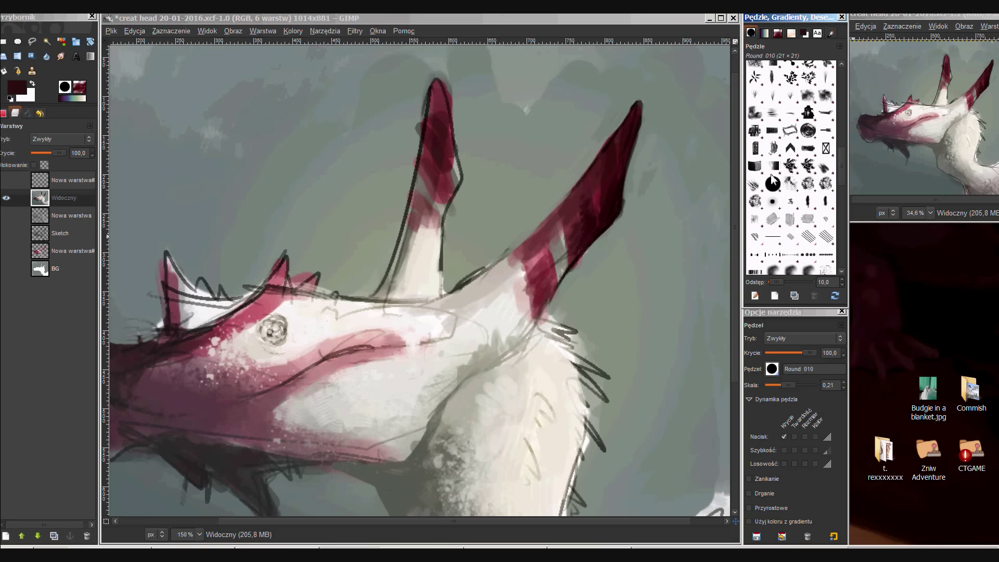
ctrl+click(521, 276)
drag(557, 224, 572, 258)
ctrl+click(504, 289)
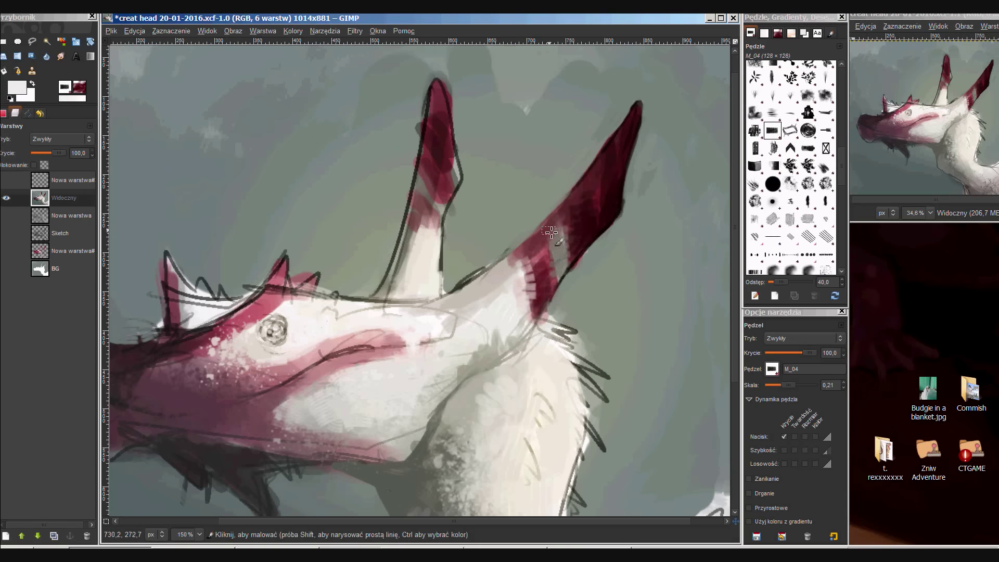
Lower the brush spacing, try a light grey curve beside the horn, and undo it.
click(777, 282)
drag(662, 251, 634, 401)
key(ctrl+z)
ctrl+click(552, 210)
drag(510, 346, 490, 369)
scroll(791, 166, down, 5)
Sample green-grey background tones with a pressure-sized round brush and test a softening stroke on the left horn.
click(773, 151)
ctrl+click(608, 163)
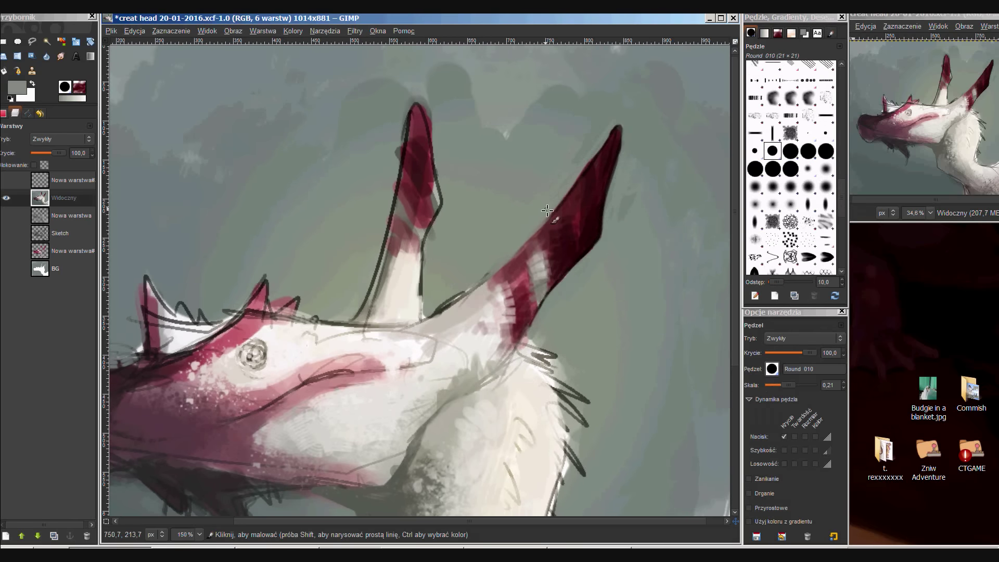
click(805, 437)
ctrl+click(475, 281)
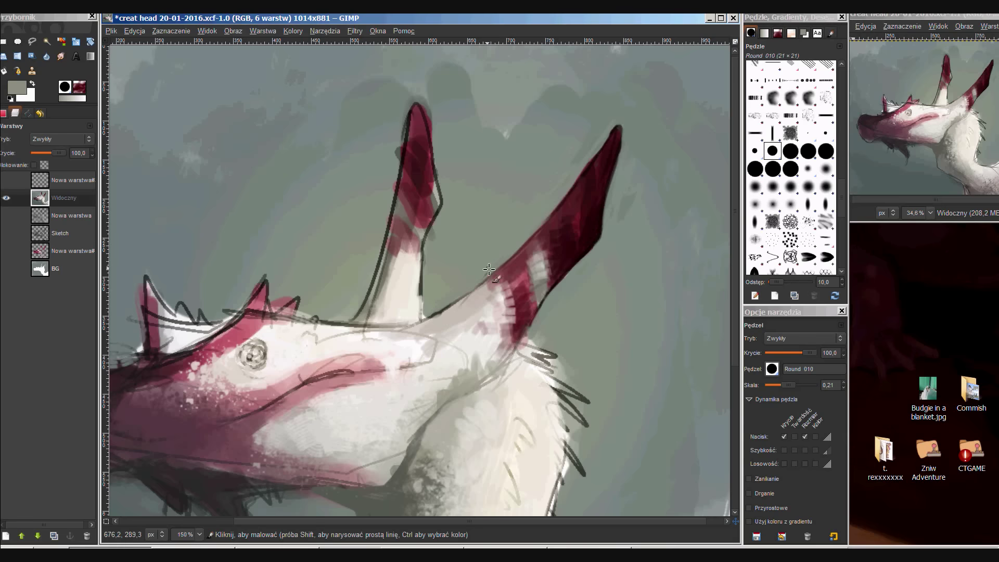
scroll(489, 270, up, 1)
ctrl+click(419, 339)
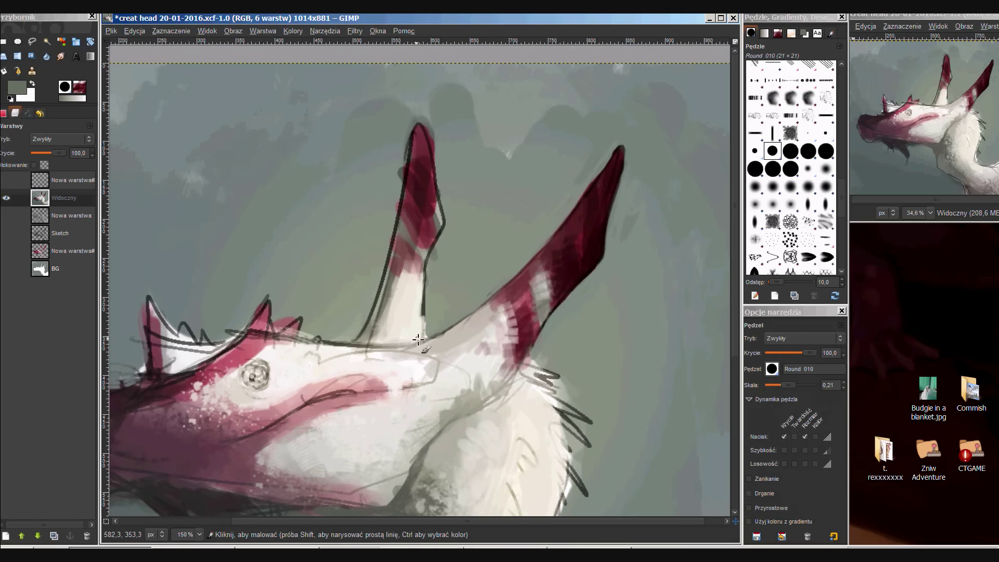
scroll(455, 315, up, 1)
scroll(456, 316, left, 1)
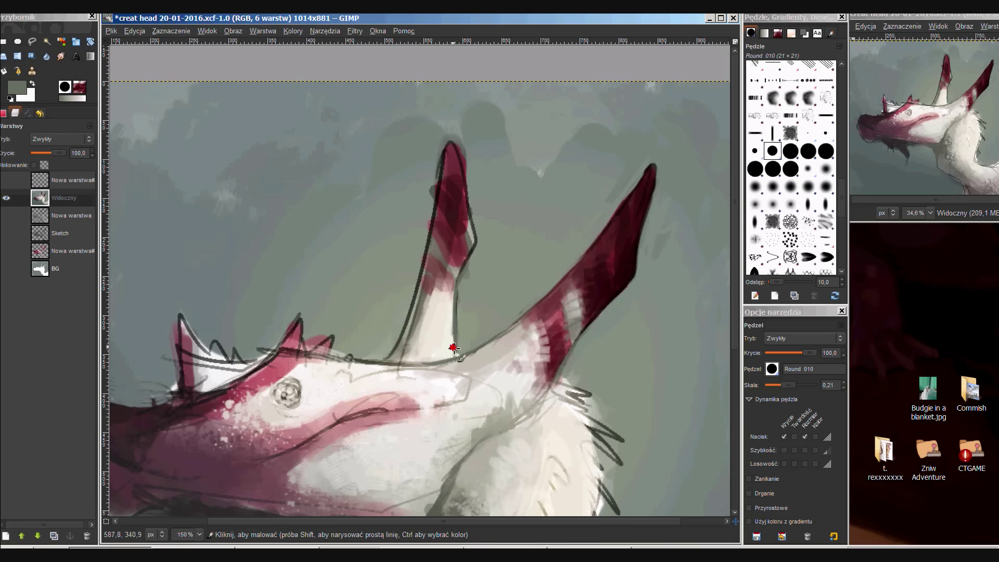
drag(416, 354, 443, 146)
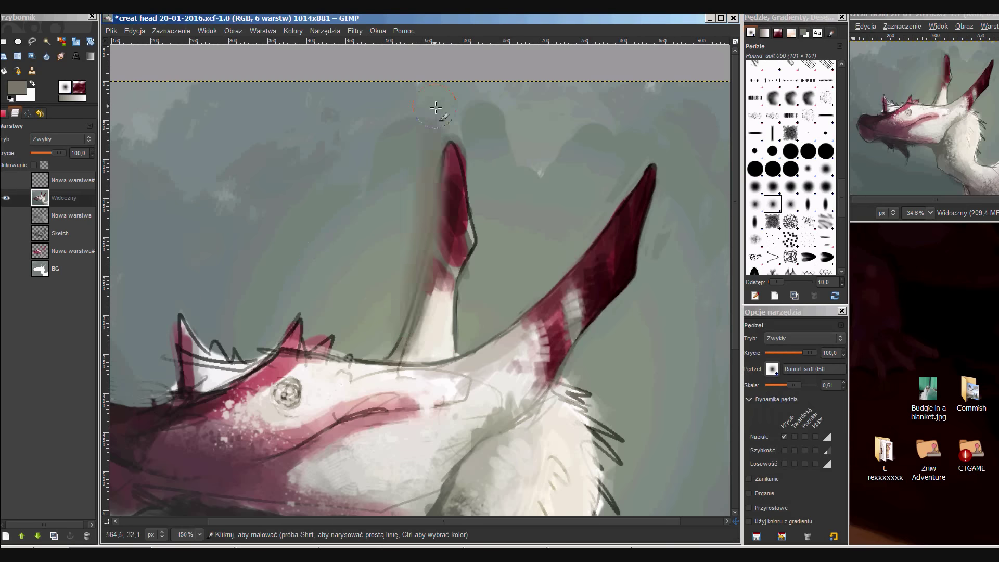
key(ctrl+z)
Add a new empty layer on top and switch to a smaller round eraser.
key(shift+ctrl+n)
key(shift+e)
key(comma)
key(comma)
key(comma)
click(369, 342)
Paint dark red texture over both horns with an enlarged T_Texture 6b brush.
key(p)
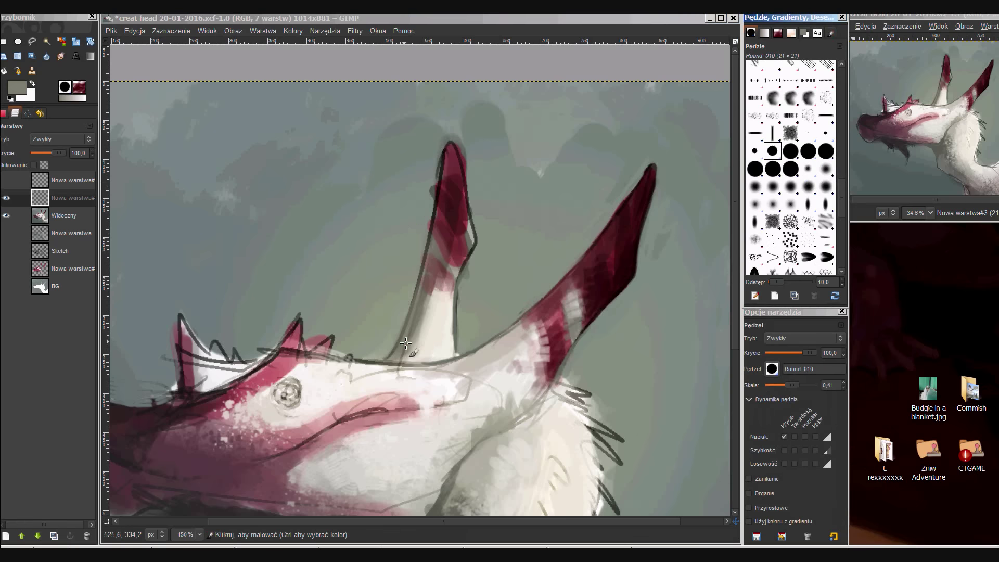
key(bracketright)
key(bracketright)
key(bracketright)
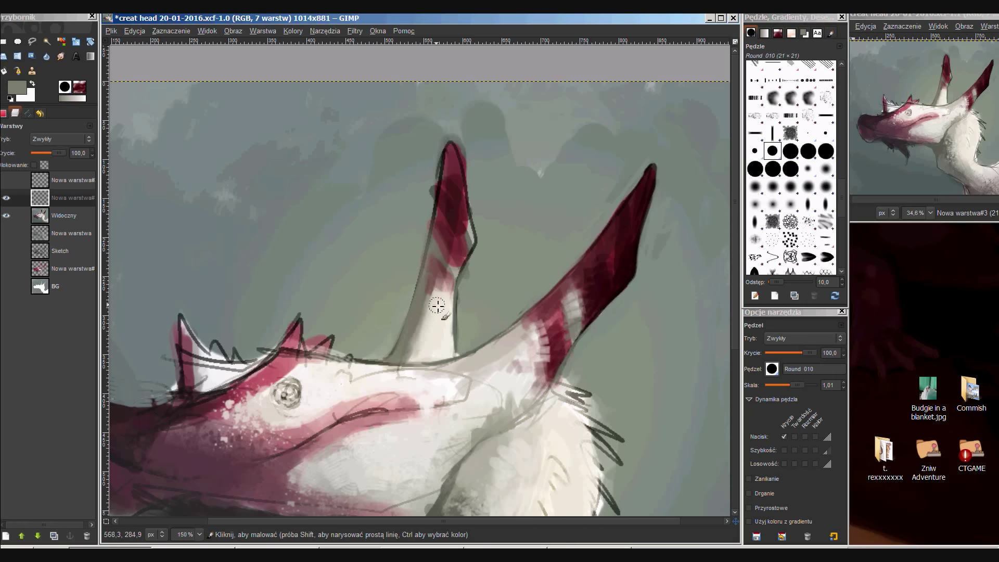
scroll(473, 236, up, 2)
click(790, 223)
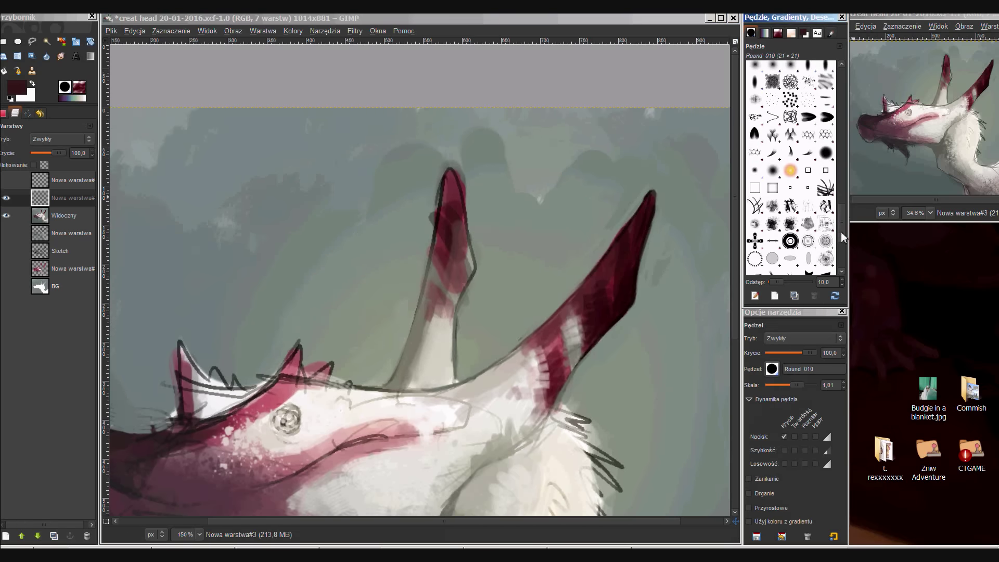
drag(446, 164, 458, 295)
drag(653, 195, 588, 312)
drag(593, 266, 552, 328)
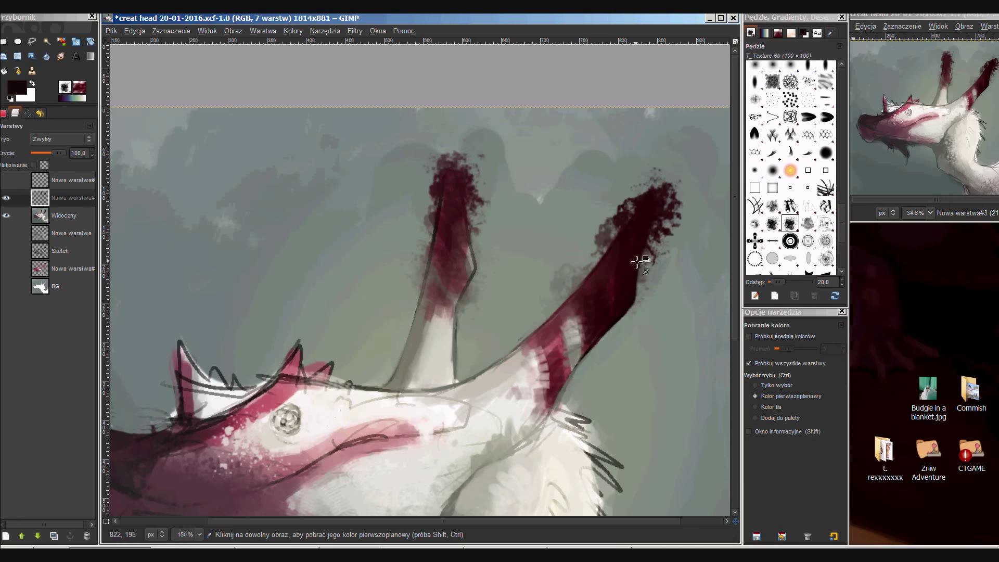
drag(661, 177, 609, 281)
Erase stray texture off the horn edges and darken the left horn's right edge.
key(shift+e)
drag(657, 175, 546, 285)
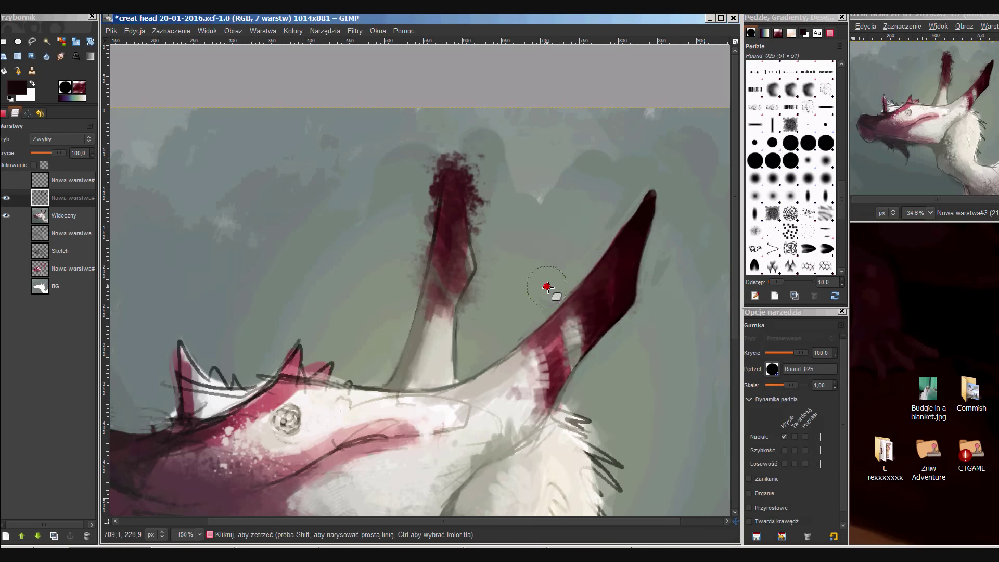
drag(484, 235, 456, 153)
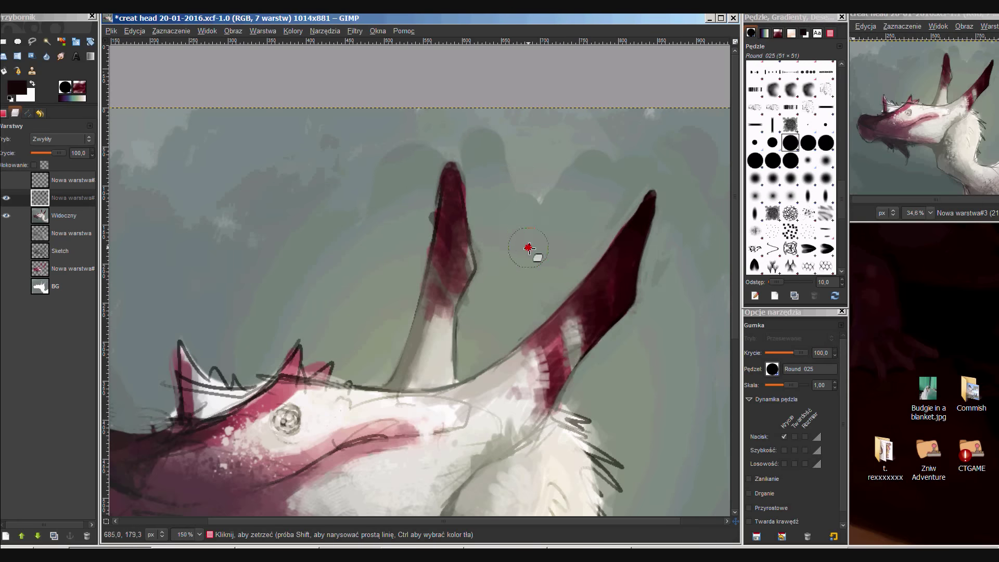
key(p)
ctrl+click(426, 238)
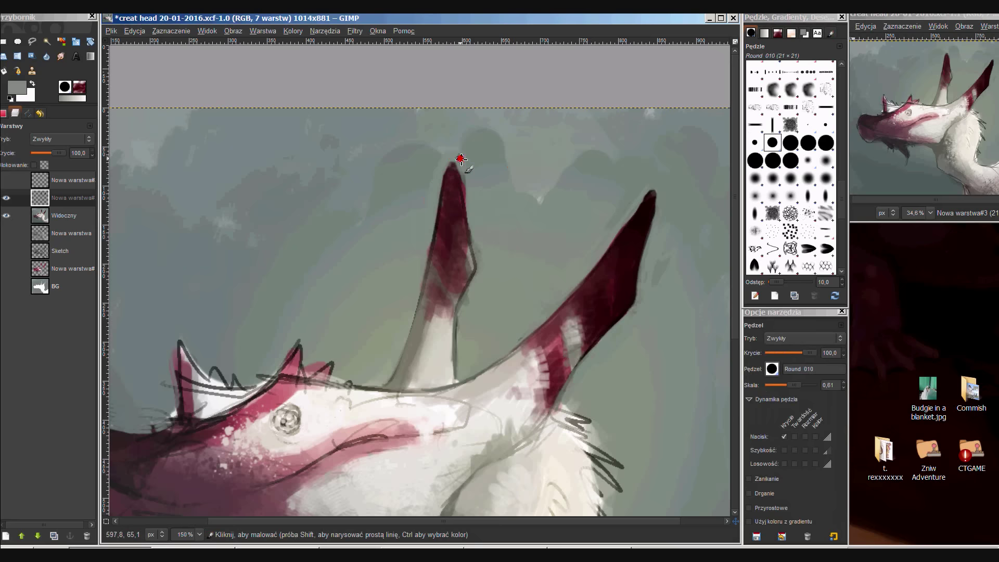
drag(463, 237, 466, 267)
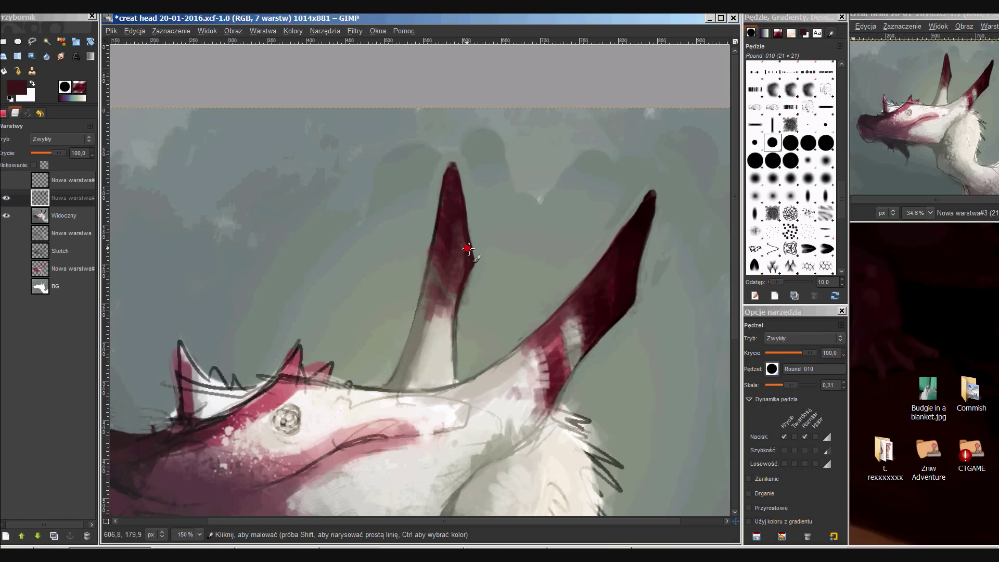
Paint a pink-red stripe across the left horn with the R_Rake Small brush.
ctrl+click(436, 334)
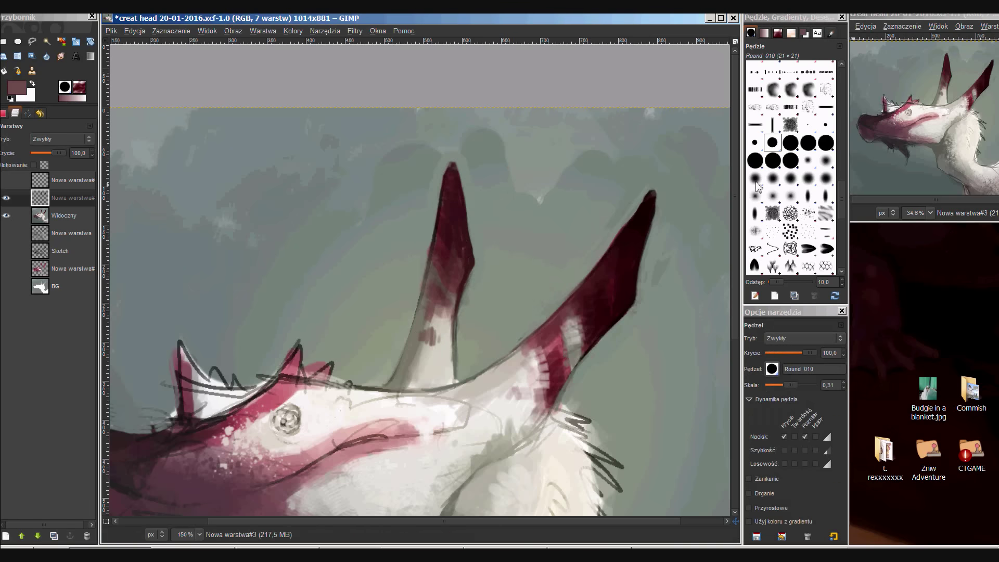
scroll(811, 208, up, 3)
click(808, 152)
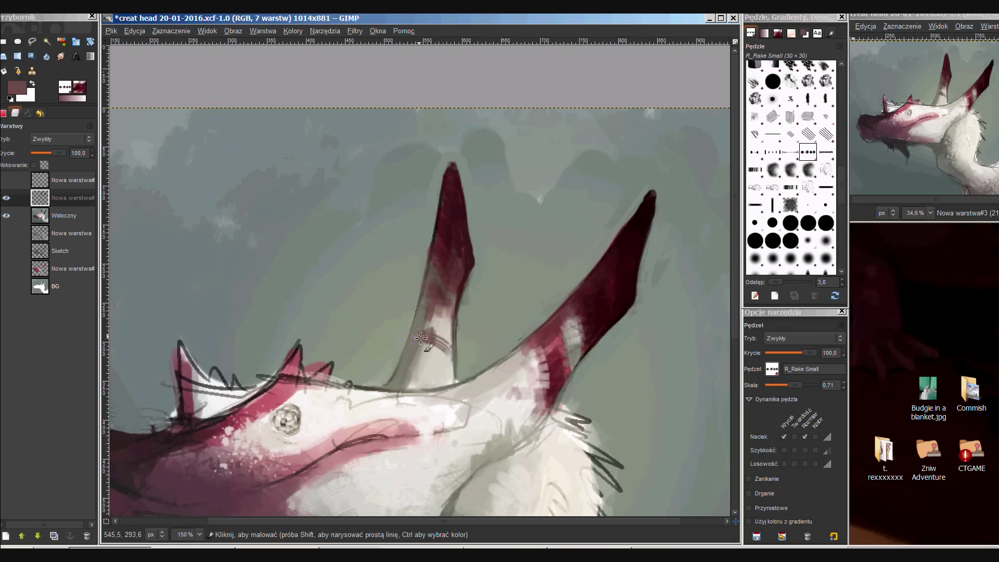
drag(433, 344, 418, 346)
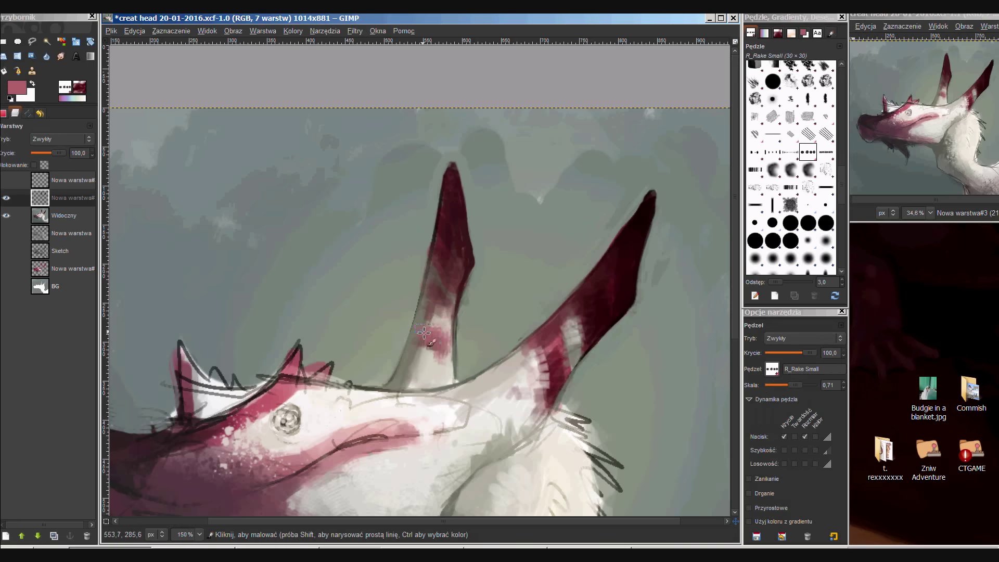
Pick light beige-grey with a soft round brush and erase around the right horn's tip on the top layer.
ctrl+click(441, 319)
scroll(431, 316, down, 1)
scroll(431, 316, left, 1)
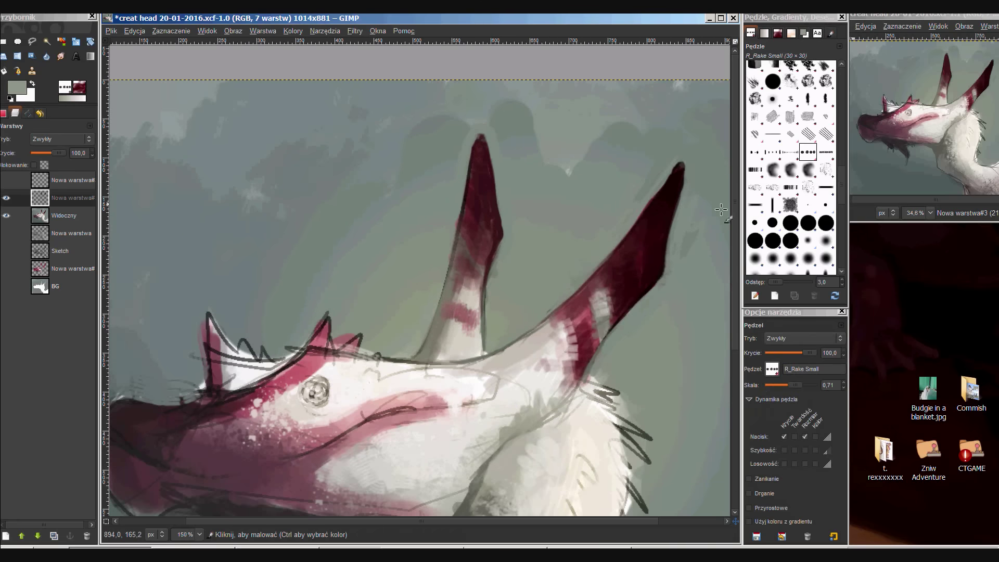
ctrl+click(398, 284)
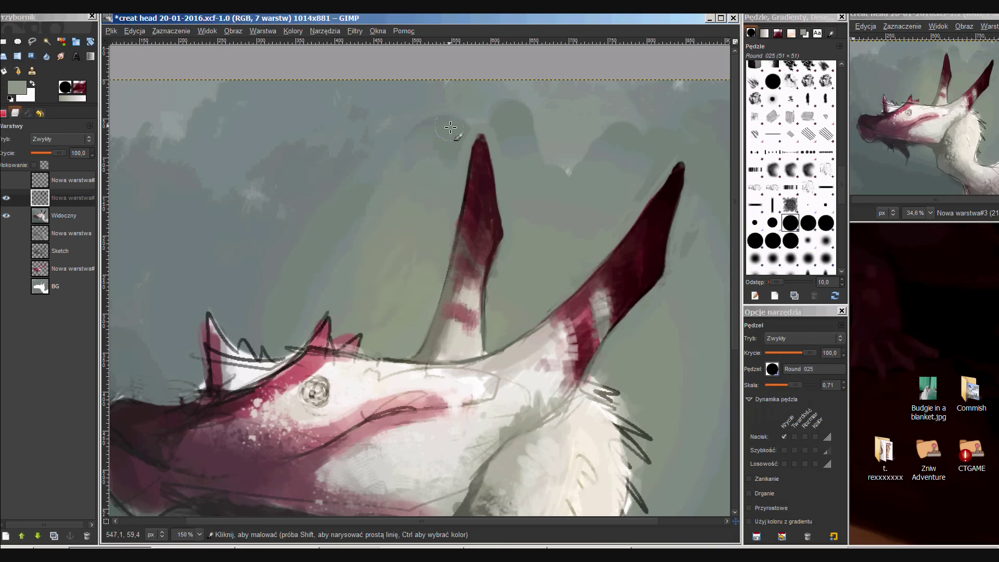
scroll(308, 163, right, 1)
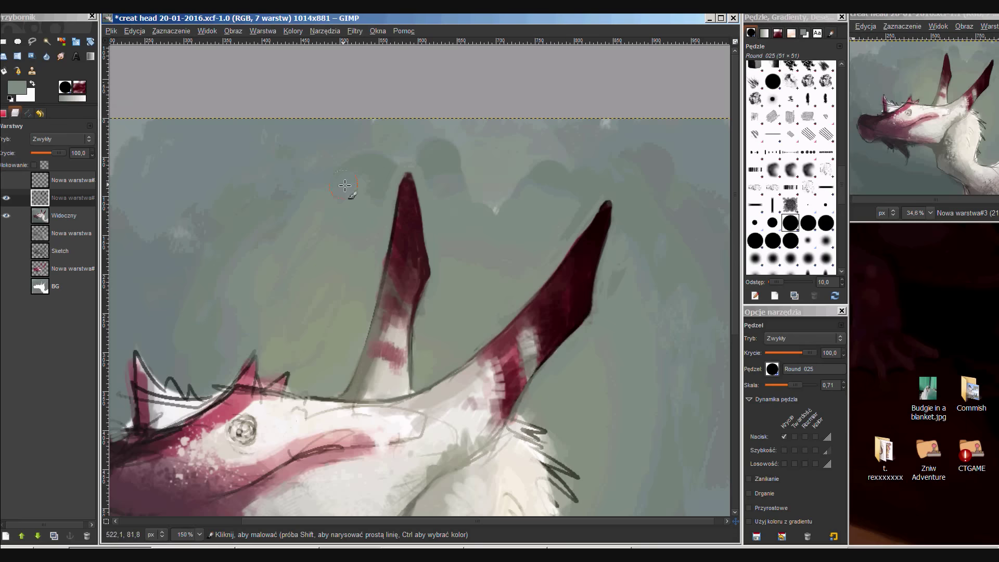
scroll(348, 189, down, 1)
key(shift+e)
key(Page_Up)
drag(644, 182, 614, 229)
key(p)
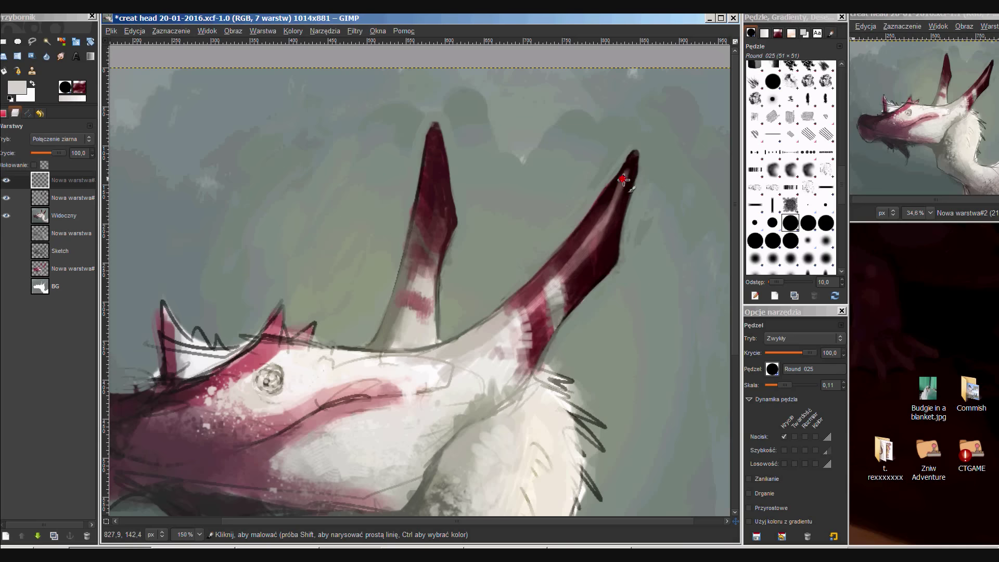
Add a new layer and paint a light highlight down the horn with a smaller brush.
key(shift+ctrl+n)
key(Return)
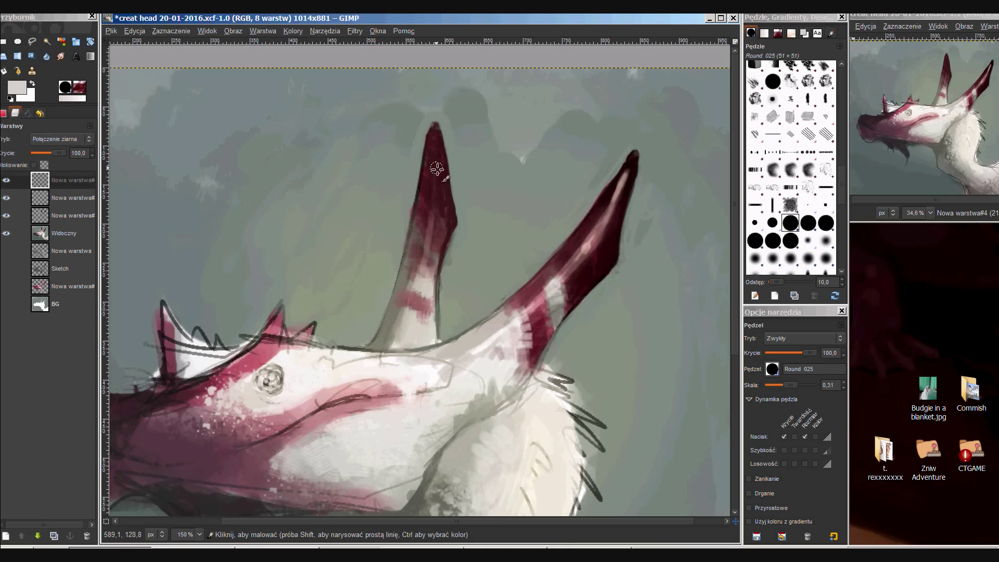
drag(437, 169, 423, 272)
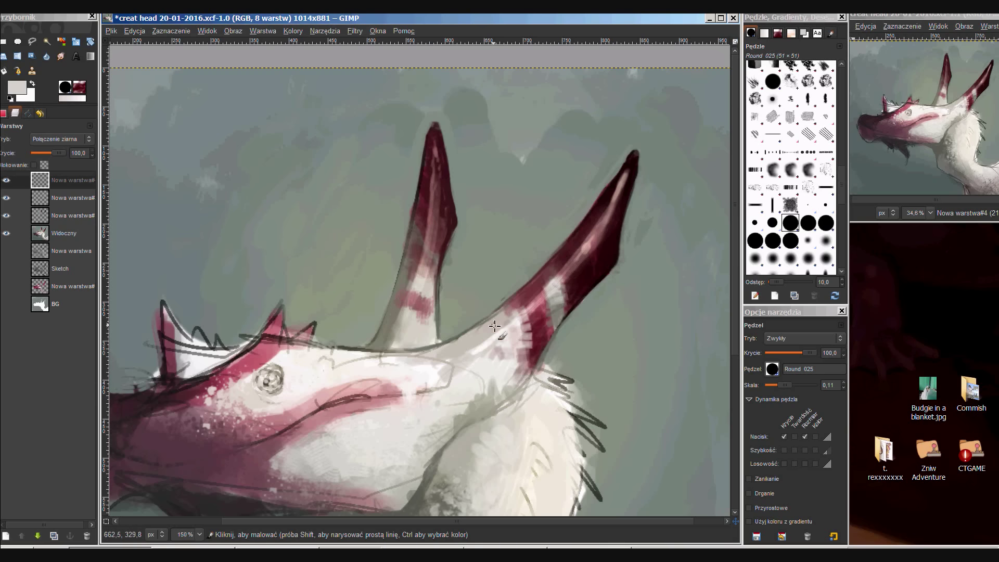
key(shift+e)
Merge visible layers, save the image, and trim the horn's right edge with background colour.
right_click(62, 201)
click(104, 250)
key(ctrl+s)
key(o)
key(p)
drag(446, 329, 462, 219)
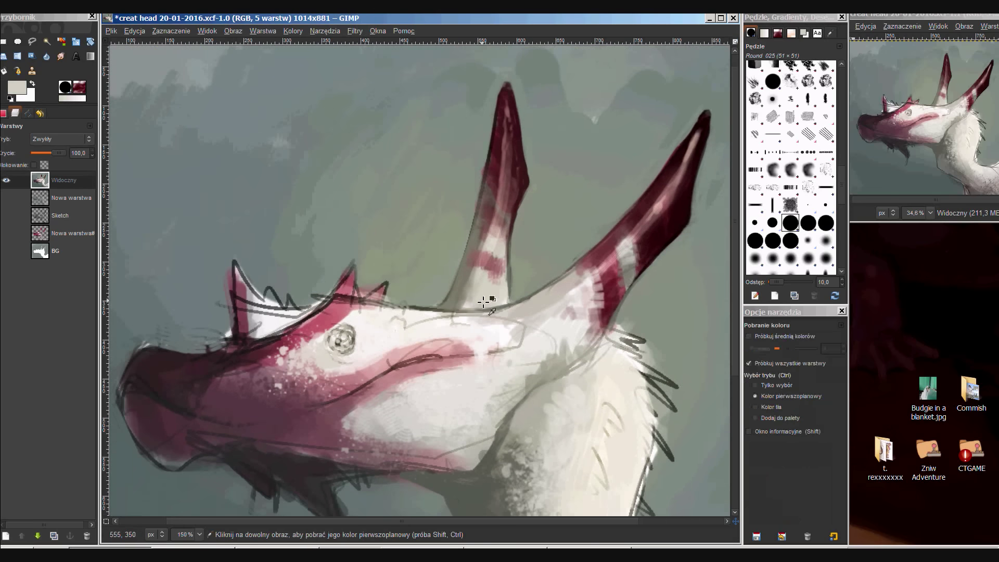
Toggle pressure-controlled size and paint whitish texture on the cheek.
scroll(486, 297, down, 1)
scroll(486, 296, left, 2)
click(806, 437)
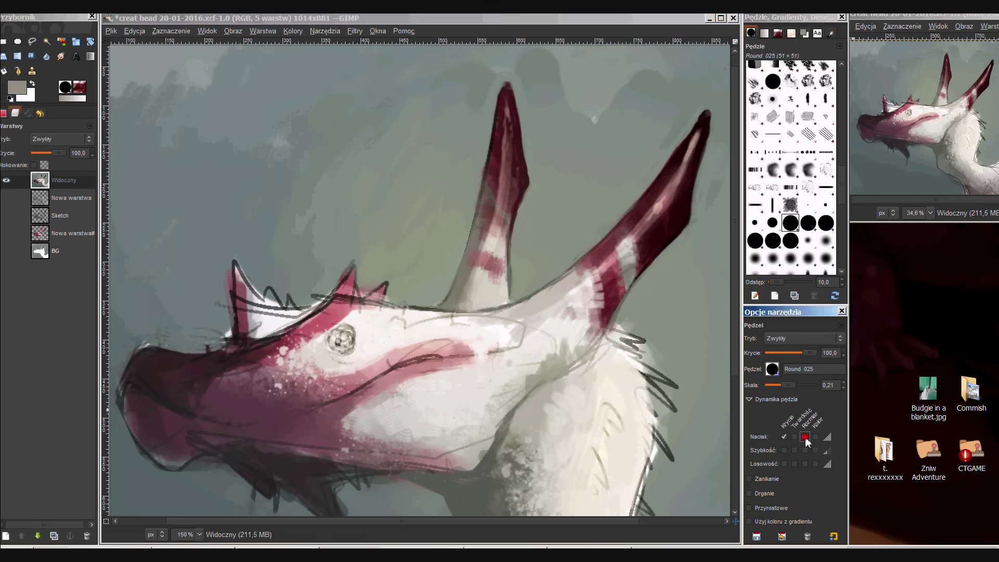
scroll(474, 299, down, 3)
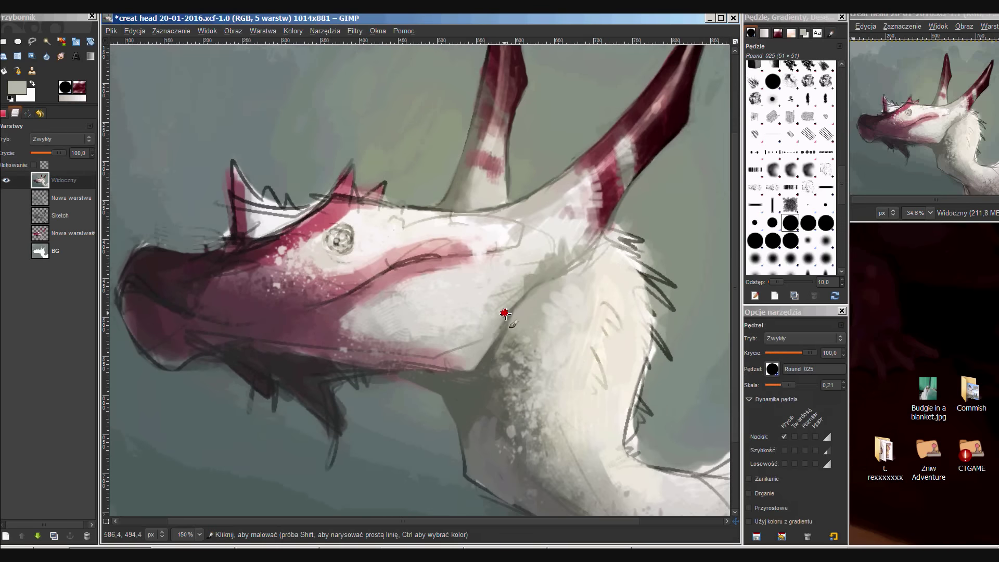
scroll(505, 314, left, 1)
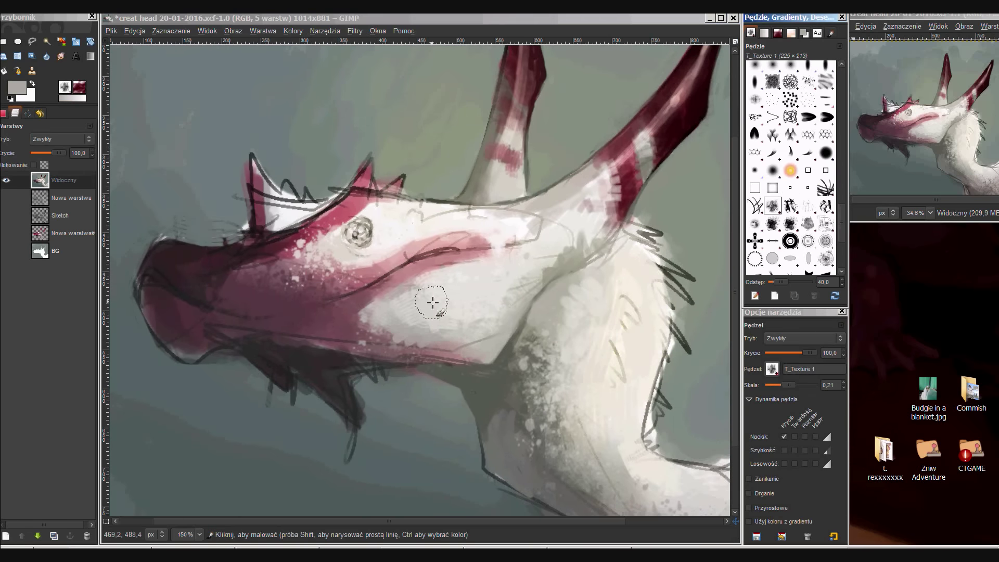
drag(432, 302, 406, 333)
Add a Grain merge texture layer with a different texture brush and set opacity to 77.5.
click(790, 223)
key(o)
key(shift+ctrl+n)
click(121, 224)
click(59, 139)
click(56, 290)
key(p)
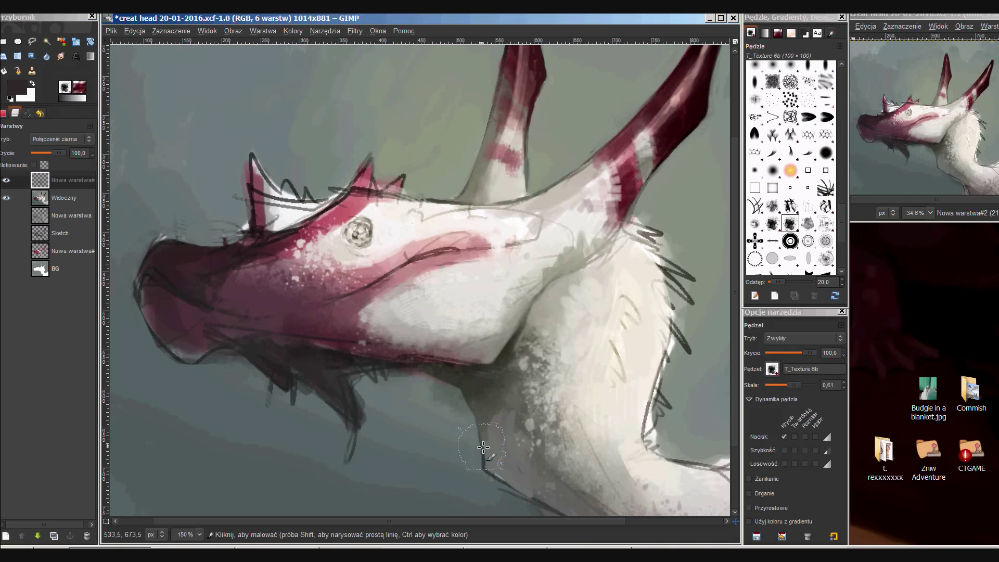
scroll(483, 447, down, 3)
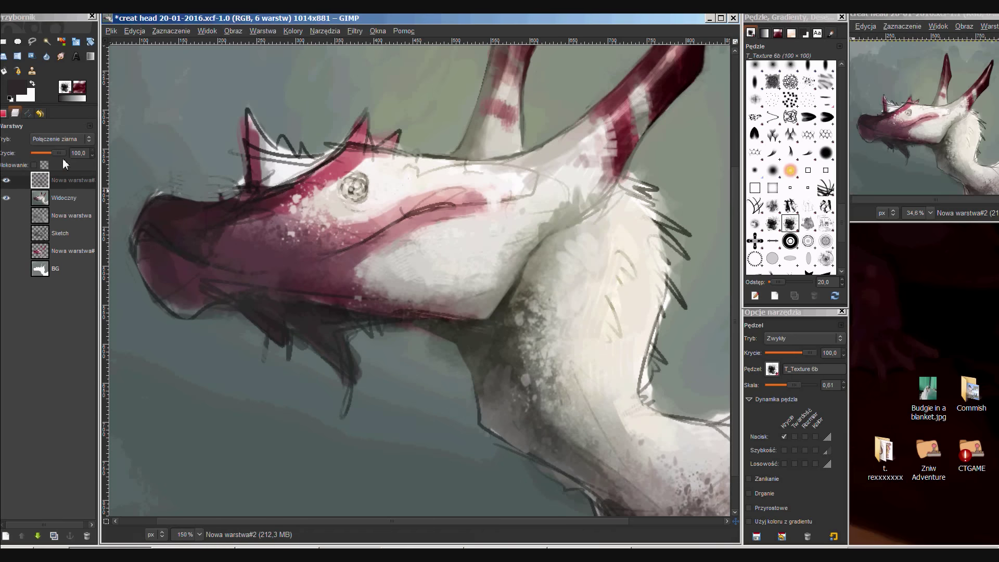
drag(58, 153, 53, 153)
Merge the texture layer down into the painting.
key(shift+e)
scroll(423, 351, down, 3)
scroll(493, 295, up, 3)
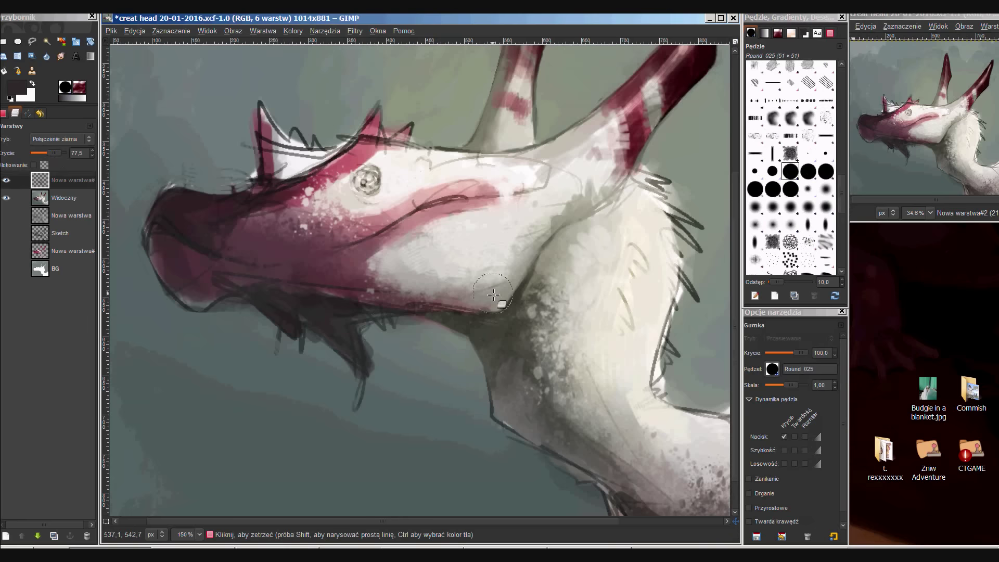
key(p)
key(ctrl+z)
key(ctrl+z)
Paint light grey scale shapes on the cheek with a small round brush.
key(bracketright)
click(495, 280)
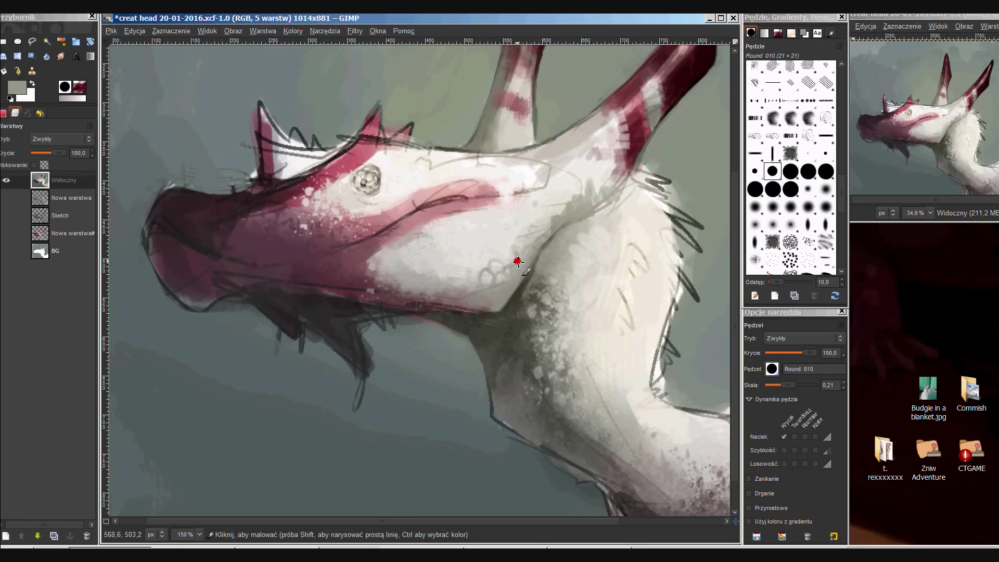
ctrl+click(458, 245)
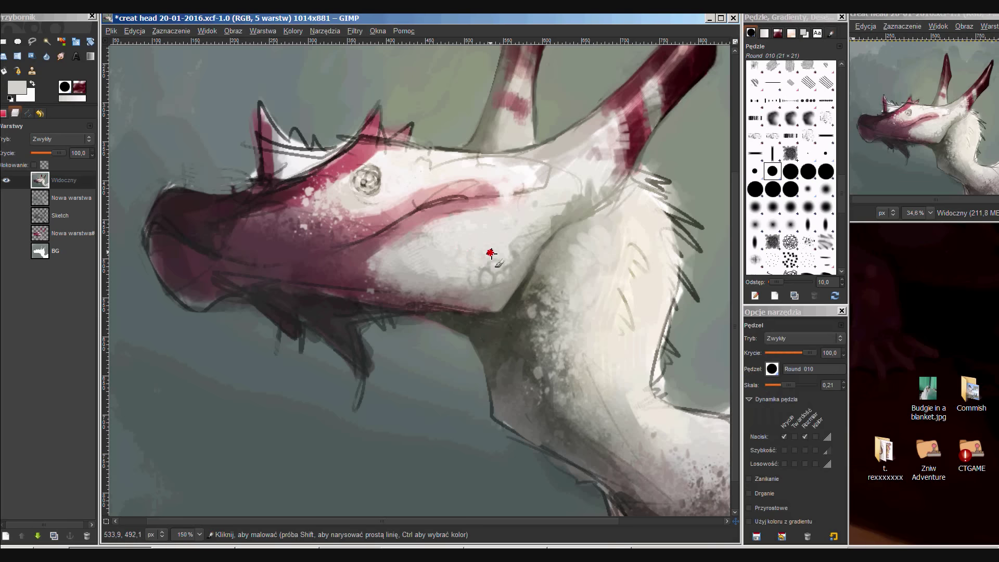
key(bracketright)
mouse_move(511, 254)
mouse_down()
mouse_move(523, 271)
mouse_move(532, 238)
mouse_up()
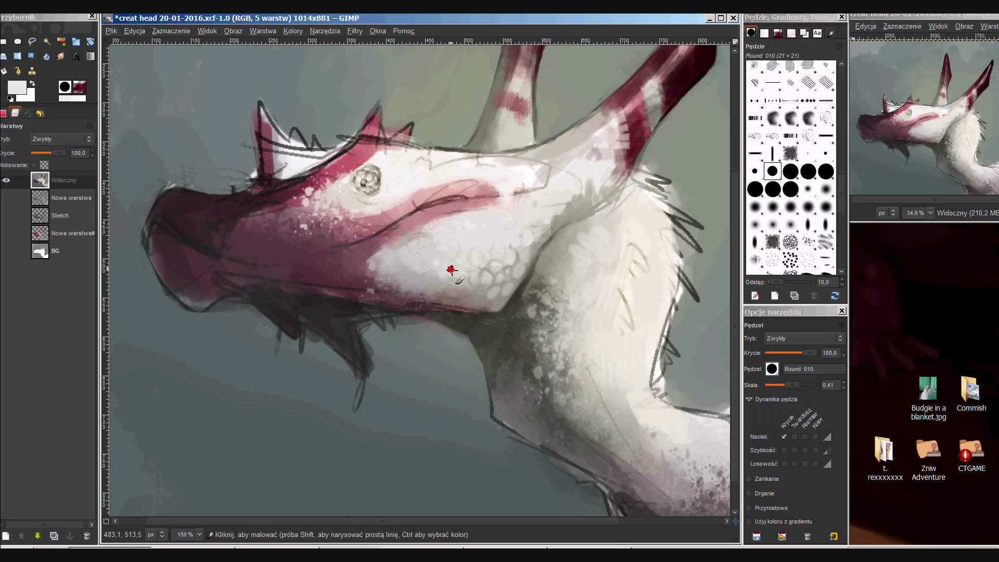
Extend the black mouth line along the snout with a smaller brush.
scroll(515, 293, up, 2)
ctrl+click(218, 286)
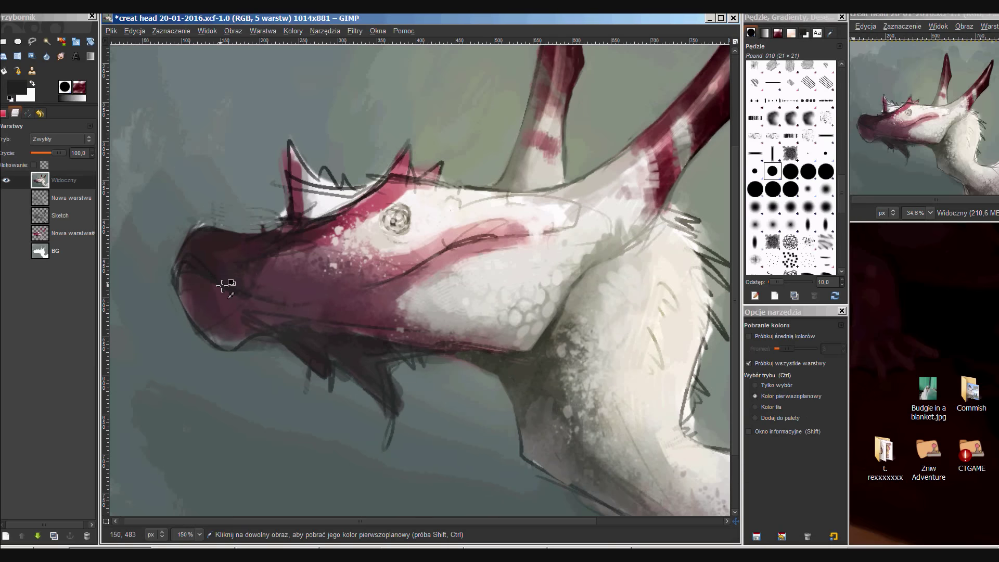
key(bracketleft)
key(bracketleft)
key(bracketleft)
scroll(331, 289, up, 1)
drag(359, 307, 396, 326)
key(bracketright)
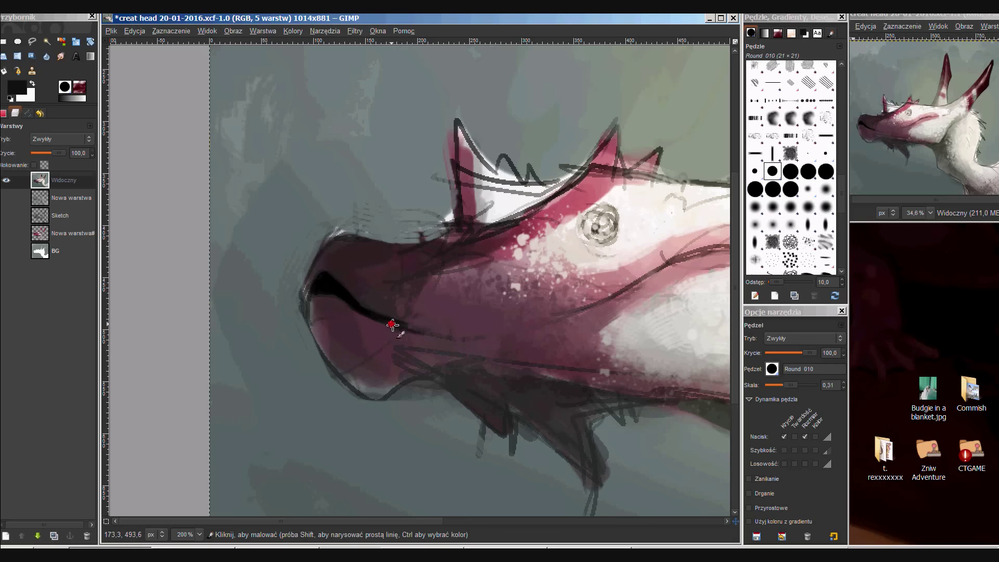
Darken the mouth line with a black stroke from a smaller brush.
ctrl+click(469, 339)
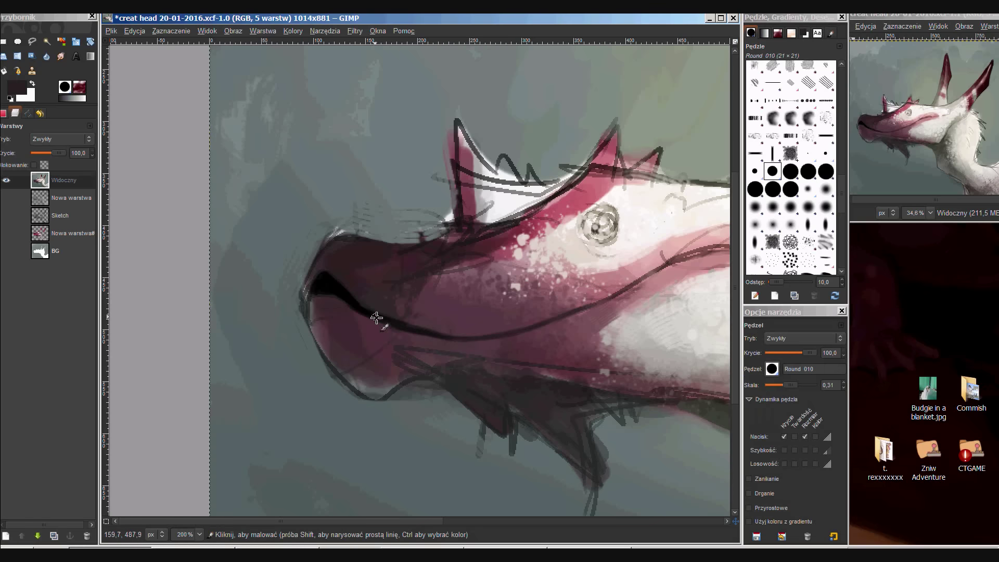
scroll(379, 296, down, 3)
scroll(379, 296, up, 3)
ctrl+scroll(599, 250, up, 2)
ctrl+click(602, 252)
key(bracketleft)
drag(458, 302, 627, 207)
Darken the nose's right outline in dark grey with the smallest brush.
key(bracketleft)
scroll(477, 297, up, 1)
ctrl+click(513, 290)
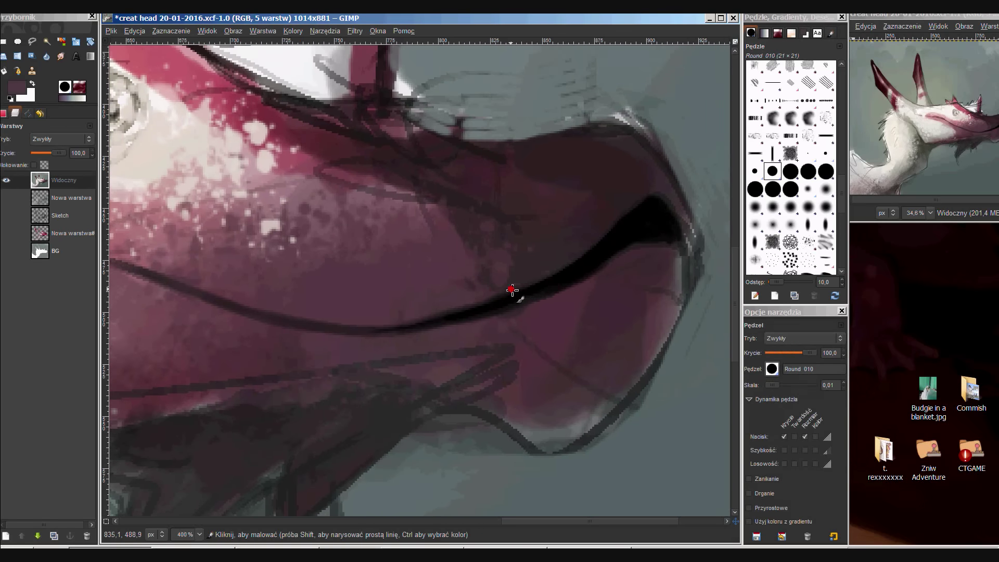
scroll(677, 214, right, 2)
ctrl+click(619, 172)
key(o)
key(p)
drag(618, 172, 666, 244)
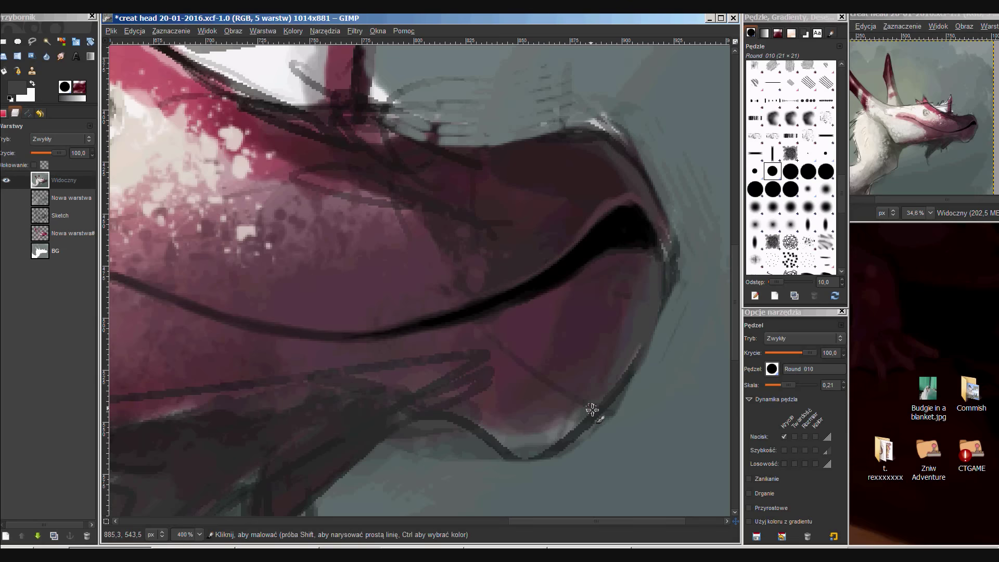
Add dark maroon shading along the lower lip with a pressure-sized soft brush.
click(805, 437)
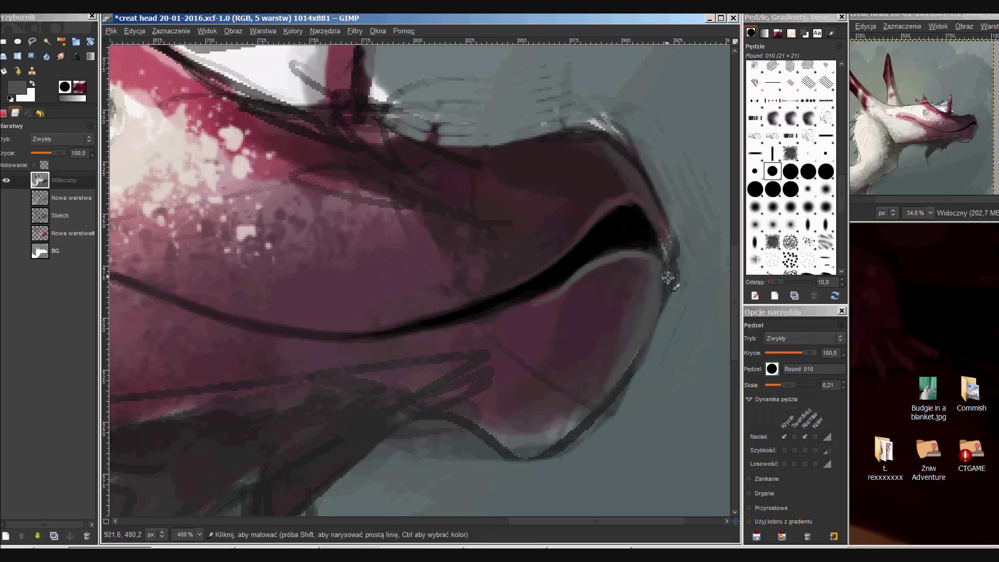
scroll(601, 240, left, 3)
ctrl+click(531, 281)
scroll(622, 217, right, 1)
scroll(571, 279, down, 2)
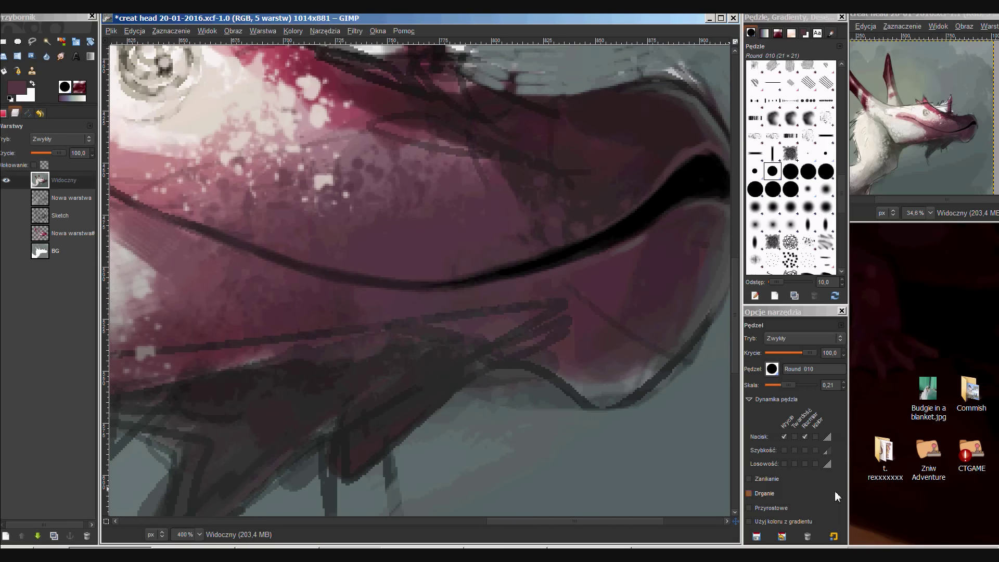
key(n)
scroll(551, 299, up, 1)
scroll(551, 299, right, 1)
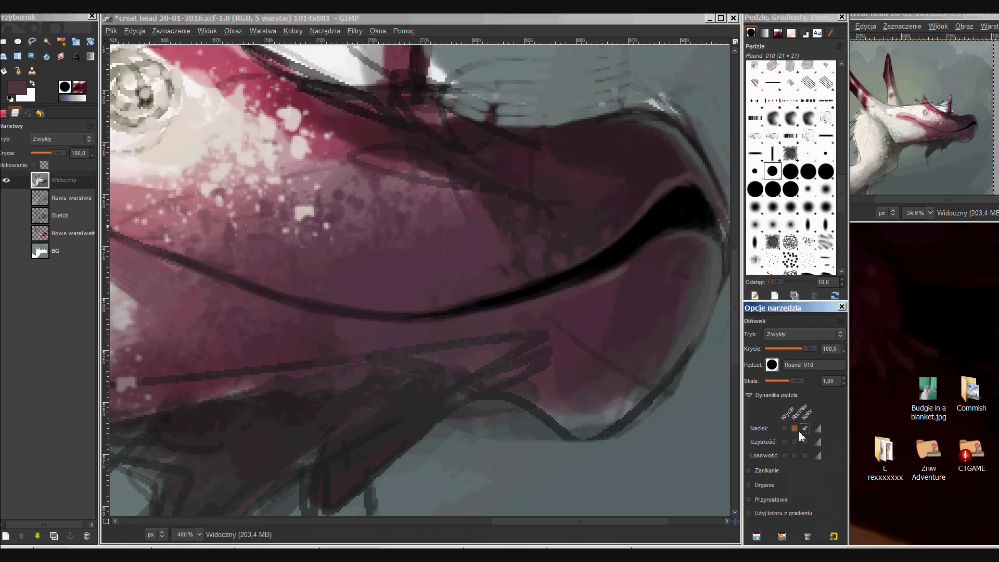
scroll(573, 374, up, 1)
scroll(572, 375, right, 1)
key(p)
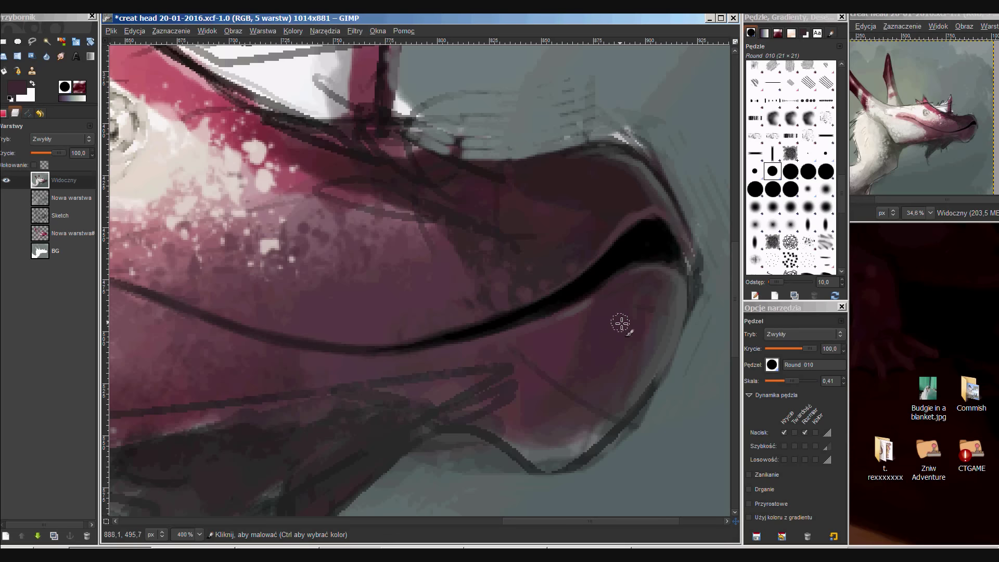
drag(553, 383, 598, 411)
Zoom out to show more of the snout and sample a light grey from the painting.
key(minus)
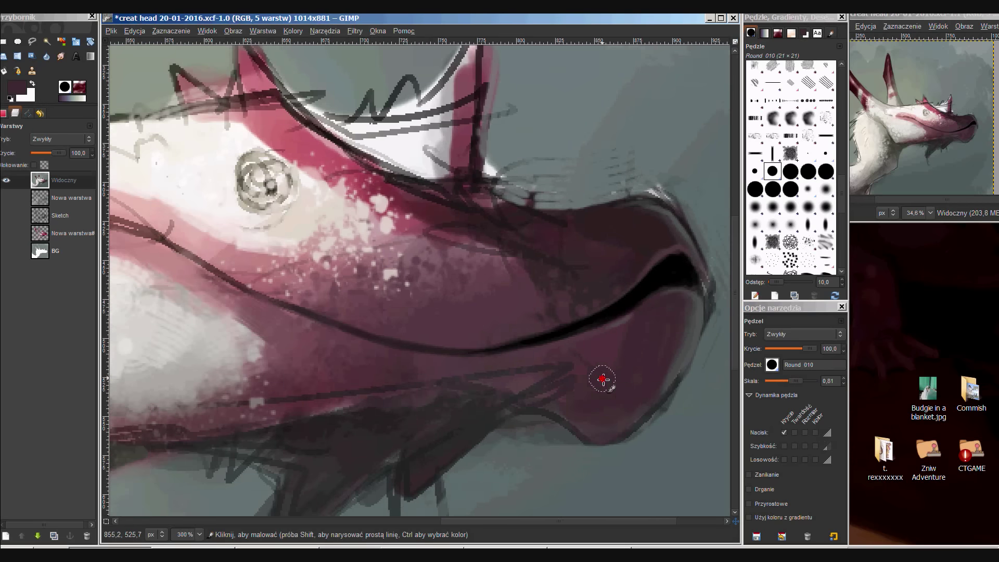
scroll(529, 364, left, 3)
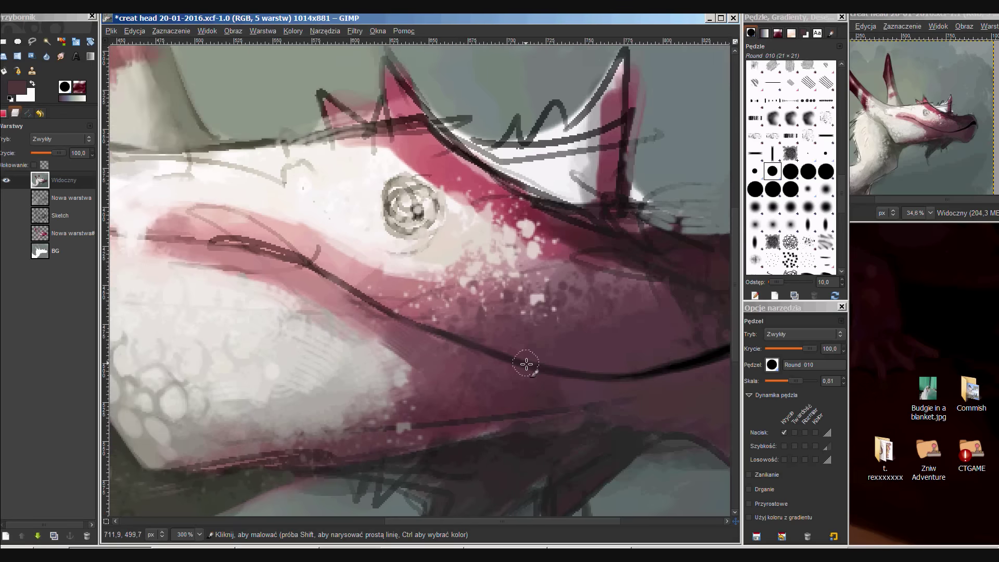
scroll(467, 360, left, 3)
ctrl+click(477, 302)
Save the painting and pencil a black line along the lower jaw.
key(minus)
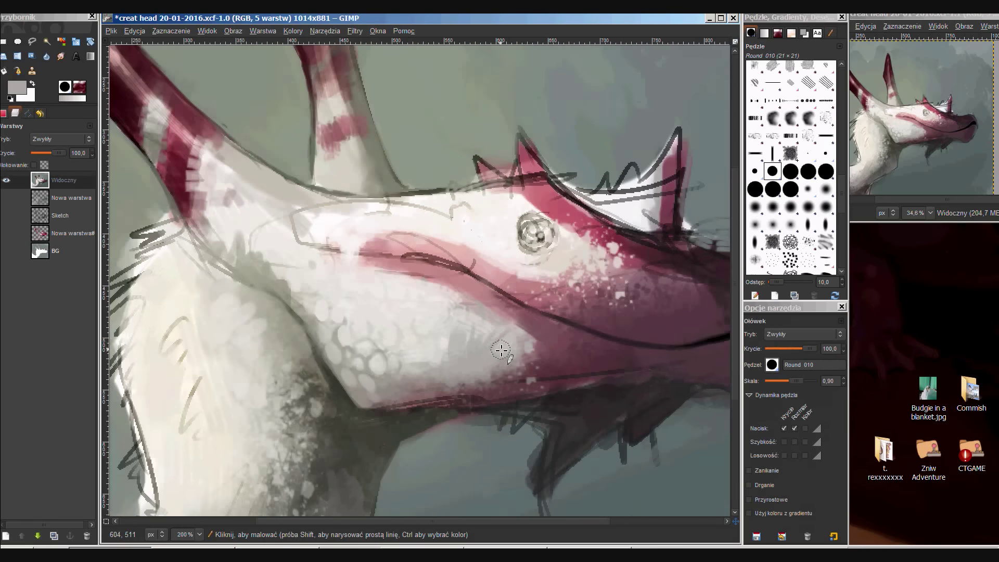
key(ctrl+s)
key(n)
key(plus)
key(minus)
key(d)
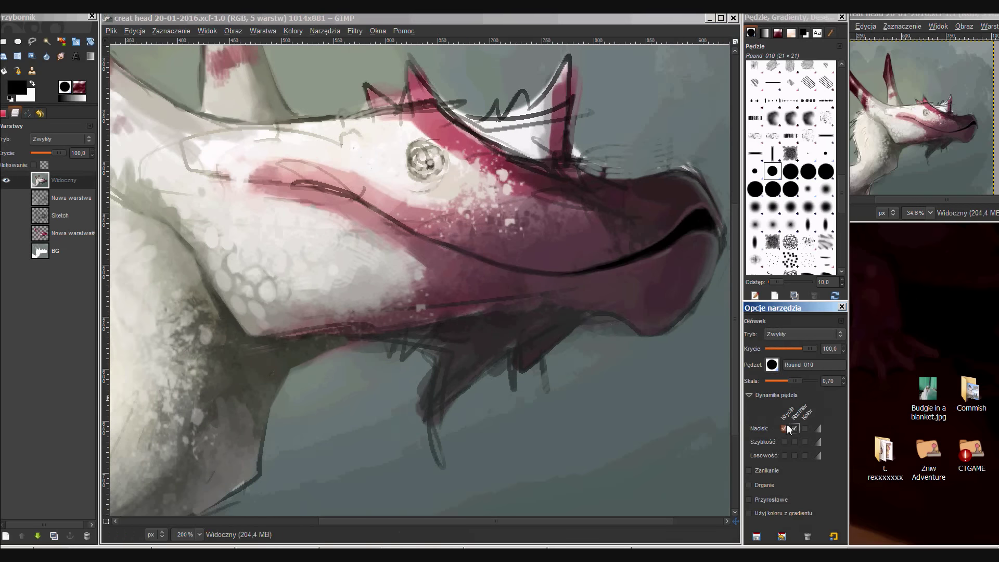
drag(359, 344, 461, 323)
Brush dark maroon onto the jaw strands and grey along the tentacle edges.
key(p)
ctrl+click(430, 346)
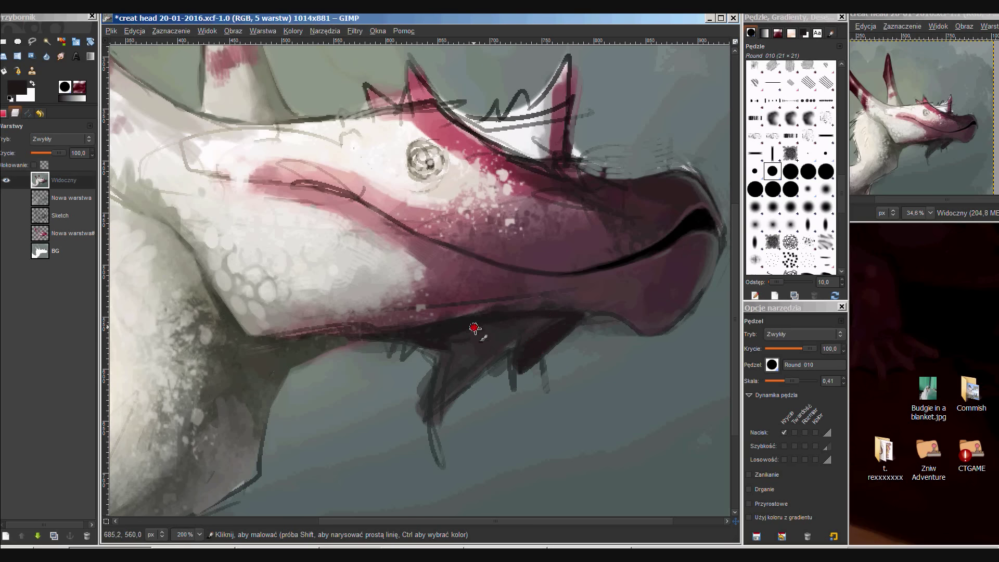
drag(435, 418, 468, 408)
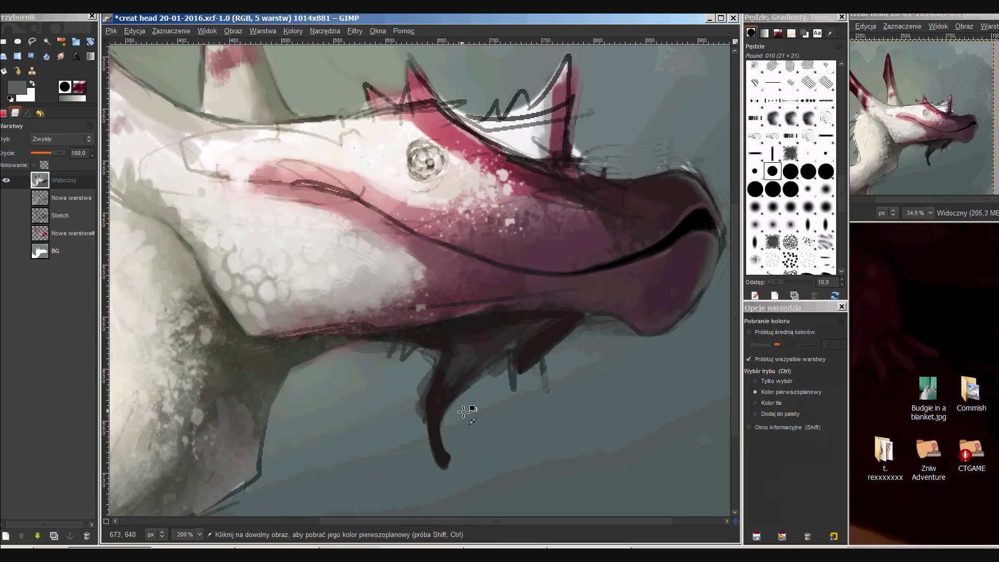
ctrl+click(526, 364)
drag(515, 345, 506, 383)
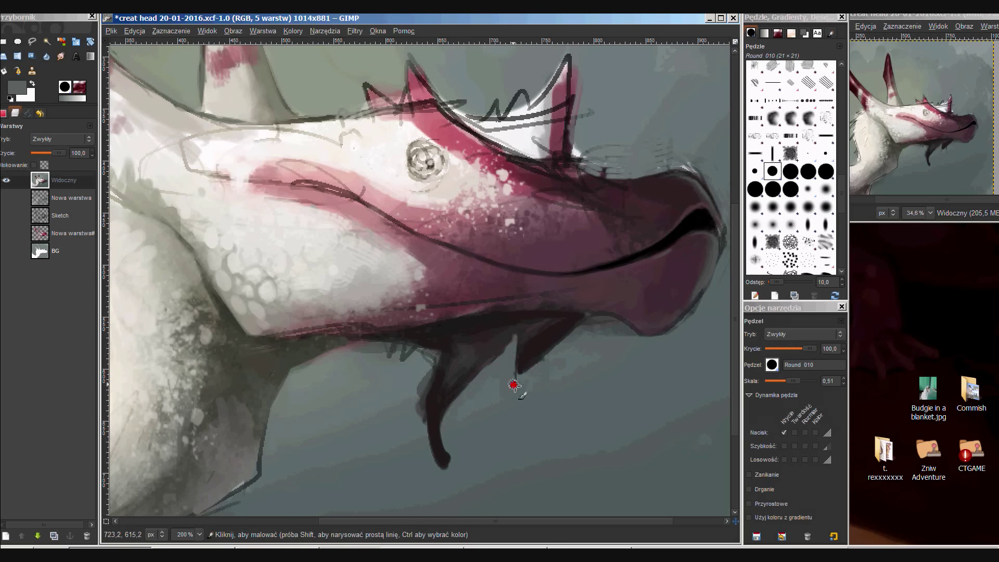
drag(421, 395, 419, 421)
Flip the image horizontally and paint a lighter stroke on the tentacle tip.
key(shift+h)
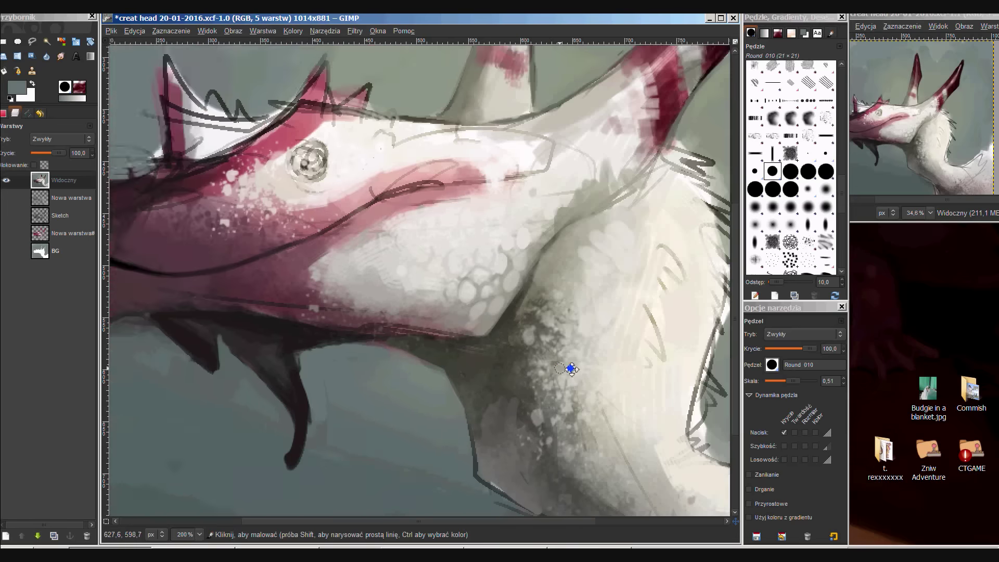
scroll(489, 401, left, 5)
key(o)
key(p)
scroll(407, 323, up, 2)
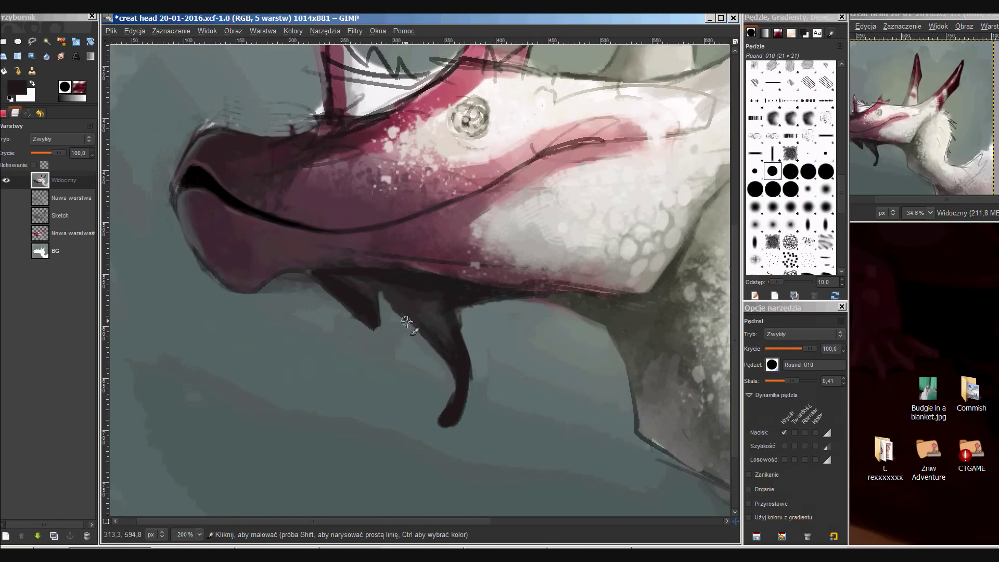
drag(375, 332, 362, 349)
Darken the lower-left edge of the lip with near-black using a smaller brush.
ctrl+click(348, 296)
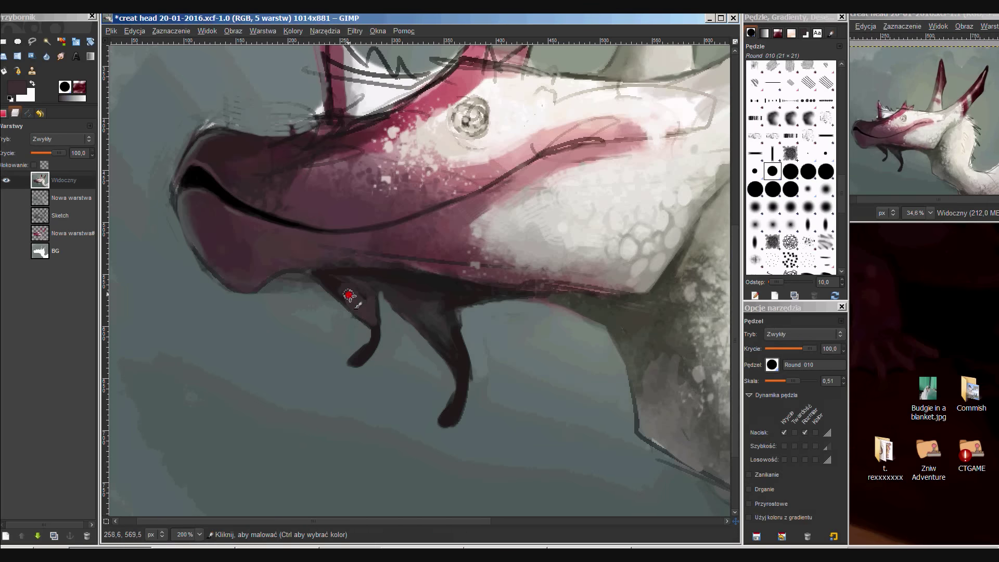
ctrl+click(435, 296)
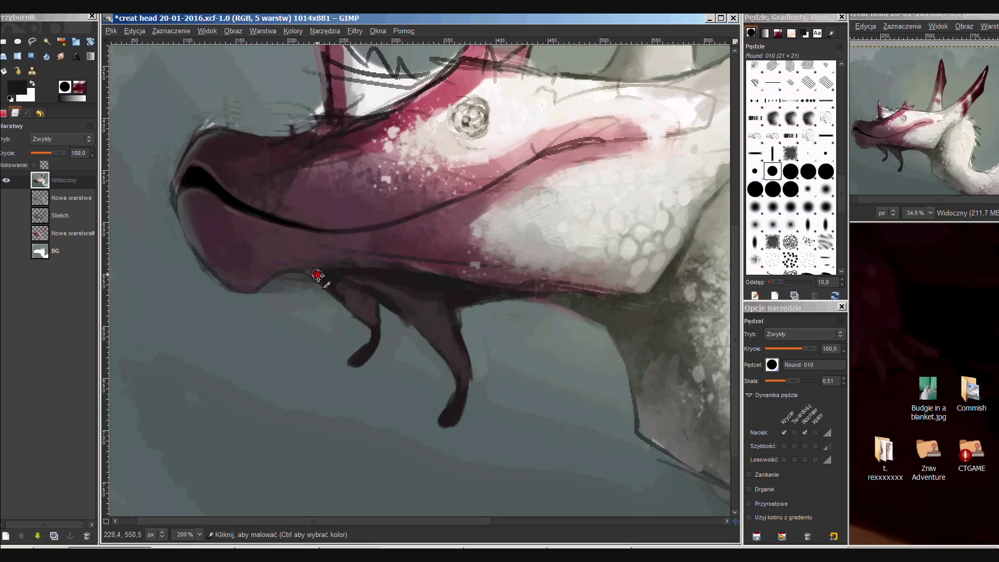
drag(292, 280, 344, 300)
ctrl+click(317, 311)
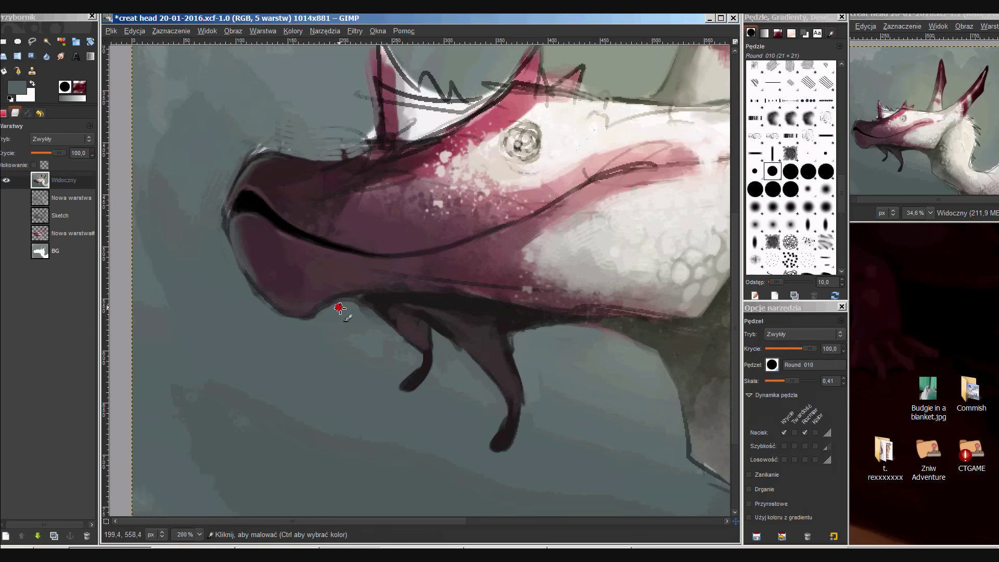
drag(297, 325, 305, 357)
ctrl+click(244, 284)
key(bracketleft)
key(bracketleft)
drag(237, 263, 248, 295)
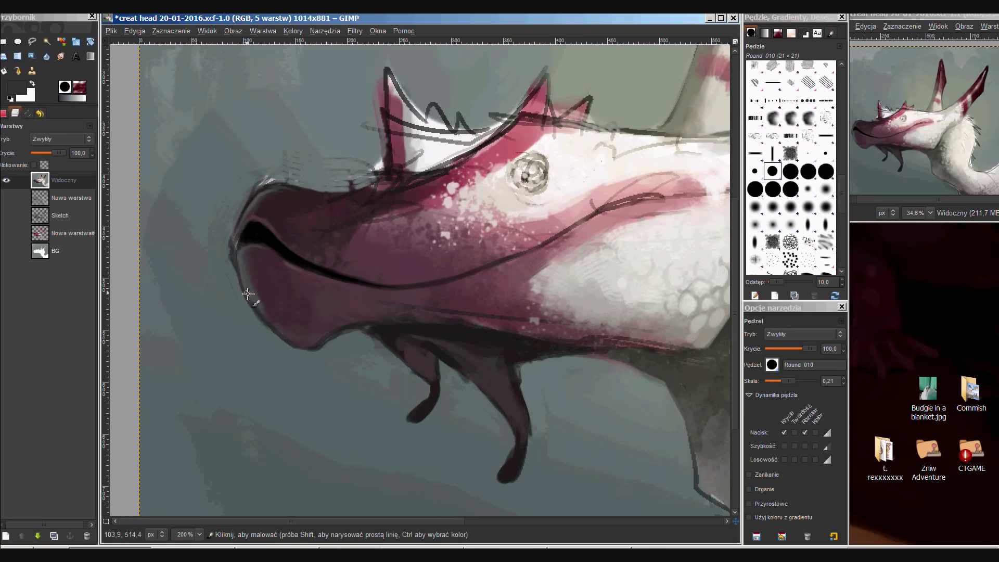
Paint grey-blue background colour along the upper snout edge with a larger brush.
ctrl+click(243, 248)
key(bracketright)
key(bracketright)
key(bracketright)
drag(223, 243, 279, 173)
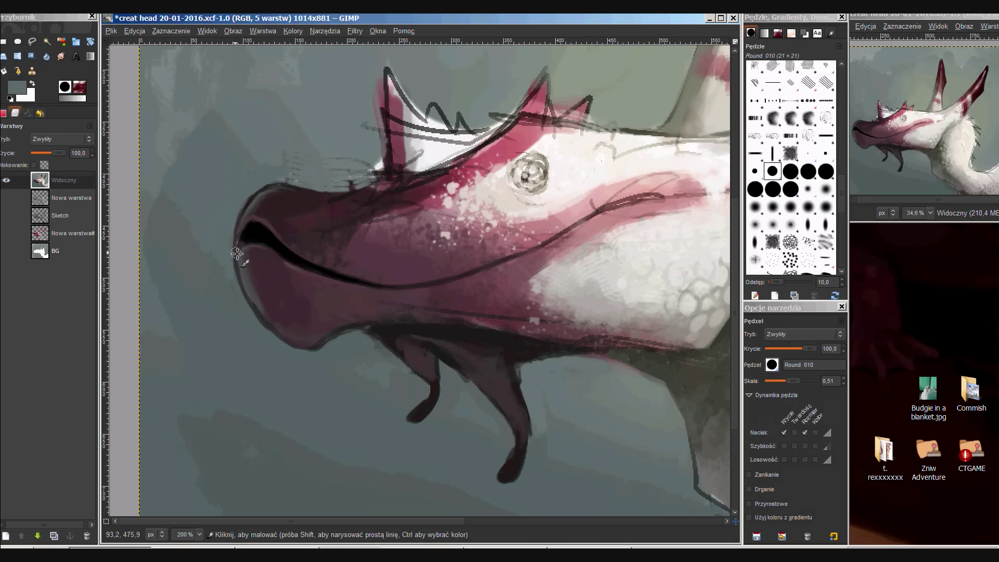
scroll(237, 253, up, 1)
ctrl+click(283, 229)
key(n)
scroll(267, 230, down, 4)
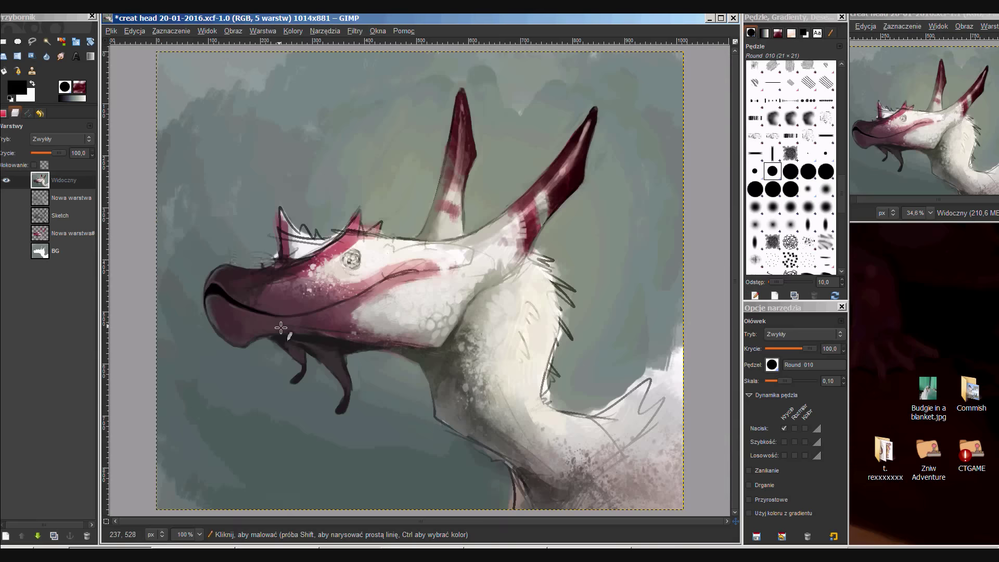
scroll(260, 288, up, 2)
Add a new empty layer and brush maroon over the top of the snout.
key(ctrl+shift+n)
key(Return)
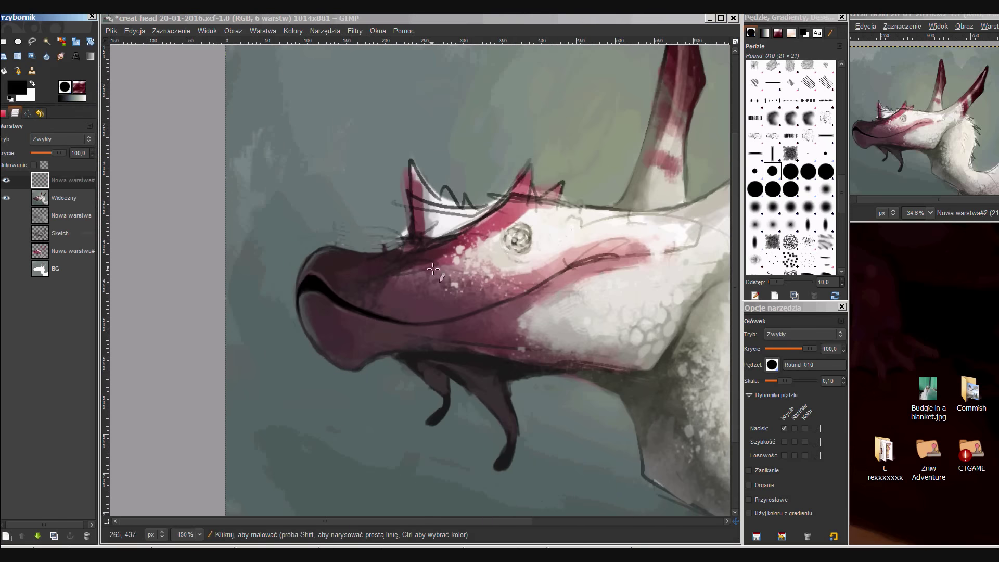
key(p)
key(bracketright)
key(bracketright)
key(bracketright)
drag(365, 254, 380, 264)
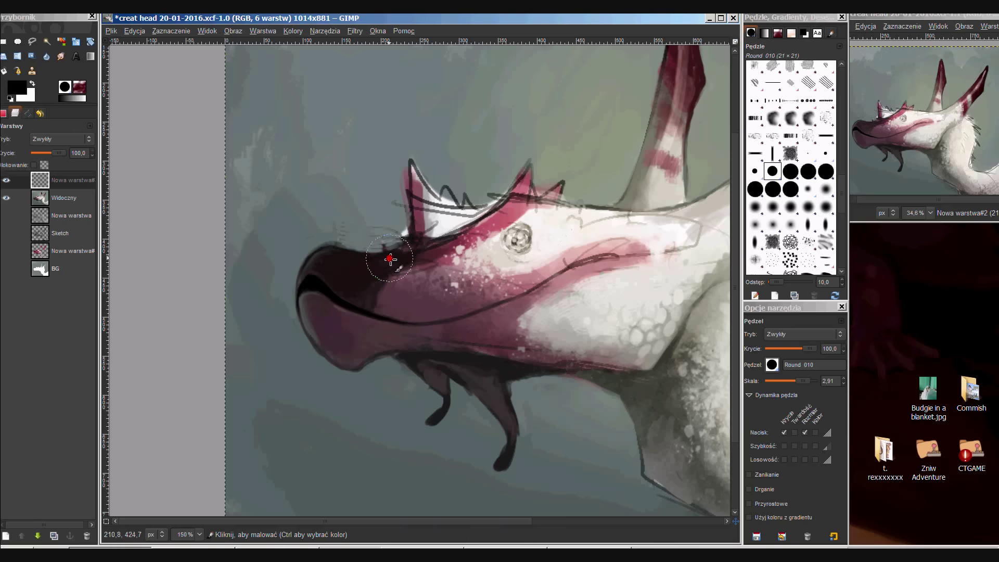
scroll(390, 258, up, 1)
scroll(389, 259, up, 1)
Cover the faint sketch strokes above the snout with grey-teal background colour.
key(shift+e)
scroll(427, 254, left, 2)
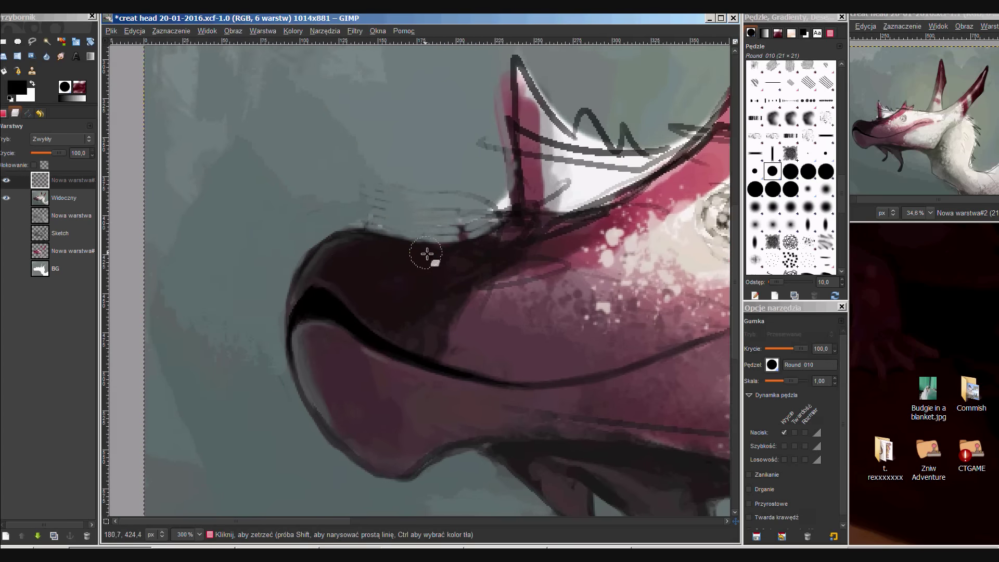
scroll(427, 254, left, 1)
key(p)
scroll(345, 286, left, 1)
ctrl+click(362, 231)
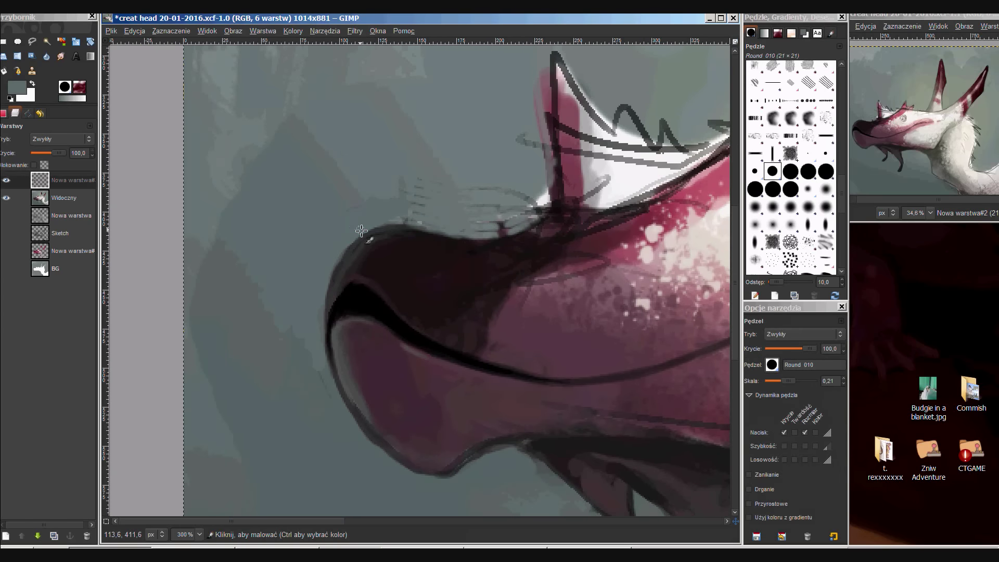
drag(451, 186, 507, 178)
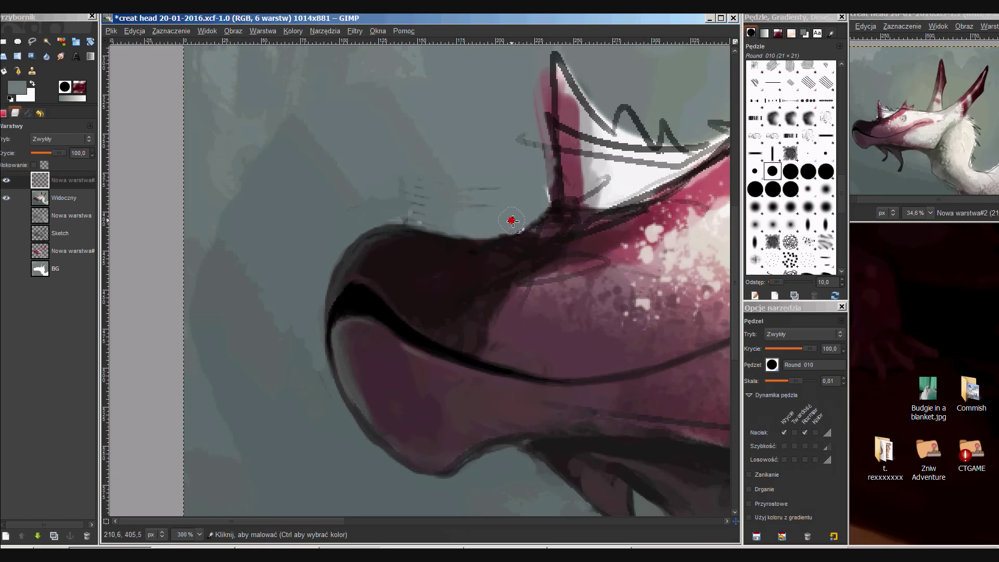
key(n)
key(p)
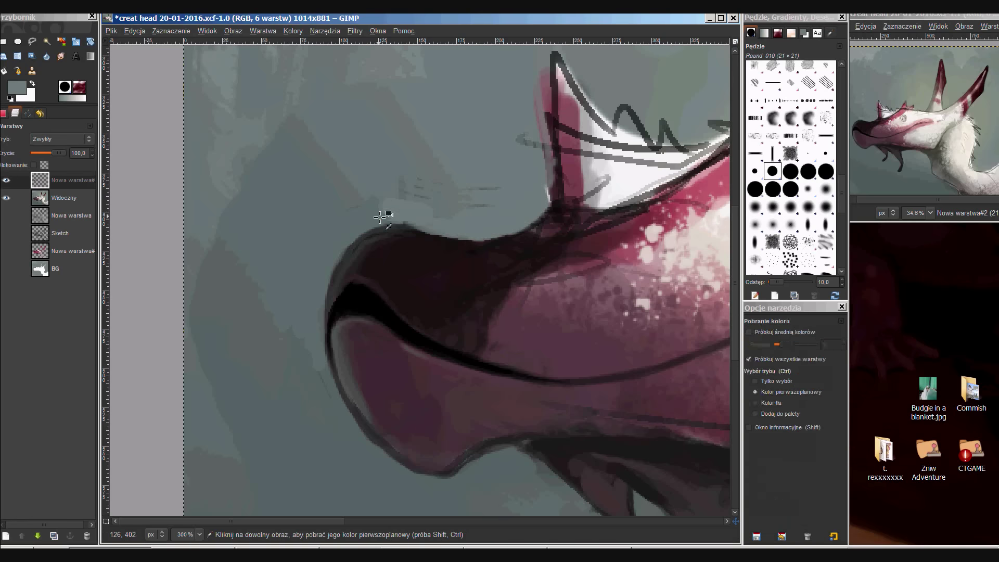
scroll(383, 212, up, 1)
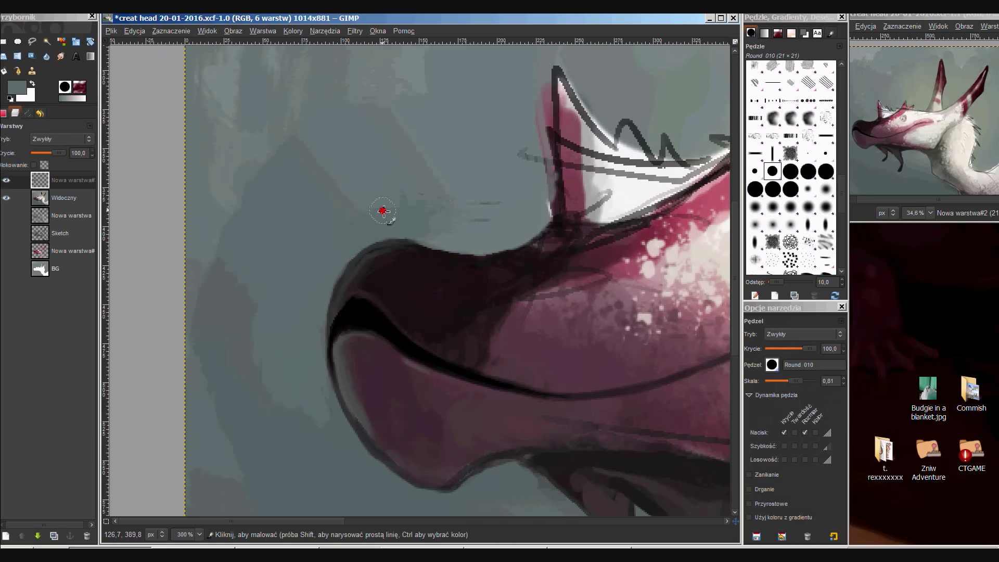
key(n)
Zoom out to check the whole head, then zoom back in on the snout.
key(minus)
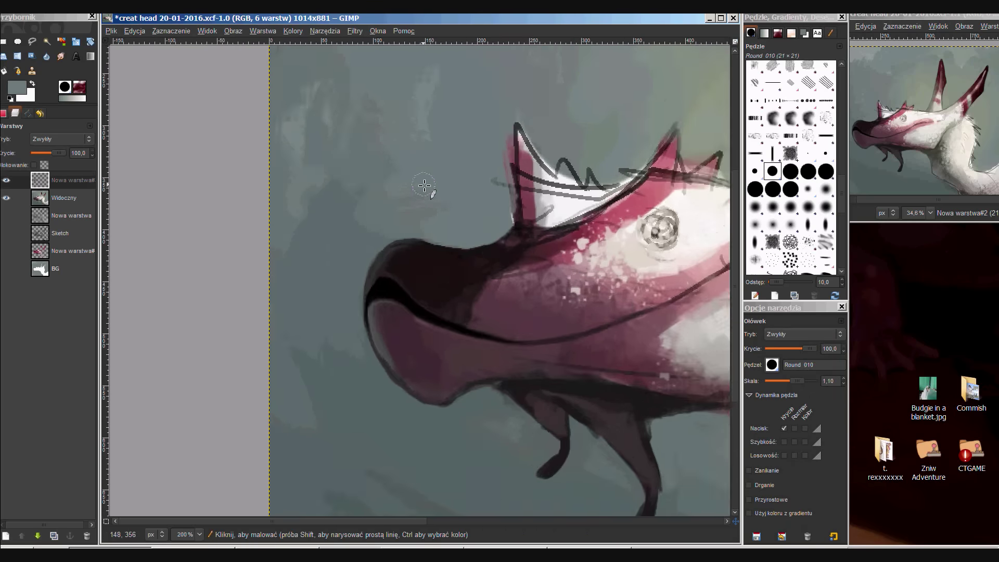
key(minus)
key(plus)
key(plus)
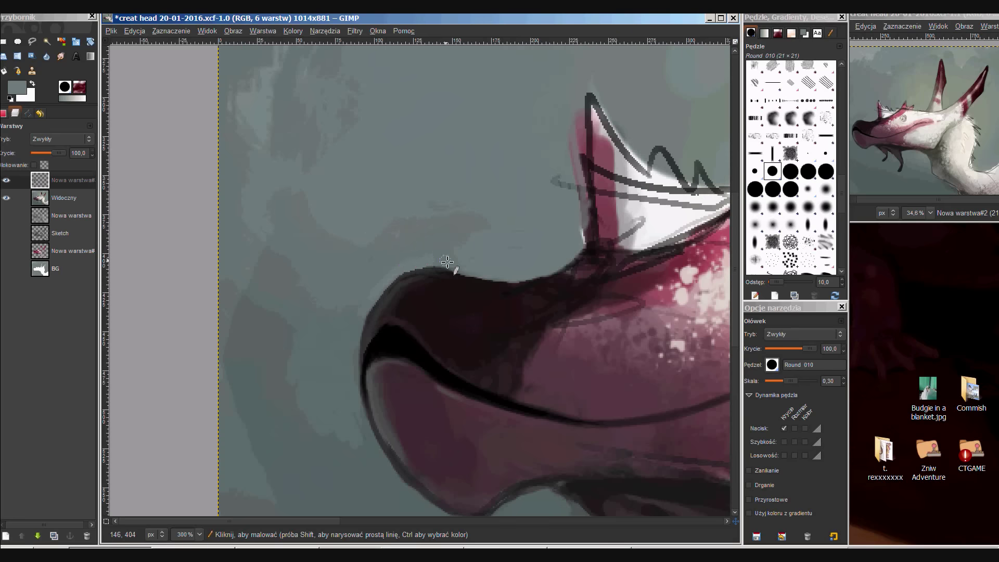
scroll(386, 275, down, 1)
scroll(454, 335, down, 3)
scroll(455, 335, right, 1)
key(p)
key(minus)
key(minus)
key(plus)
key(plus)
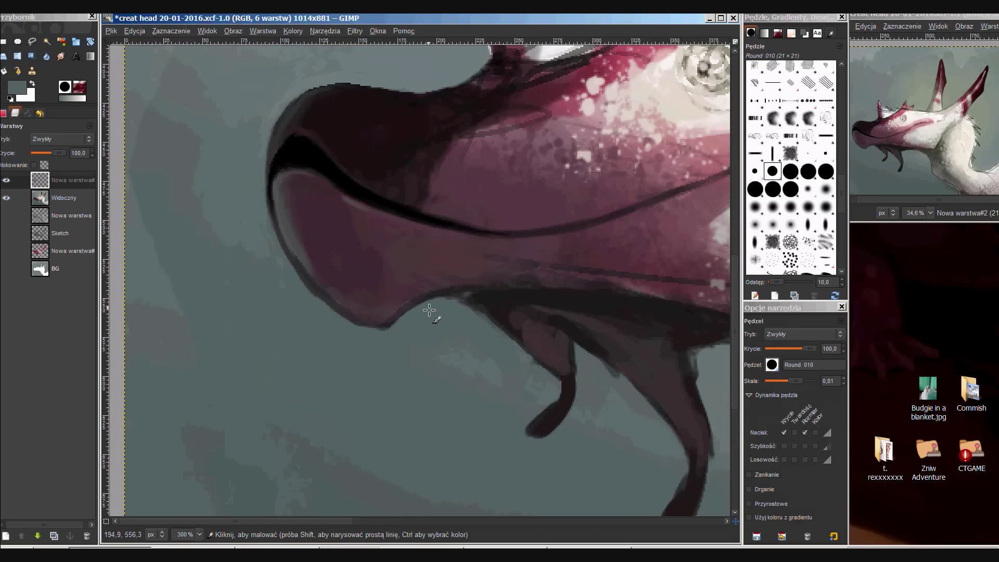
Pencil a deeper pink line along the mouth, then pick a pale face pink.
ctrl+click(378, 322)
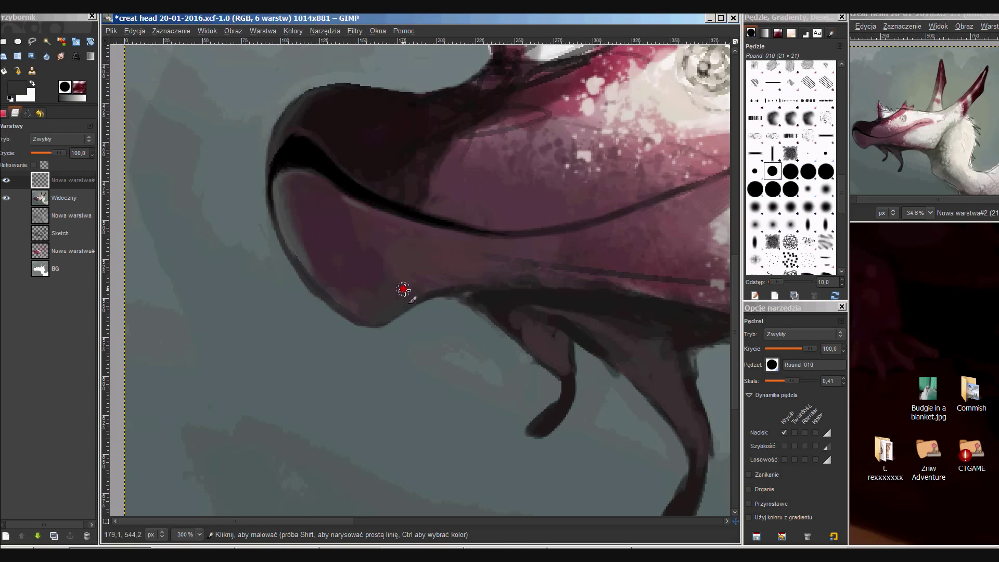
scroll(429, 272, up, 2)
ctrl+click(503, 254)
key(minus)
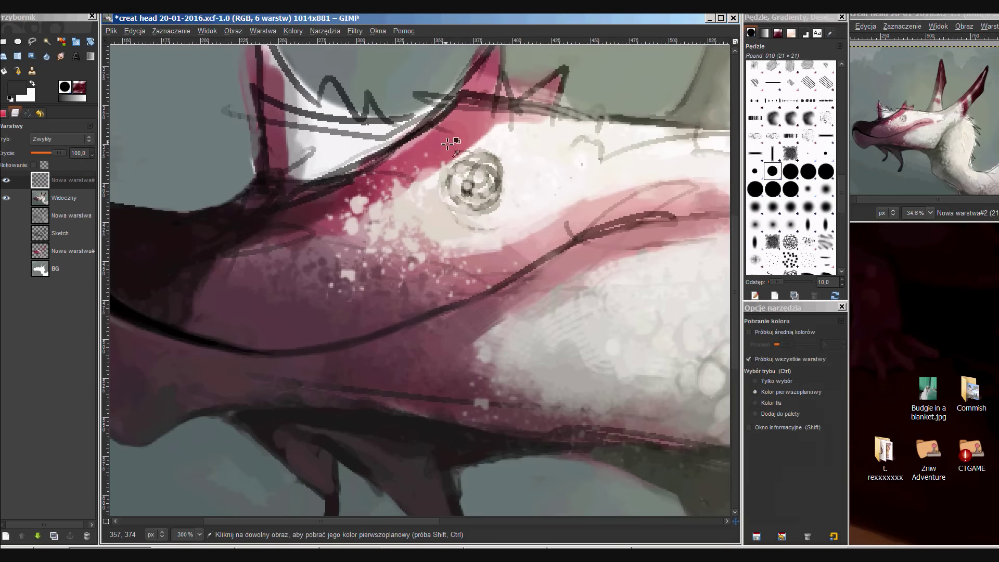
key(n)
drag(458, 259, 560, 227)
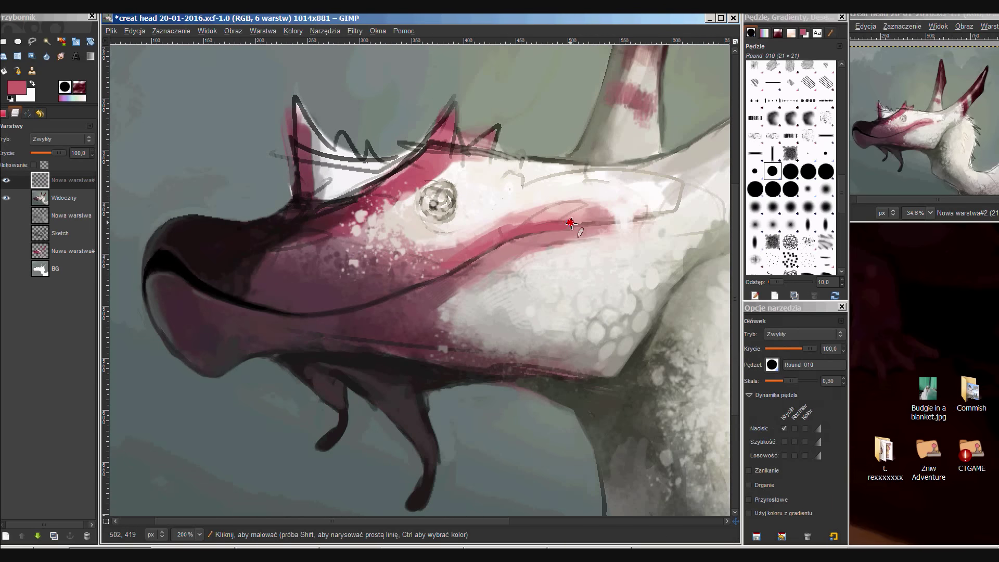
key(p)
ctrl+click(542, 214)
Save, then stamp a jittered Sparkle-brush texture dab on the snout.
ctrl+click(551, 210)
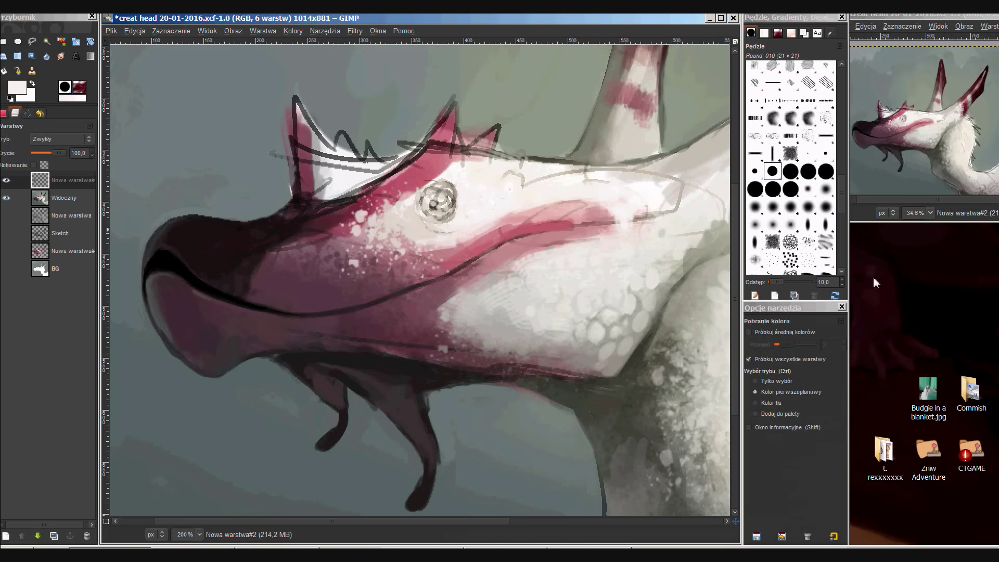
scroll(760, 158, down, 5)
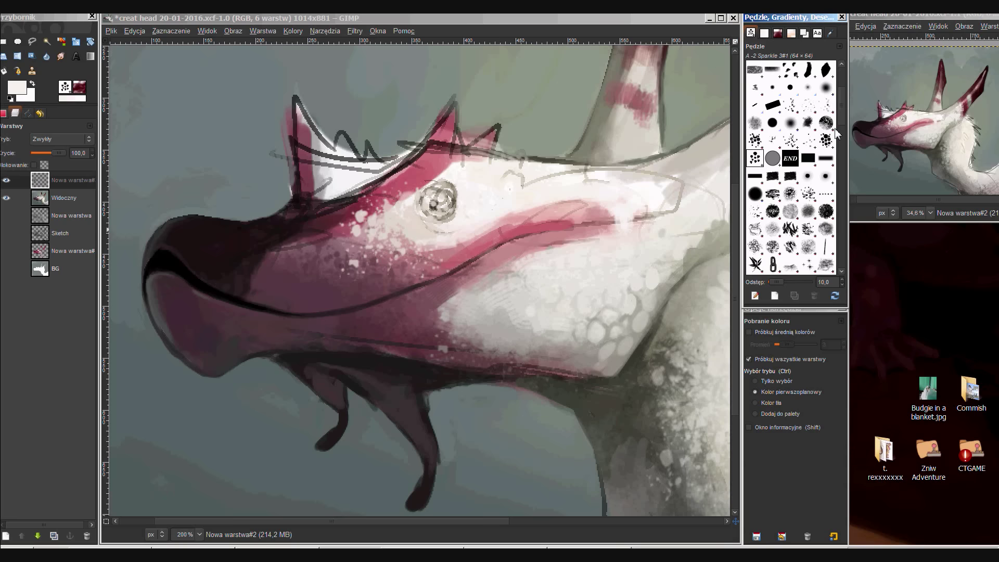
click(680, 223)
key(p)
click(782, 283)
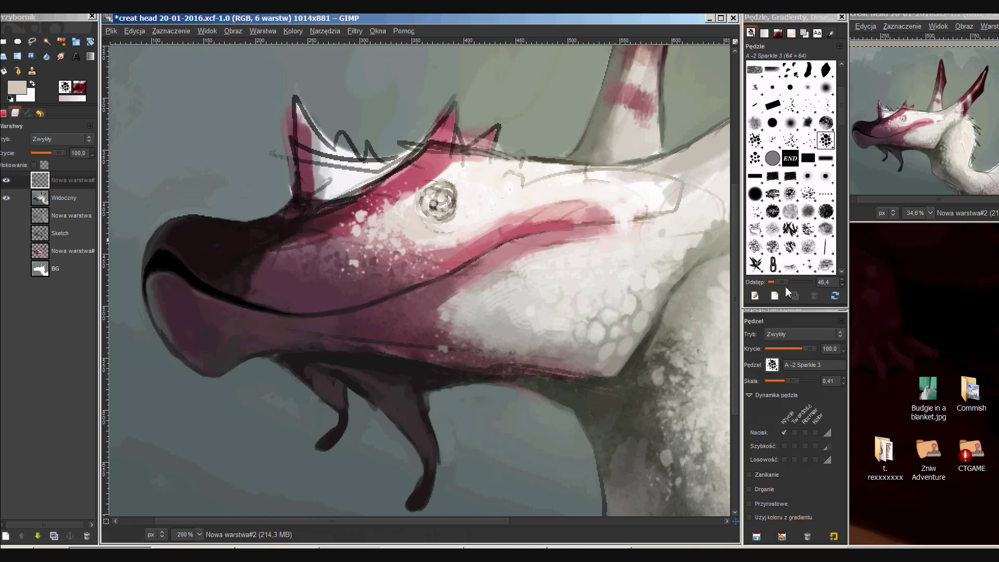
click(786, 282)
key(ctrl+s)
click(749, 489)
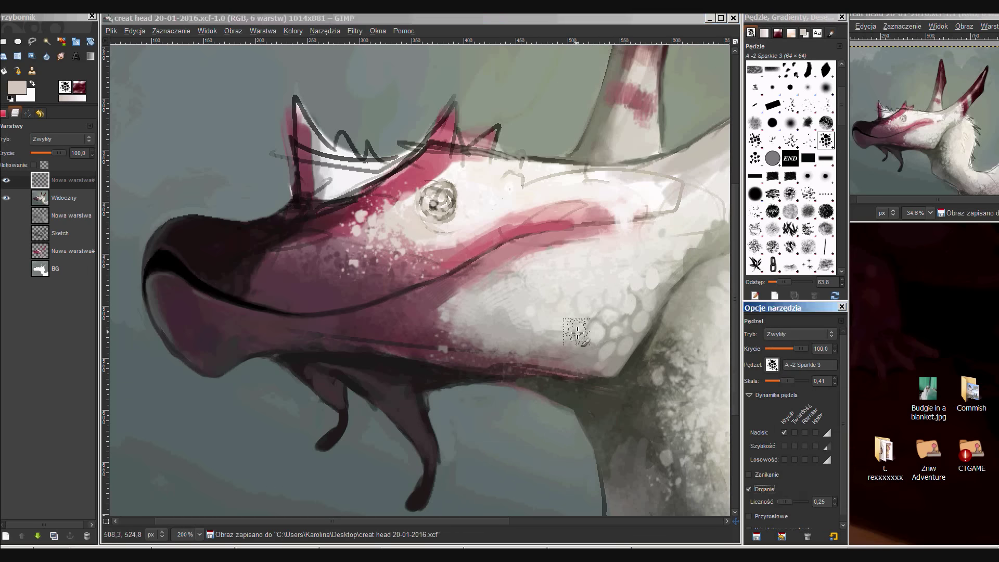
click(598, 205)
Sample maroon, light grey and light pink, and switch to the Round 010 brush.
scroll(325, 294, left, 3)
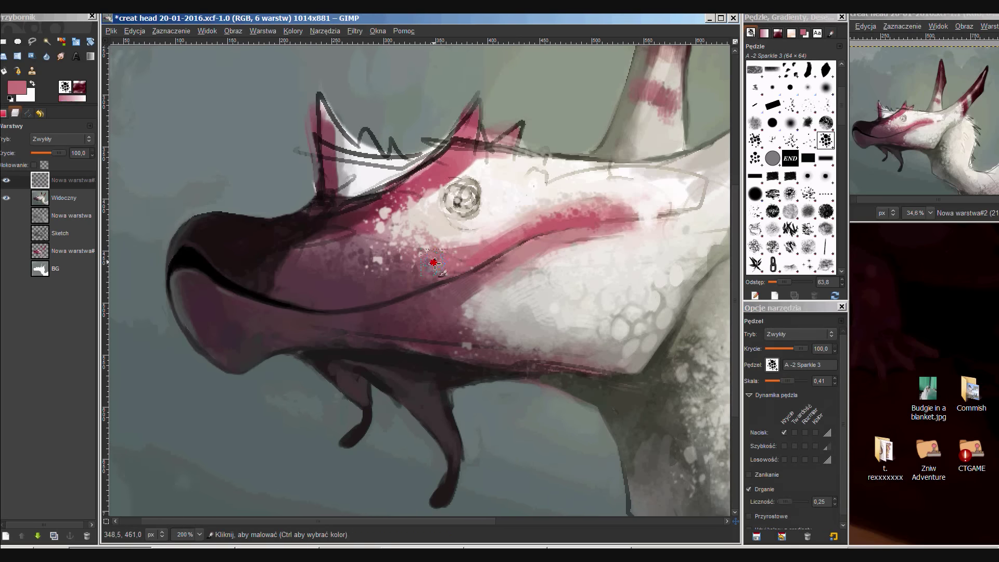
ctrl+click(324, 294)
scroll(295, 360, right, 3)
ctrl+click(490, 326)
scroll(490, 267, up, 1)
ctrl+click(490, 267)
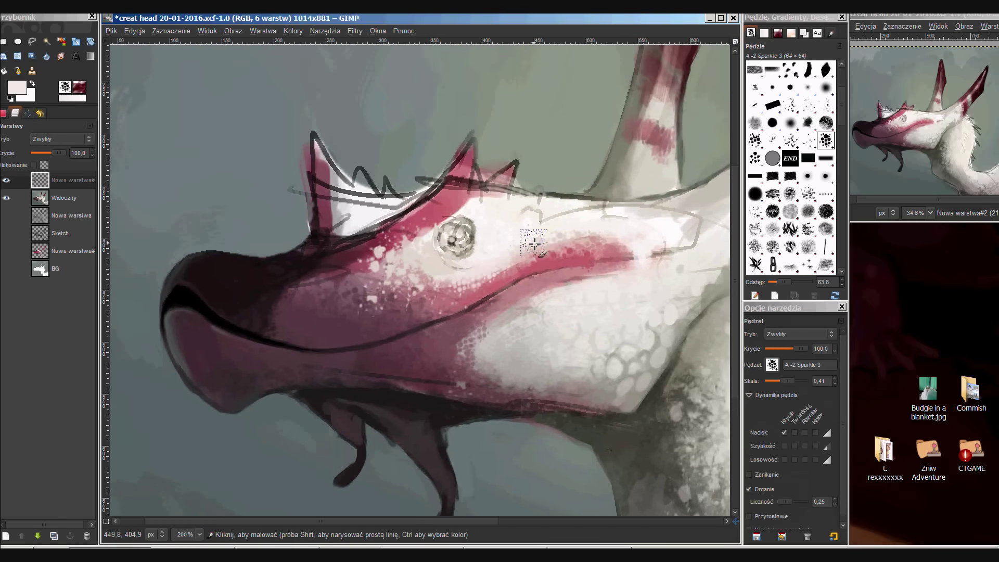
scroll(791, 167, down, 5)
click(772, 217)
scroll(450, 333, up, 1)
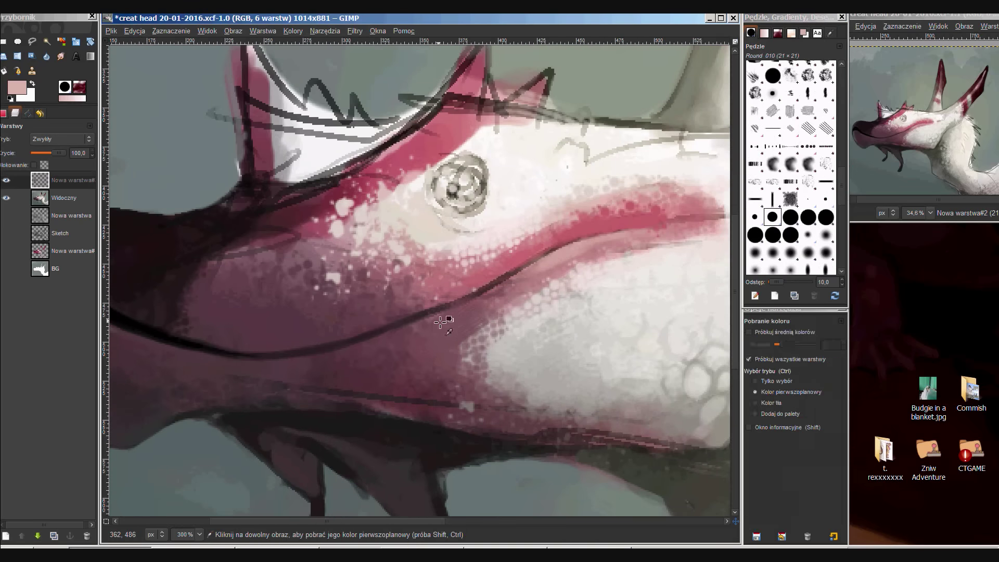
Touch up the mouth with maroon and pink, then mirror the painting horizontally.
key(o)
click(374, 328)
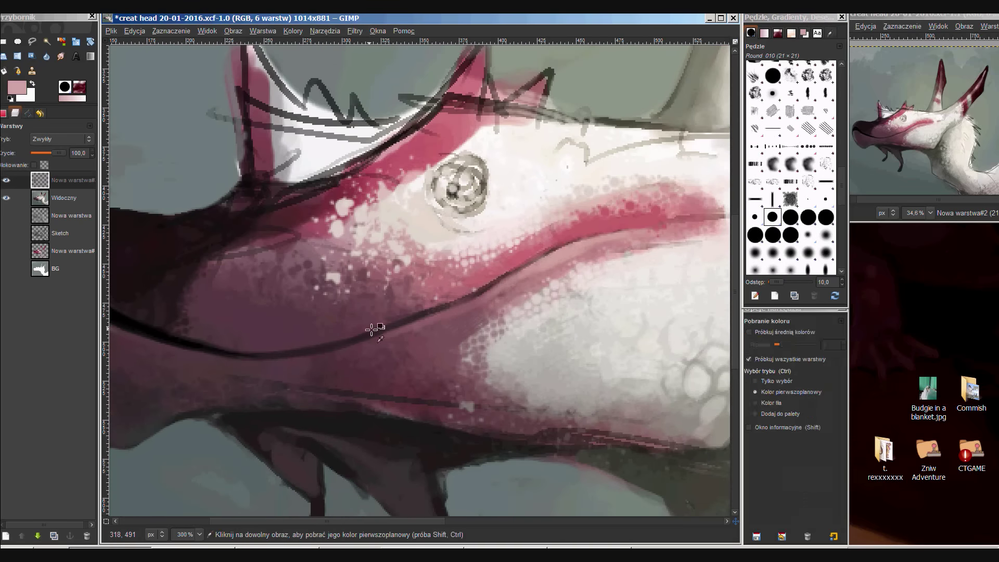
key(p)
scroll(584, 238, down, 2)
scroll(521, 297, up, 2)
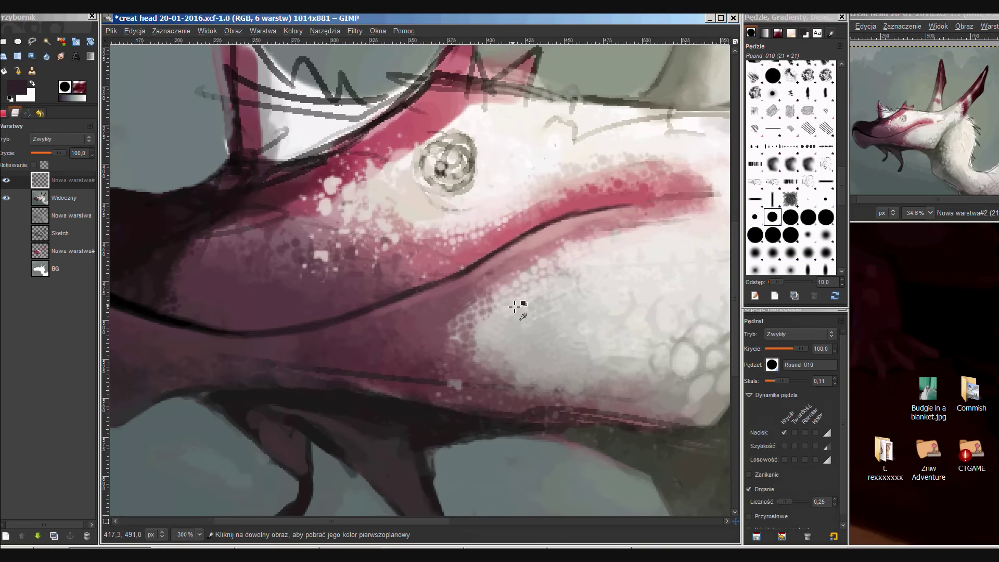
ctrl+click(510, 239)
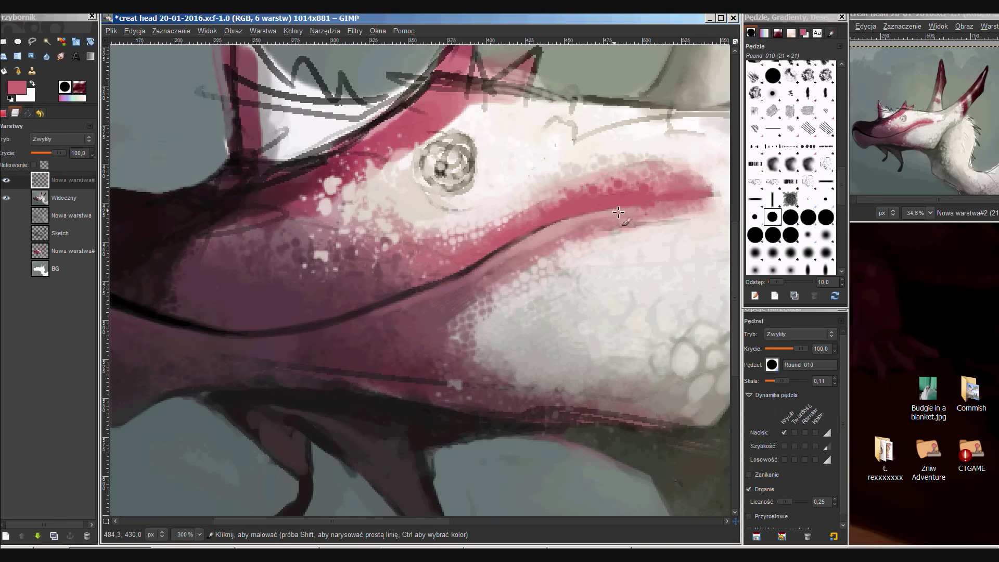
scroll(591, 223, left, 3)
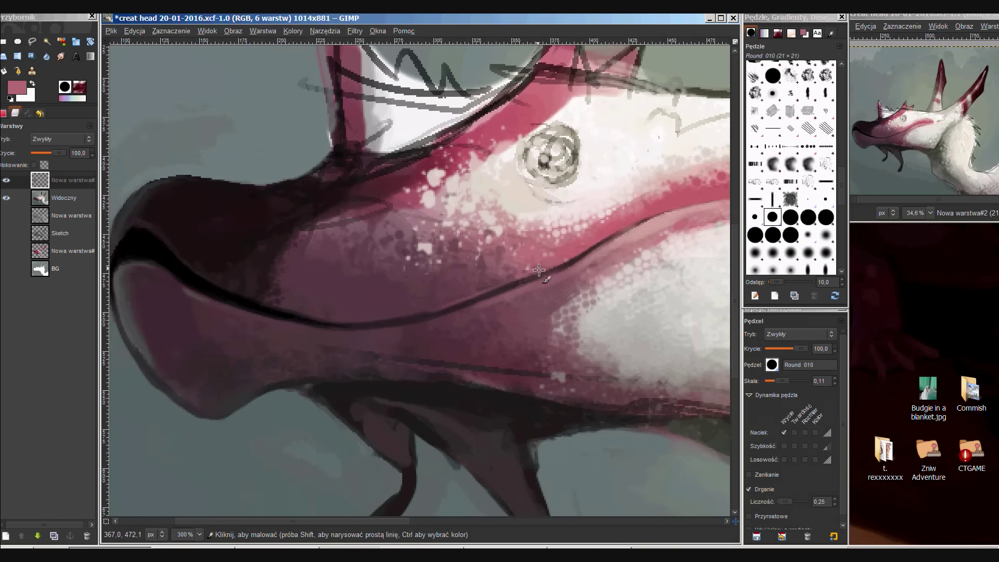
ctrl+click(524, 279)
key(h)
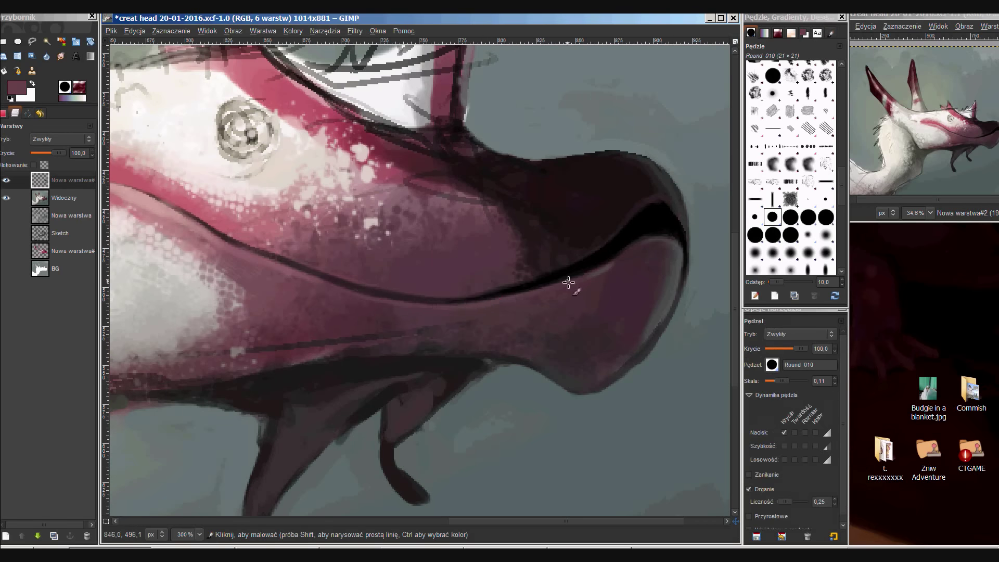
Paint a dark edge down the crest spike and pick the grey-green background.
scroll(579, 262, down, 3)
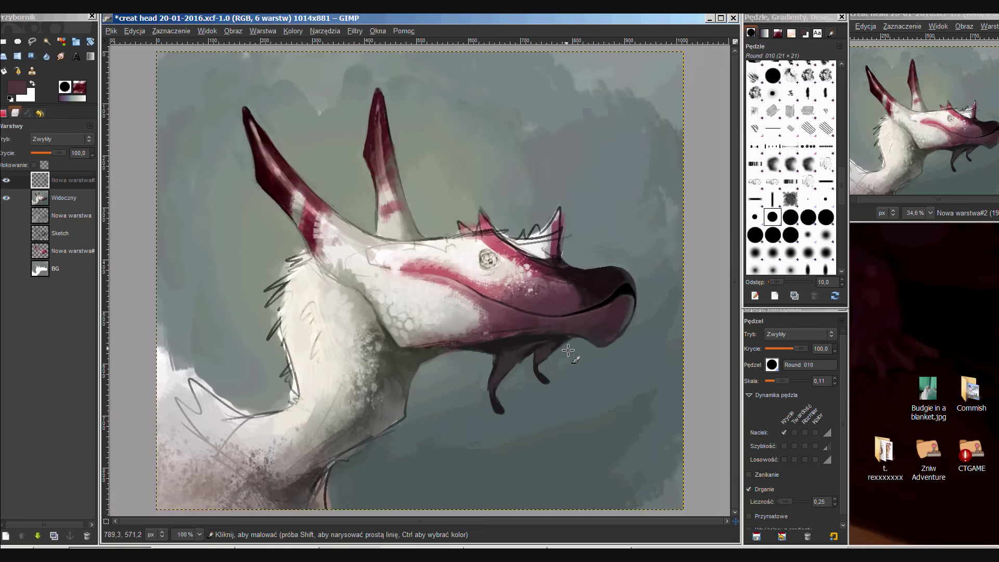
scroll(530, 309, up, 2)
drag(531, 222, 526, 331)
ctrl+click(526, 330)
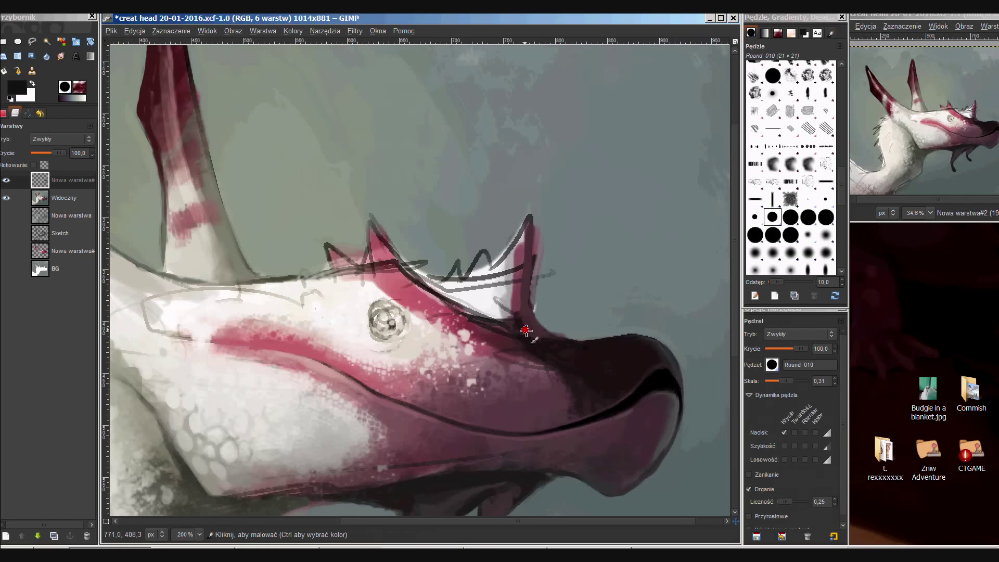
ctrl+click(562, 331)
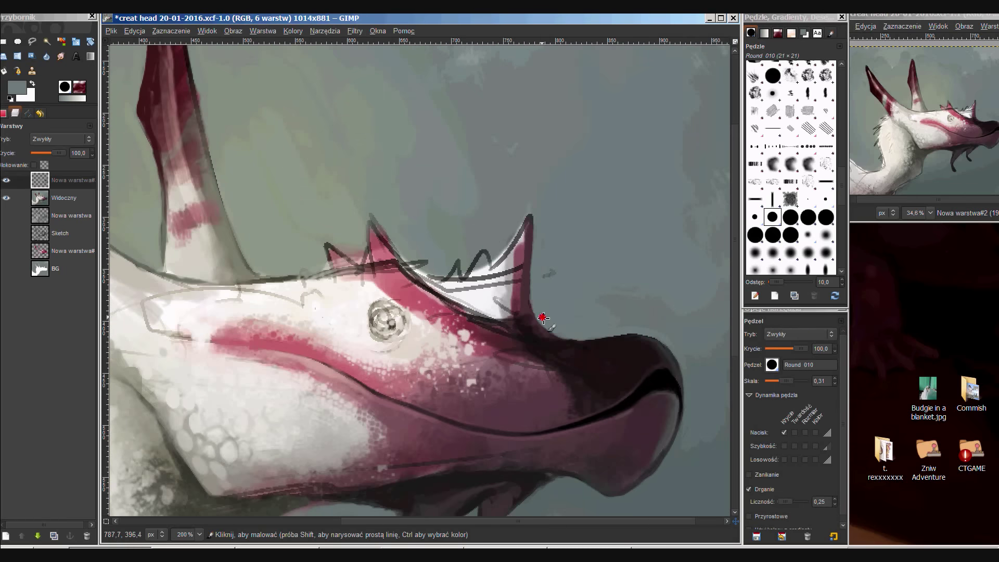
Pencil light grey strokes onto the crest spikes.
key(n)
scroll(526, 294, left, 2)
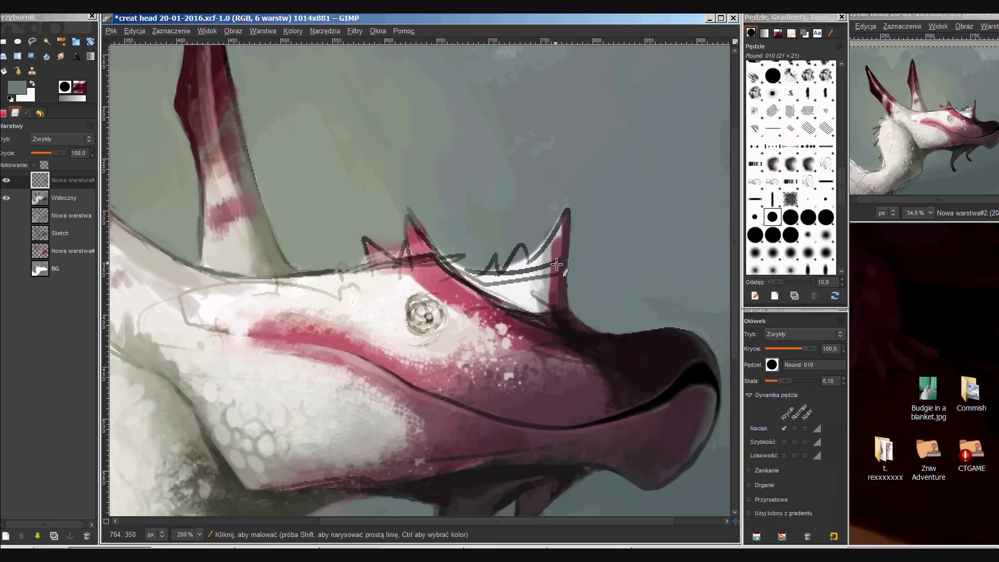
ctrl+click(508, 276)
drag(513, 281, 536, 307)
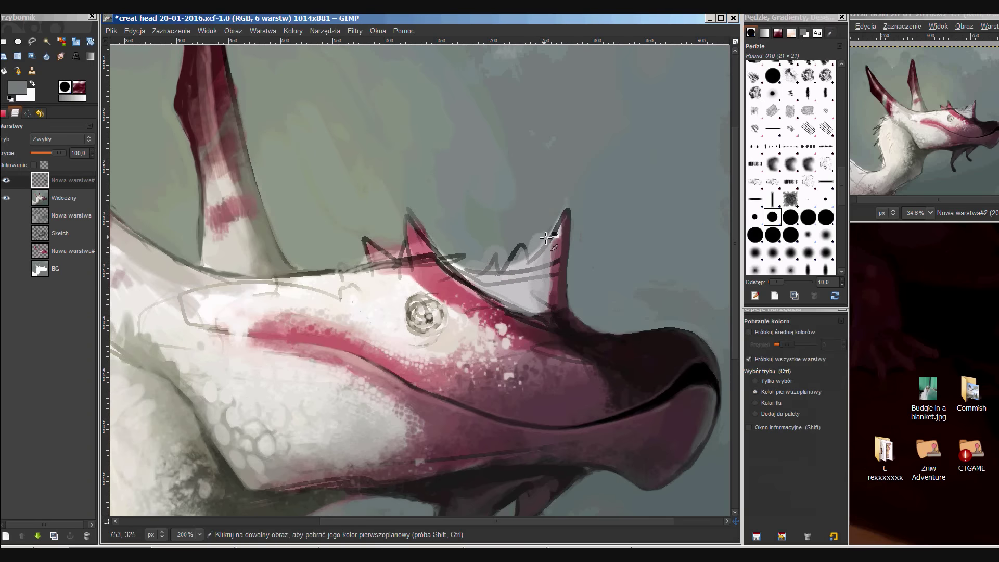
key(bracketleft)
key(bracketleft)
key(bracketleft)
scroll(512, 267, up, 1)
scroll(478, 228, down, 3)
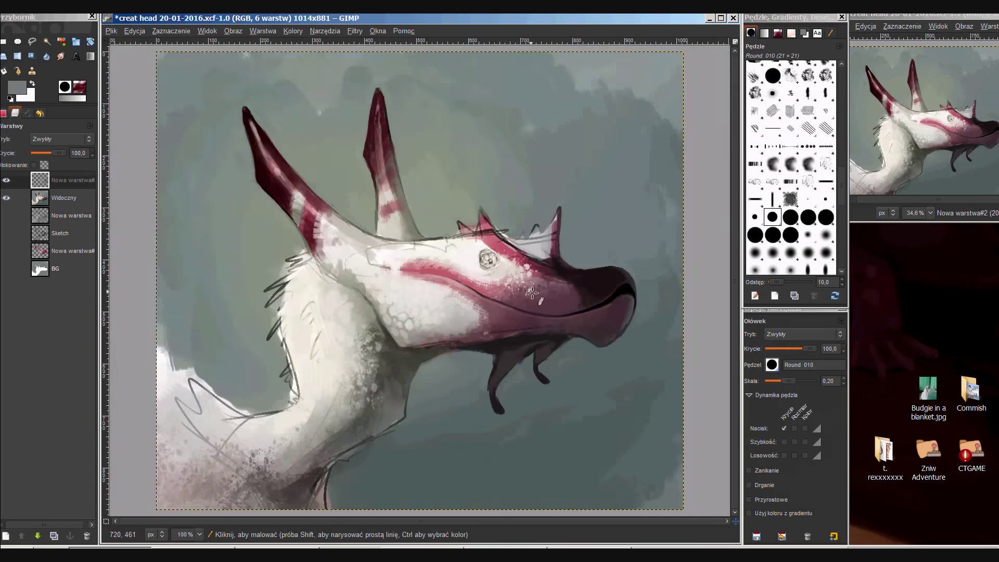
scroll(468, 352, up, 1)
key(bracketright)
key(bracketright)
key(bracketright)
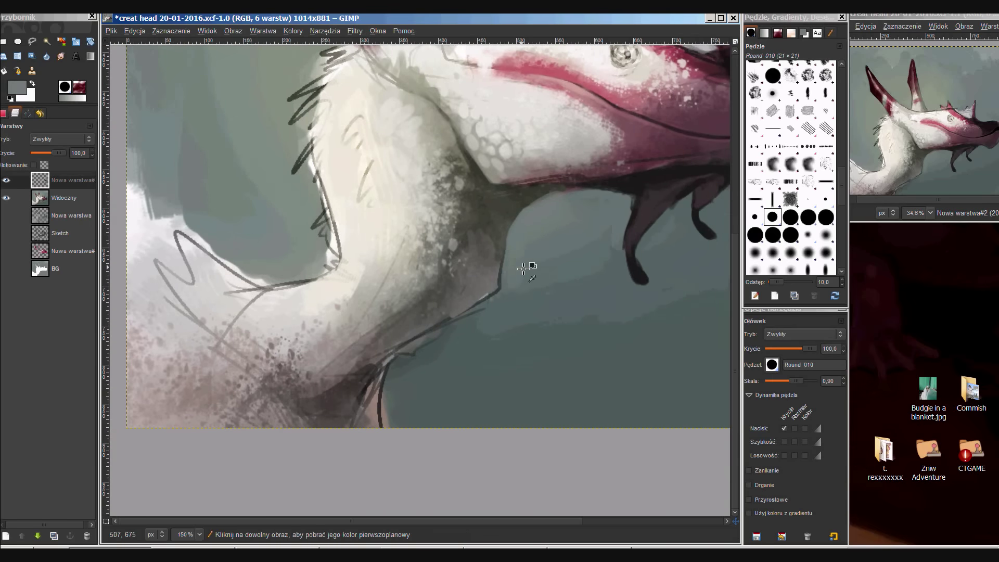
scroll(531, 263, down, 4)
scroll(531, 263, left, 4)
Paint dark grey-teal over the light line along the neck.
ctrl+click(442, 357)
key(bracketright)
scroll(413, 378, up, 1)
ctrl+click(456, 313)
key(bracketleft)
key(bracketleft)
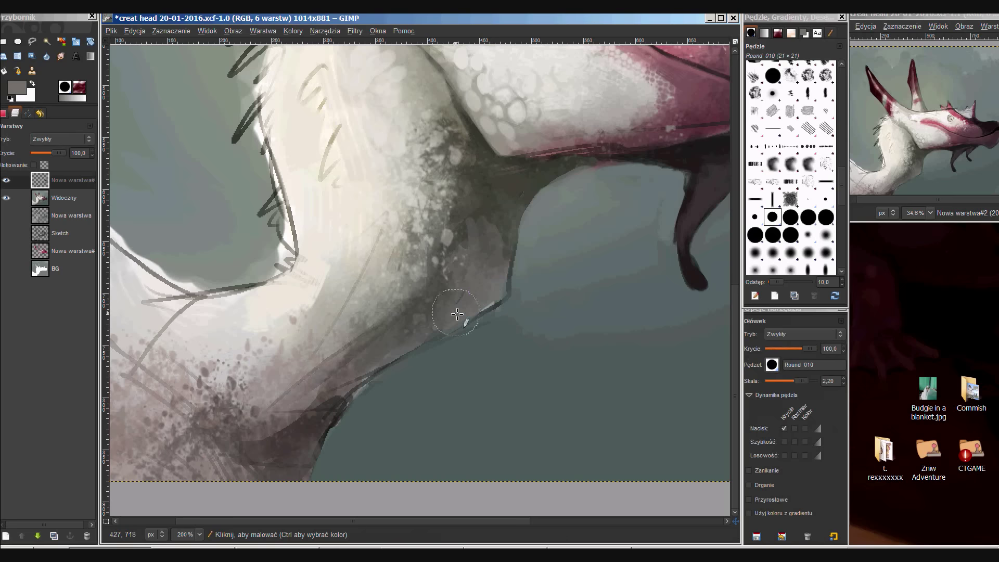
mouse_move(351, 396)
mouse_down()
mouse_move(495, 279)
mouse_move(346, 401)
mouse_move(442, 337)
mouse_up()
Add dark soft-brush strokes along the neck edge and save the file.
key(p)
mouse_move(335, 435)
mouse_down()
mouse_move(413, 350)
mouse_move(397, 406)
mouse_up()
scroll(468, 330, down, 2)
scroll(468, 331, left, 2)
drag(536, 224, 530, 252)
ctrl+scroll(530, 252, down, 3)
key(ctrl+s)
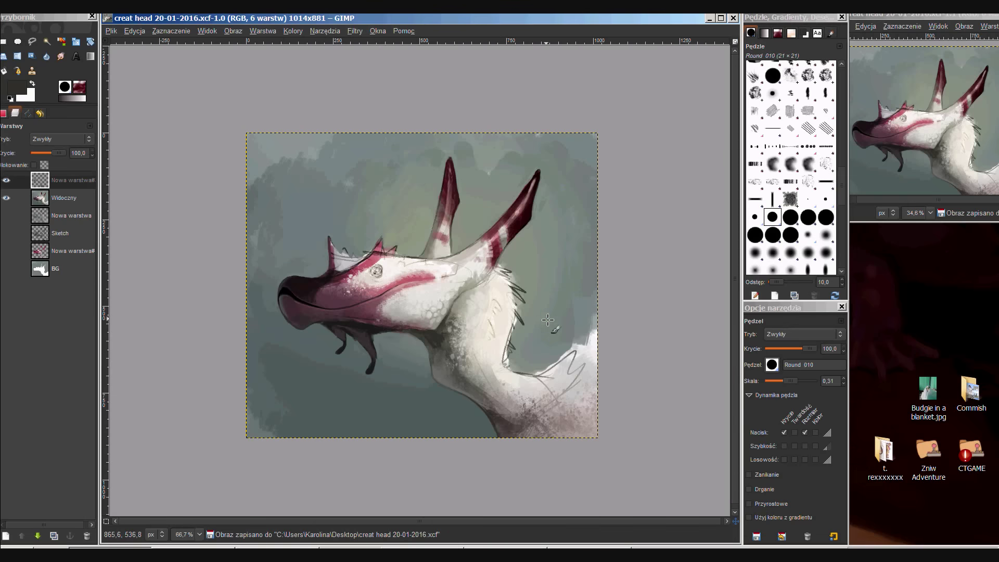
Repaint the front crest spike in lighter pink with a dark maroon left edge.
scroll(330, 250, up, 2)
scroll(331, 249, up, 2)
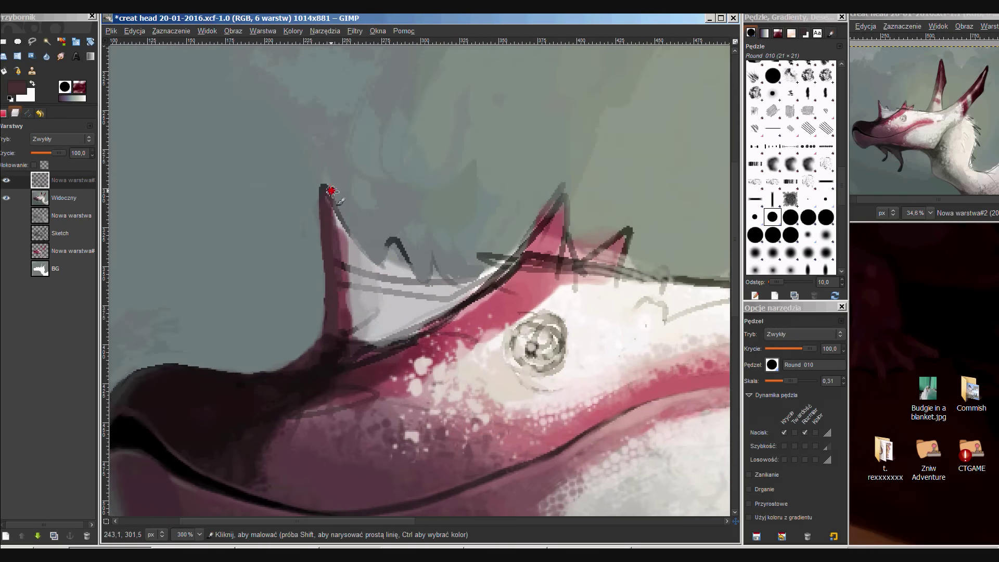
drag(338, 229, 368, 340)
ctrl+click(364, 333)
drag(339, 218, 352, 304)
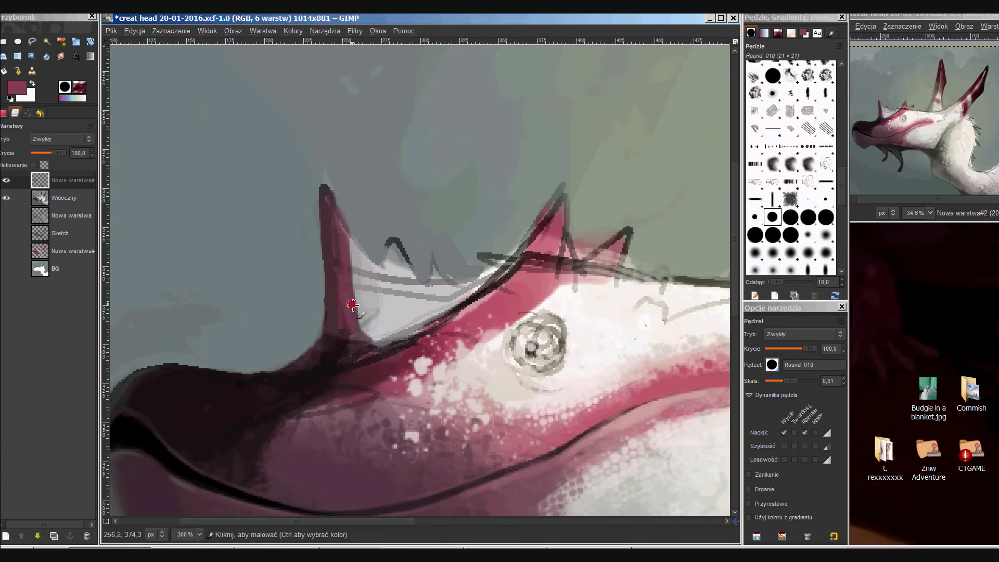
ctrl+click(351, 247)
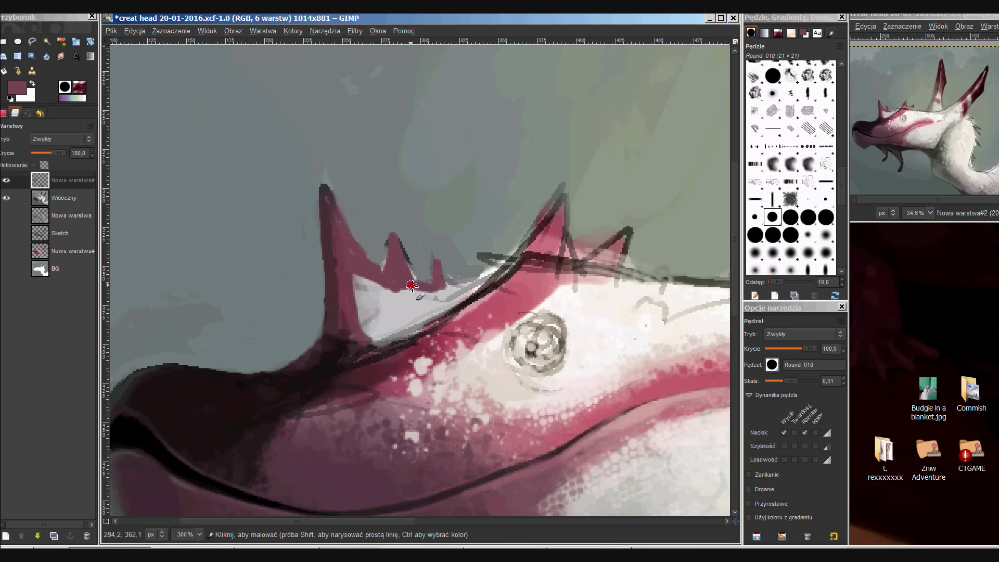
ctrl+click(328, 189)
scroll(328, 289, up, 1)
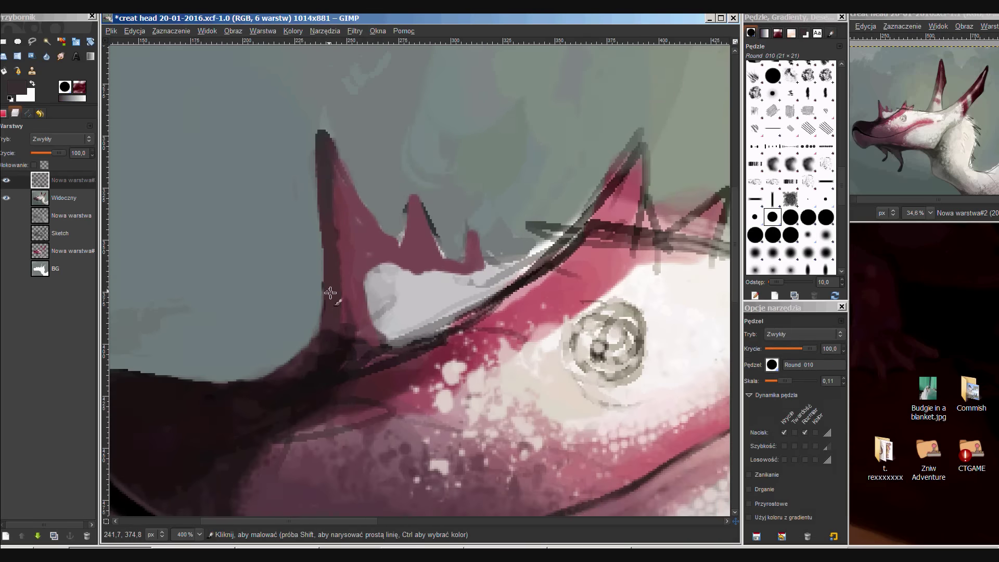
drag(352, 255, 346, 364)
Undo the dark outline on the small spike and sample grey and maroon colours.
ctrl+click(328, 218)
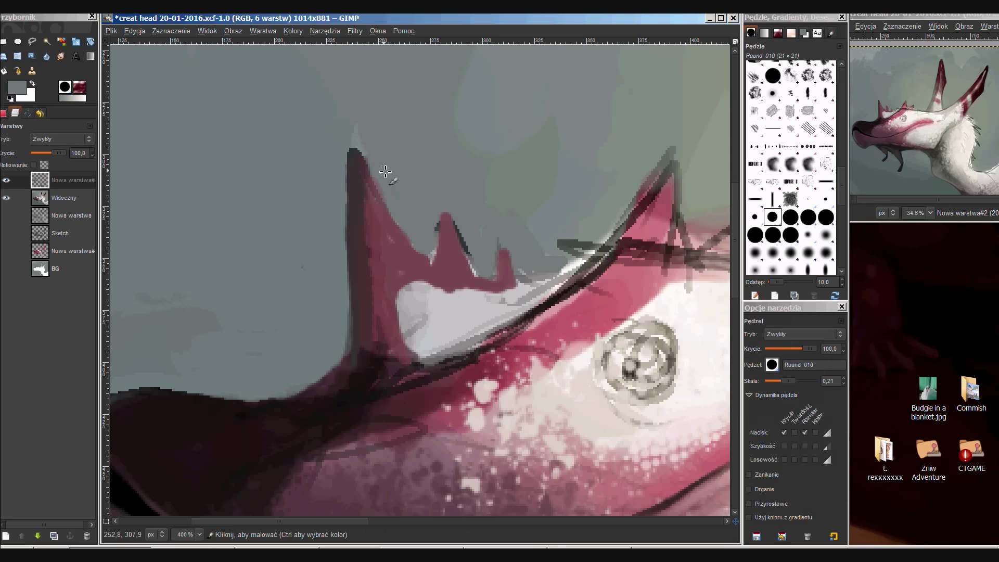
ctrl+click(435, 265)
key(ctrl+z)
ctrl+click(463, 227)
ctrl+click(452, 257)
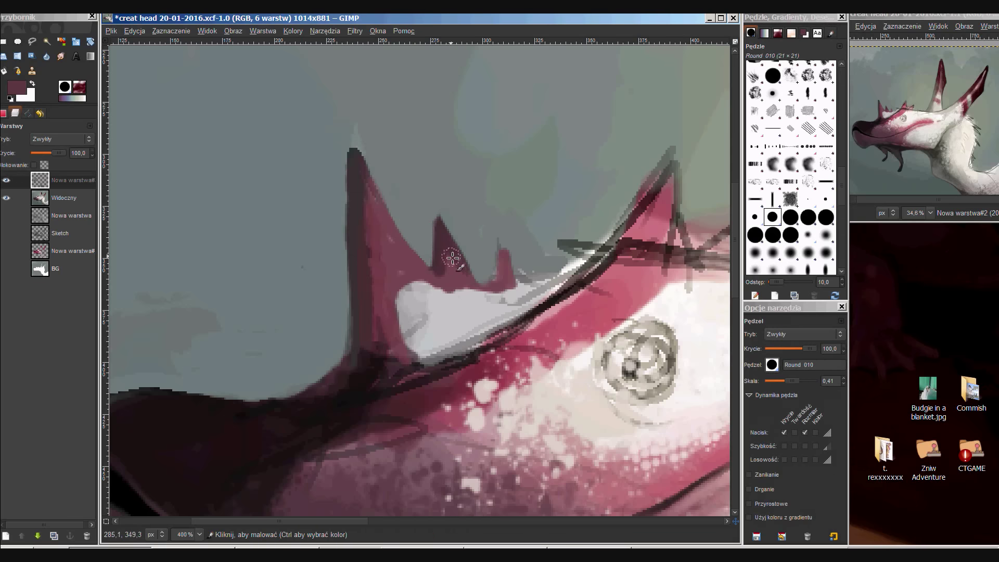
ctrl+click(465, 282)
scroll(447, 230, down, 1)
scroll(447, 230, right, 2)
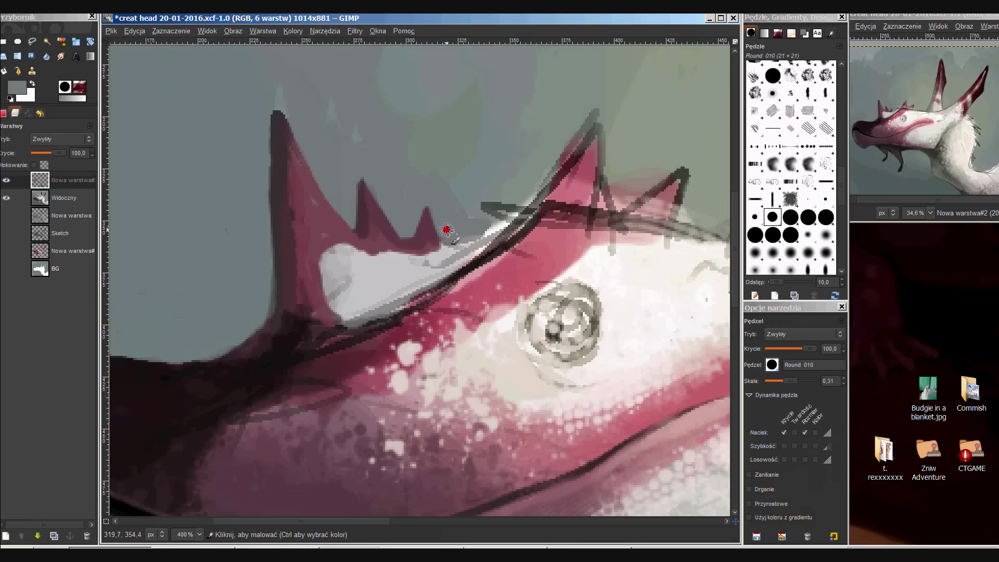
Try a near-black line along the head's top edge, then undo it.
ctrl+click(526, 174)
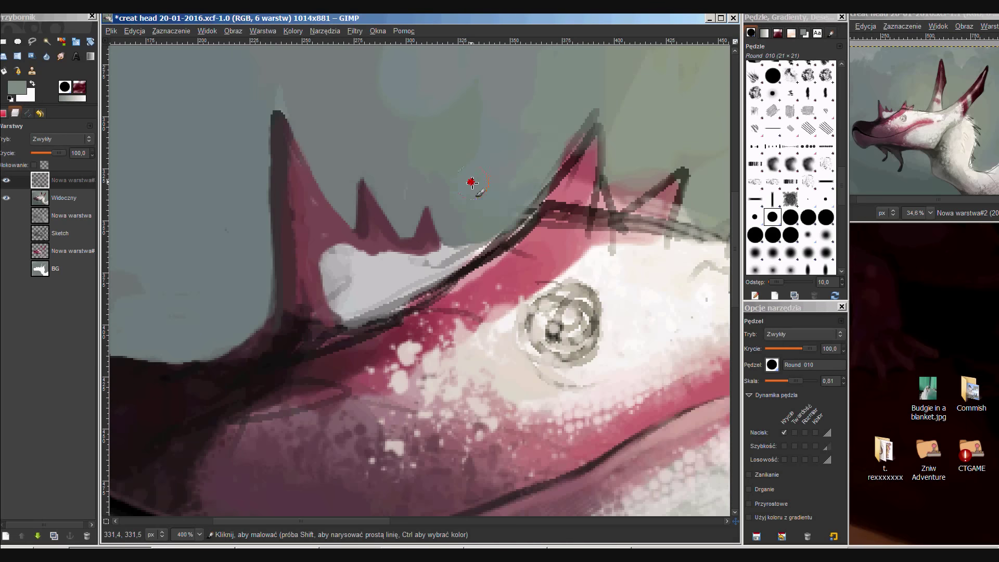
scroll(486, 277, down, 1)
ctrl+click(387, 303)
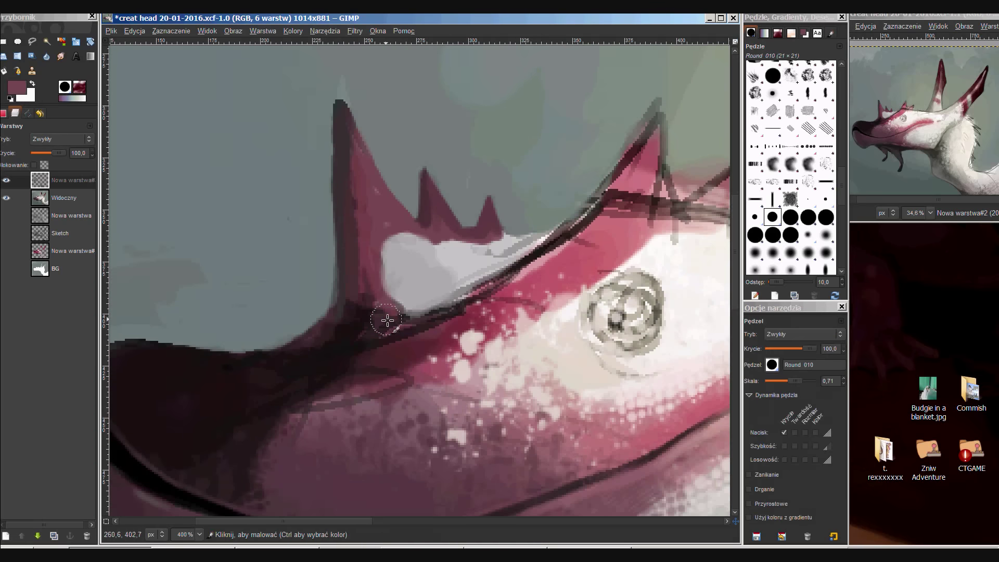
scroll(430, 319, down, 1)
ctrl+click(471, 291)
scroll(471, 289, up, 1)
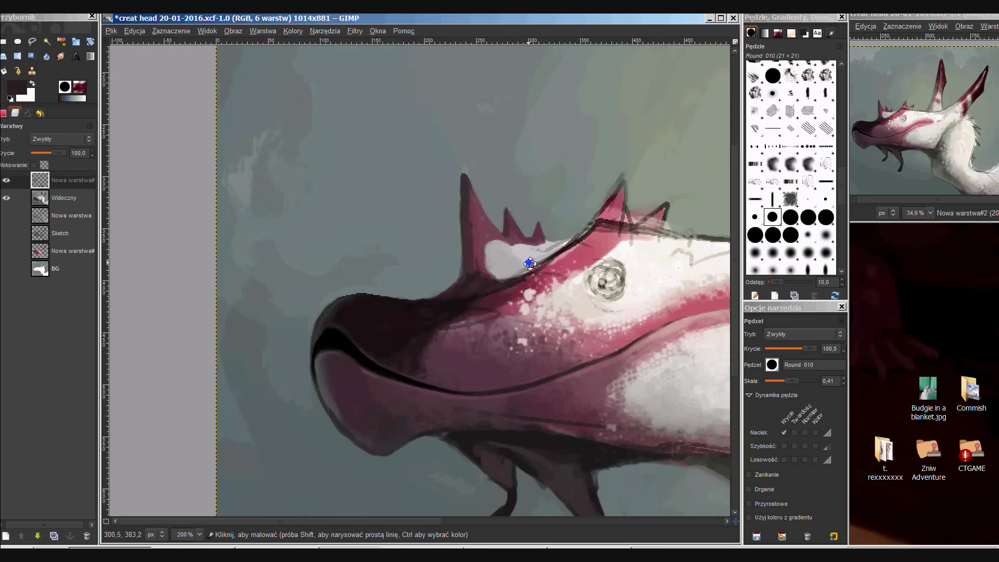
drag(470, 288, 578, 224)
key(ctrl+z)
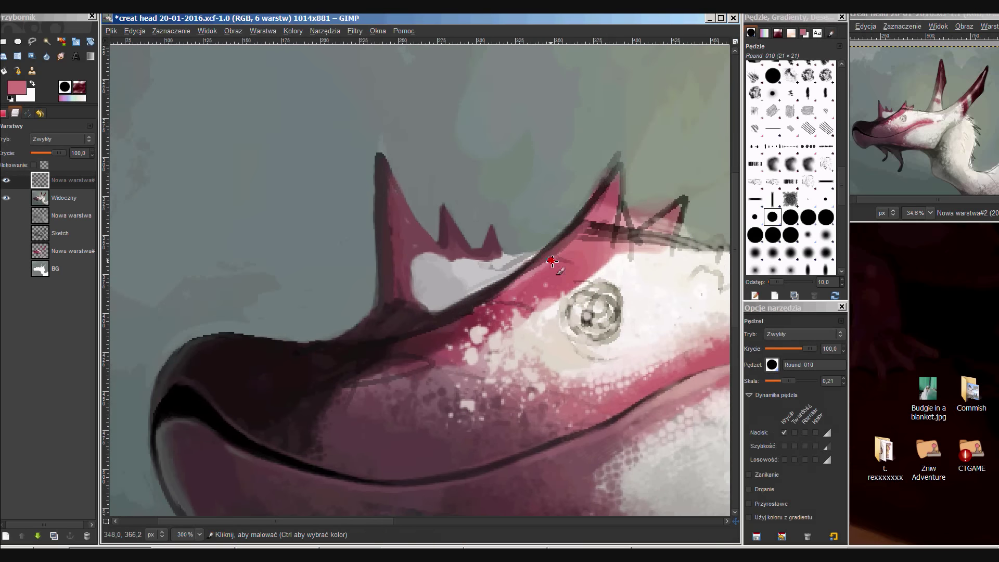
On a new layer, paint pink over the head's top ridge and erase the haze above the crest.
key(shift+ctrl+n)
key(Return)
key(o)
click(487, 298)
click(598, 229)
key(p)
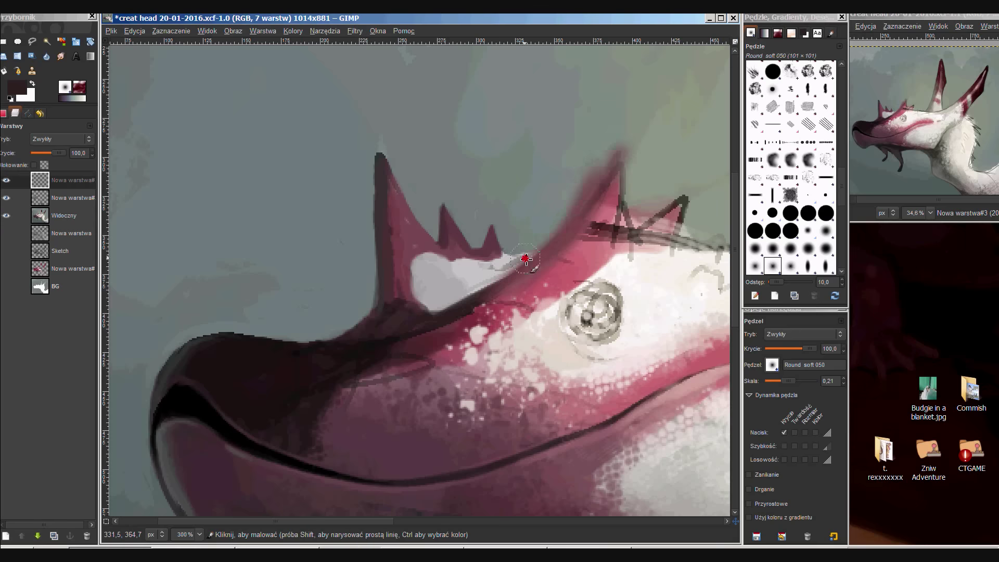
drag(521, 260, 608, 234)
key(shift+e)
drag(471, 273, 564, 196)
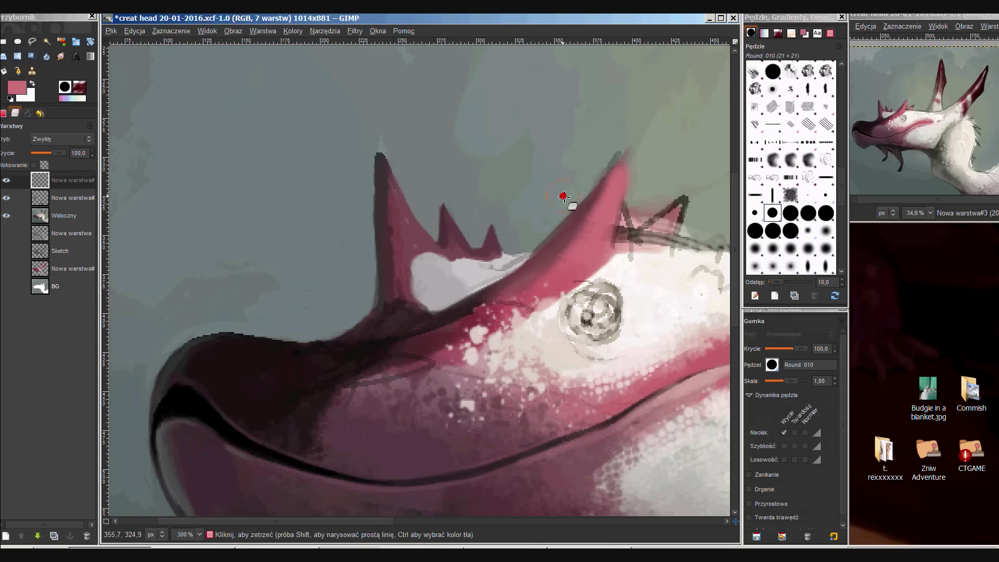
Merge the visible layers into a single layer.
right_click(61, 188)
click(104, 260)
right_click(68, 178)
click(112, 417)
Make brush size follow pen pressure and dab dark maroon on the crest edge.
key(p)
ctrl+click(478, 243)
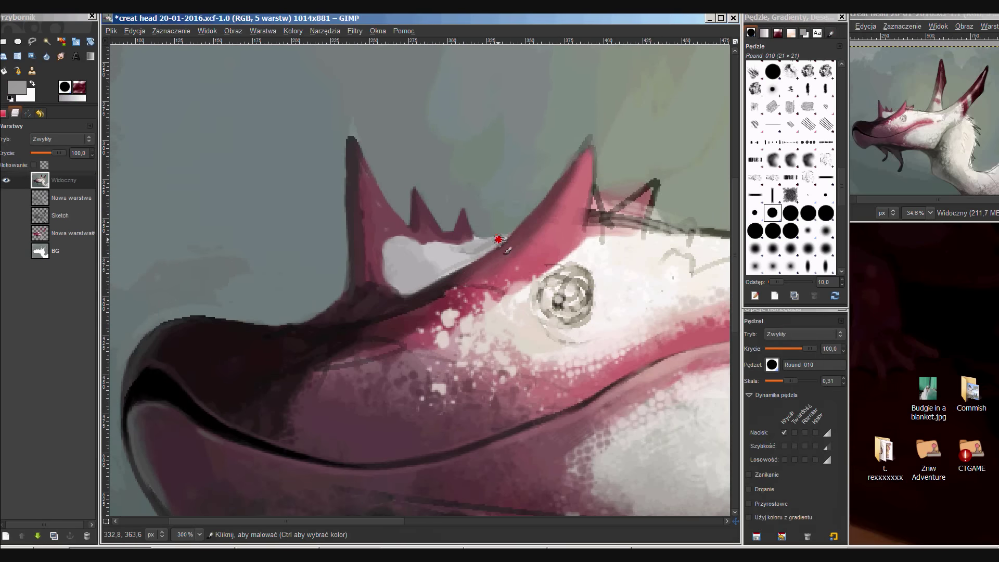
scroll(442, 258, down, 1)
scroll(448, 263, down, 2)
scroll(460, 235, up, 4)
ctrl+click(341, 307)
click(805, 432)
click(440, 277)
Dab light pink from the crest onto the spike.
ctrl+click(462, 235)
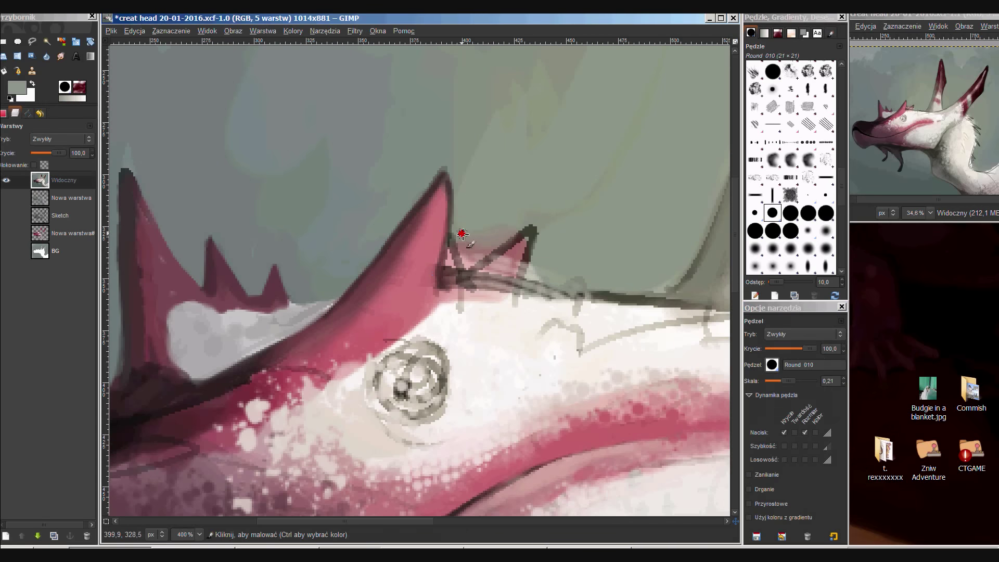
scroll(510, 226, down, 4)
scroll(473, 220, up, 3)
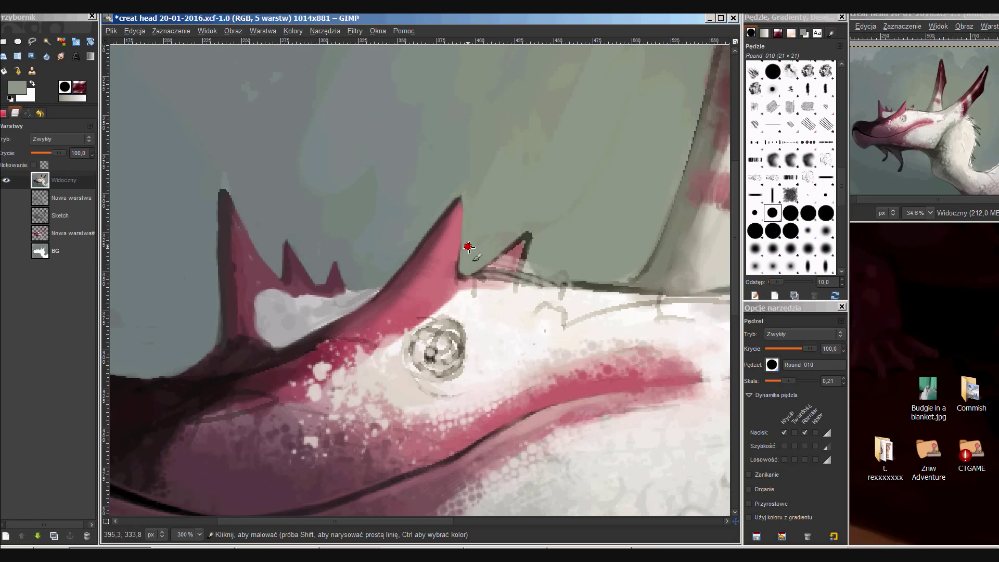
scroll(468, 246, right, 5)
ctrl+click(339, 260)
scroll(420, 224, left, 4)
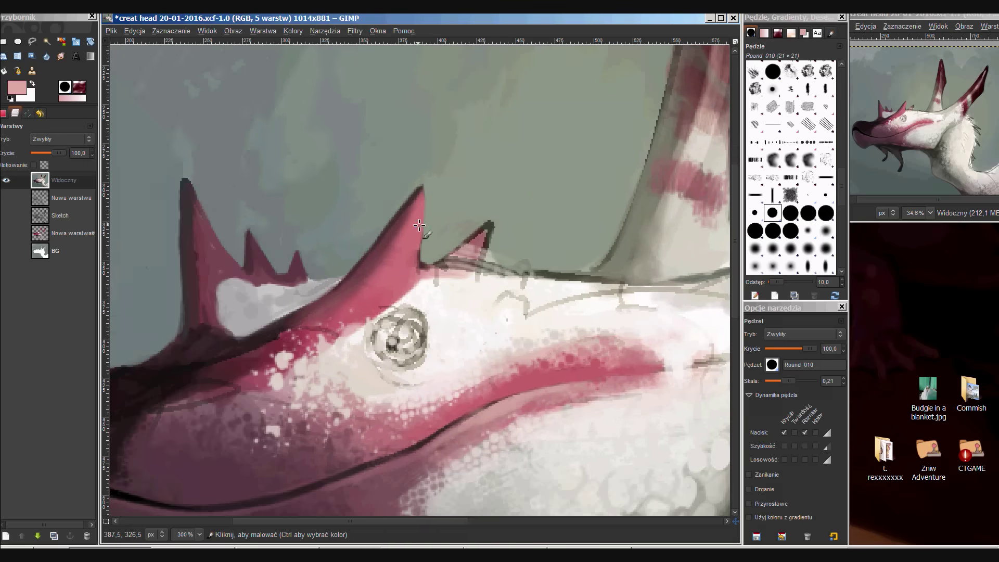
click(382, 279)
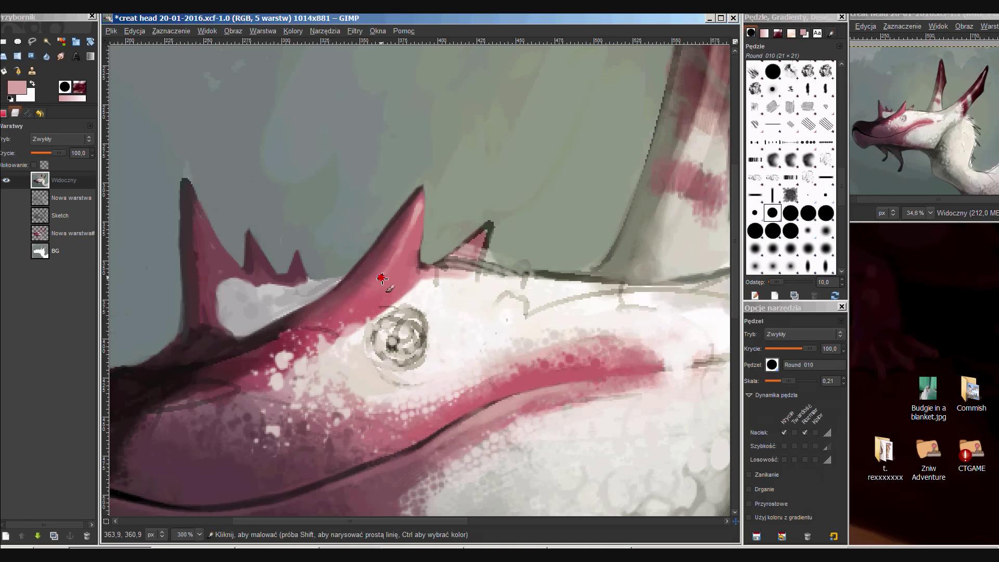
Reshape the spike edge by painting grey-green background over it.
scroll(420, 207, right, 5)
scroll(419, 207, up, 3)
scroll(427, 234, down, 3)
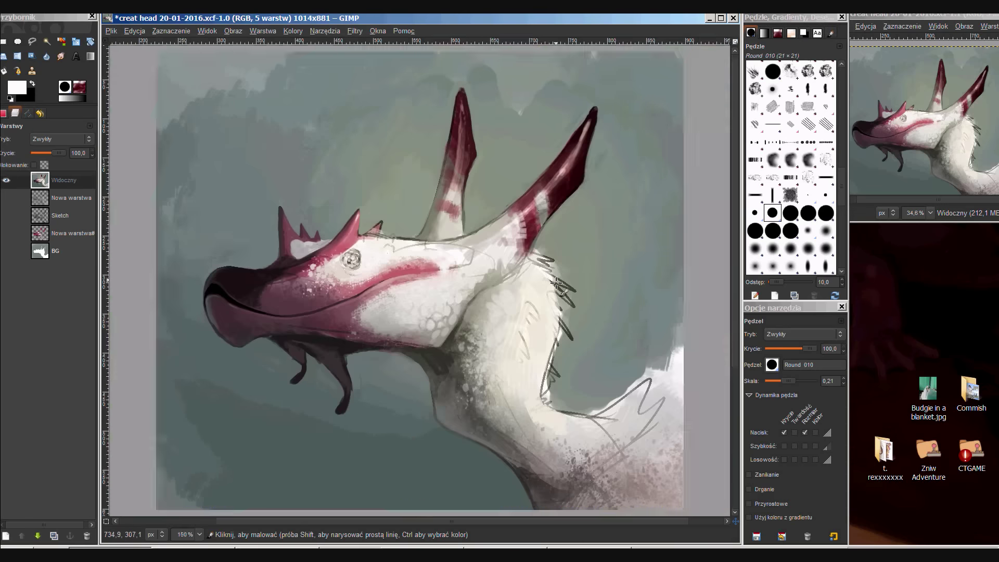
scroll(442, 292, left, 2)
ctrl+scroll(441, 292, up, 3)
ctrl+click(491, 213)
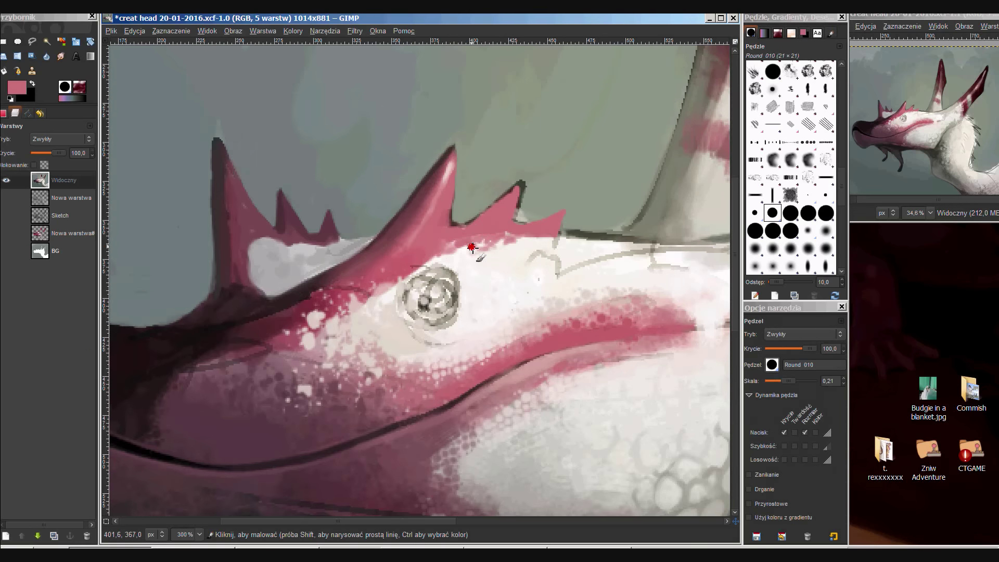
ctrl+click(471, 229)
ctrl+click(524, 204)
drag(518, 211, 526, 206)
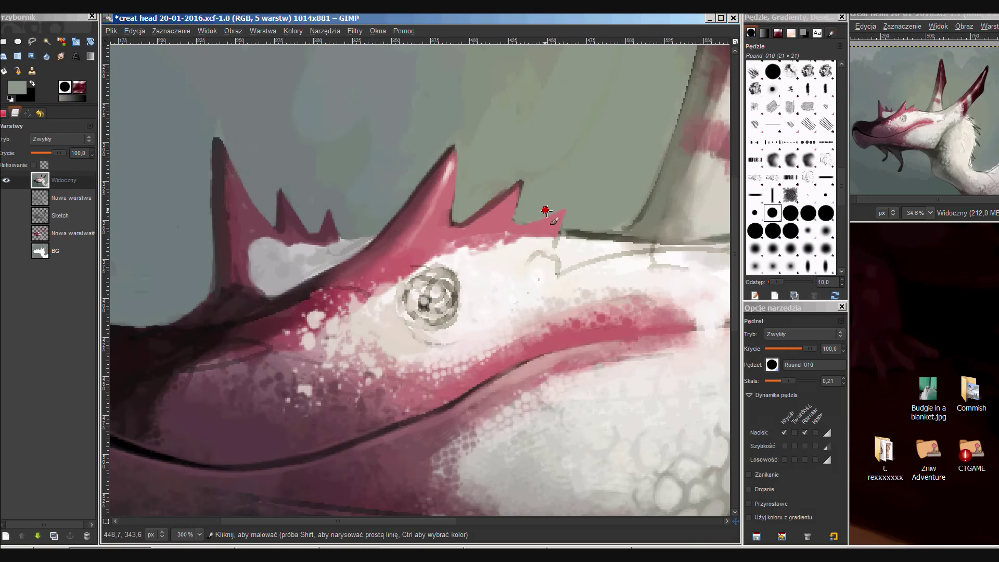
ctrl+click(515, 214)
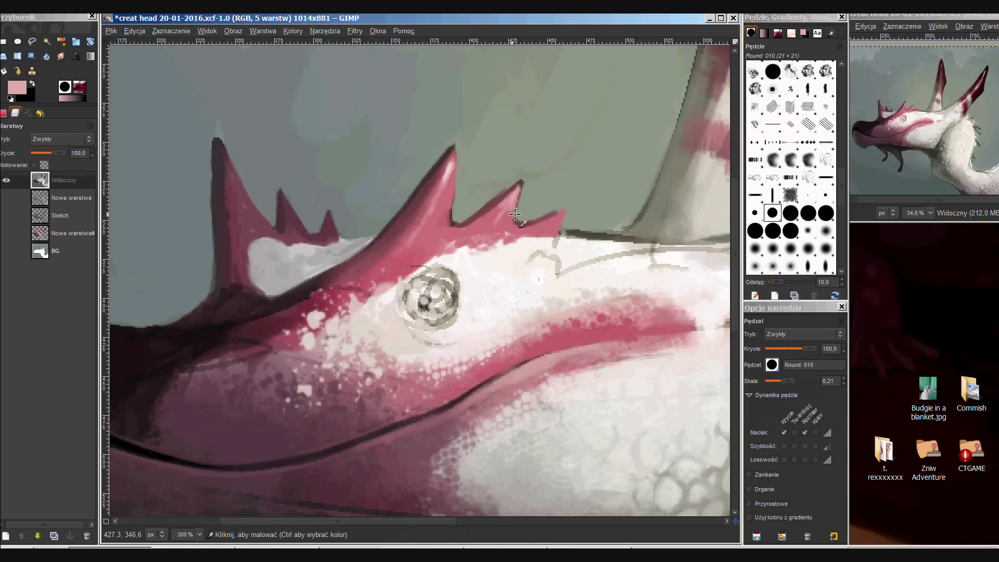
Paint a dark maroon ring around the eye and fine-tune the brush size.
scroll(458, 219, down, 1)
ctrl+click(442, 247)
drag(424, 245, 468, 281)
ctrl+click(445, 309)
key(bracketright)
key(bracketleft)
key(bracketleft)
key(bracketleft)
key(bracketright)
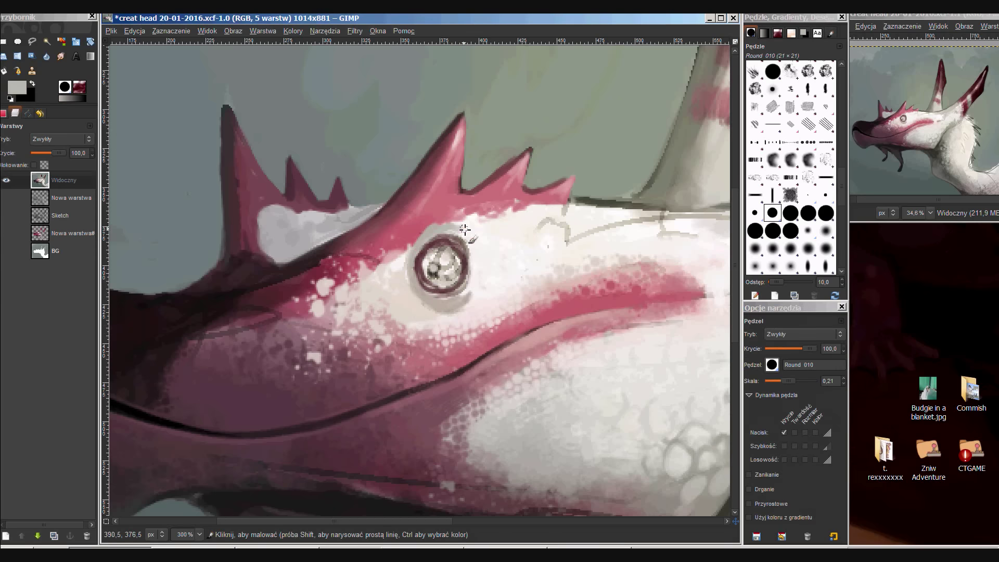
Add a mauve stroke near the eye and sample white from the face.
scroll(432, 249, up, 1)
ctrl+click(436, 253)
drag(437, 253, 451, 235)
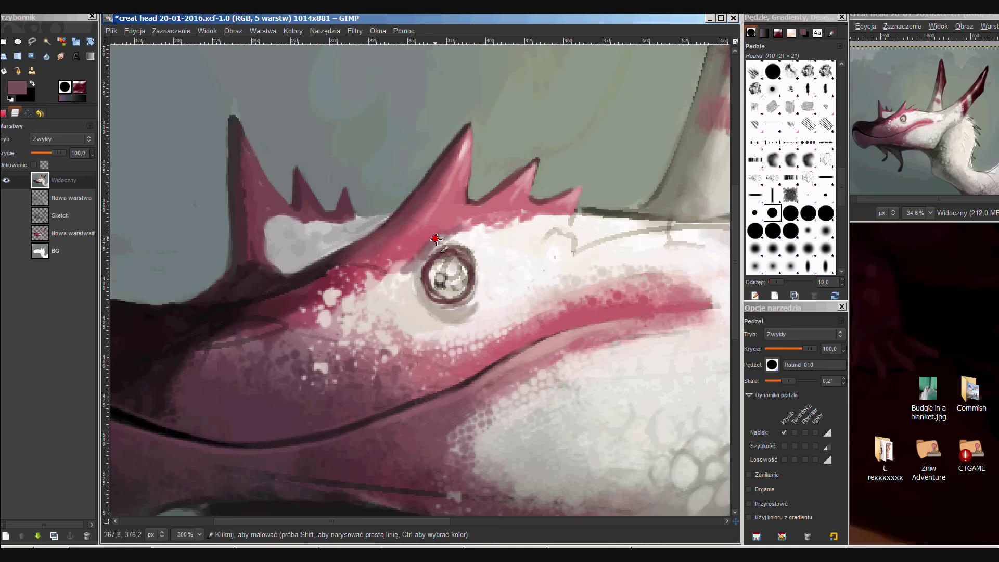
ctrl+click(473, 232)
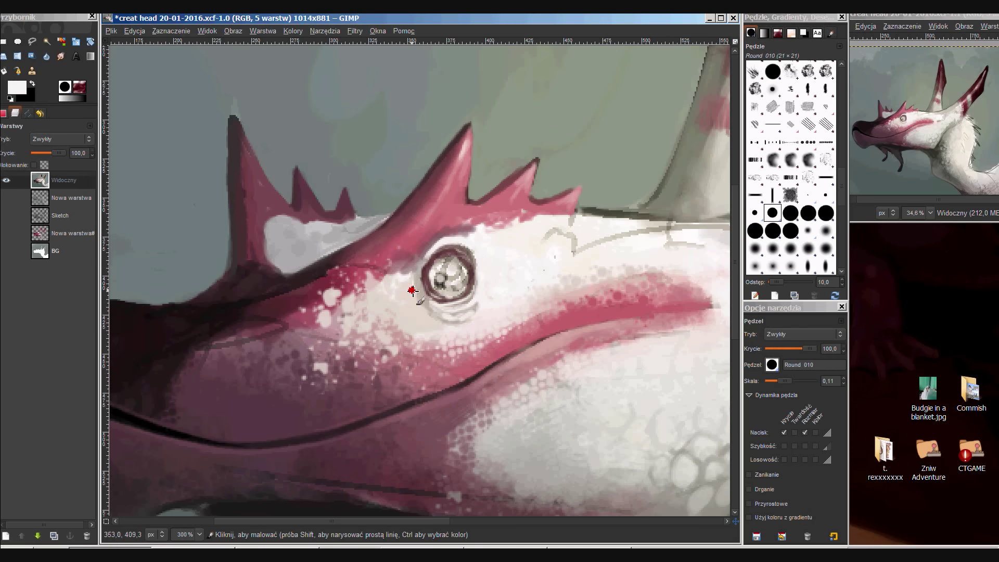
scroll(468, 250, down, 3)
scroll(368, 230, up, 3)
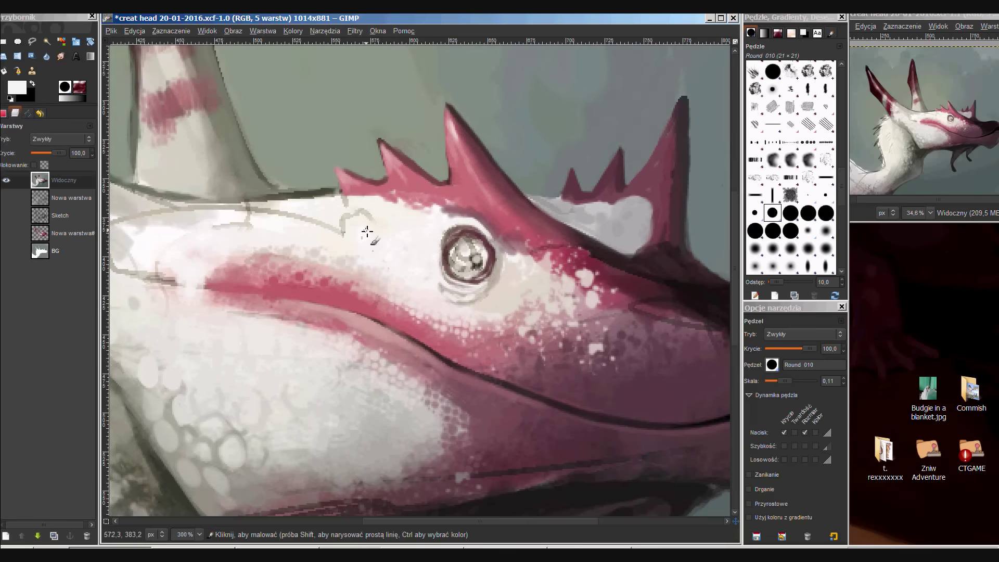
Save the painting and set the foreground colour to tan for the iris.
key(ctrl+s)
click(17, 87)
click(169, 200)
click(125, 134)
click(265, 258)
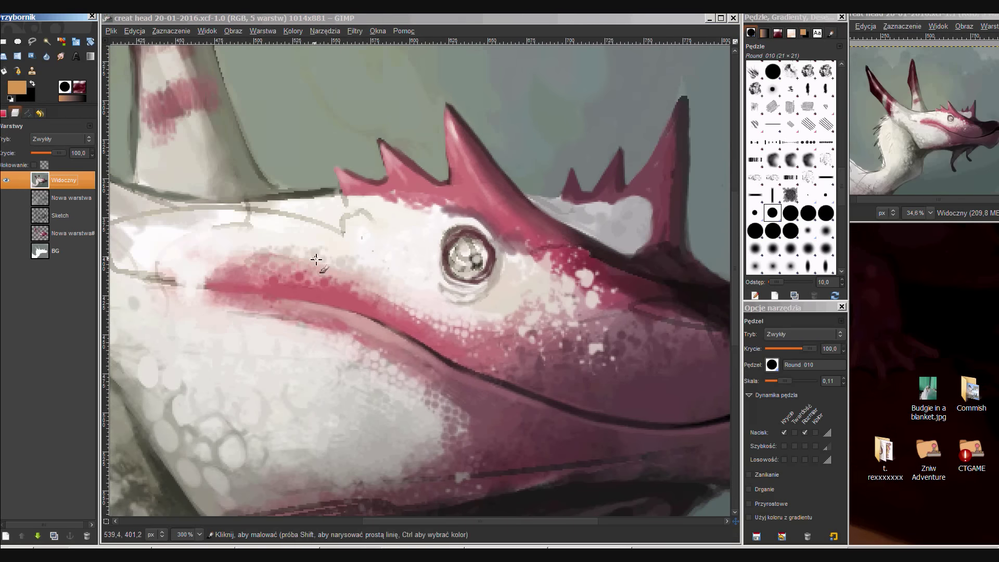
Add a new layer, dab tan onto the iris, and lock the layer's transparency.
drag(469, 264, 471, 251)
key(ctrl+z)
key(shift+ctrl+n)
key(Return)
click(474, 258)
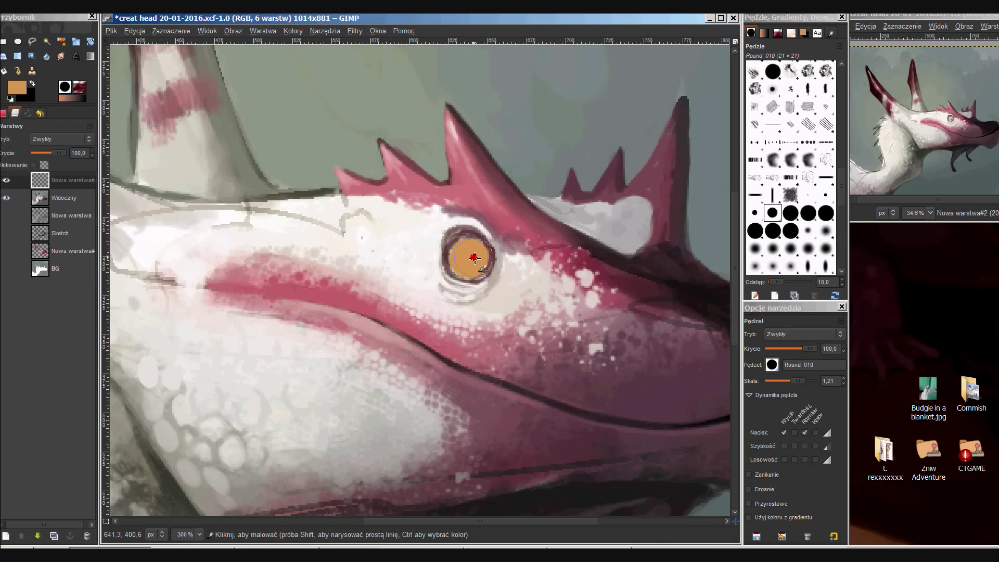
click(34, 165)
Try dark red on the iris, undo it, and sample tan and reddish brown.
click(18, 87)
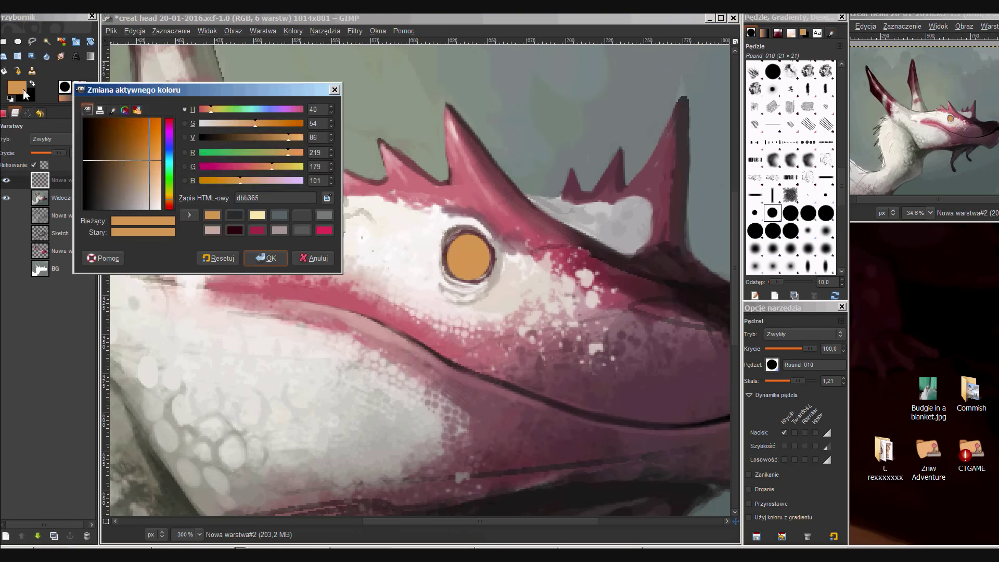
click(134, 164)
click(315, 257)
key(ctrl+z)
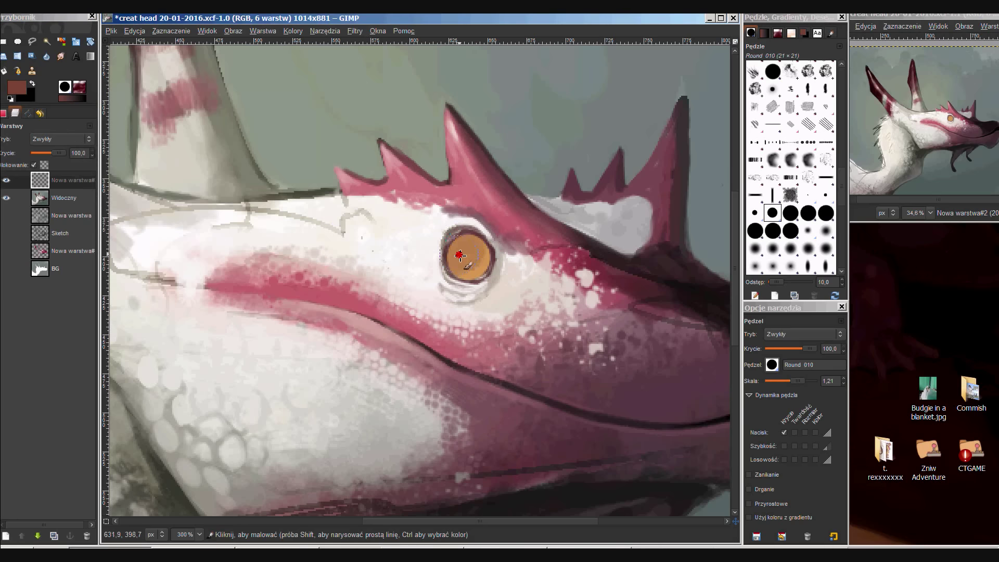
scroll(460, 243, up, 1)
key(bracketleft)
key(bracketleft)
key(bracketleft)
ctrl+click(451, 279)
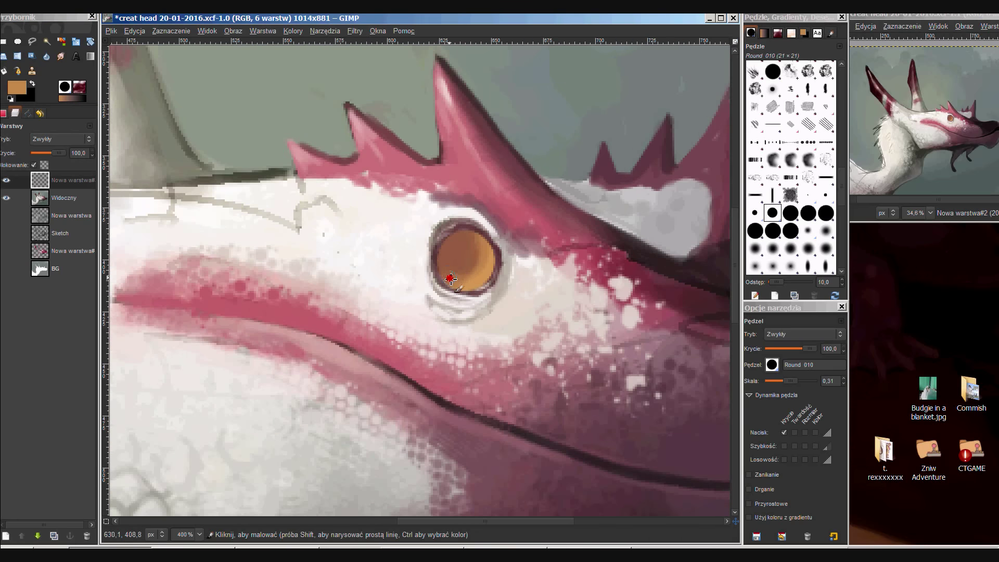
ctrl+click(461, 273)
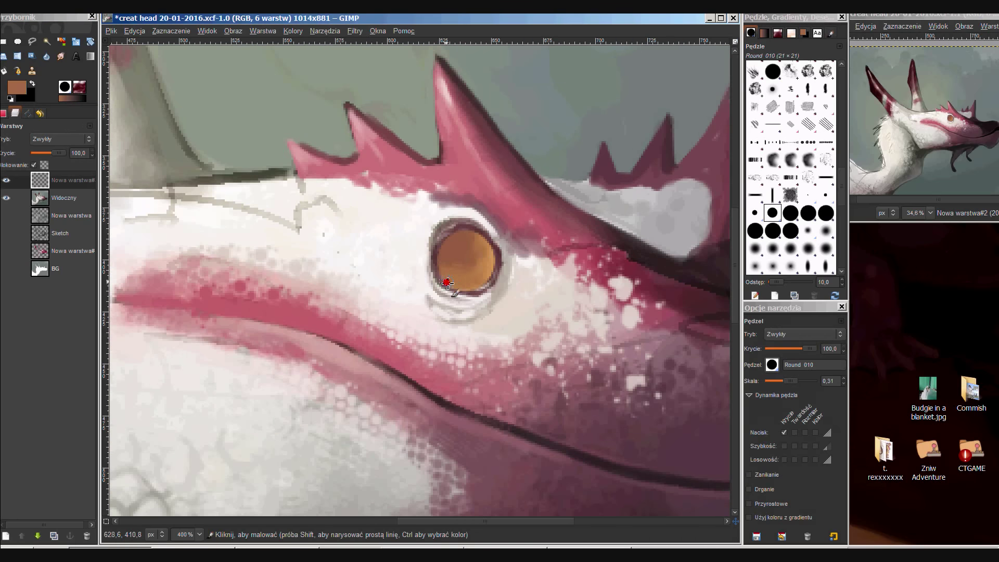
Paint lighter orange across the iris with pressure-sensitive brush size.
click(17, 88)
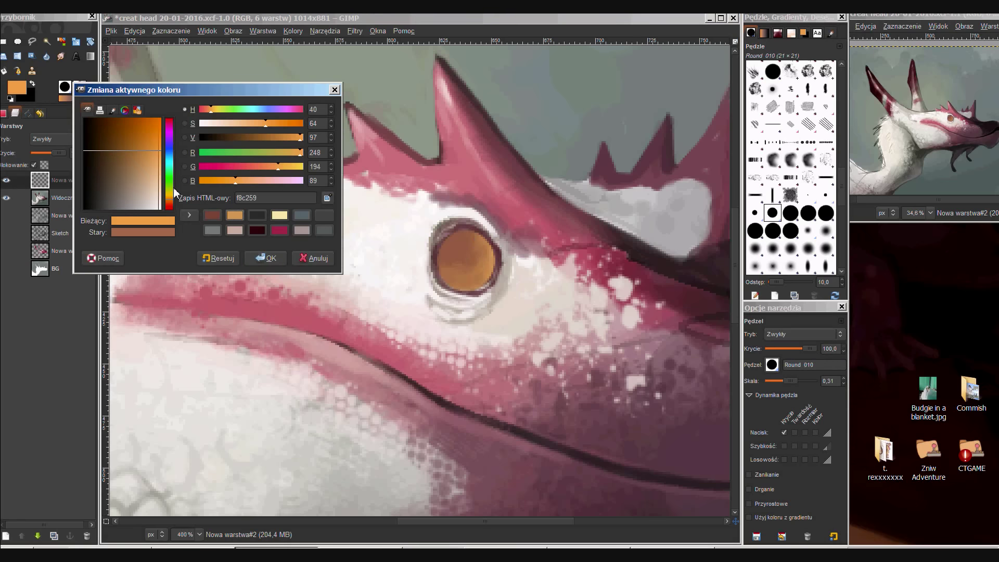
click(154, 172)
click(312, 256)
scroll(461, 236, up, 1)
click(805, 432)
drag(461, 235, 484, 230)
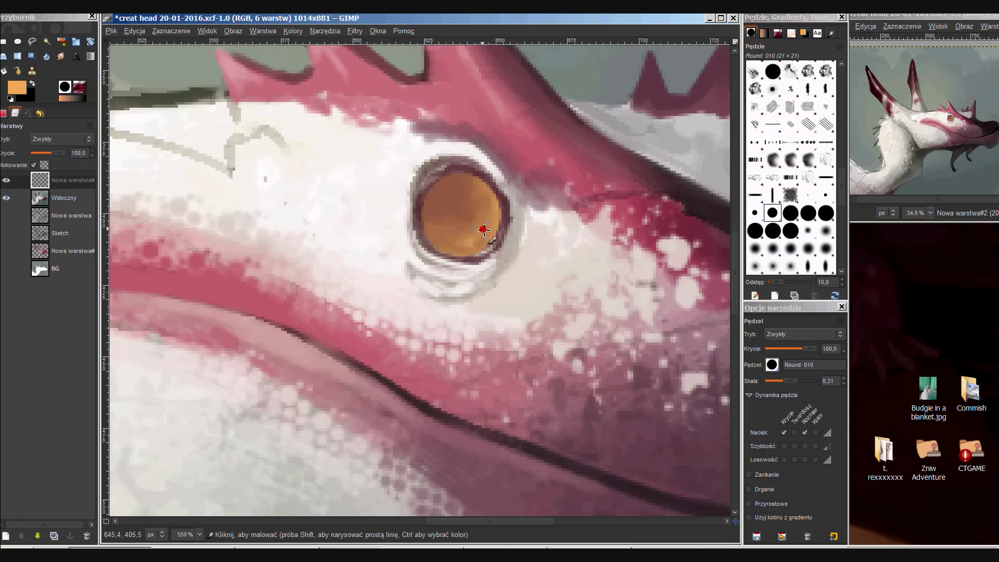
On the merged Widoczny layer, trace grey along the eye rim's top and right.
key(Page_Down)
ctrl+click(433, 148)
key(bracketleft)
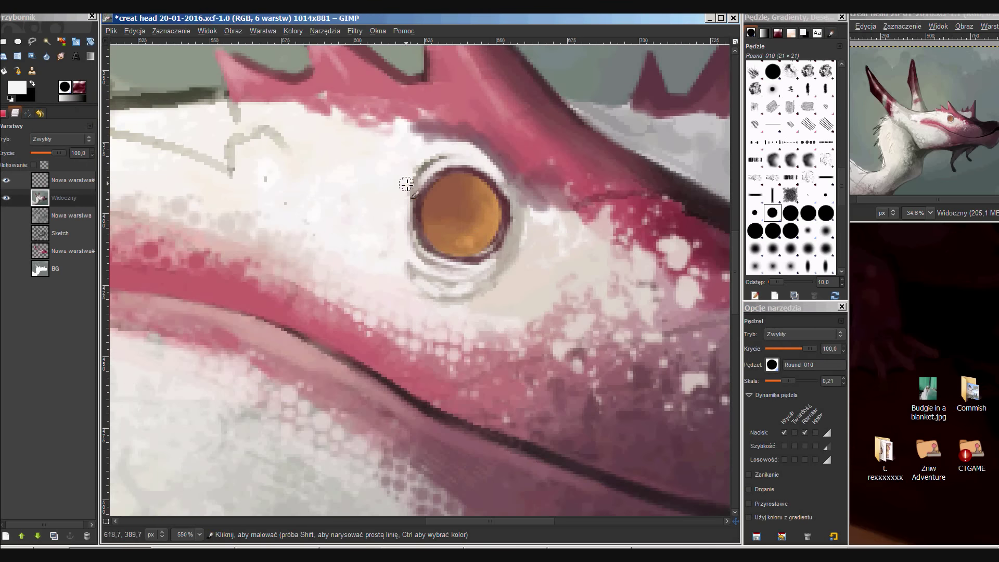
ctrl+click(407, 185)
key(bracketleft)
drag(417, 161, 515, 214)
Darken the iris's lower rim and dot a dark pupil in its centre.
scroll(457, 270, down, 8)
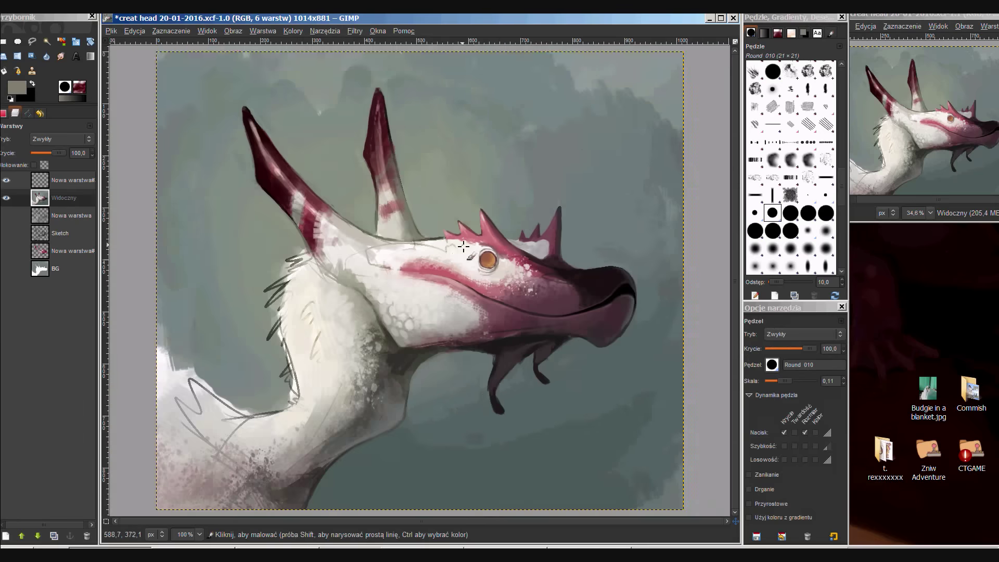
scroll(457, 271, up, 7)
scroll(417, 260, up, 1)
ctrl+click(406, 255)
drag(405, 256, 485, 261)
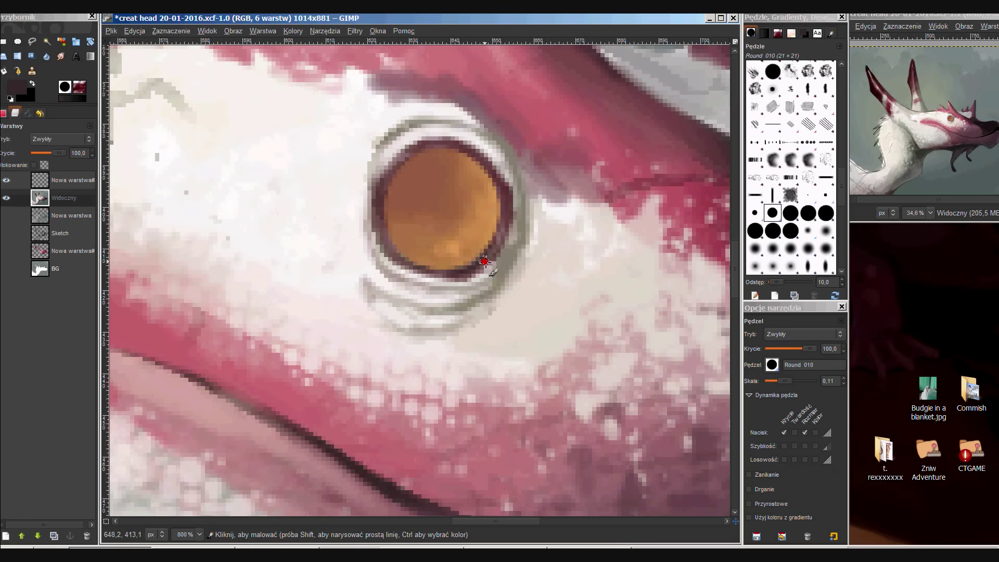
scroll(419, 270, down, 1)
click(436, 242)
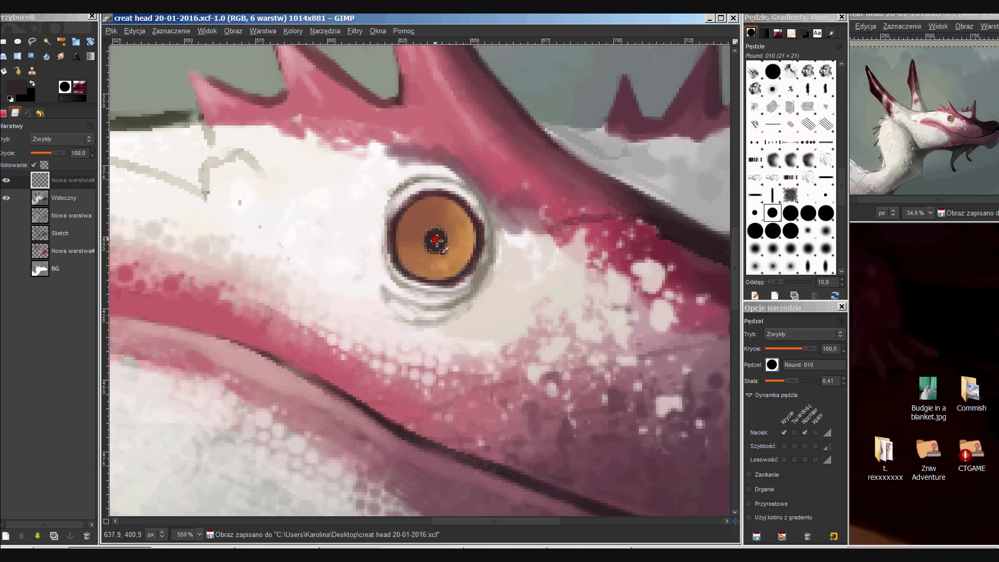
scroll(436, 242, down, 2)
scroll(438, 266, up, 2)
scroll(438, 266, down, 2)
Paint a near-black line along the mouth curve and light grey rake texture on the cheek.
scroll(624, 328, up, 2)
key(o)
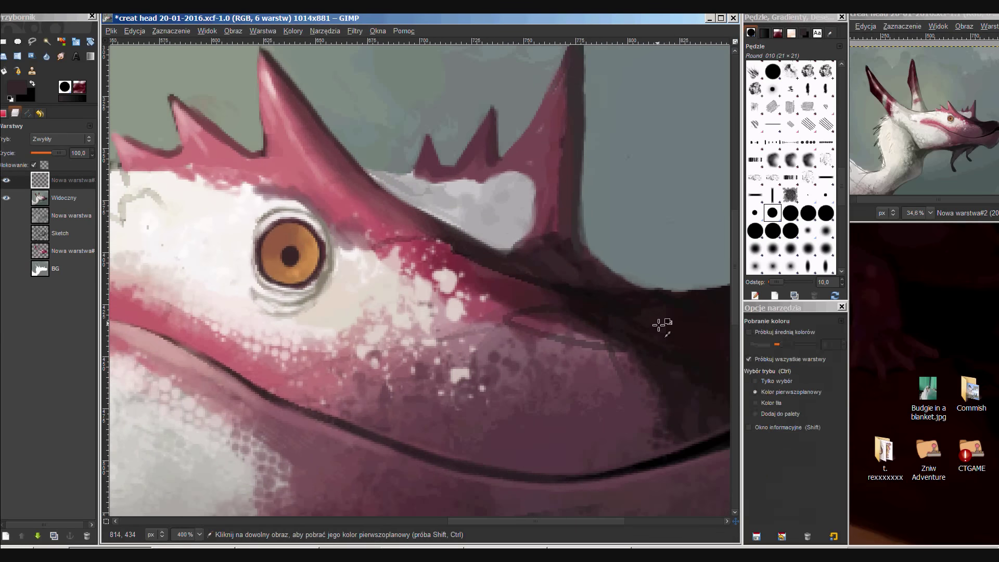
click(472, 335)
key(p)
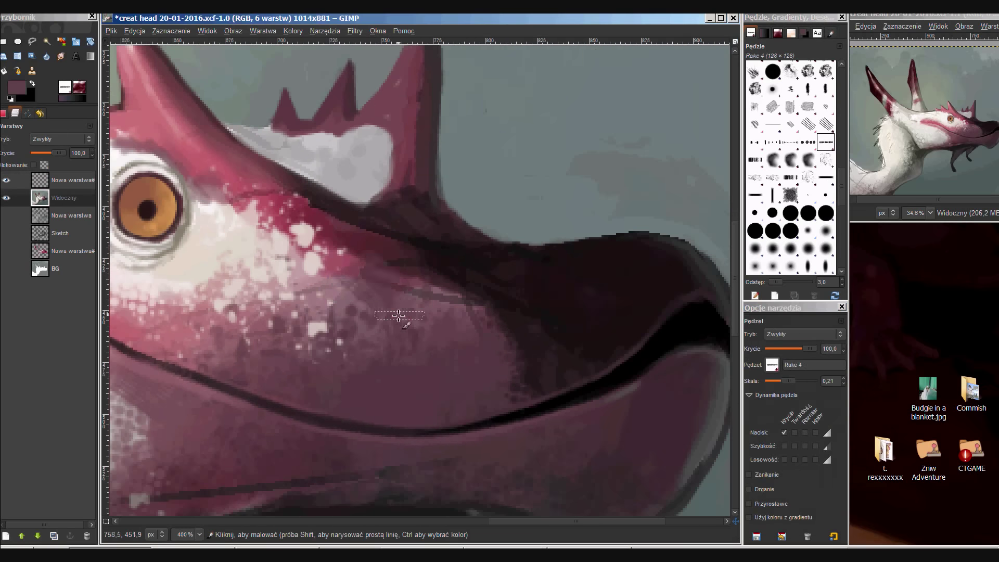
scroll(490, 341, down, 1)
ctrl+click(499, 346)
drag(500, 346, 493, 379)
ctrl+click(345, 285)
mouse_move(374, 328)
mouse_down()
mouse_move(411, 300)
mouse_move(446, 345)
mouse_up()
ctrl+click(435, 333)
key(space)
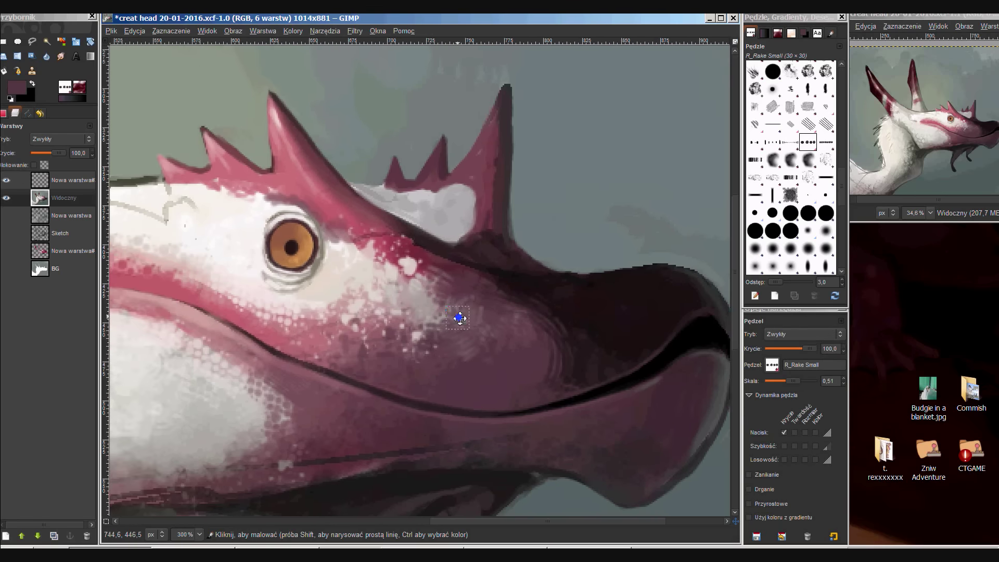
ctrl+click(362, 319)
ctrl+click(440, 325)
drag(369, 319, 342, 303)
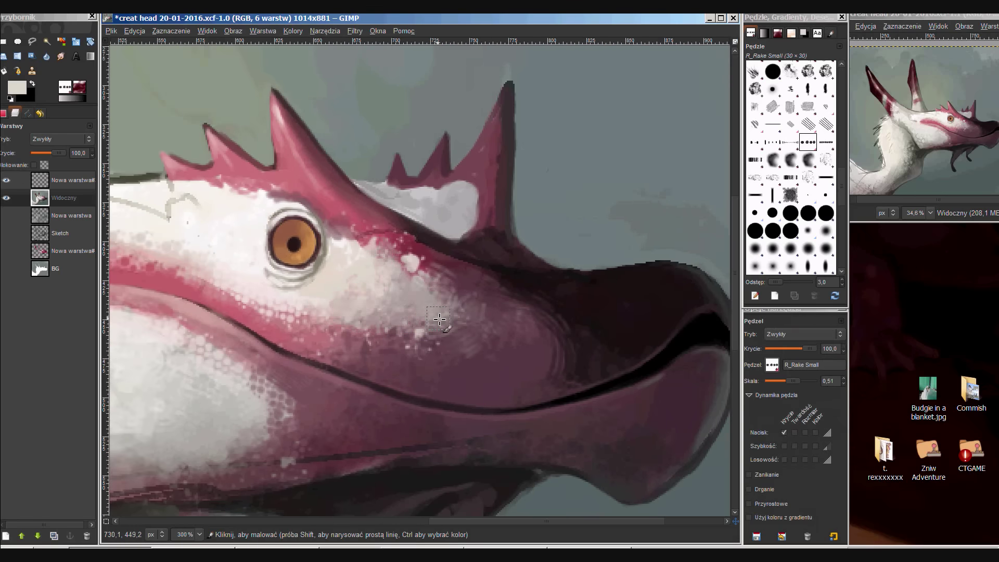
Switch to the Rake 4 brush, mirror the view, and sample background, neck and throat greys.
key(minus)
key(minus)
key(space)
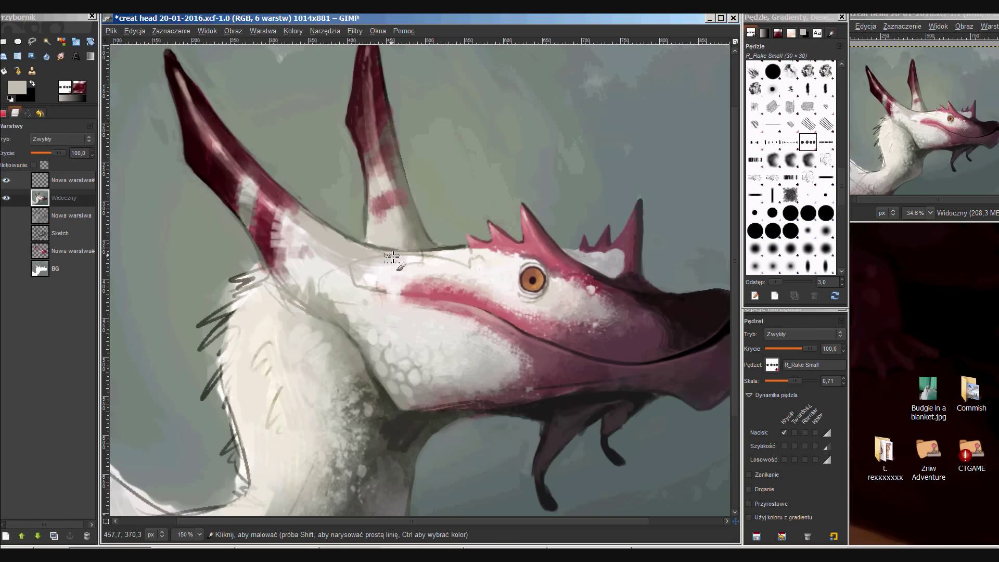
key(period)
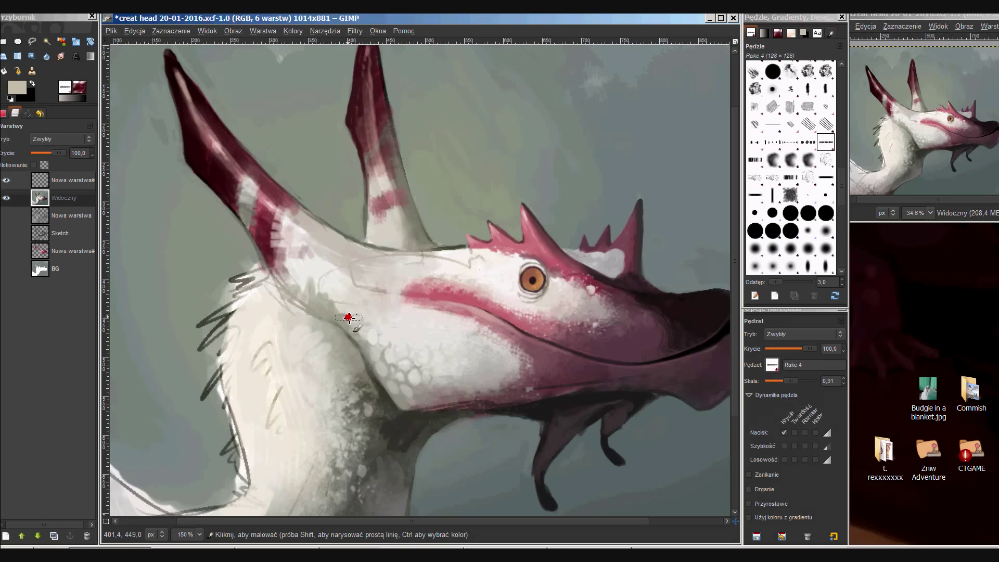
key(space)
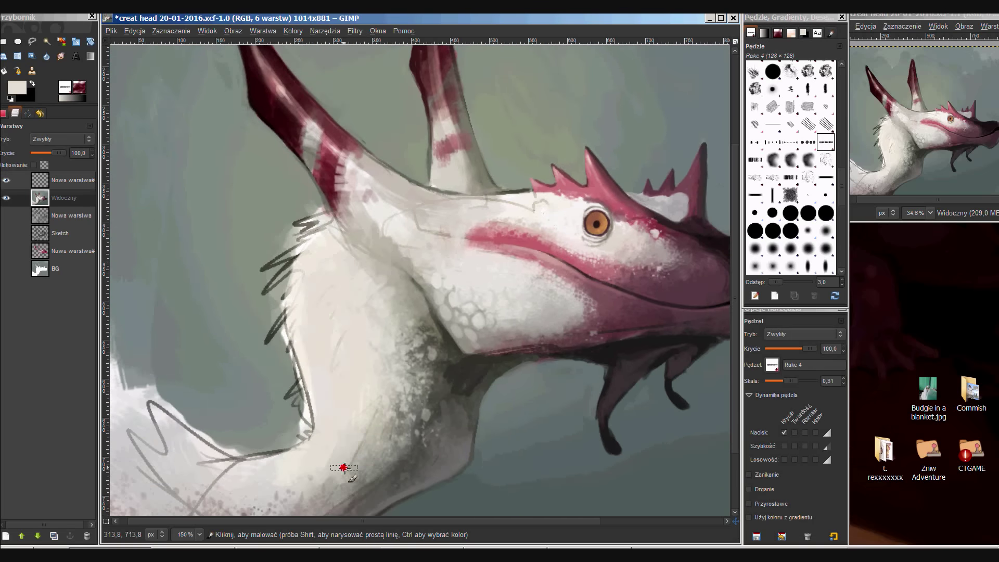
key(h)
ctrl+click(408, 255)
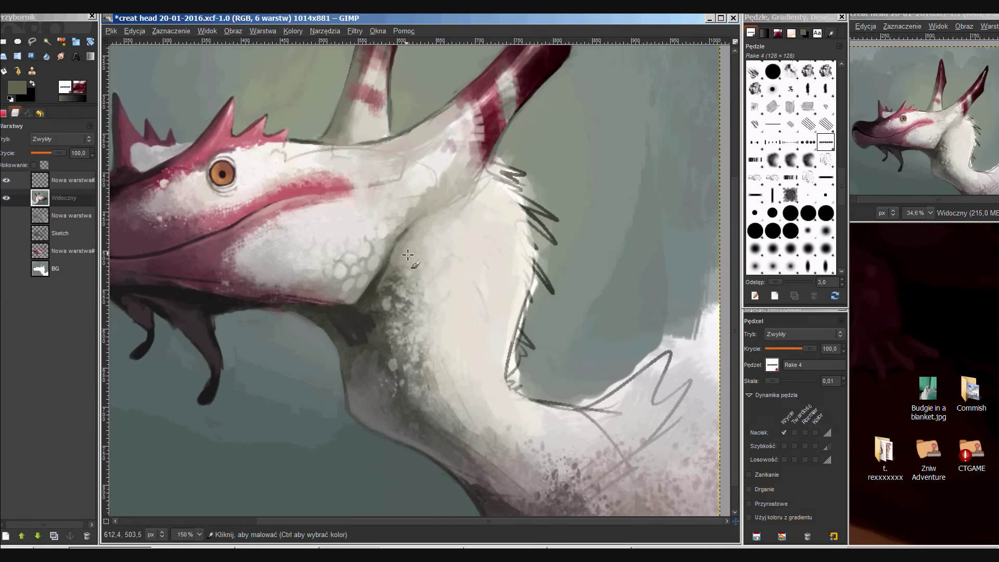
ctrl+click(458, 206)
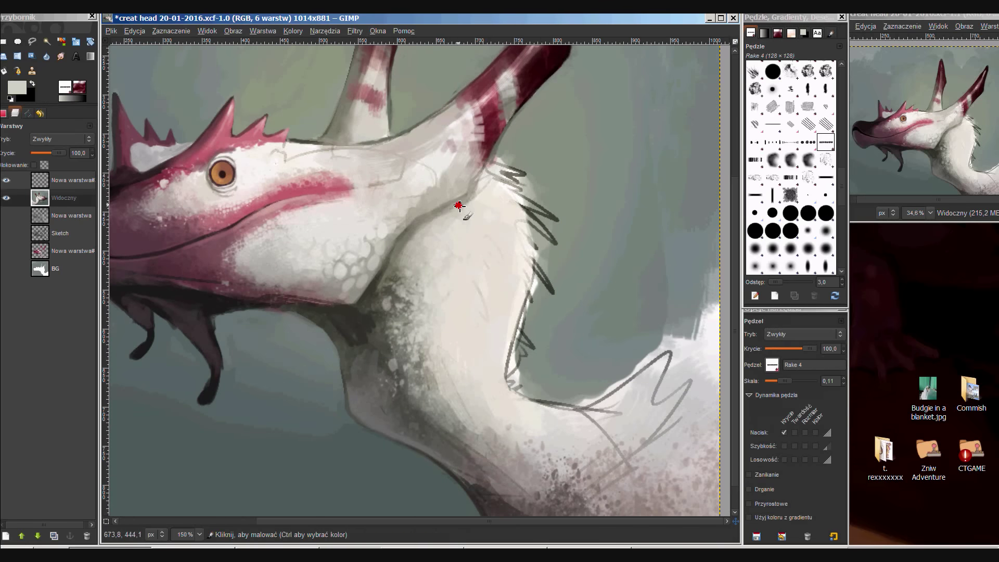
ctrl+click(407, 259)
Shade the lower neck edge with a long dark grey stroke.
scroll(435, 312, down, 3)
scroll(469, 333, down, 2)
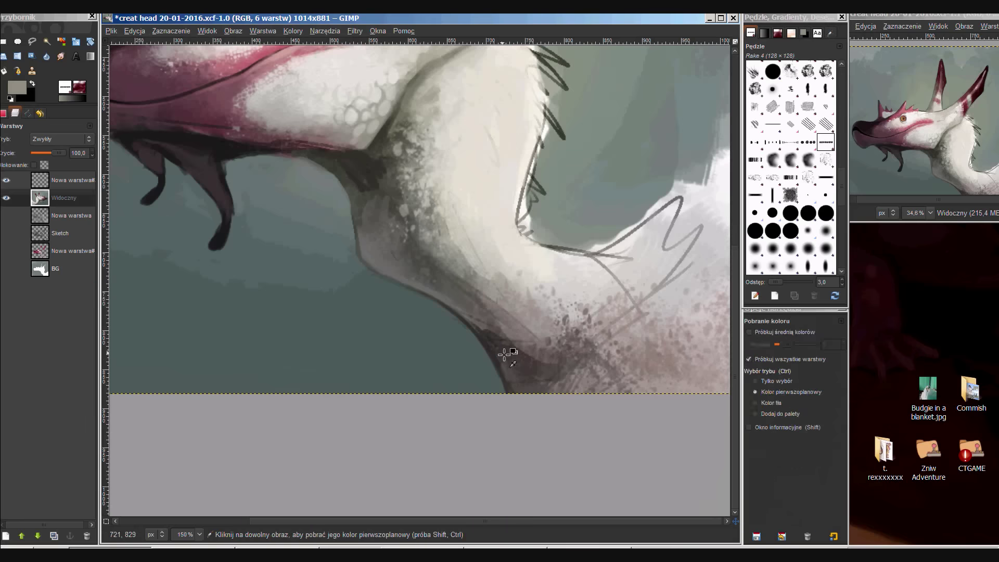
drag(480, 317, 692, 415)
scroll(521, 312, up, 2)
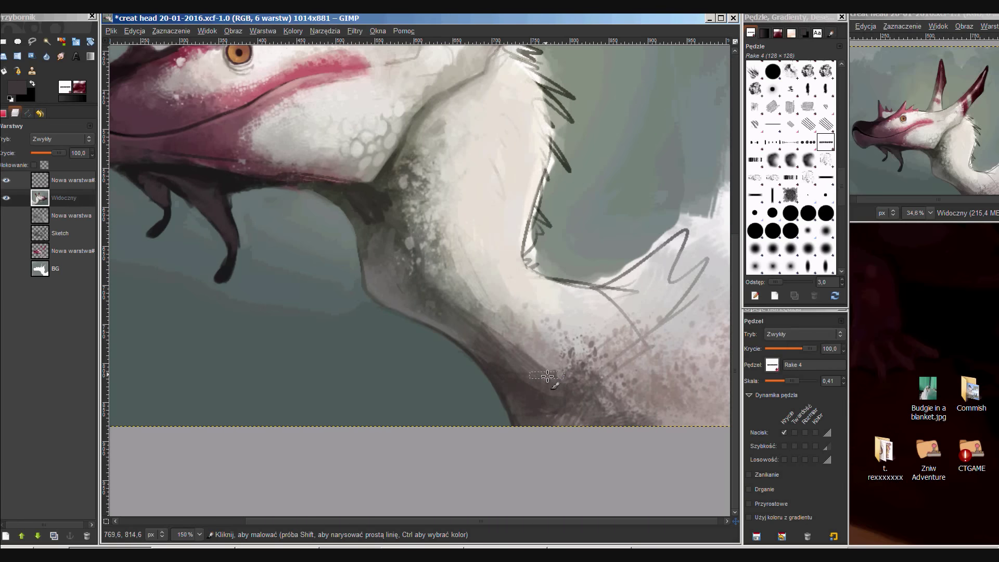
scroll(520, 312, left, 1)
Repaint the background below the jaw in the greenish grey background colour.
ctrl+click(280, 275)
drag(280, 275, 401, 334)
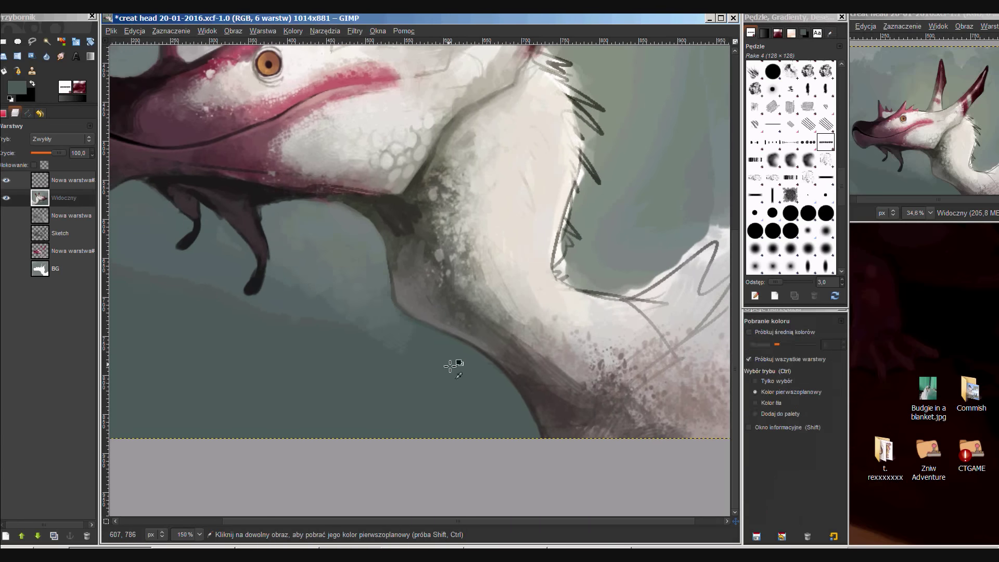
drag(452, 364, 339, 272)
scroll(361, 285, up, 1)
scroll(362, 285, left, 1)
scroll(372, 305, down, 1)
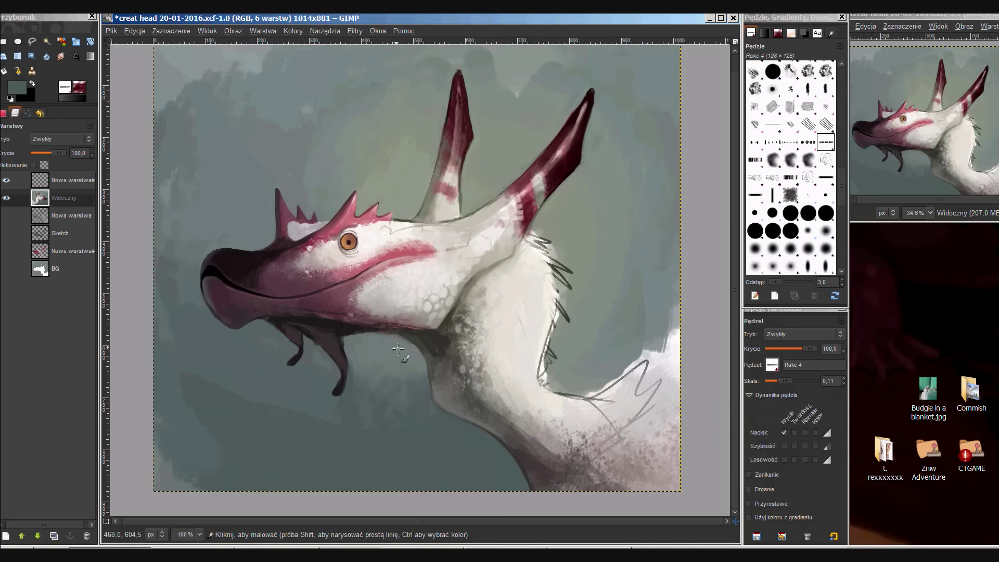
Darken the lower jaw line with black strokes.
drag(325, 227, 446, 244)
scroll(496, 255, up, 5)
scroll(496, 255, right, 5)
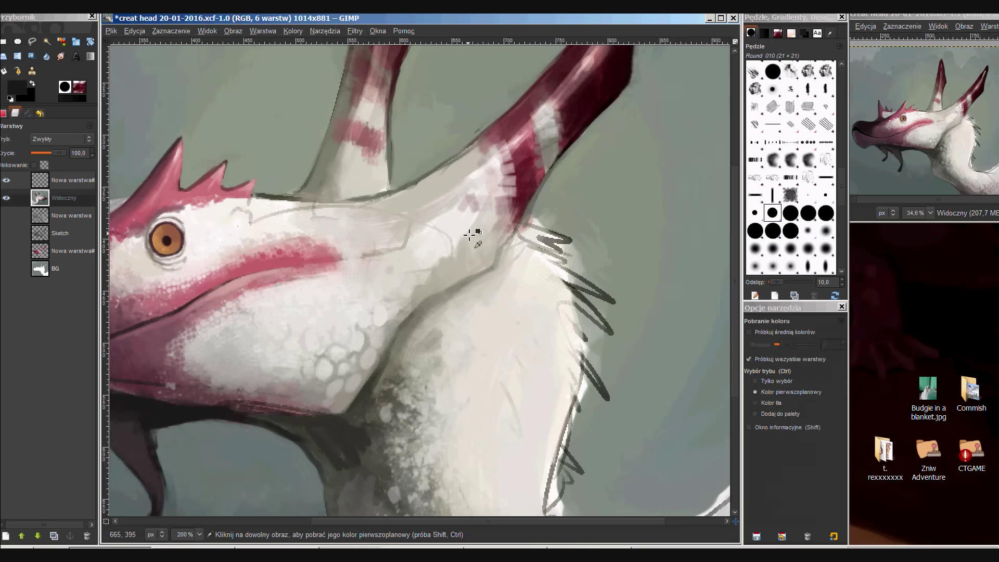
Make the brush smaller and sample light grey, dark grey and grey-green tones.
ctrl+click(464, 259)
key(bracketleft)
key(bracketleft)
ctrl+click(476, 280)
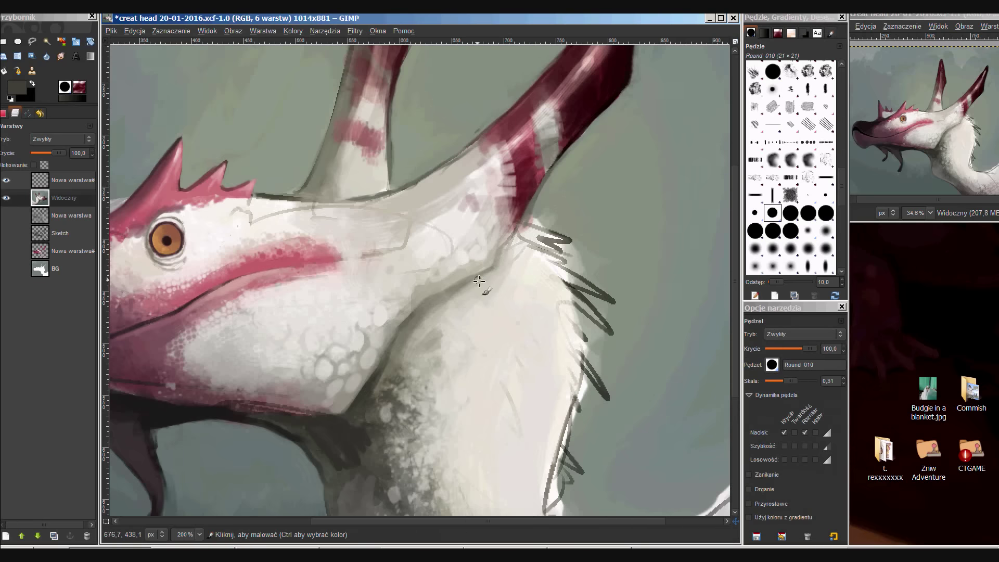
scroll(486, 250, up, 2)
scroll(486, 250, left, 5)
ctrl+click(478, 241)
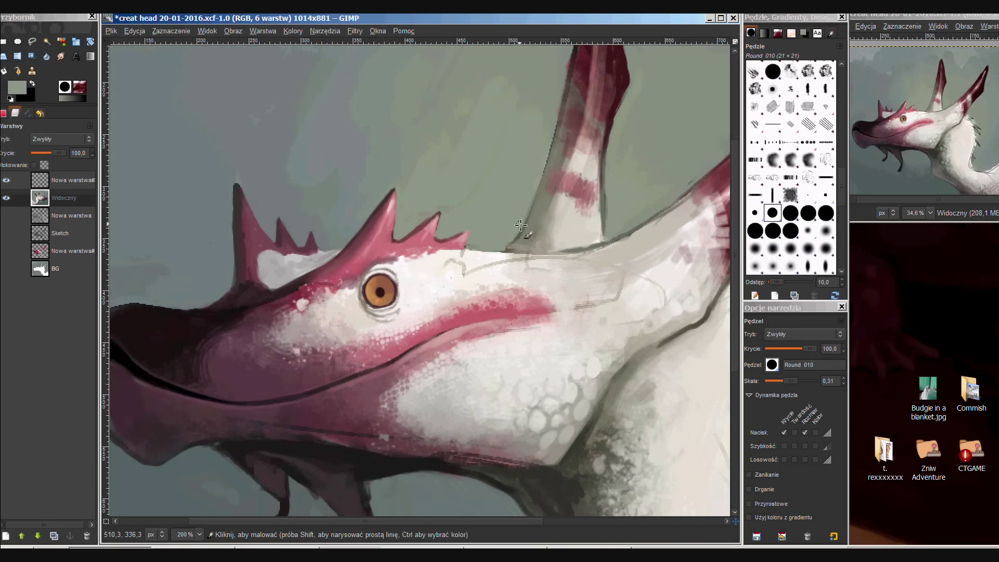
scroll(521, 225, up, 2)
scroll(521, 225, right, 3)
scroll(477, 266, down, 3)
Add a new empty layer in Overlay mode, using a large soft round brush.
scroll(368, 257, up, 1)
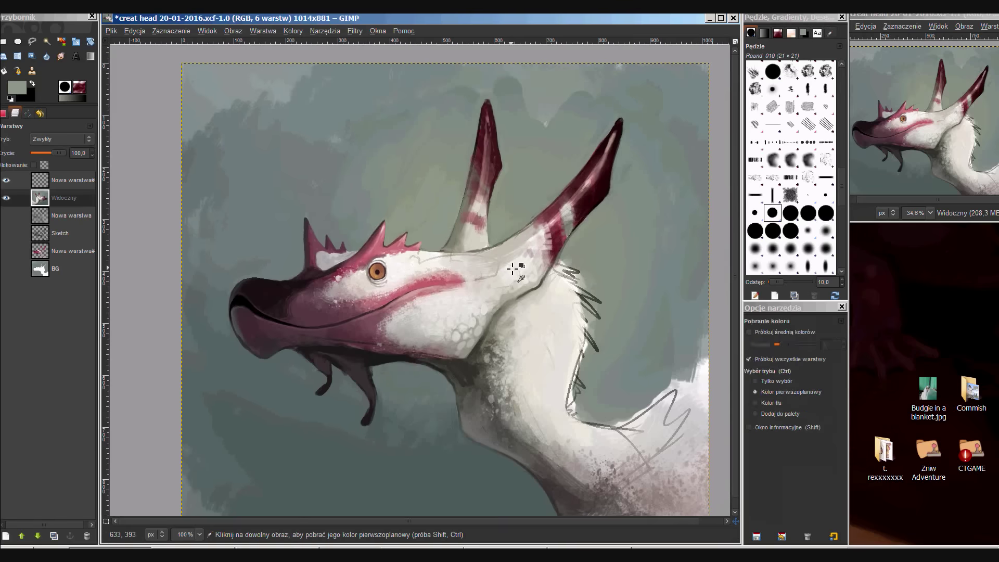
click(790, 266)
ctrl+click(496, 261)
key(shift+ctrl+n)
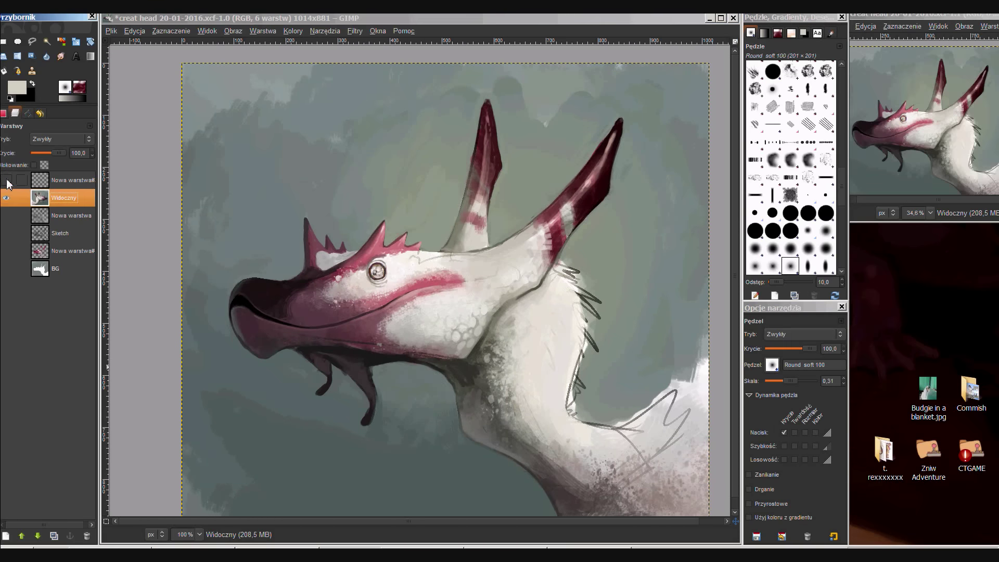
scroll(167, 279, down, 1)
click(61, 139)
click(87, 298)
Shade beside the right horn with an enlarged soft brush and switch the layer to Grain merge.
click(62, 139)
click(52, 55)
ctrl+click(547, 206)
drag(554, 203, 515, 244)
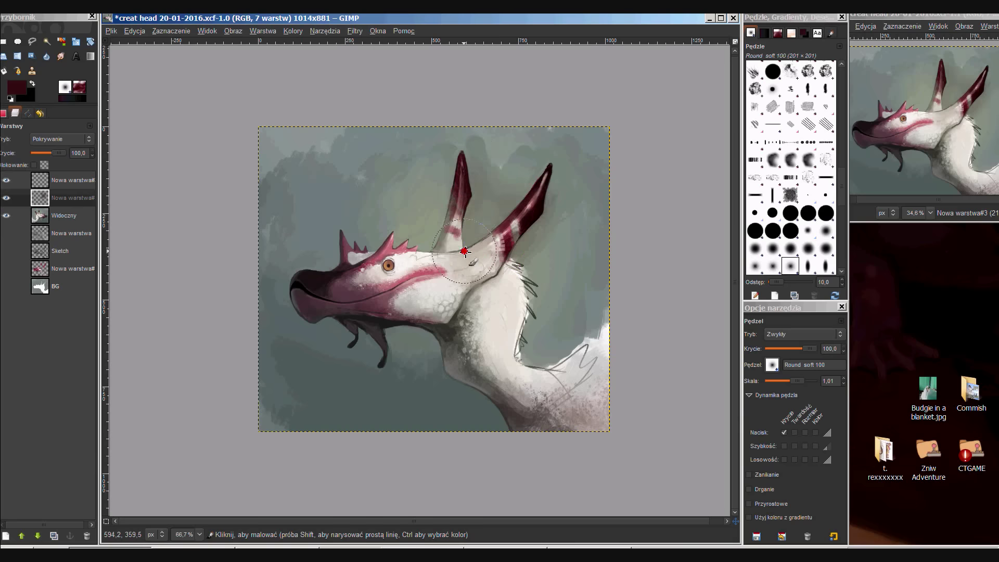
click(61, 139)
click(58, 183)
Set the foreground colour to a dark grey in the colour chooser.
key(o)
click(553, 271)
key(p)
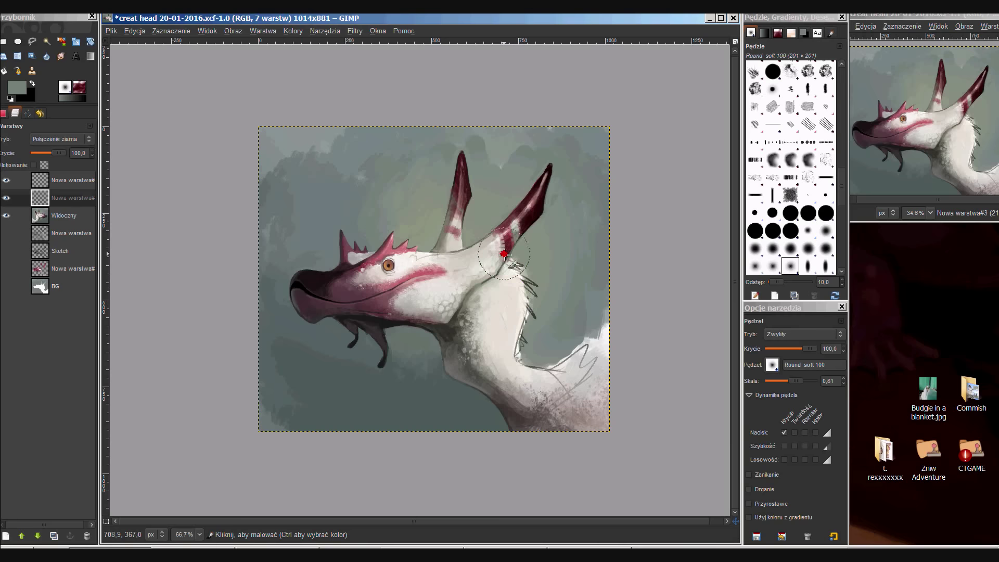
ctrl+click(485, 237)
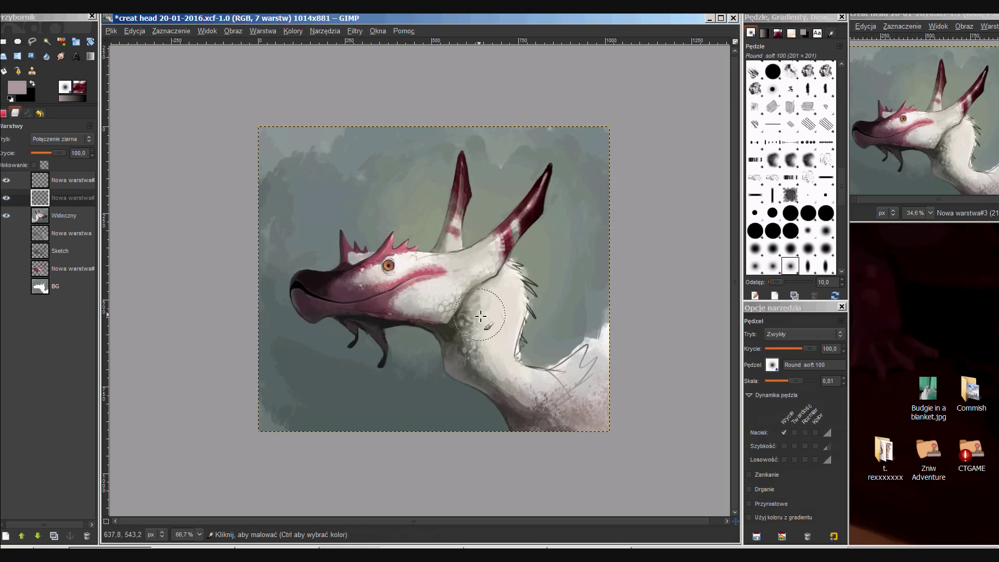
click(17, 88)
click(104, 188)
click(268, 257)
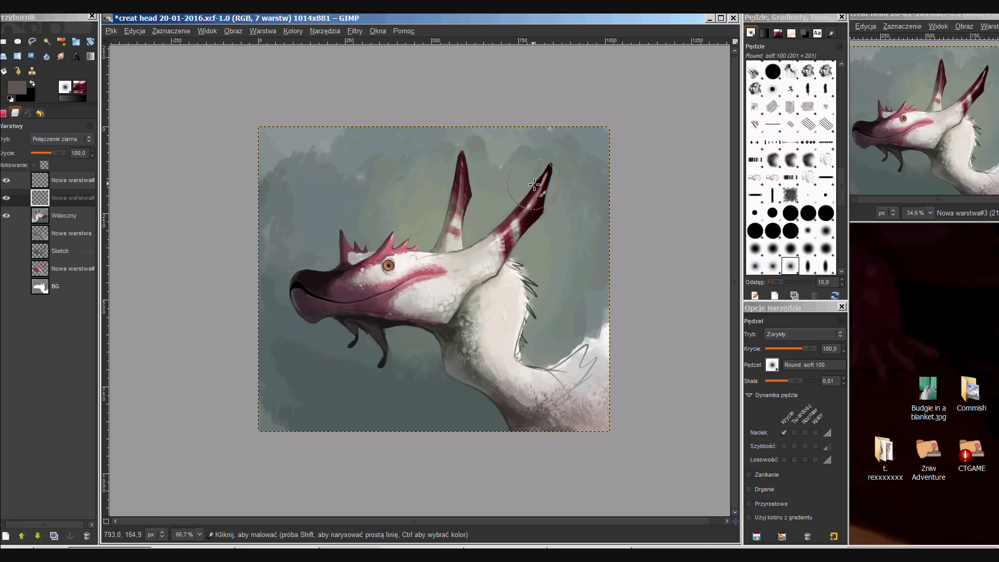
Paint dark grey around the front and back horns and over the pale patch right of the neck.
drag(534, 184, 495, 260)
drag(471, 157, 447, 239)
mouse_move(604, 320)
mouse_down()
mouse_move(572, 426)
mouse_move(612, 295)
mouse_move(610, 337)
mouse_up()
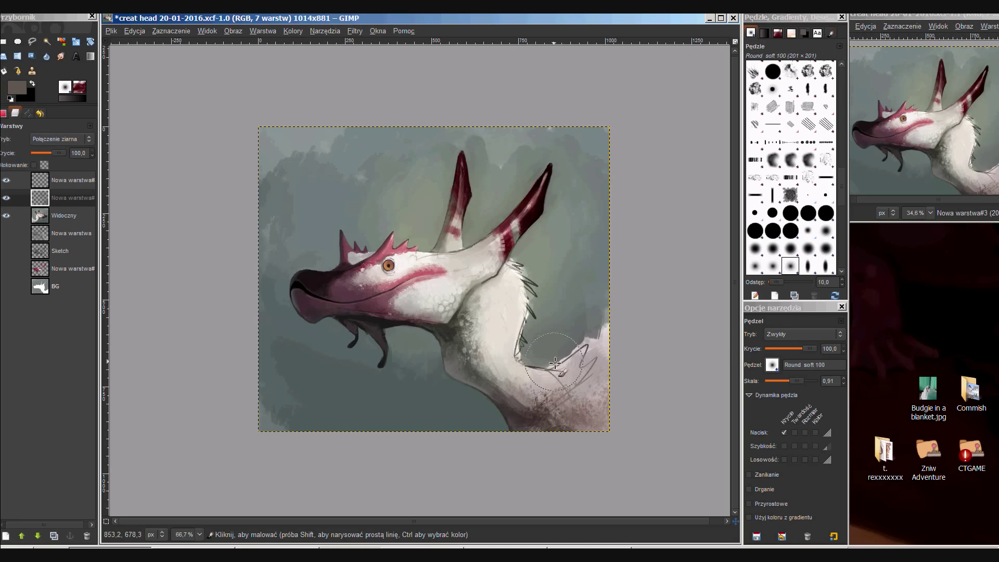
scroll(302, 278, up, 1)
scroll(302, 278, up, 1)
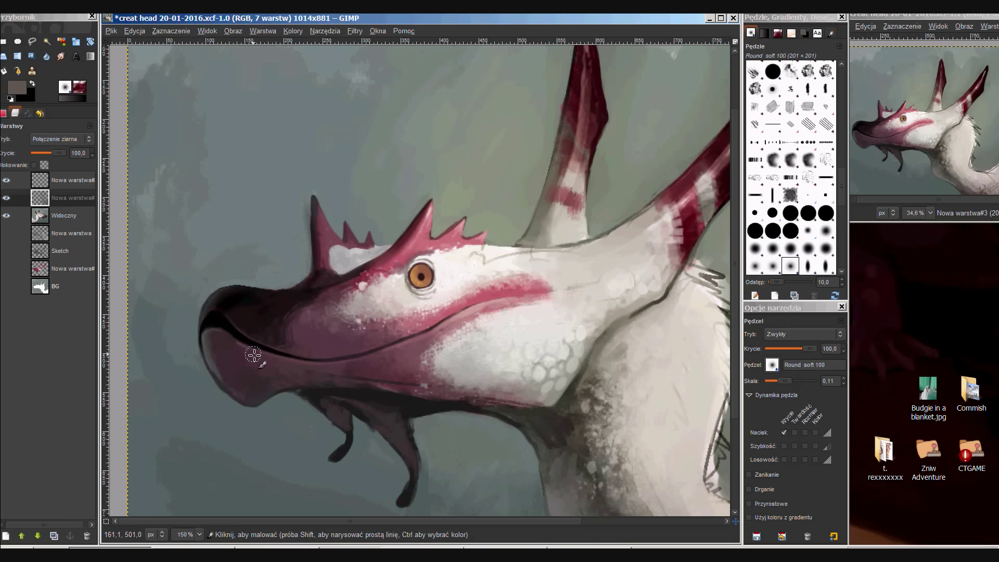
key(shift+e)
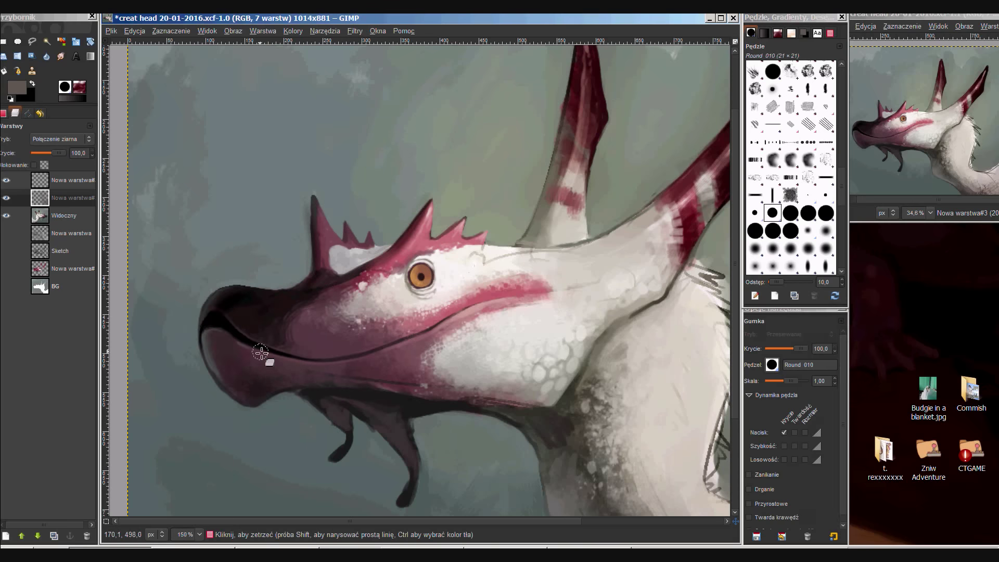
scroll(580, 238, down, 1)
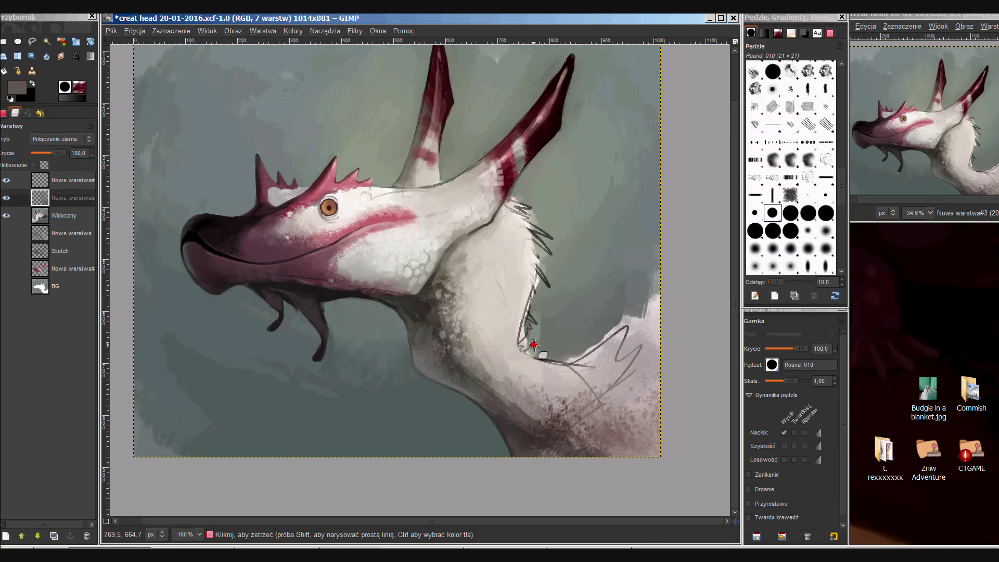
Merge the Grain merge layer down and darken the background around the pink spikes.
right_click(68, 198)
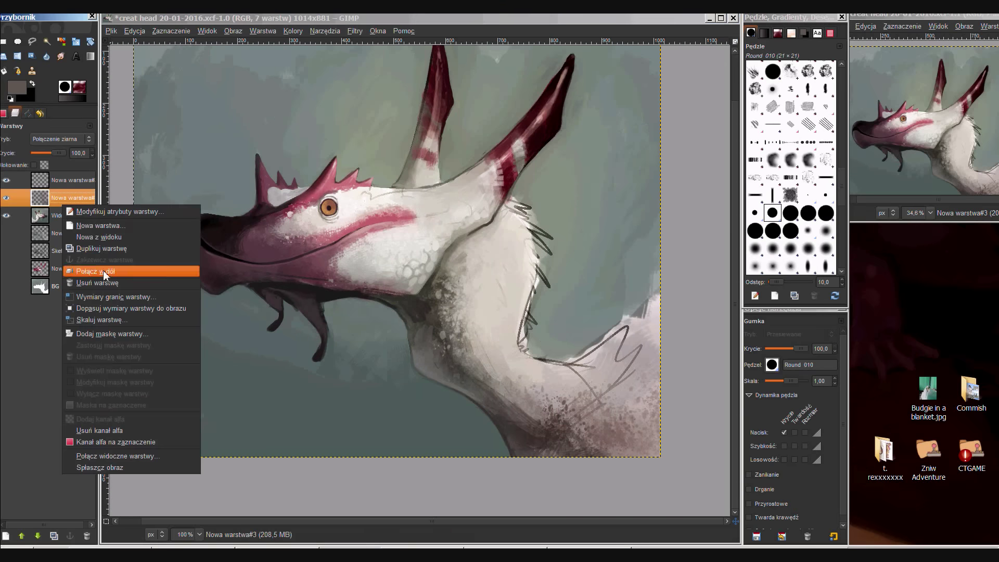
click(103, 270)
key(p)
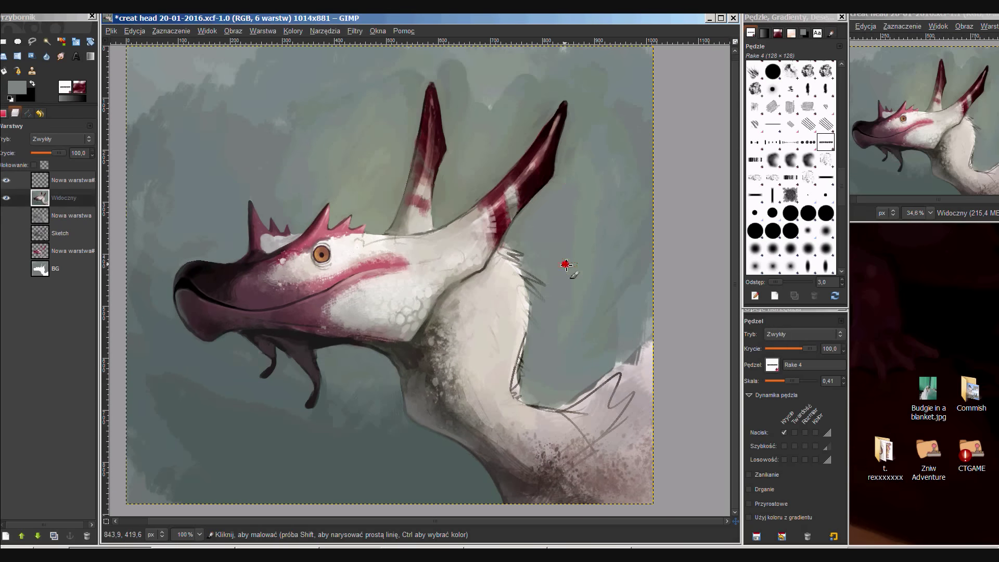
scroll(369, 228, up, 3)
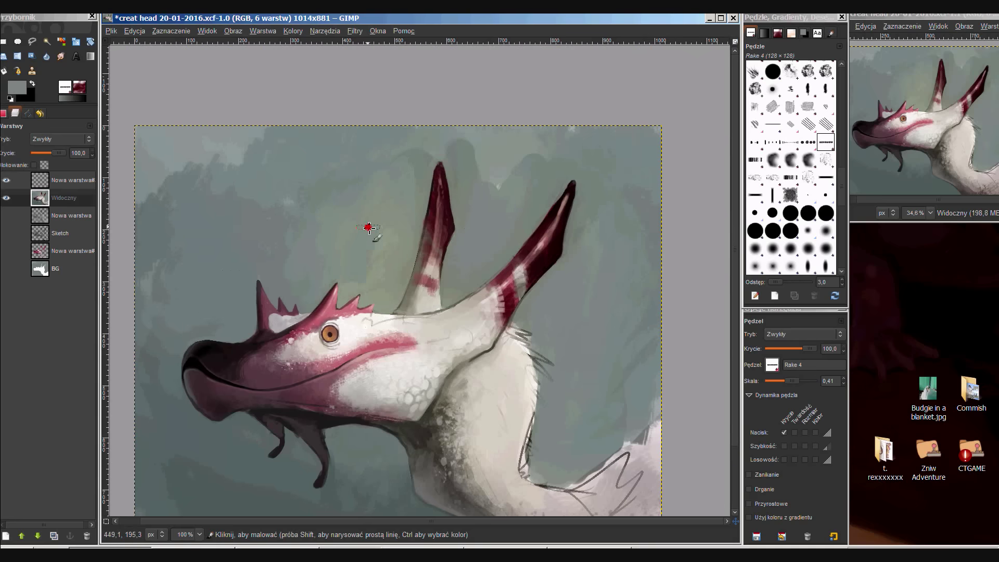
scroll(515, 170, up, 1)
scroll(139, 156, up, 1)
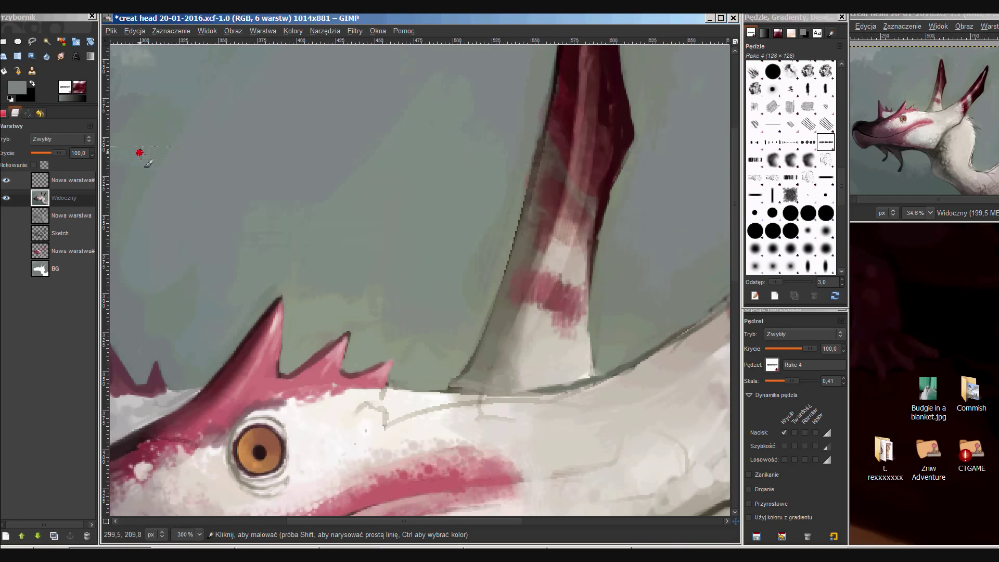
scroll(374, 183, up, 1)
drag(372, 261, 419, 217)
mouse_move(419, 177)
mouse_down()
mouse_move(437, 264)
mouse_move(470, 231)
mouse_up()
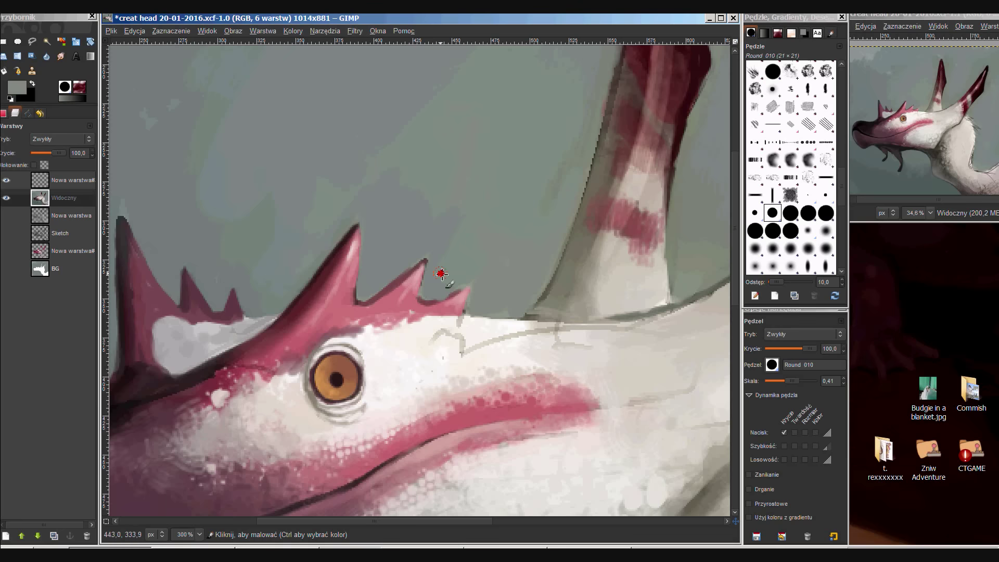
Sample green-grey, light grey, pink, dark maroon and dark red colours from the painting.
scroll(394, 174, down, 1)
scroll(394, 174, down, 2)
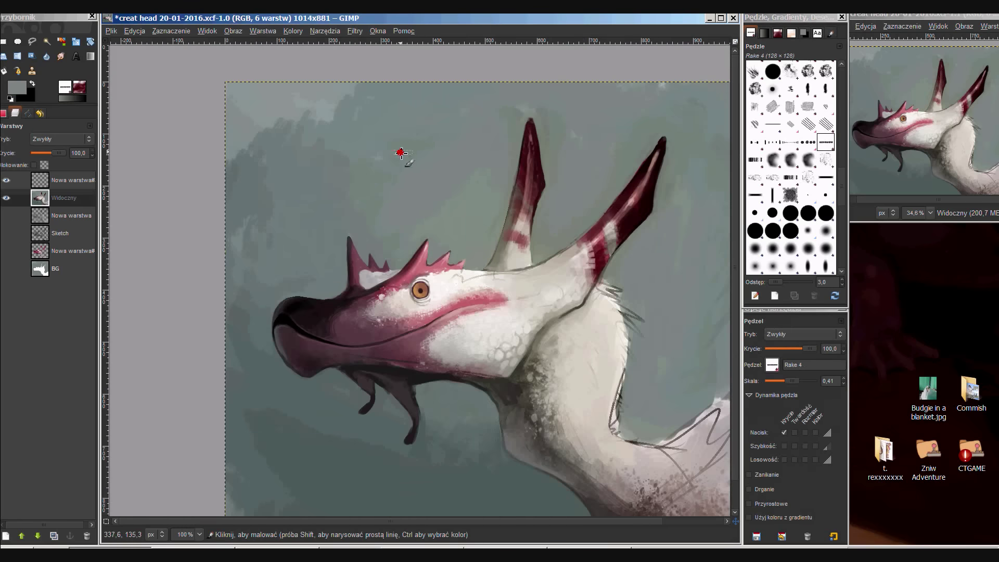
ctrl+click(406, 382)
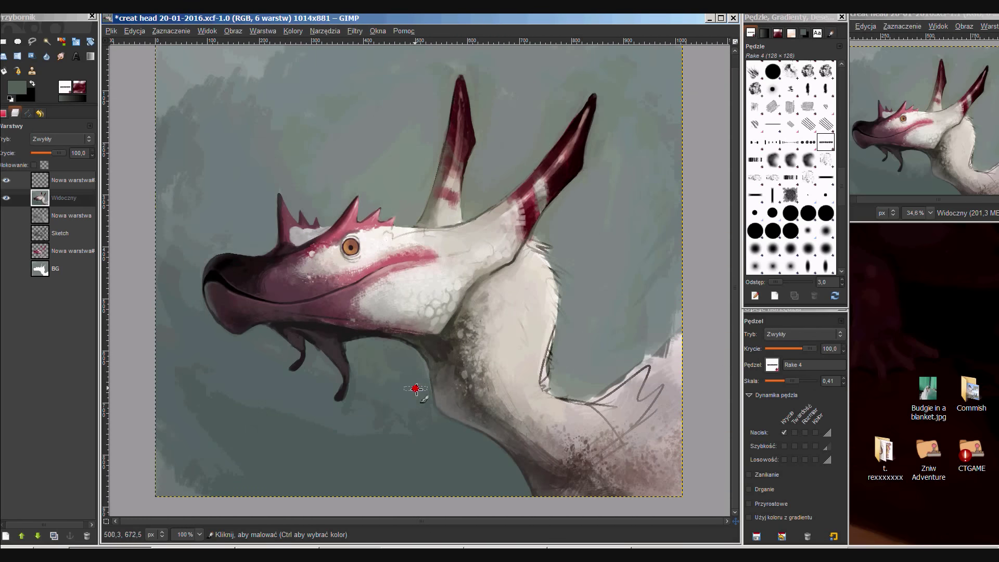
scroll(508, 310, up, 1)
scroll(416, 312, up, 1)
ctrl+click(406, 309)
scroll(406, 309, up, 1)
ctrl+click(478, 288)
ctrl+click(198, 283)
ctrl+click(514, 247)
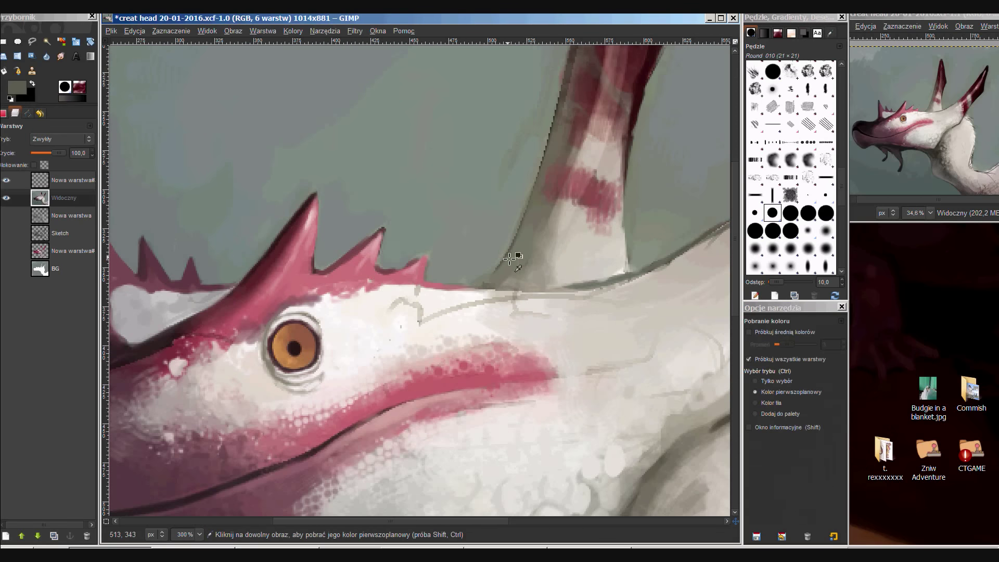
Paint a dark red stroke down the horn's right edge and save the painting.
scroll(512, 224, up, 5)
scroll(516, 208, right, 3)
ctrl+click(529, 256)
drag(522, 294, 520, 422)
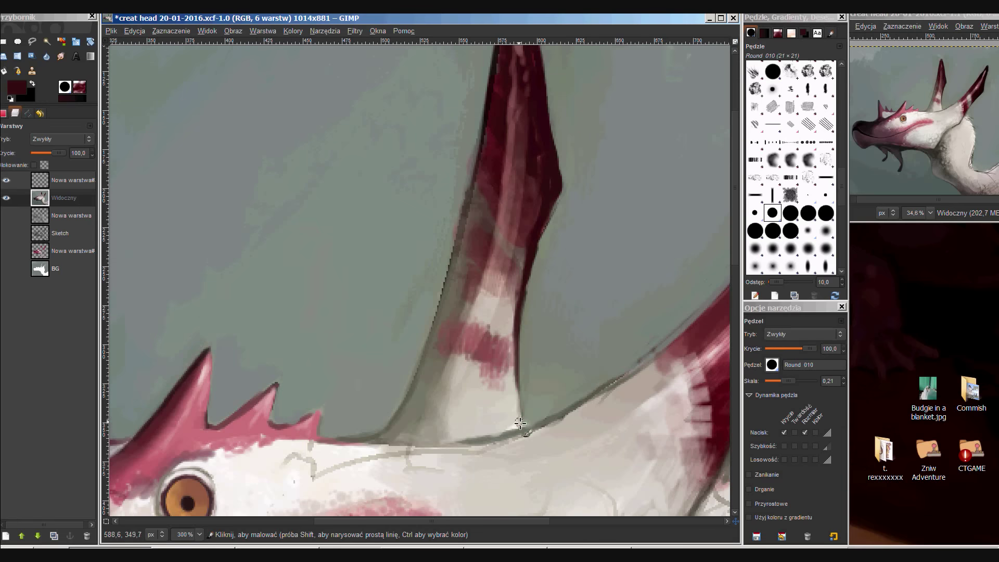
ctrl+click(520, 385)
scroll(504, 292, down, 1)
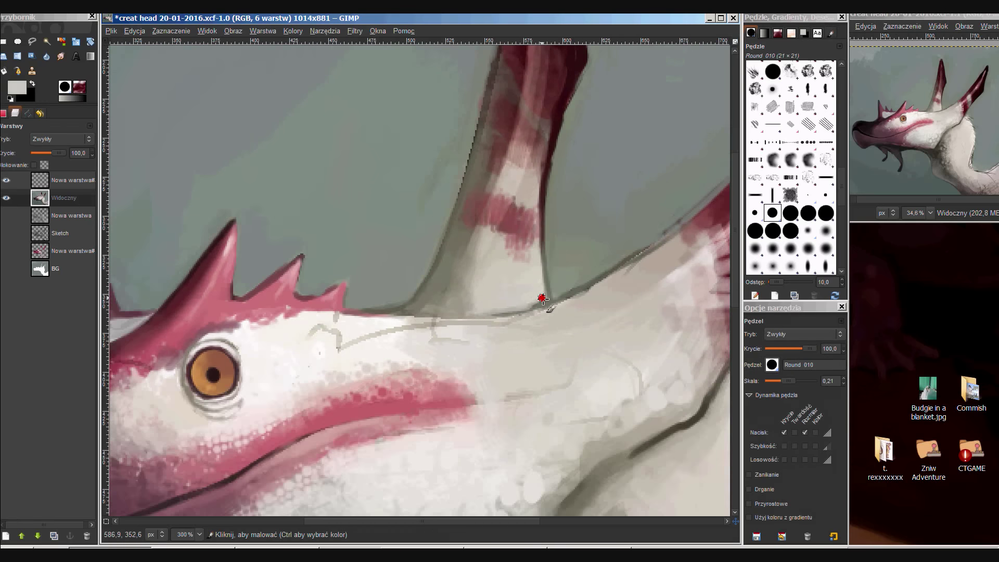
scroll(463, 367, down, 2)
key(ctrl+s)
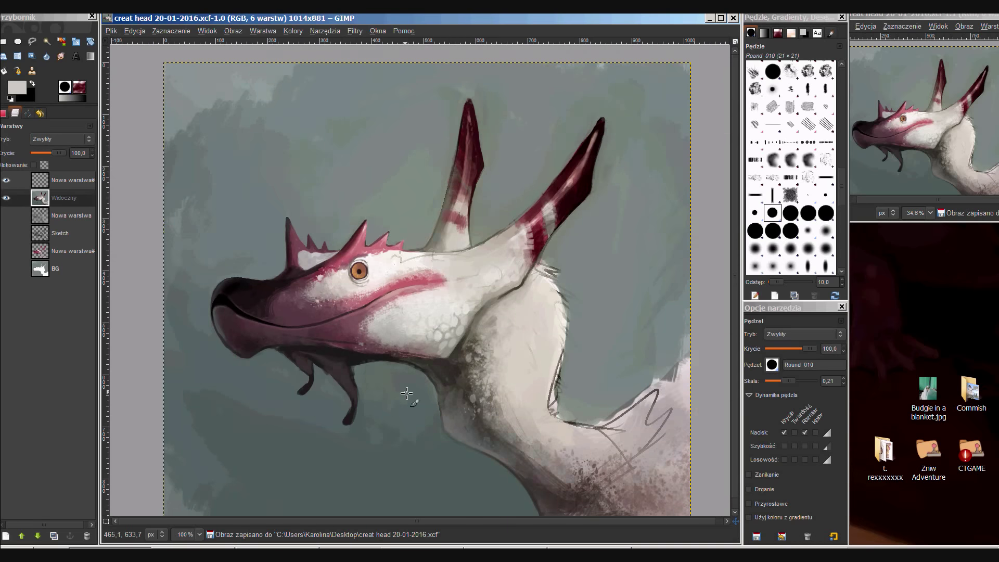
Darken the hanging tendril's edge and stop pen pressure from changing brush size.
scroll(407, 393, up, 2)
ctrl+click(417, 257)
drag(432, 367, 417, 257)
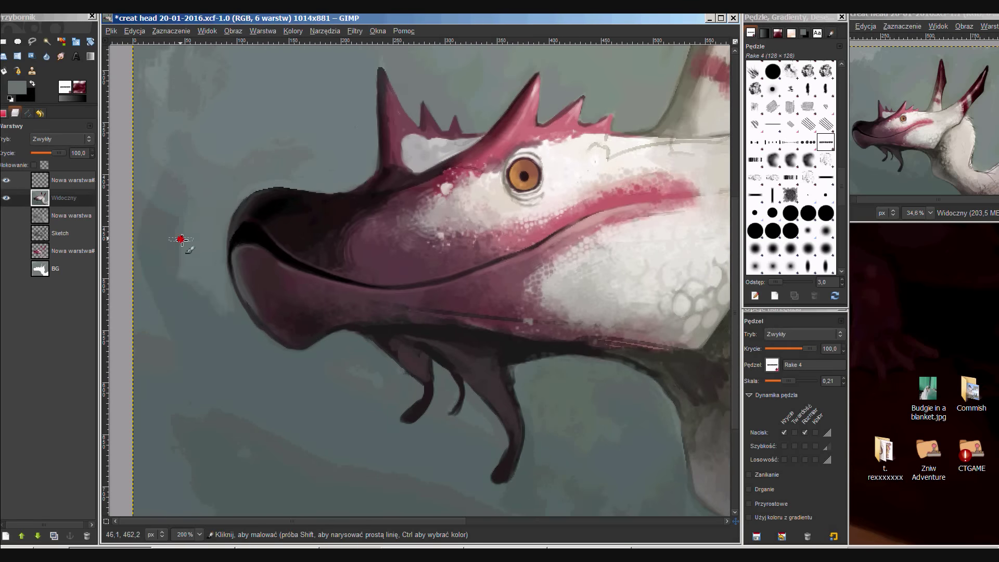
key(minus)
click(805, 433)
Paint light grey fur strokes along the lower neck.
ctrl+click(353, 366)
key(minus)
ctrl+click(671, 412)
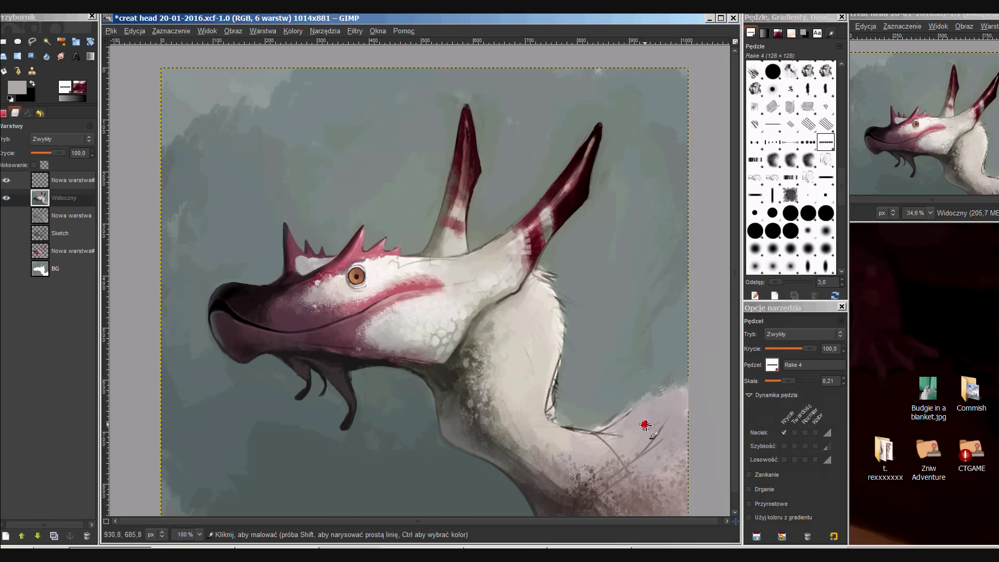
mouse_move(601, 437)
mouse_down()
mouse_move(569, 346)
mouse_move(659, 365)
mouse_up()
drag(575, 395, 666, 432)
drag(515, 374, 555, 381)
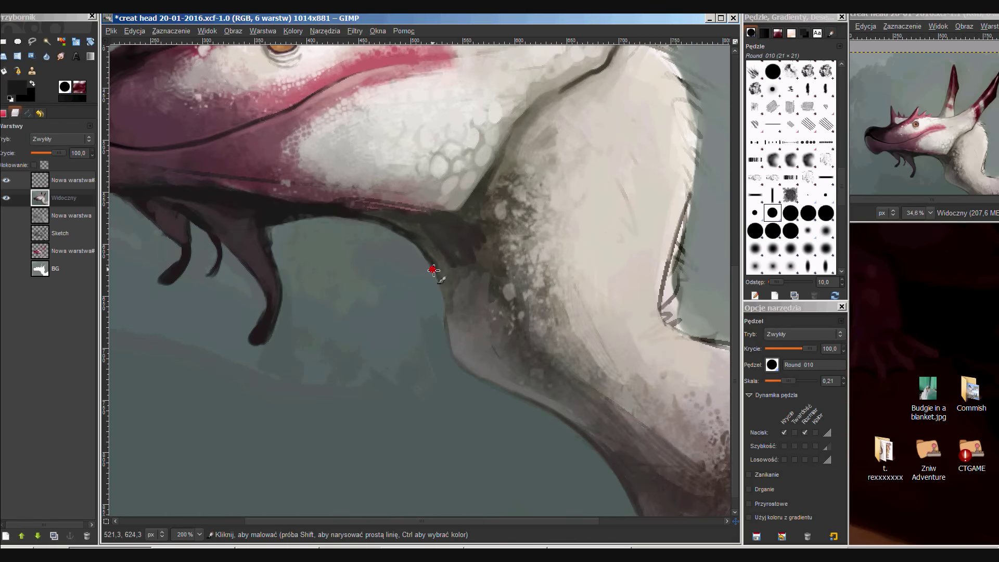
Save the painting and dab a white highlight onto the eye's iris.
scroll(528, 385, down, 3)
scroll(444, 326, down, 4)
scroll(424, 277, up, 4)
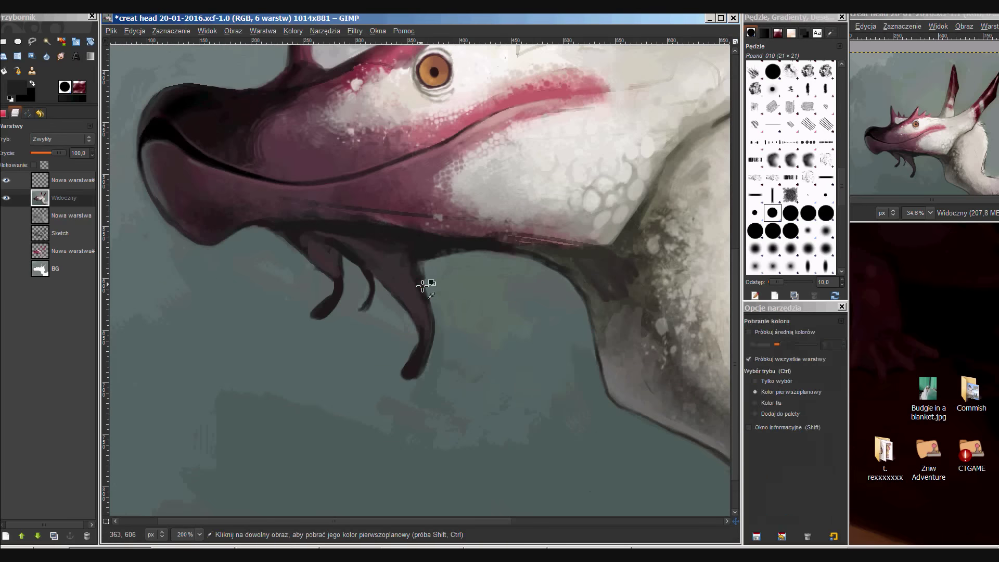
scroll(443, 254, up, 2)
key(ctrl+s)
scroll(448, 234, up, 2)
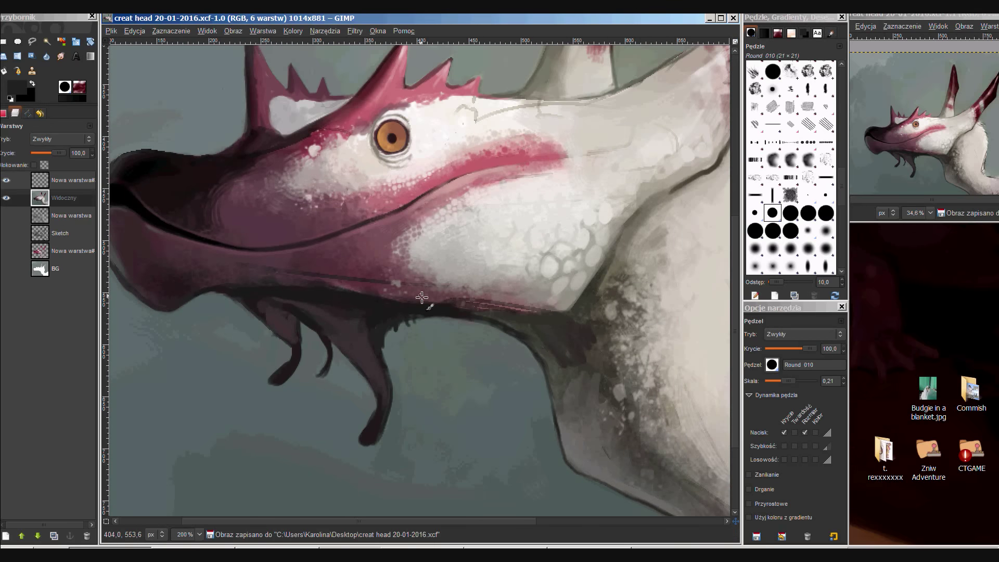
scroll(453, 218, up, 2)
ctrl+click(423, 227)
click(387, 235)
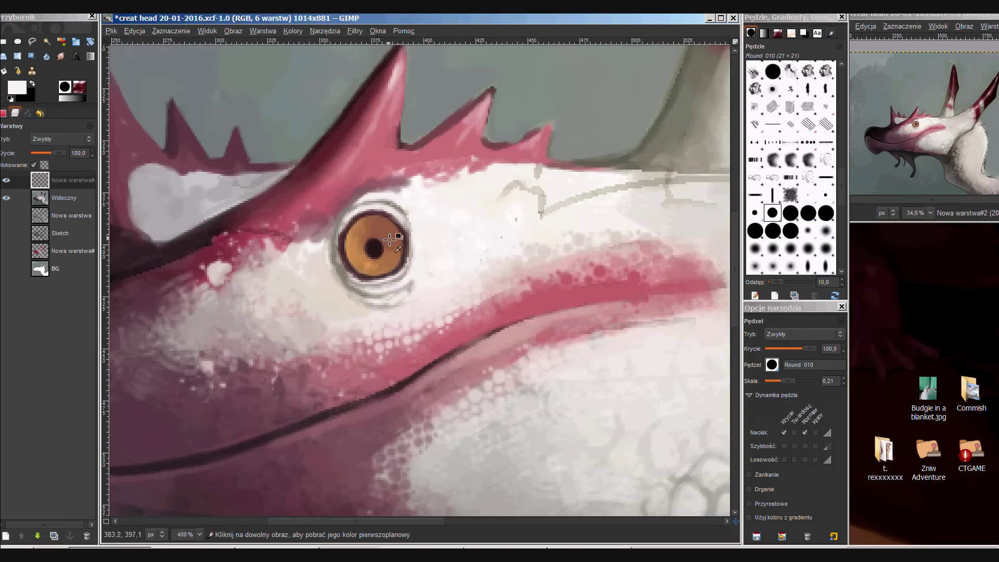
Make the Widoczny layer active and add a new transparent 1014×881 layer.
scroll(386, 238, down, 2)
scroll(396, 291, down, 2)
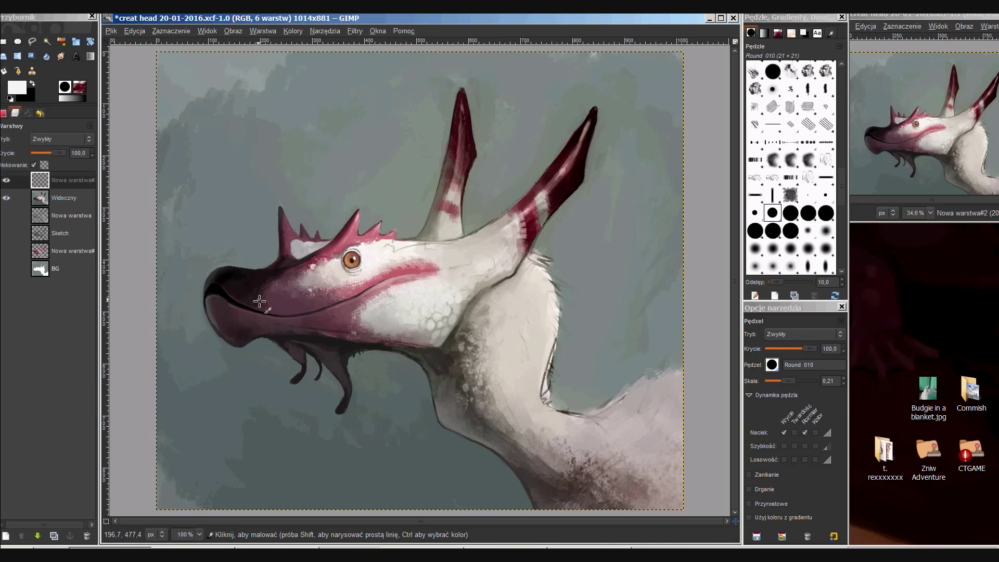
scroll(504, 281, up, 2)
ctrl+click(508, 276)
click(64, 198)
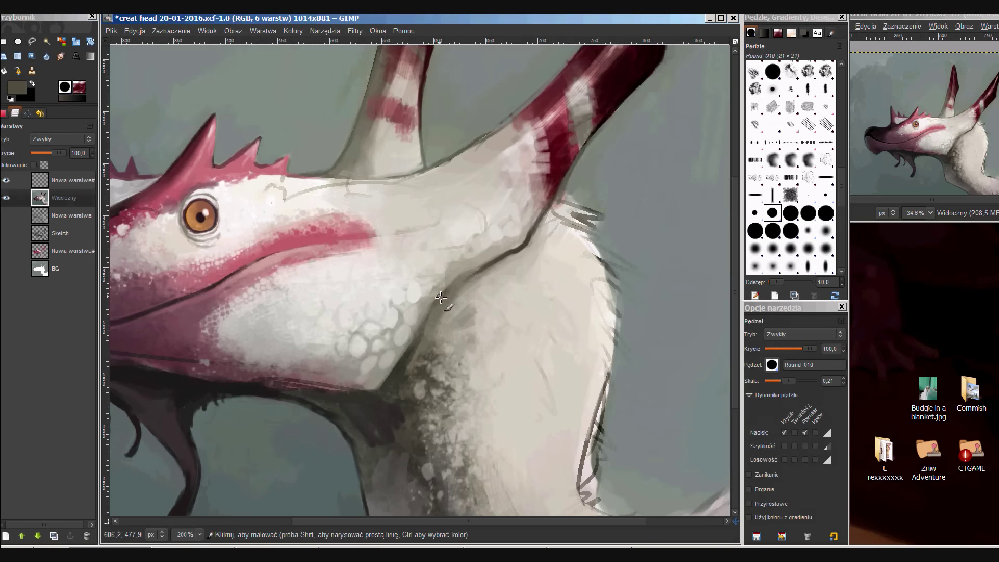
scroll(369, 229, up, 1)
scroll(369, 229, left, 2)
scroll(369, 229, up, 1)
ctrl+click(374, 270)
click(826, 142)
Add a new layer and put a small dark-red mark beside the eye.
key(shift+ctrl+n)
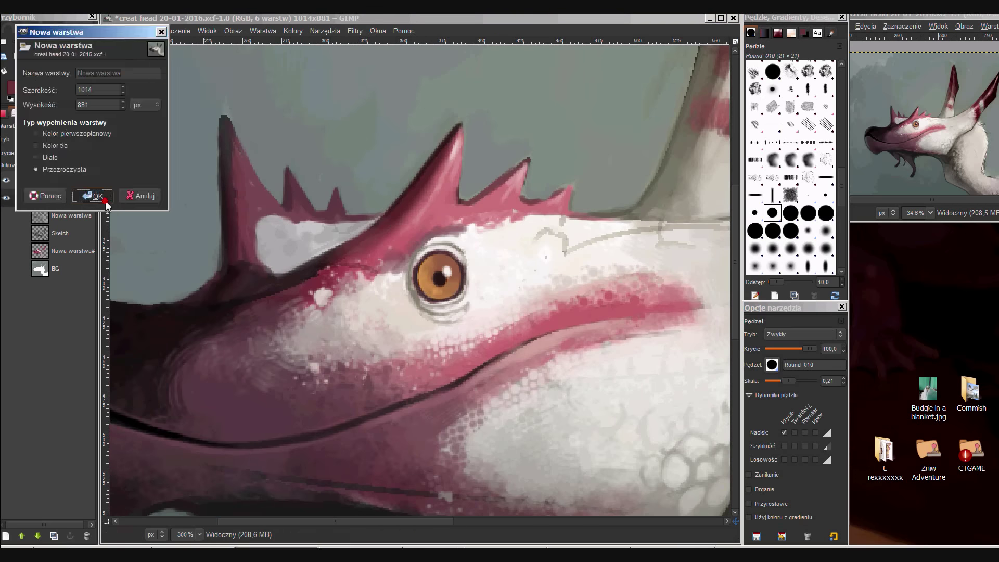
key(Return)
drag(375, 270, 397, 287)
Sample white from beside the eye and a grey from the head.
ctrl+click(379, 288)
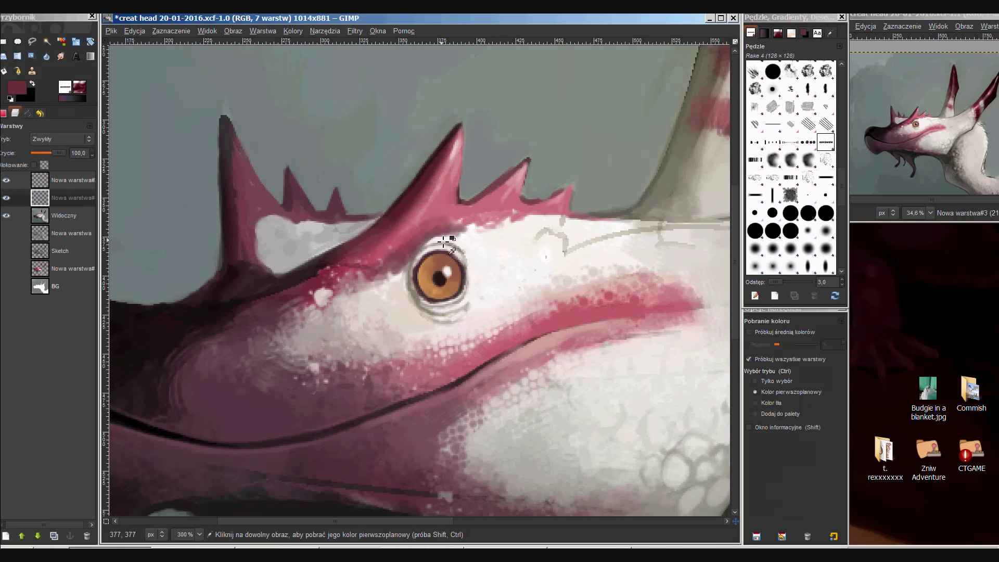
scroll(404, 262, up, 1)
ctrl+click(425, 232)
scroll(350, 282, down, 4)
scroll(413, 231, up, 4)
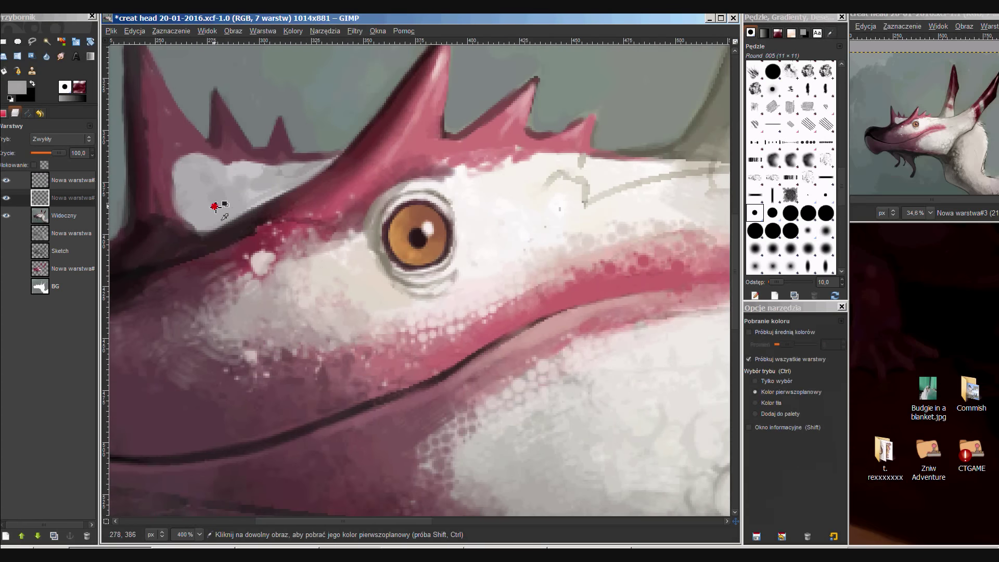
scroll(469, 218, down, 1)
scroll(484, 177, up, 1)
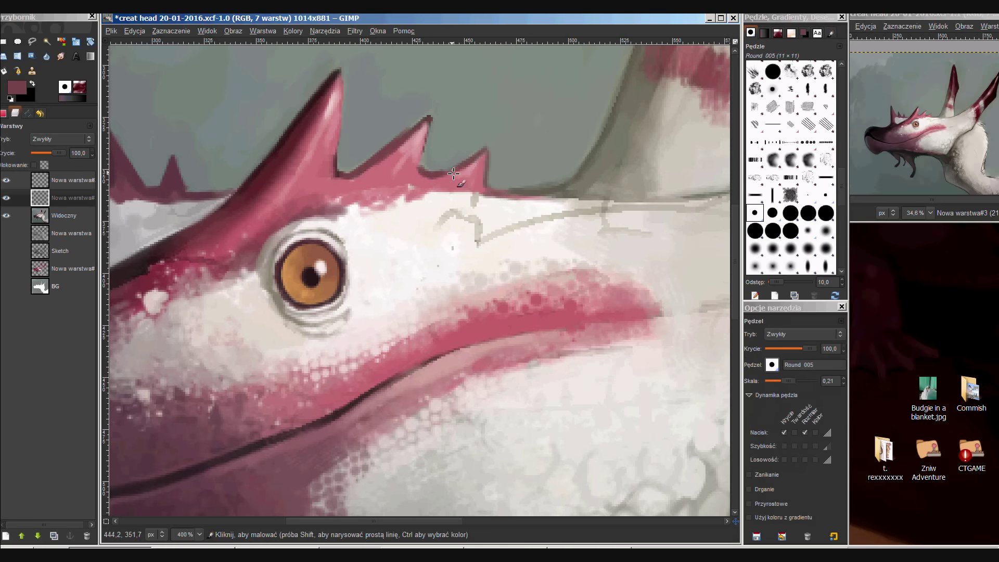
scroll(482, 196, down, 3)
scroll(490, 248, up, 2)
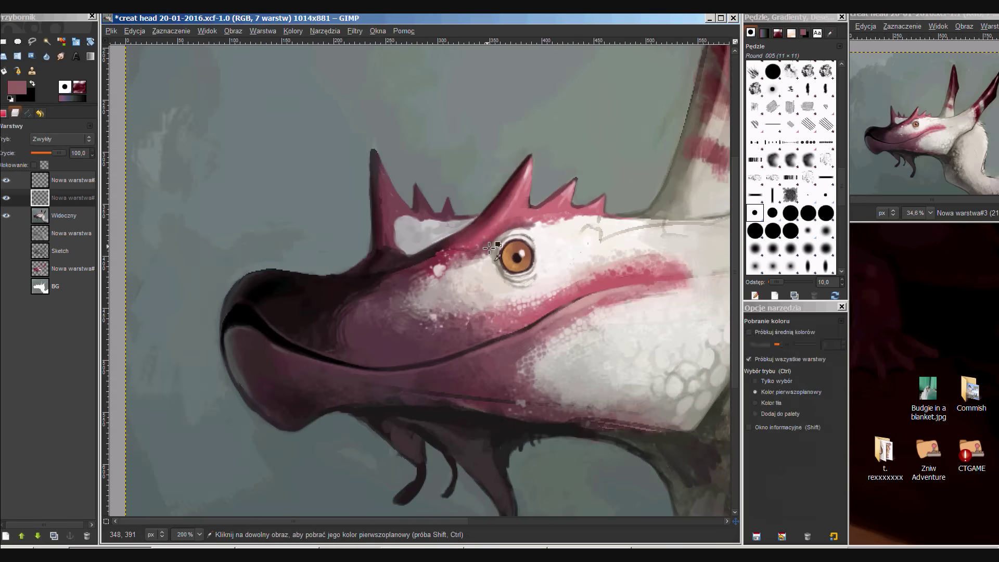
Pick a rose colour near the eye and stop pen pressure from changing brush size.
ctrl+click(475, 254)
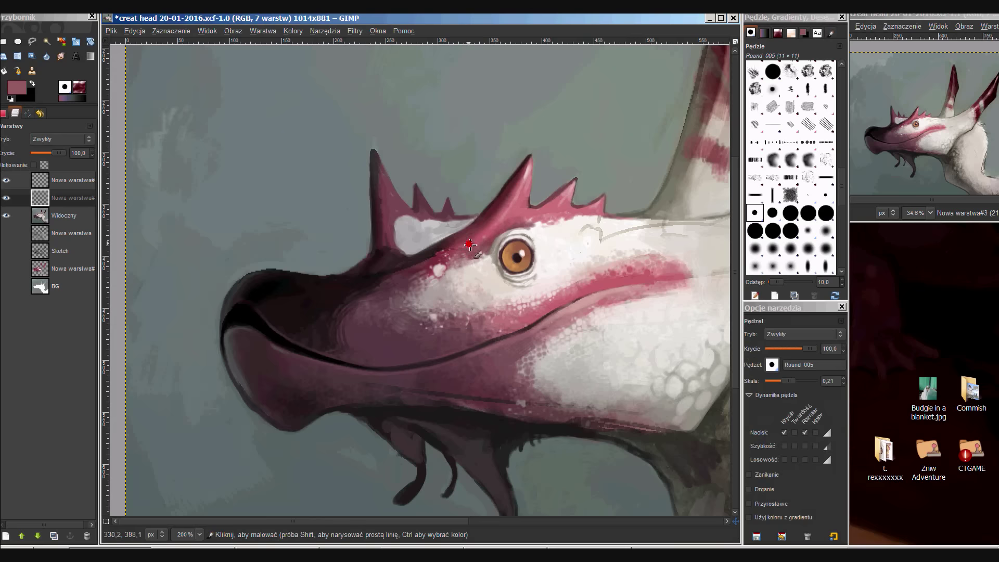
scroll(467, 272, up, 2)
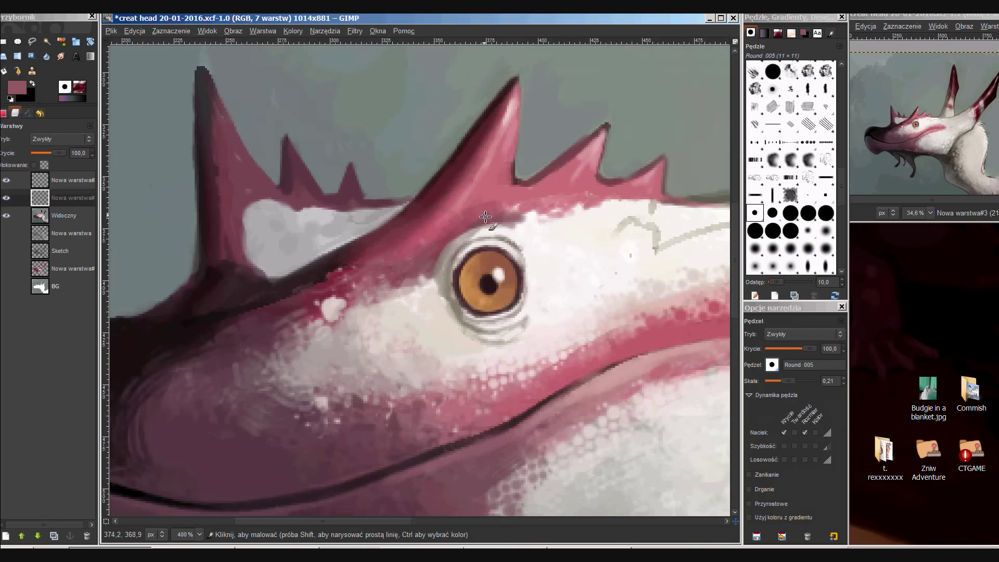
click(805, 432)
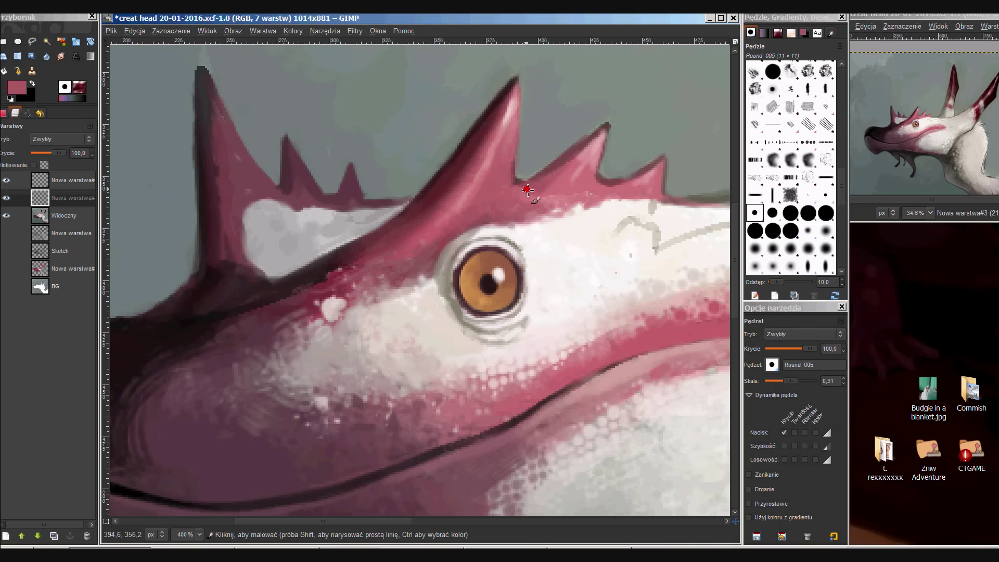
scroll(552, 181, down, 4)
scroll(575, 279, down, 2)
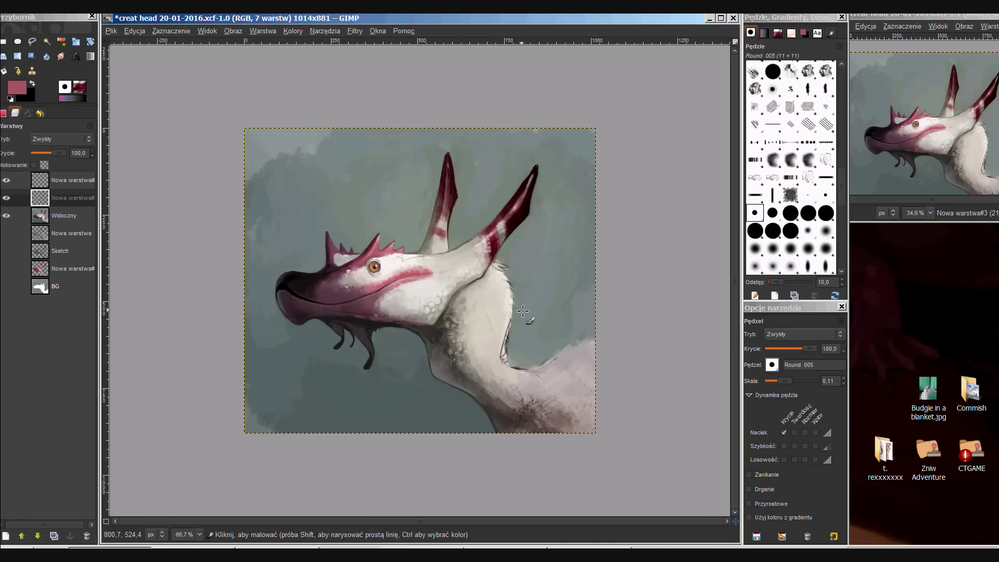
scroll(405, 296, up, 2)
scroll(406, 296, up, 1)
Sample light grey-pink and dark mauve from the snout, then stroke dark mauve across it.
ctrl+click(399, 223)
scroll(404, 222, up, 1)
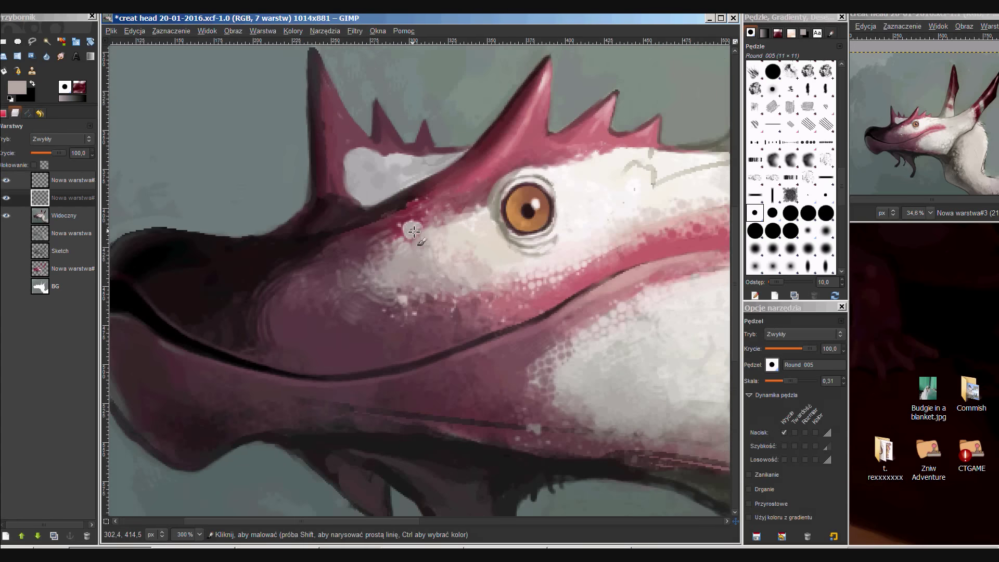
ctrl+click(391, 286)
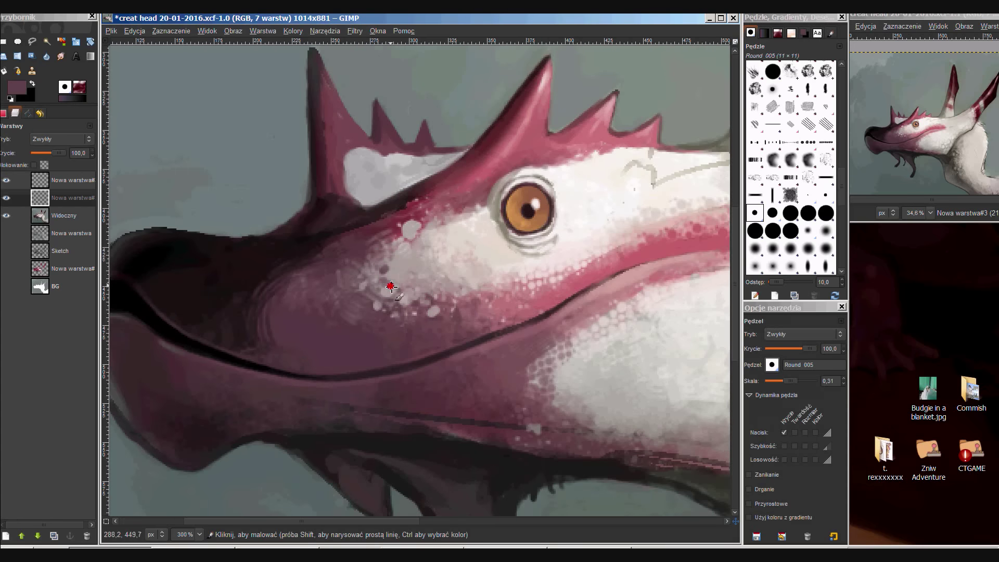
drag(356, 307, 456, 301)
scroll(453, 299, down, 1)
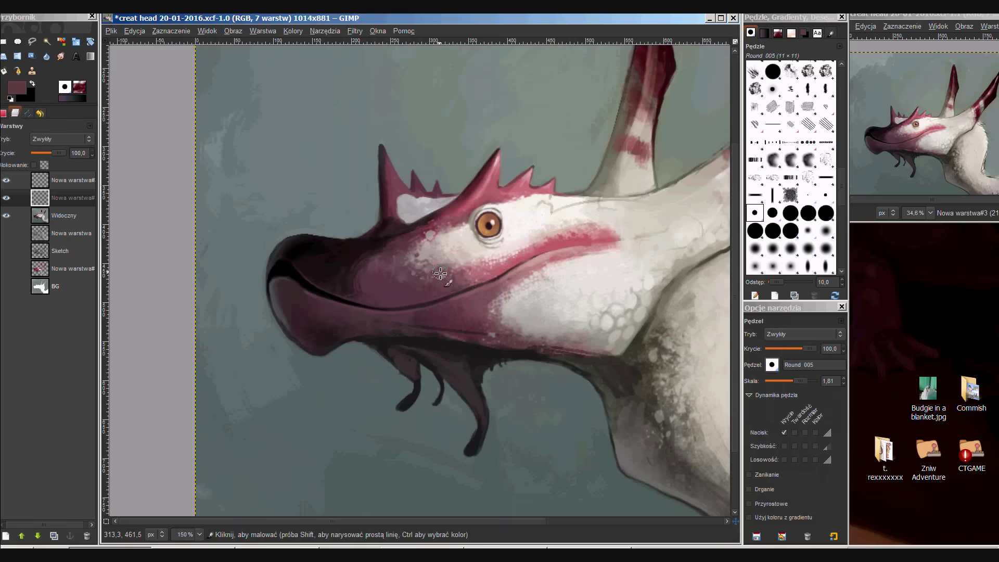
scroll(432, 350, down, 1)
scroll(406, 312, up, 1)
scroll(365, 276, up, 1)
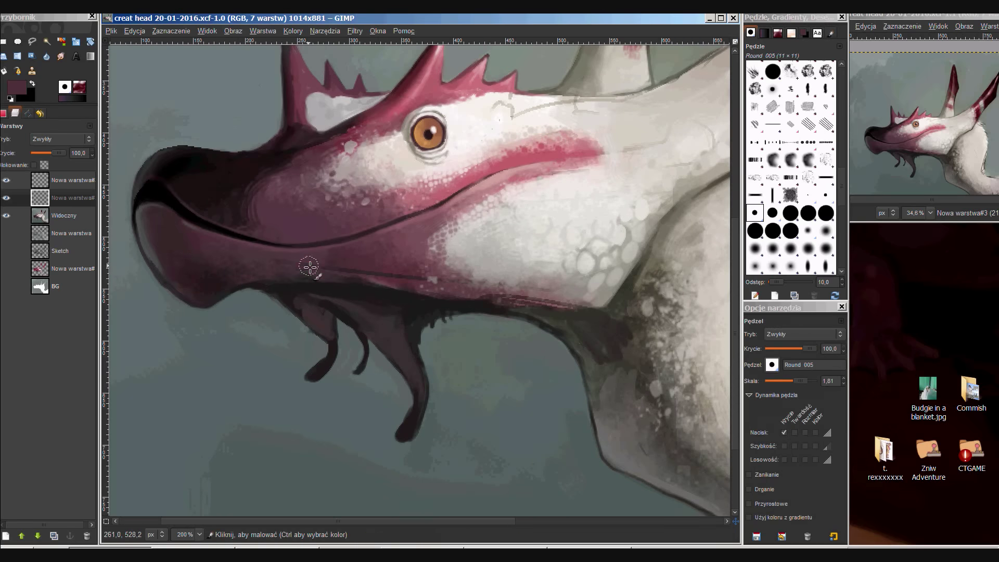
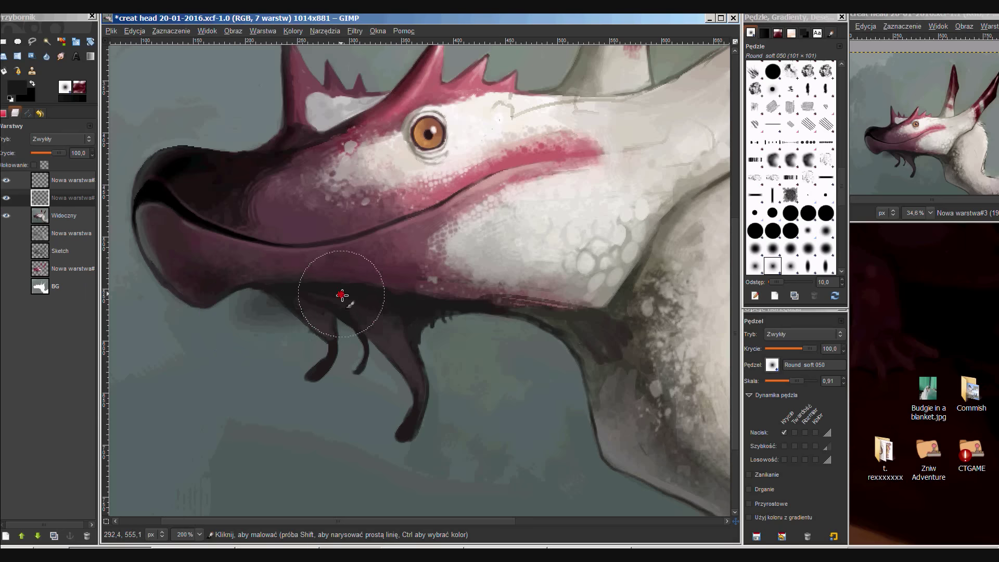
Erase the stray dark paint below the jaw, then return to a soft round paintbrush.
key(shift+e)
drag(280, 316, 564, 350)
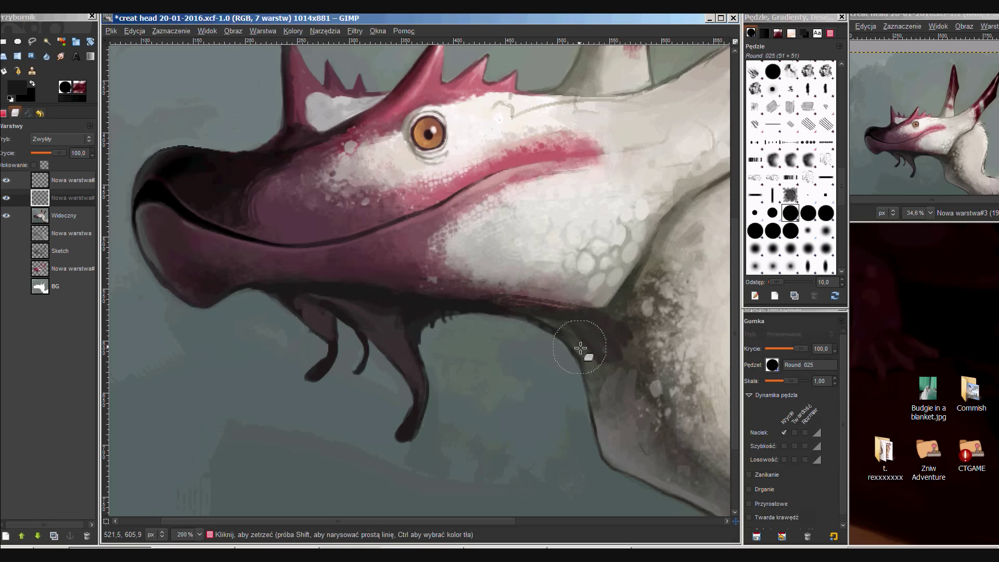
key(p)
click(755, 267)
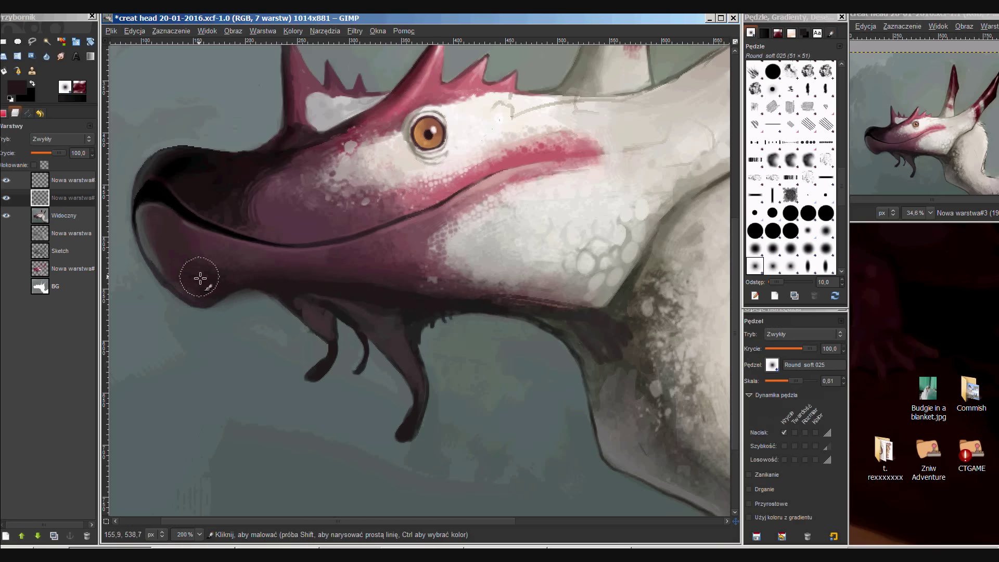
Zoom in on the jaw and paint black shadow strokes along its underside.
key(shift+e)
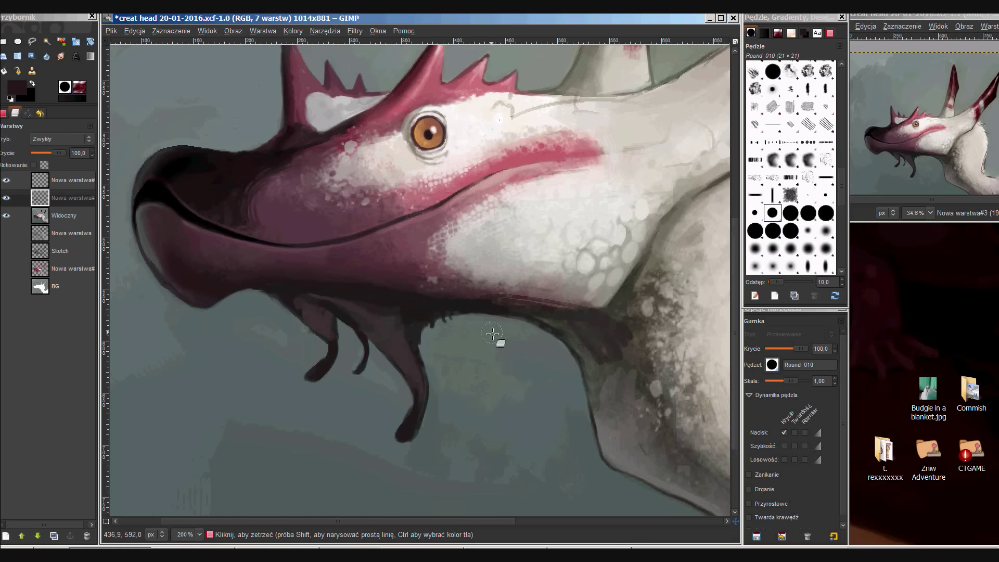
key(plus)
key(p)
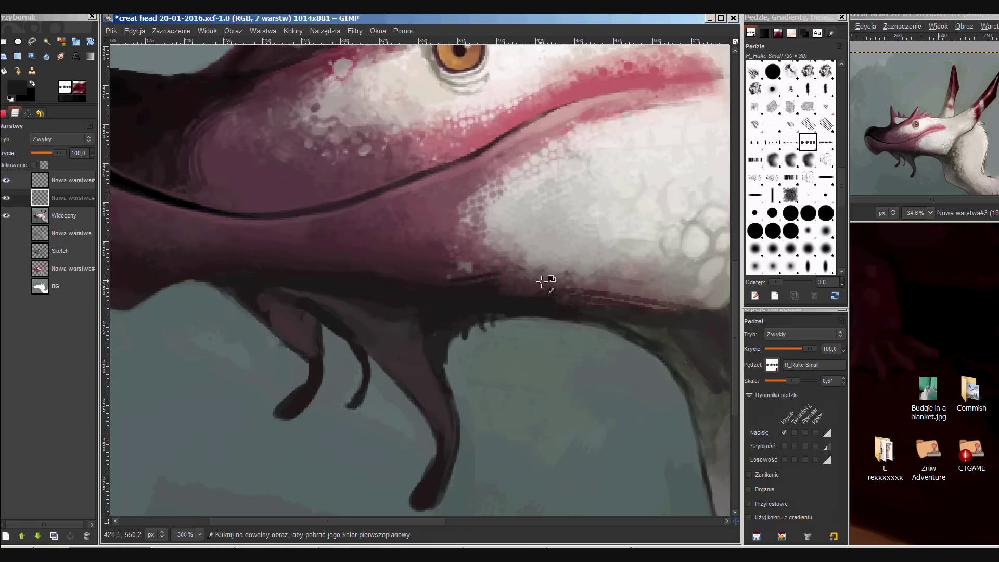
ctrl+click(542, 281)
scroll(551, 289, up, 3)
scroll(429, 332, left, 5)
scroll(424, 345, up, 1)
scroll(422, 326, down, 3)
scroll(423, 326, right, 2)
ctrl+click(476, 308)
drag(475, 312, 509, 312)
Zoom out with a larger brush and paint near-black shading on the neck below the jaw.
scroll(519, 348, up, 1)
scroll(518, 349, right, 2)
scroll(464, 334, right, 2)
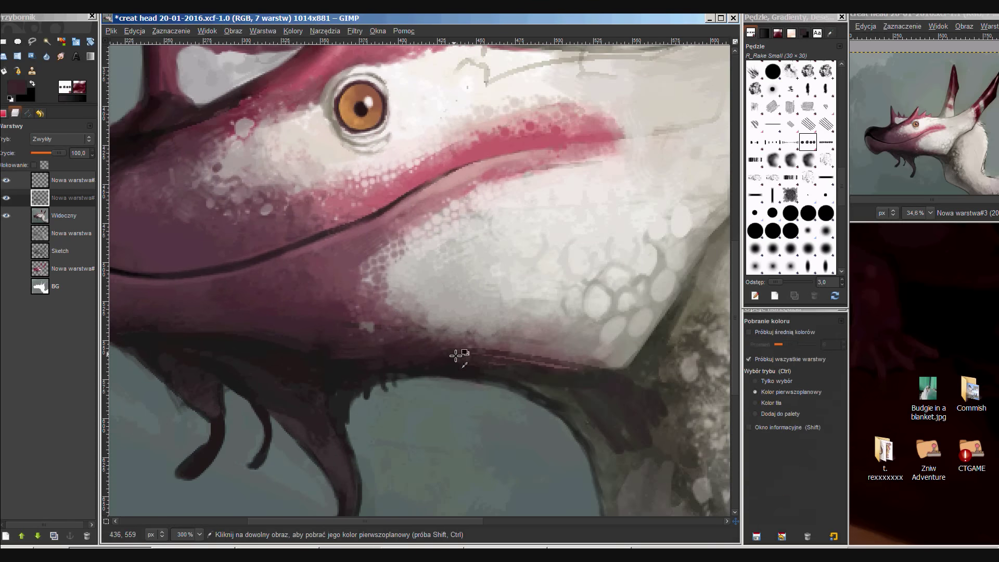
scroll(656, 337, right, 2)
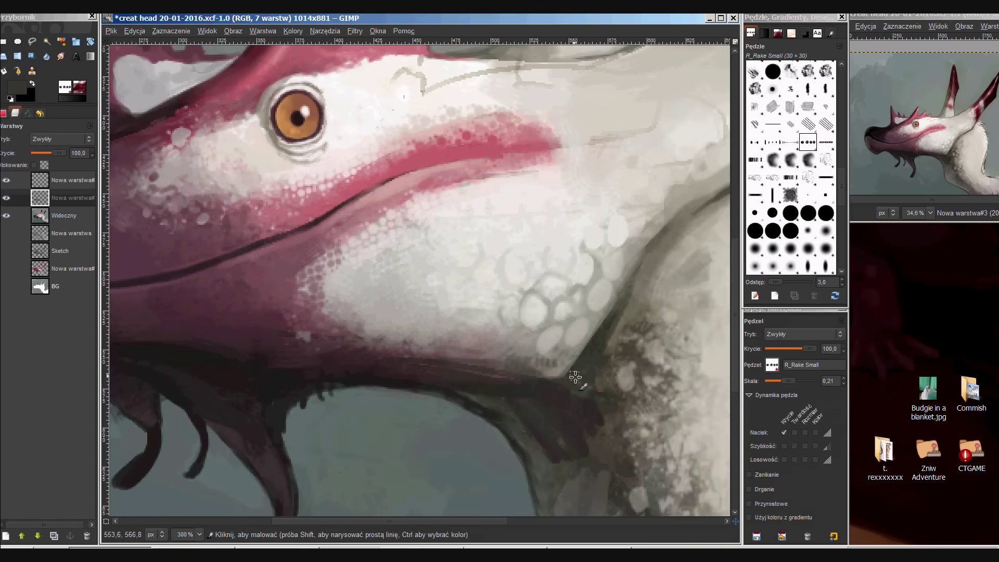
key(minus)
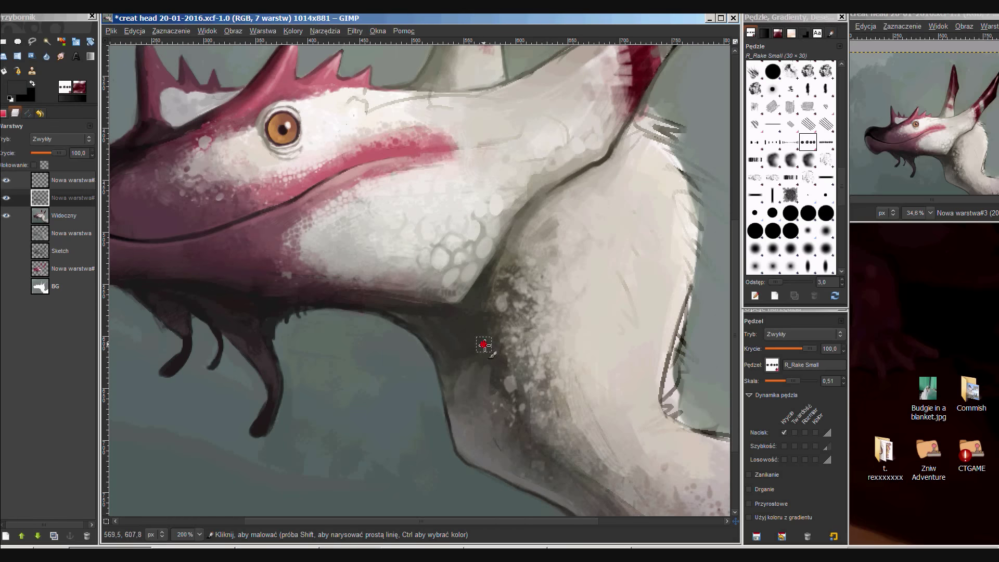
key(minus)
ctrl+click(479, 367)
ctrl+click(457, 358)
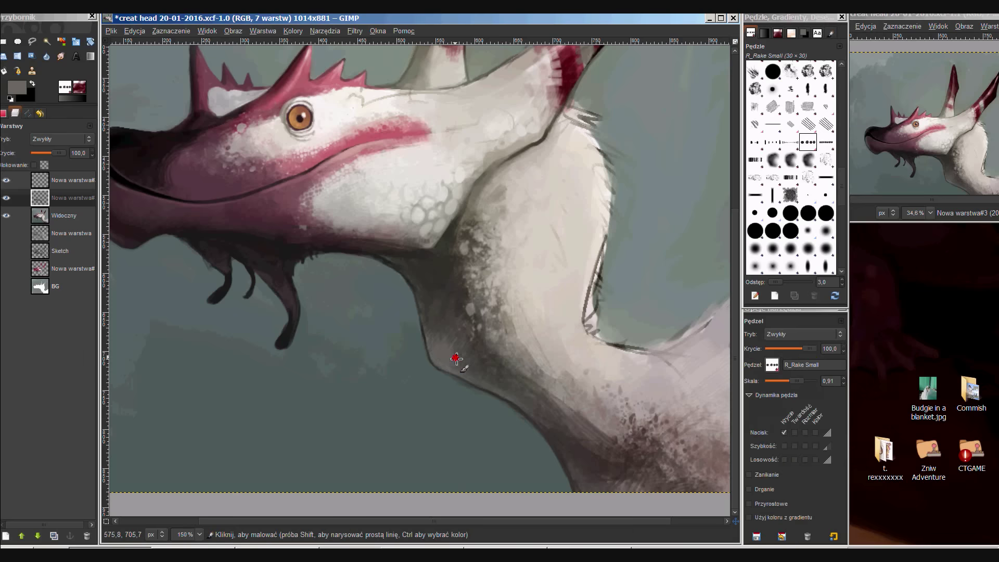
ctrl+click(457, 346)
mouse_move(458, 333)
mouse_down()
mouse_move(457, 301)
mouse_move(437, 281)
mouse_up()
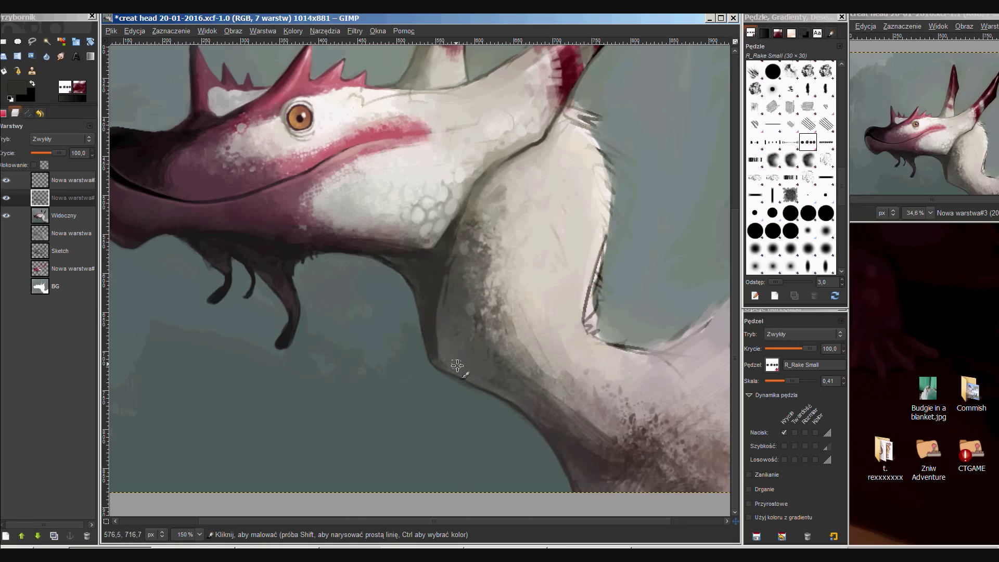
scroll(543, 413, down, 1)
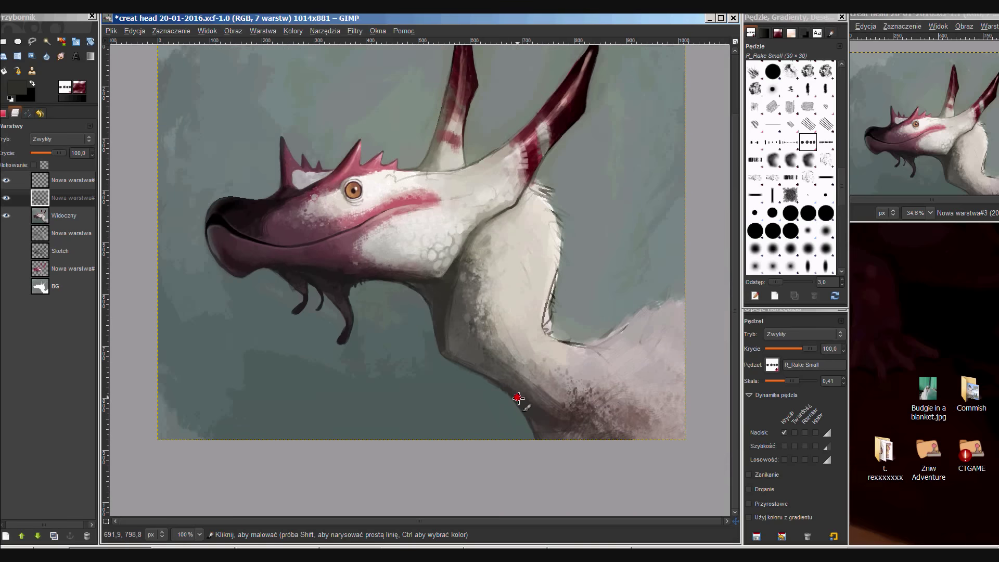
Darken the edge of the neck with a small round brush.
scroll(520, 406, up, 1)
scroll(311, 285, up, 1)
key(p)
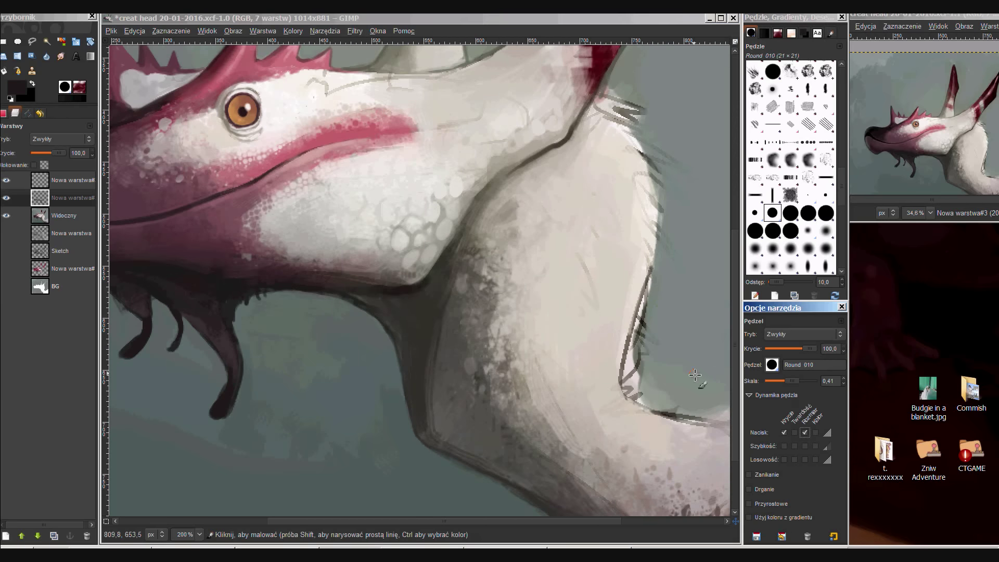
drag(451, 239, 436, 274)
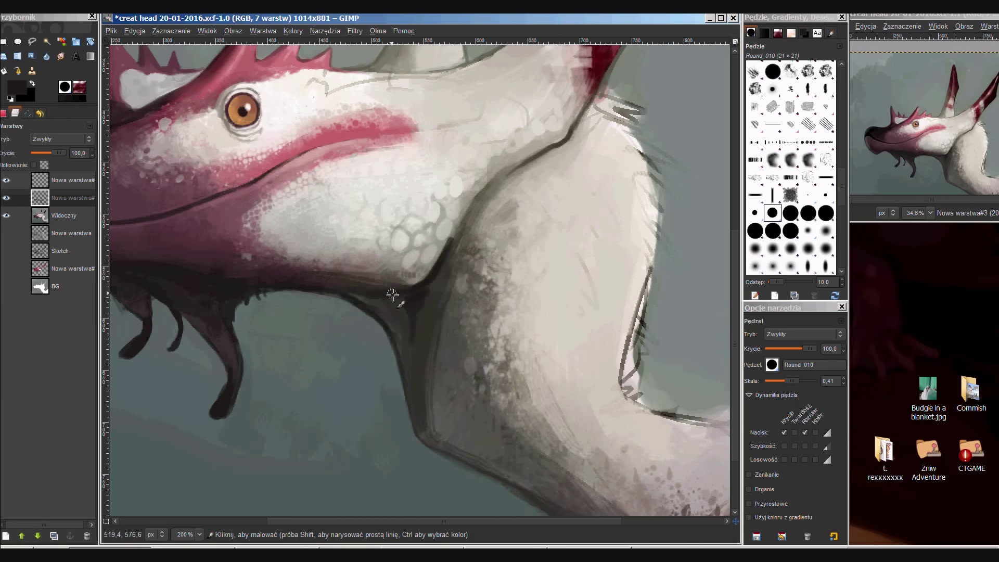
Set up a smaller rake brush with pale head tones for highlights near the horns.
scroll(458, 255, up, 3)
scroll(458, 255, right, 1)
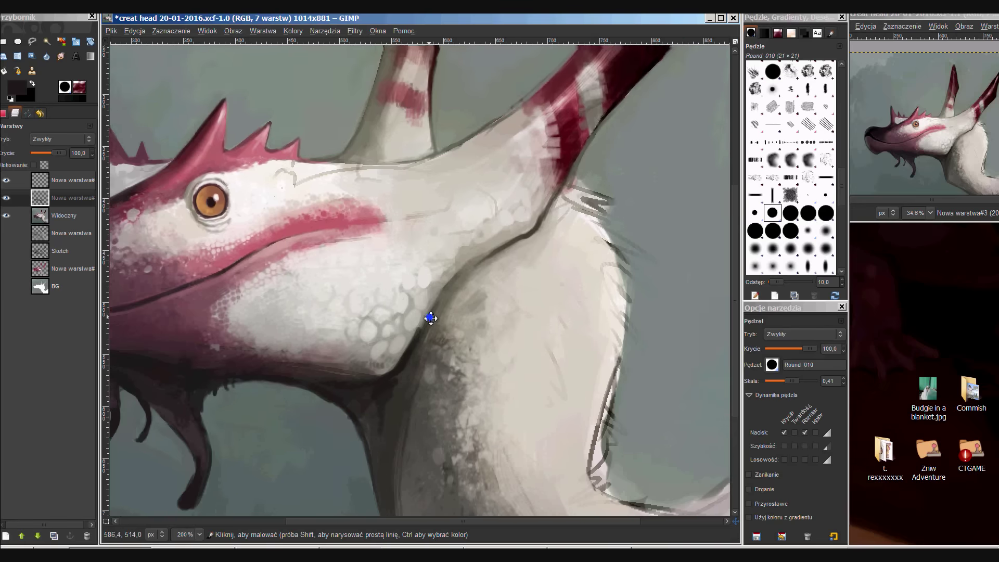
scroll(417, 286, up, 3)
ctrl+click(409, 259)
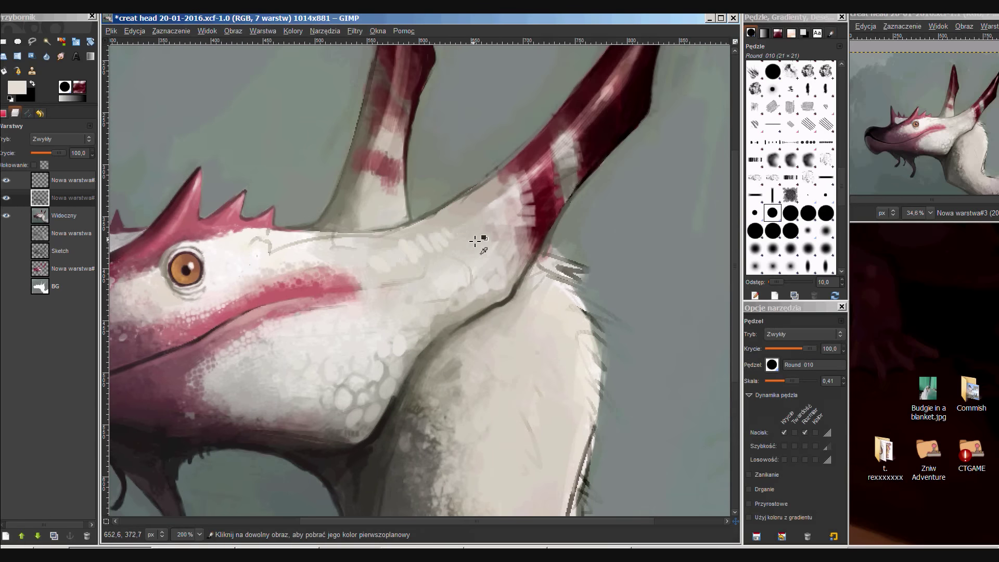
scroll(476, 241, left, 5)
scroll(416, 244, left, 4)
scroll(416, 245, up, 2)
ctrl+click(415, 241)
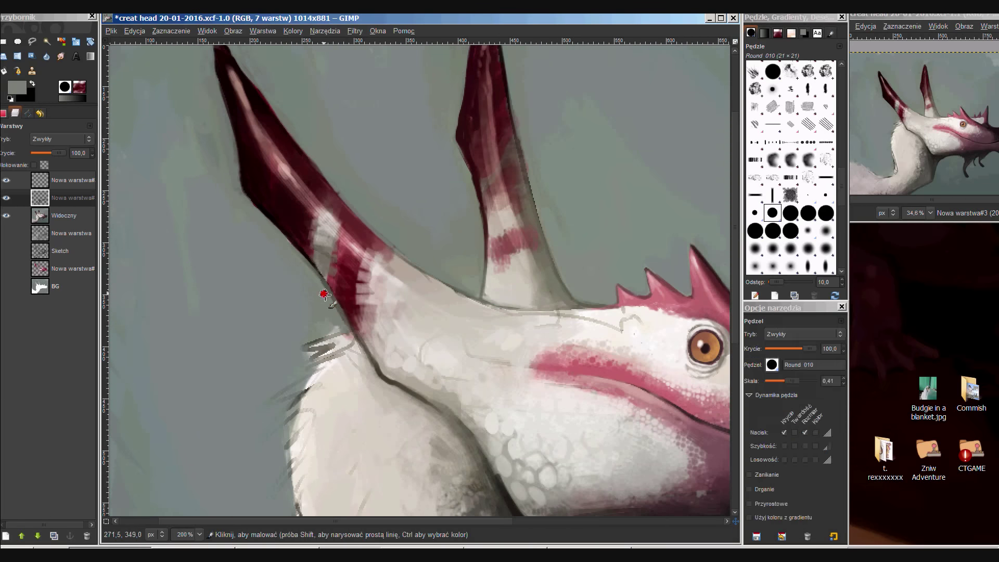
click(826, 141)
ctrl+click(427, 307)
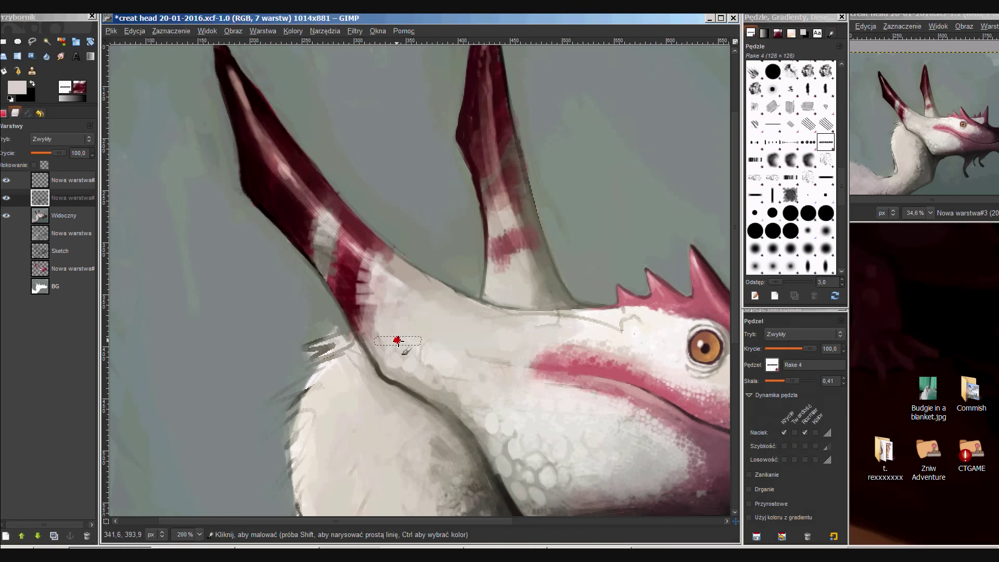
key(bracketleft)
key(bracketleft)
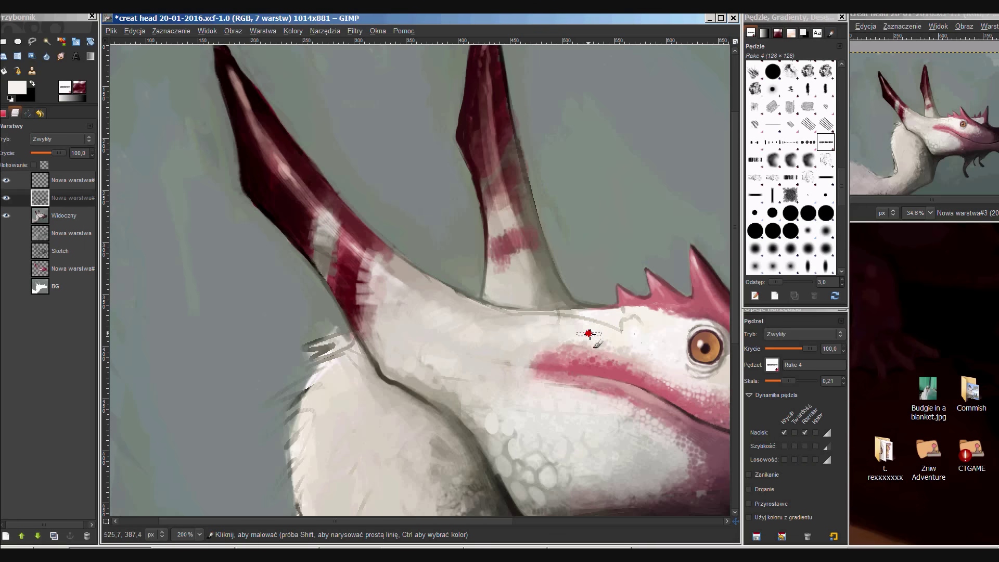
Sample light grey and near-white highlights with a smaller brush, then mirror the view to check.
scroll(589, 333, down, 1)
scroll(589, 333, right, 1)
ctrl+click(596, 318)
scroll(490, 307, down, 1)
scroll(490, 308, right, 2)
ctrl+click(472, 286)
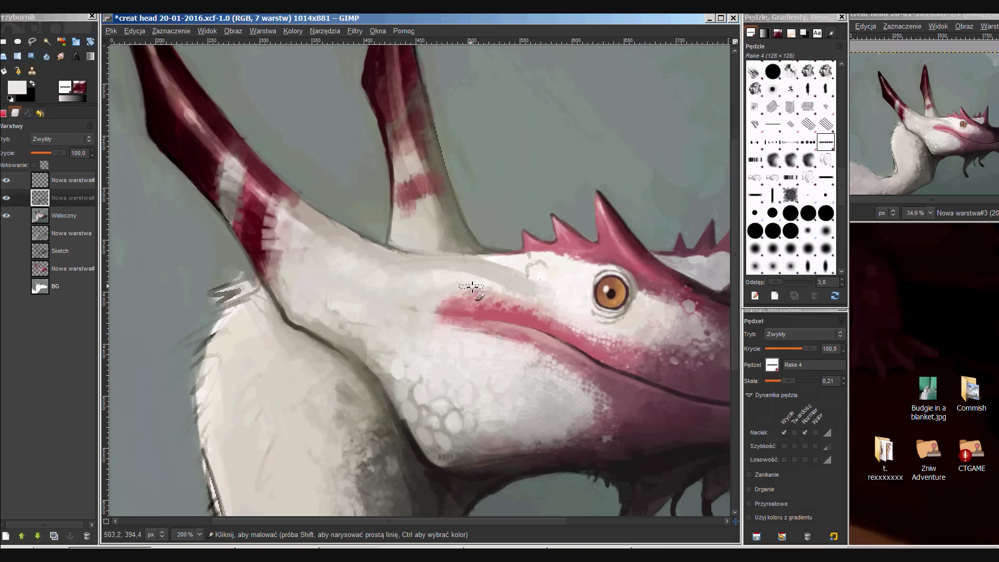
key(bracketleft)
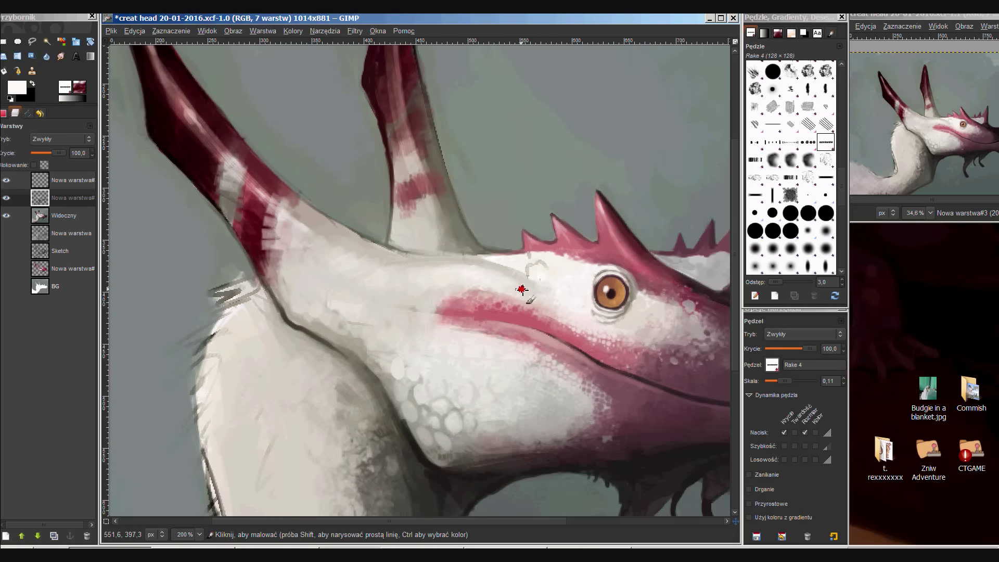
key(h)
Pick an eye-area colour with a tiny round brush and save as creat head 20-01-2016.xcf.
ctrl+click(413, 239)
scroll(422, 238, right, 2)
scroll(423, 239, down, 1)
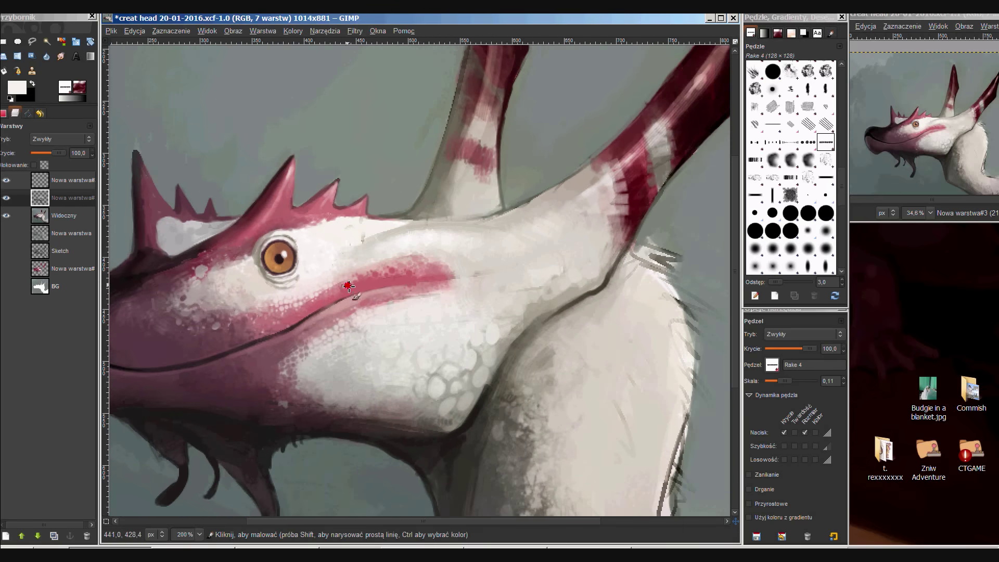
scroll(401, 294, left, 3)
click(755, 214)
key(ctrl+s)
Sample black for the mouth line and light grey from the head.
scroll(442, 302, left, 2)
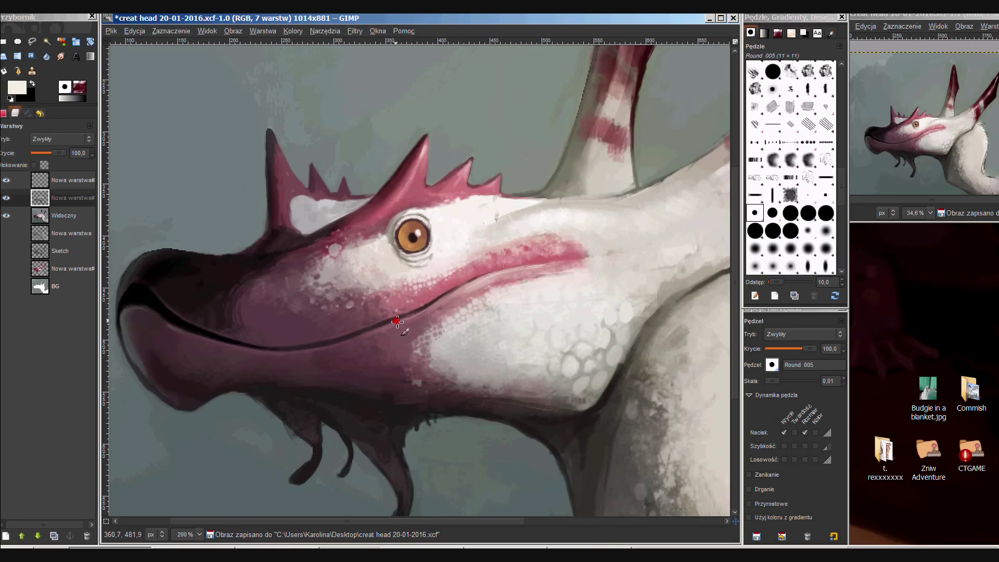
scroll(424, 339, left, 3)
scroll(424, 339, up, 2)
ctrl+click(256, 264)
scroll(257, 264, down, 2)
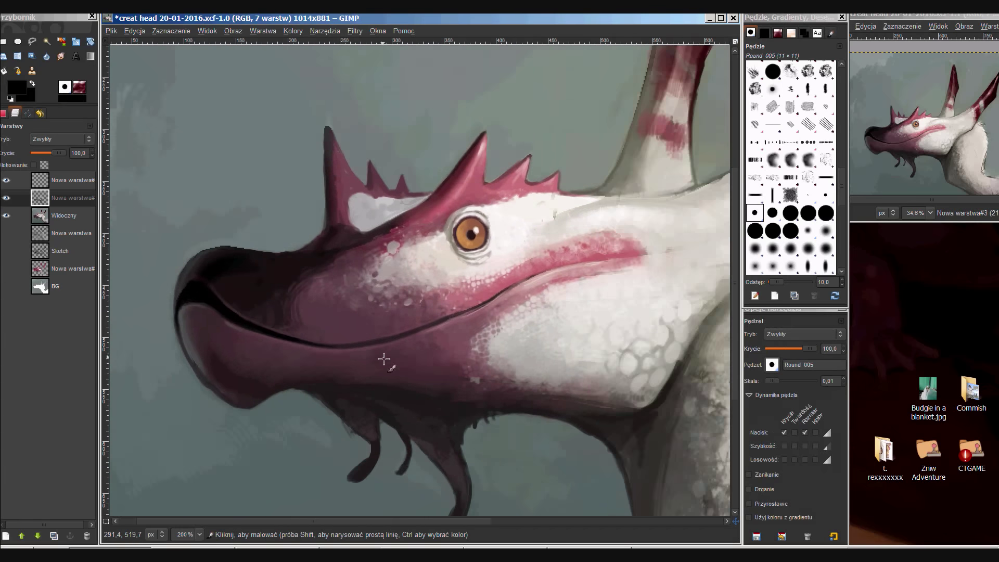
scroll(437, 339, right, 1)
scroll(437, 339, up, 2)
scroll(437, 339, left, 1)
scroll(468, 270, right, 3)
ctrl+click(500, 243)
Load cream-white with the S_Smudge Cheese brush, view at 100%, and compare layer visibility.
key(period)
key(period)
key(period)
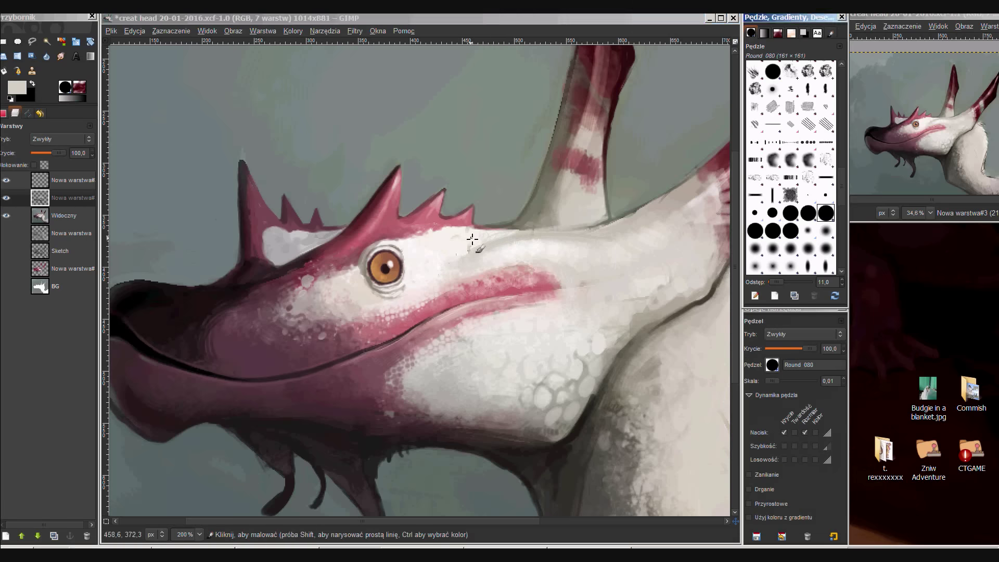
ctrl+click(471, 250)
ctrl+click(494, 254)
scroll(437, 265, right, 2)
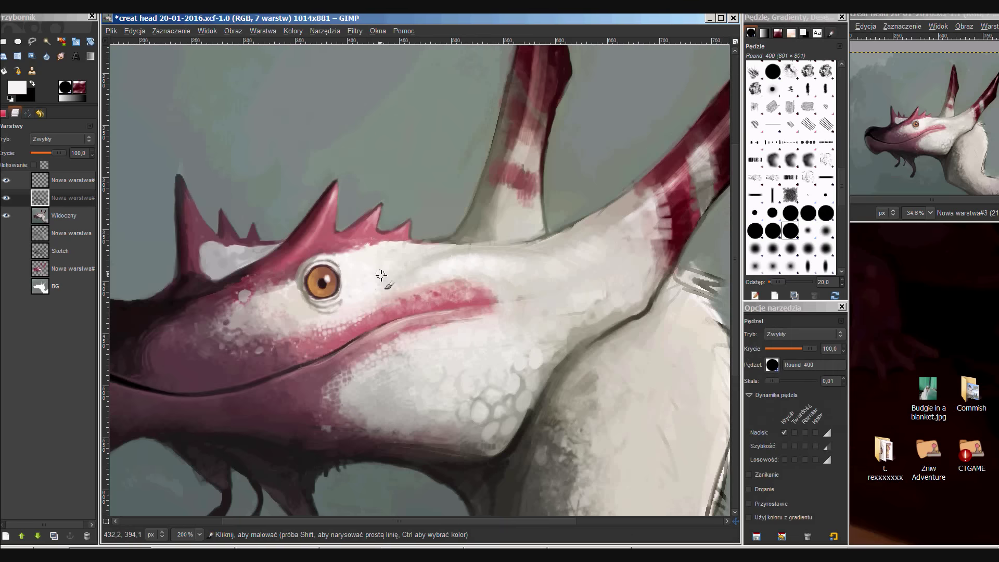
scroll(791, 166, down, 2)
scroll(790, 166, down, 2)
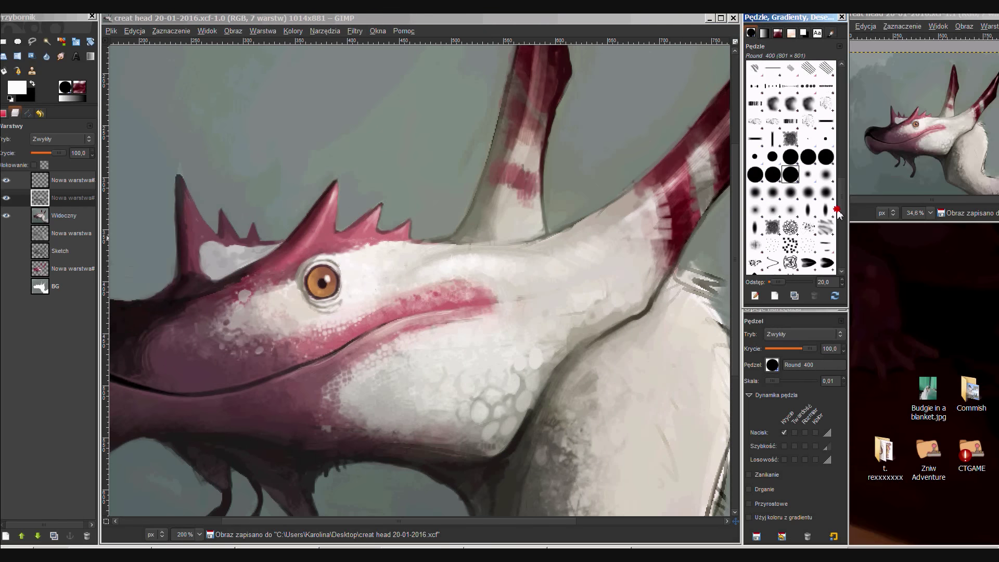
click(790, 216)
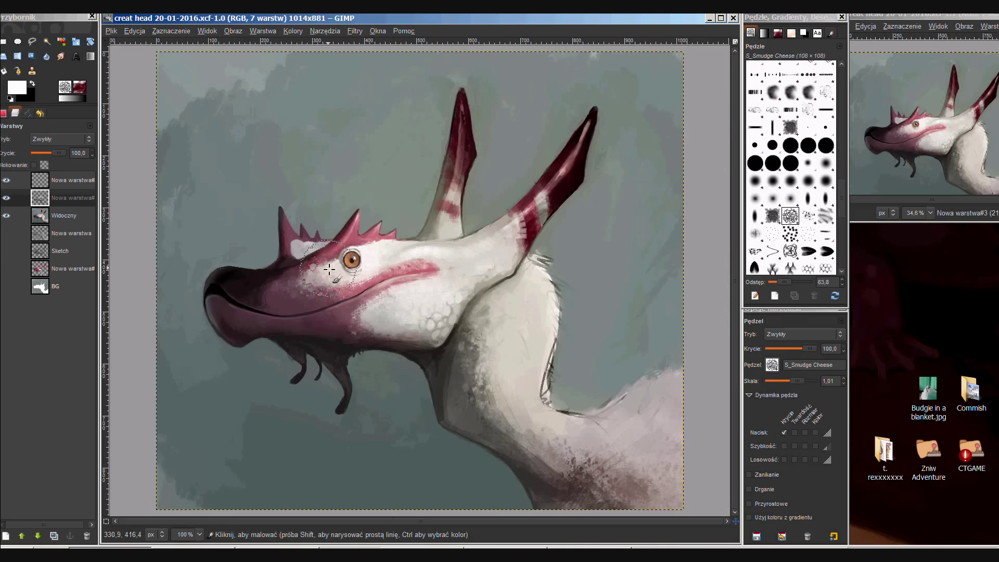
key(1)
click(5, 201)
click(5, 200)
Create a new layer from visible and paint cell-like scale texture over the cheek.
right_click(69, 200)
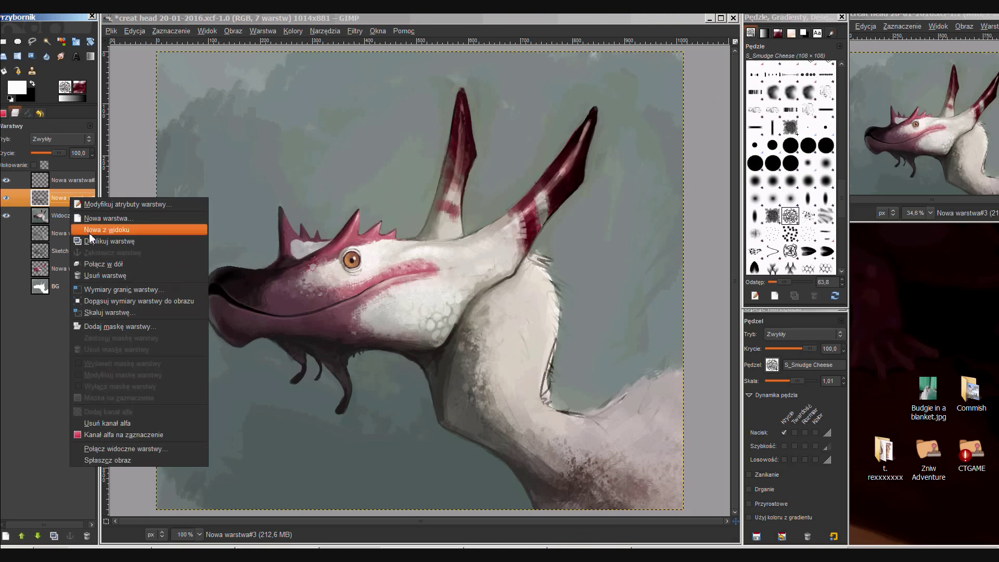
click(117, 218)
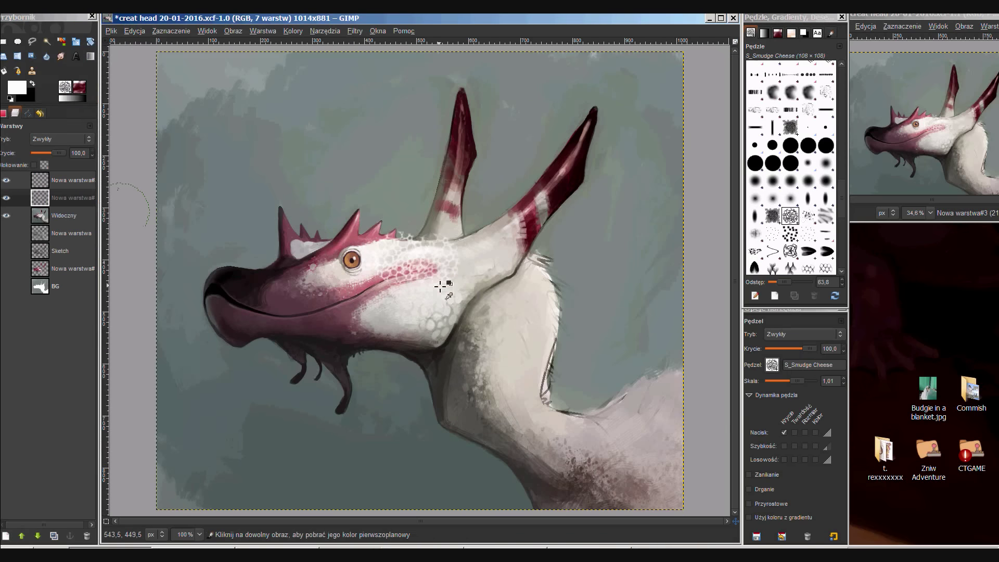
mouse_move(399, 260)
mouse_down()
mouse_move(424, 278)
mouse_move(469, 260)
mouse_up()
key(2)
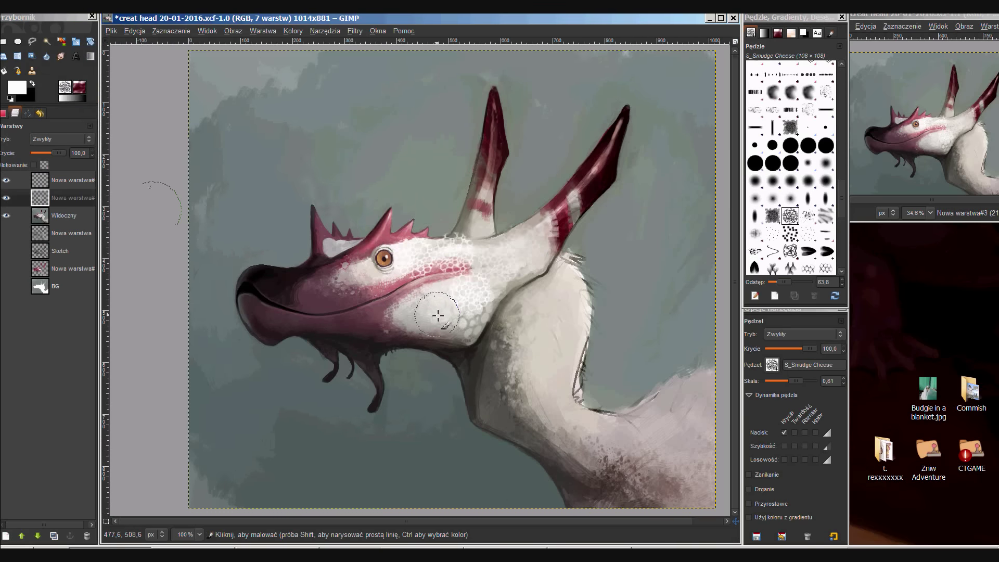
Erase the scale texture off the pink cheek band and dab grey shading beside the cheek.
key(shift+e)
click(790, 145)
drag(502, 250, 386, 303)
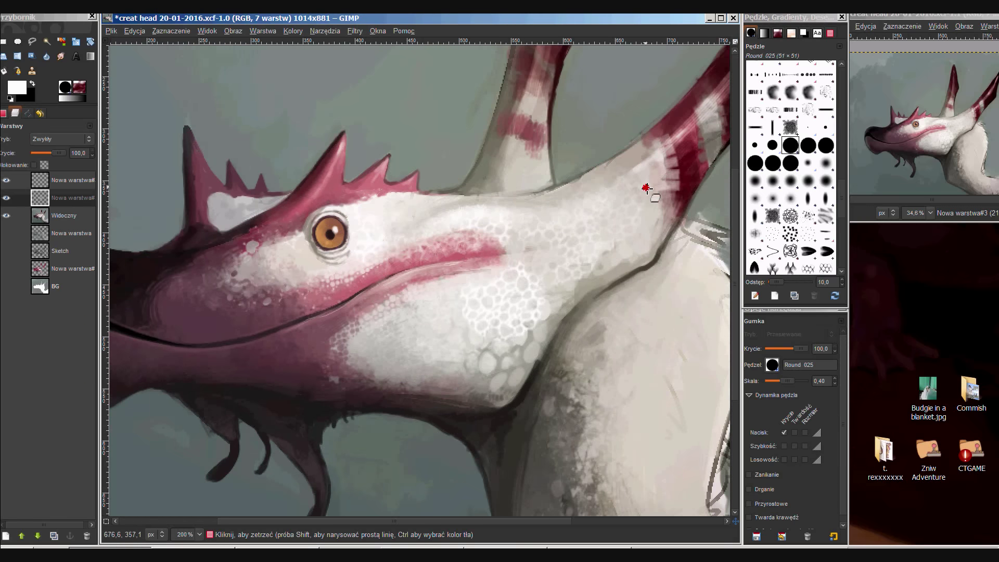
key(p)
key(1)
key(2)
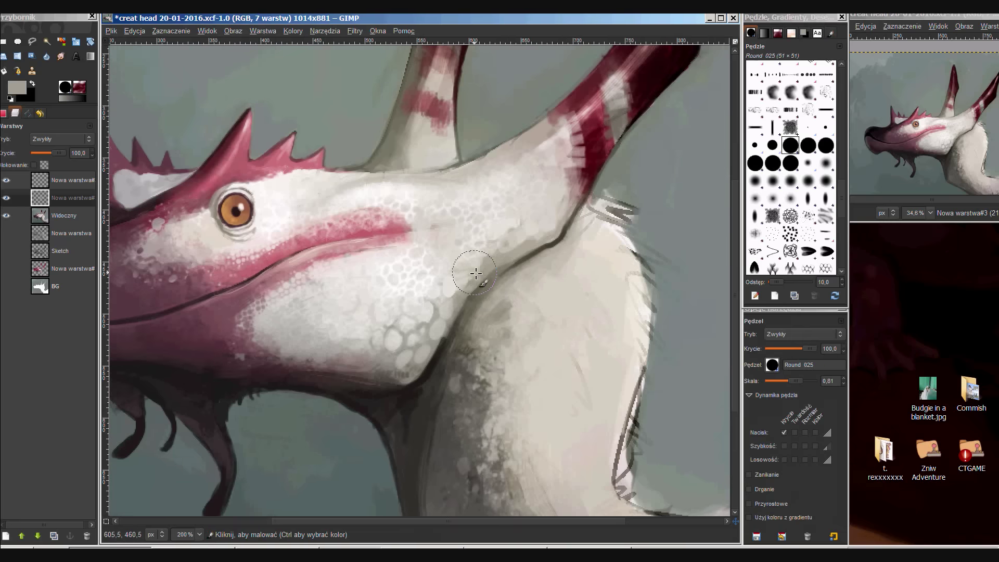
drag(458, 272, 460, 278)
Pick a smaller round brush with horn-base grey, flip the image horizontally, and save.
key(bracketleft)
key(bracketleft)
scroll(529, 280, up, 3)
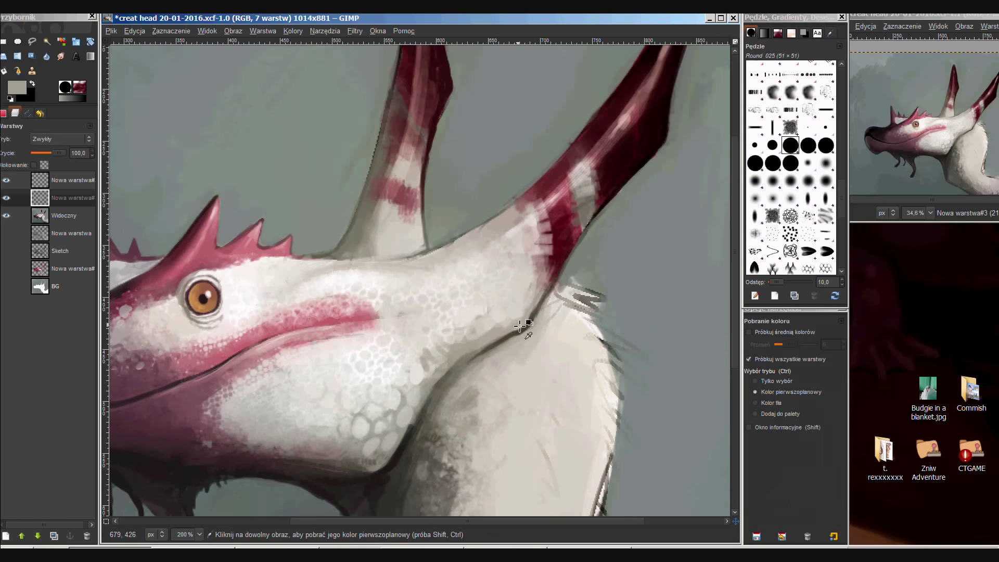
click(773, 145)
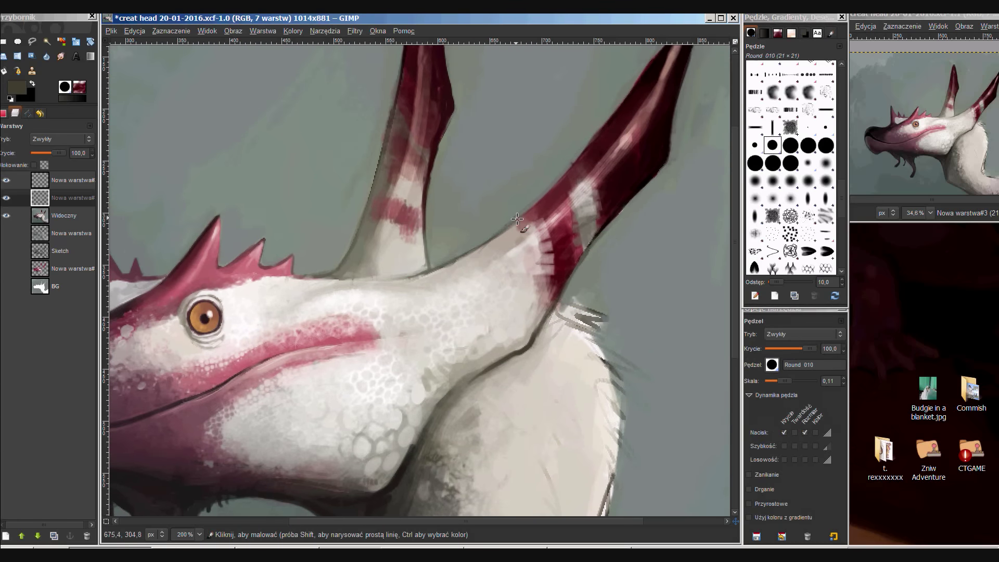
ctrl+click(483, 234)
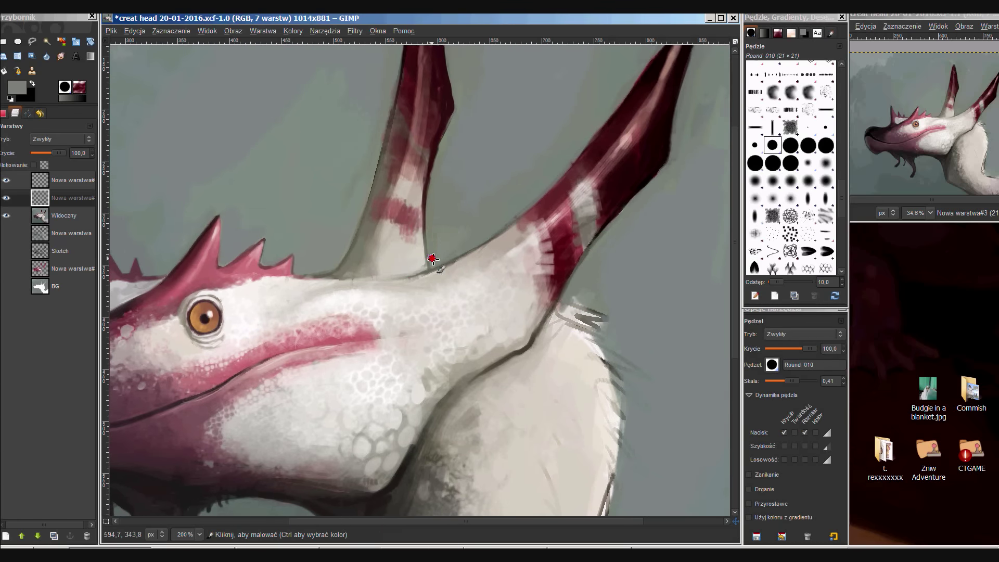
key(1)
key(shift+h)
key(ctrl+s)
click(71, 197)
Delete the top layer and stamp Scale05_Anim scales onto the neck.
right_click(70, 190)
click(86, 260)
scroll(841, 211, down, 1)
scroll(791, 171, down, 2)
click(790, 227)
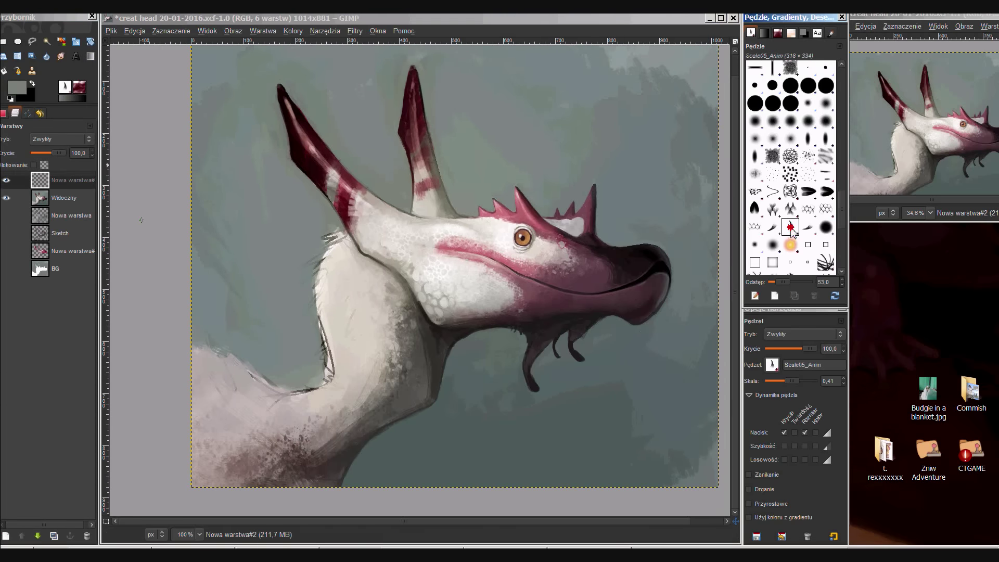
scroll(383, 367, up, 1)
key(bracketleft)
key(bracketleft)
ctrl+click(396, 271)
click(354, 323)
click(362, 250)
click(338, 283)
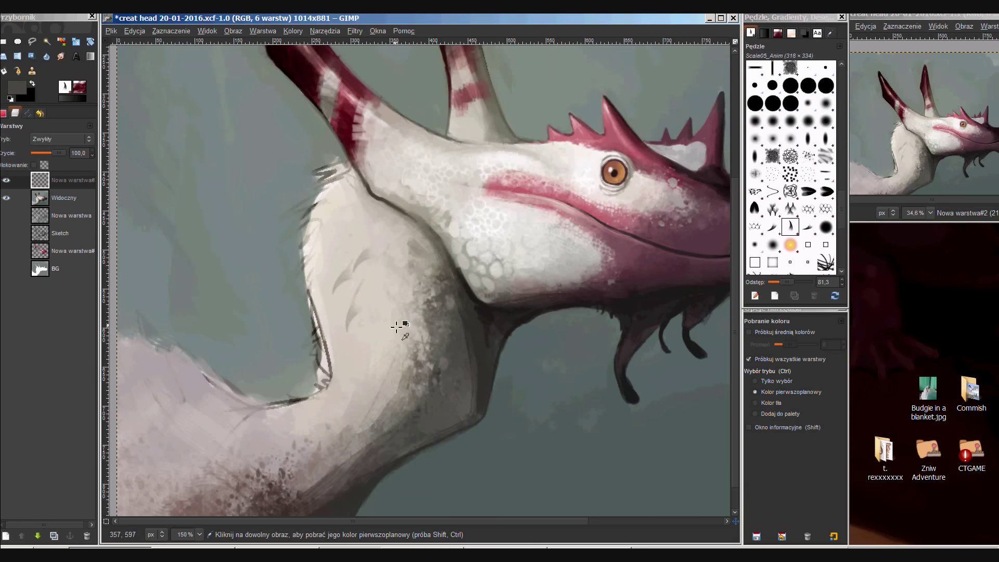
Stamp grey feather shapes on the lower-left neck.
ctrl+click(721, 399)
ctrl+click(435, 252)
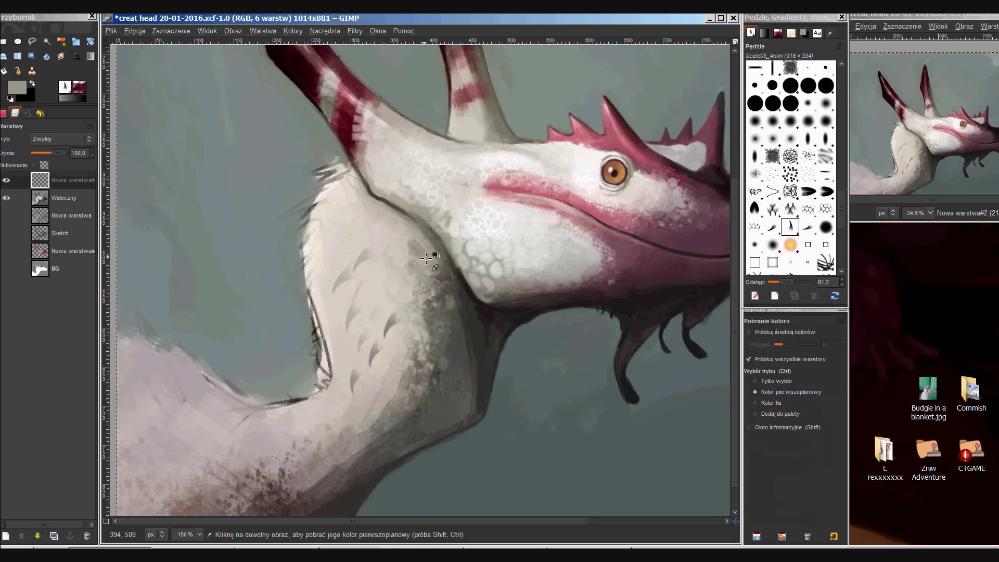
scroll(344, 279, up, 1)
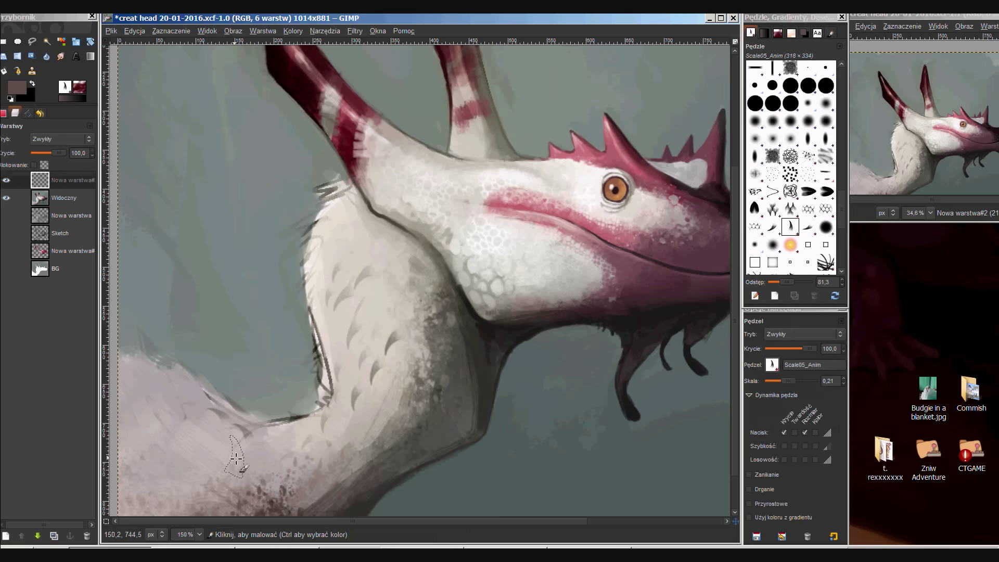
click(142, 383)
click(161, 386)
click(191, 367)
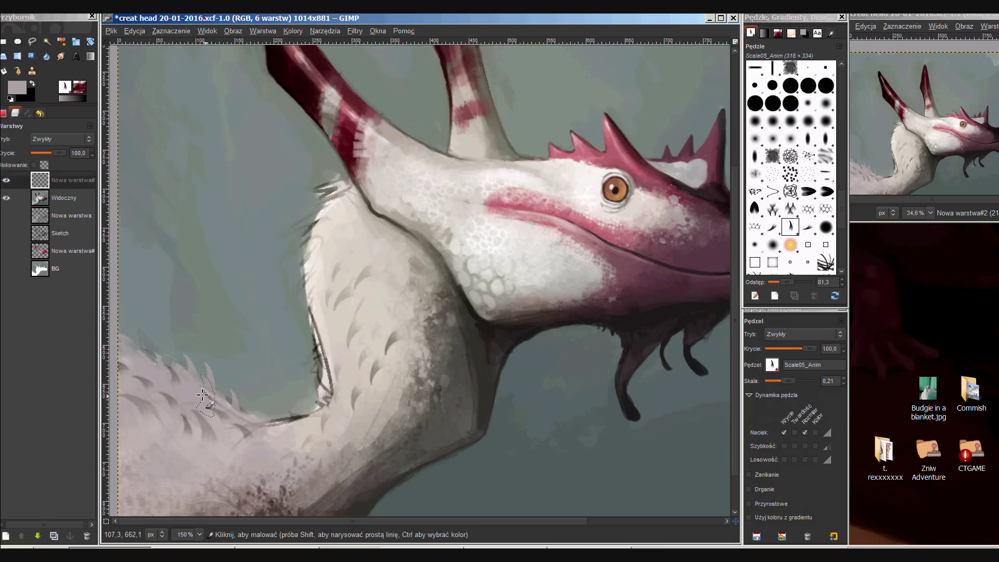
Paint light feather strokes along the neck fur edge.
scroll(202, 394, right, 1)
ctrl+click(297, 269)
drag(294, 353, 284, 320)
drag(289, 208, 263, 196)
drag(284, 294, 269, 273)
key(bracketright)
drag(283, 330, 273, 299)
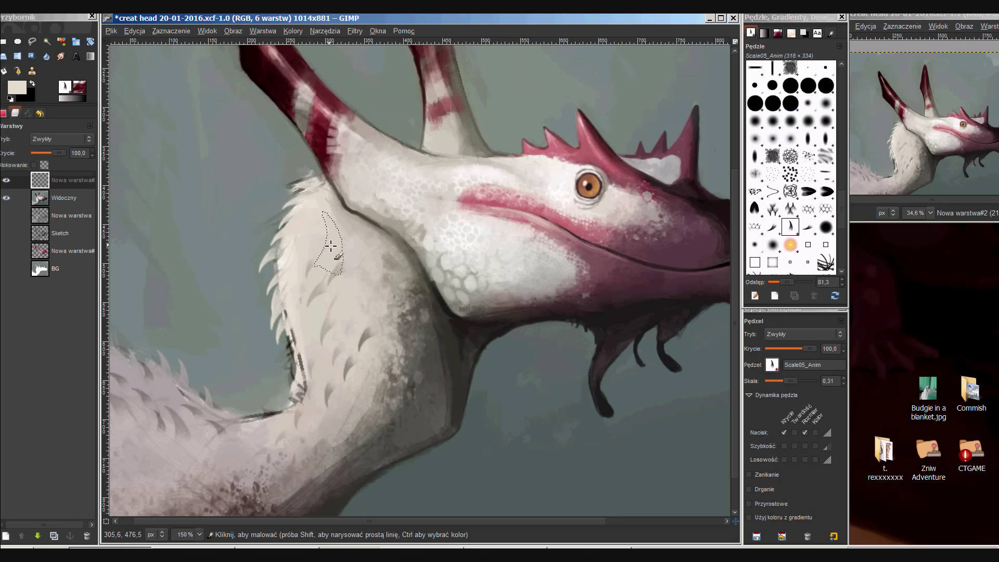
Fill the dark inner-neck gap with fur on Widoczny and stroke the fur's left edge.
click(63, 197)
drag(299, 399, 289, 354)
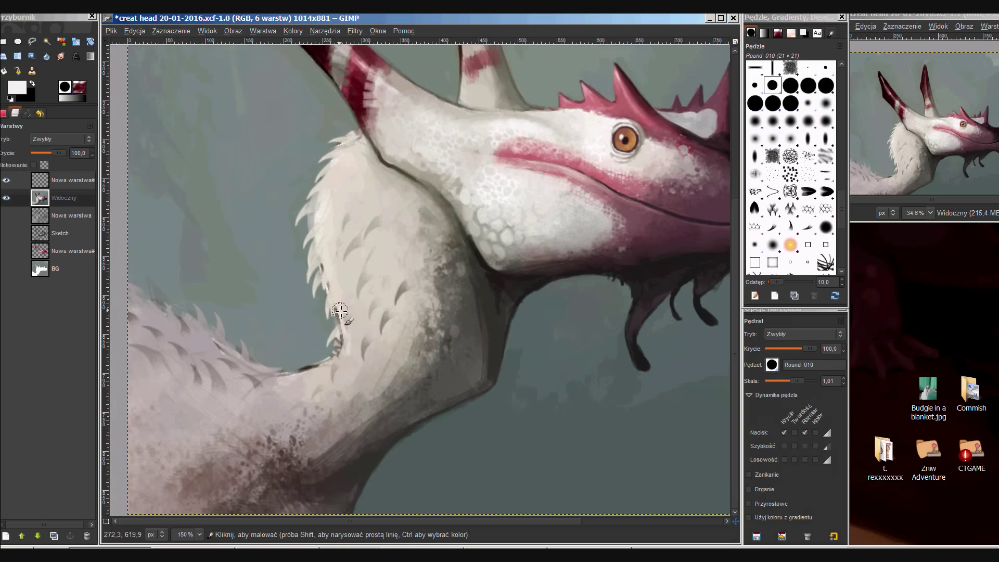
ctrl+click(347, 345)
mouse_move(311, 392)
mouse_down()
mouse_move(348, 345)
mouse_move(290, 363)
mouse_up()
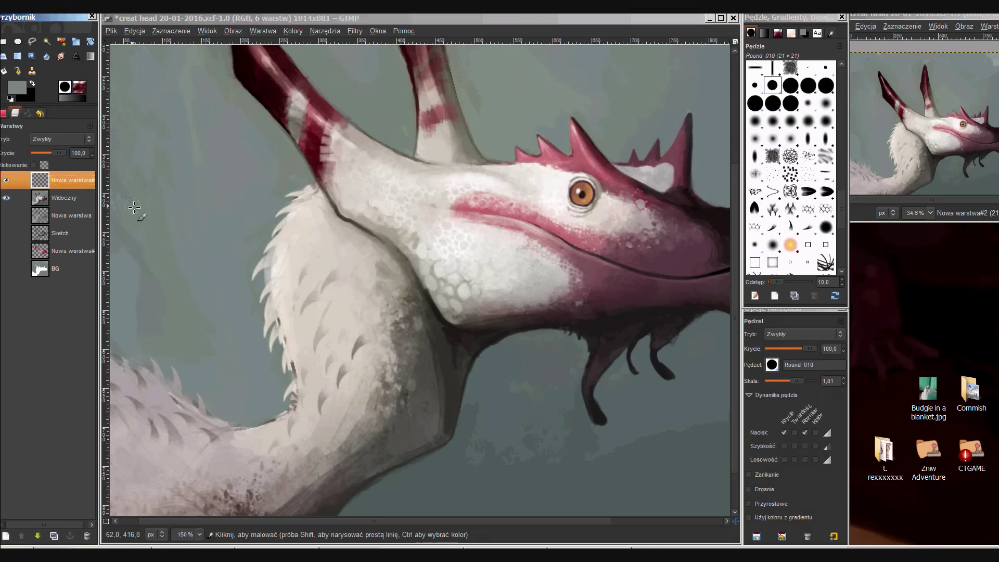
click(790, 228)
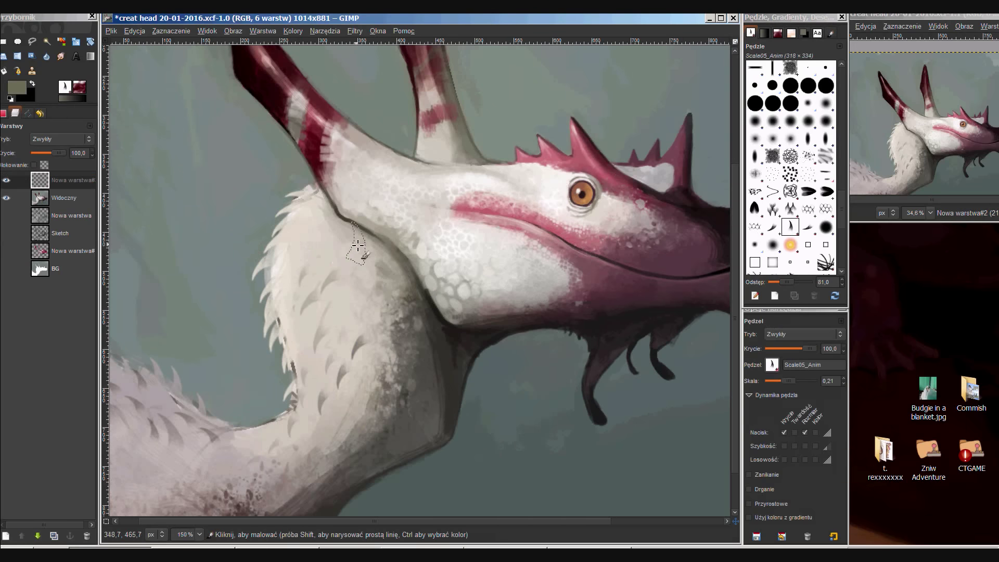
ctrl+click(310, 245)
mouse_move(313, 264)
mouse_down()
mouse_move(285, 274)
mouse_move(327, 340)
mouse_up()
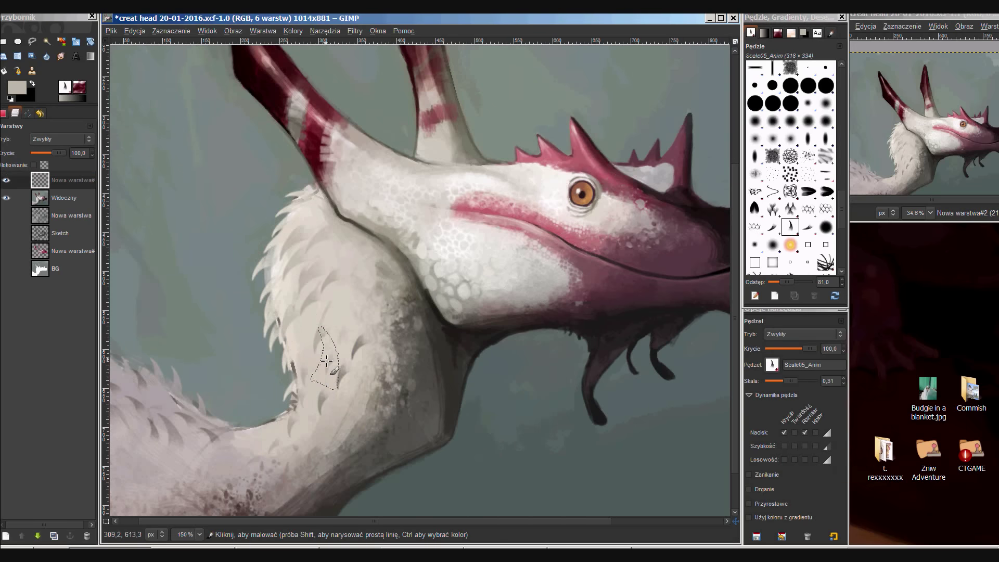
With a smaller brush on the Widoczny layer, soften the fur edge with a faint beige stroke.
key(bracketleft)
key(minus)
key(minus)
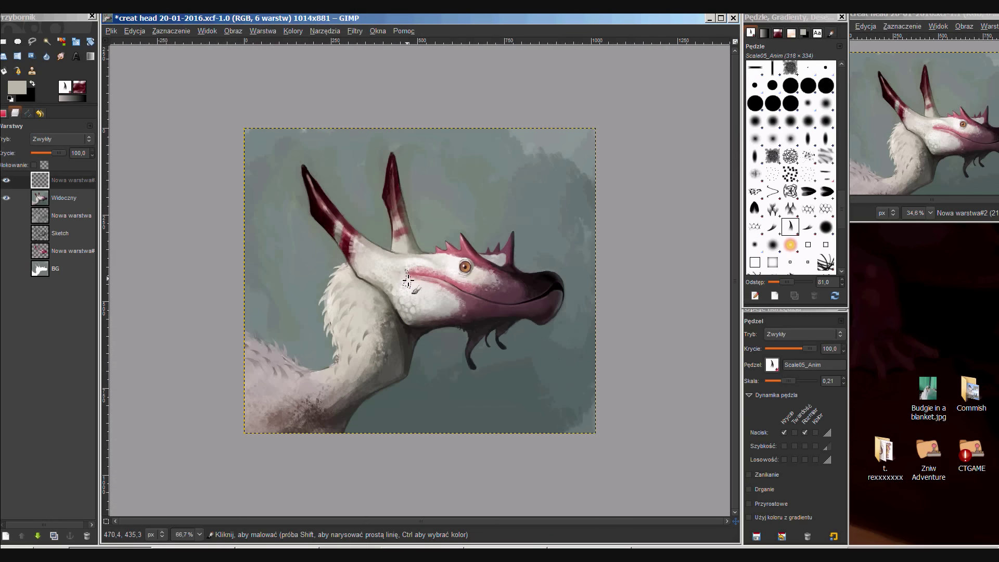
key(2)
scroll(346, 284, down, 2)
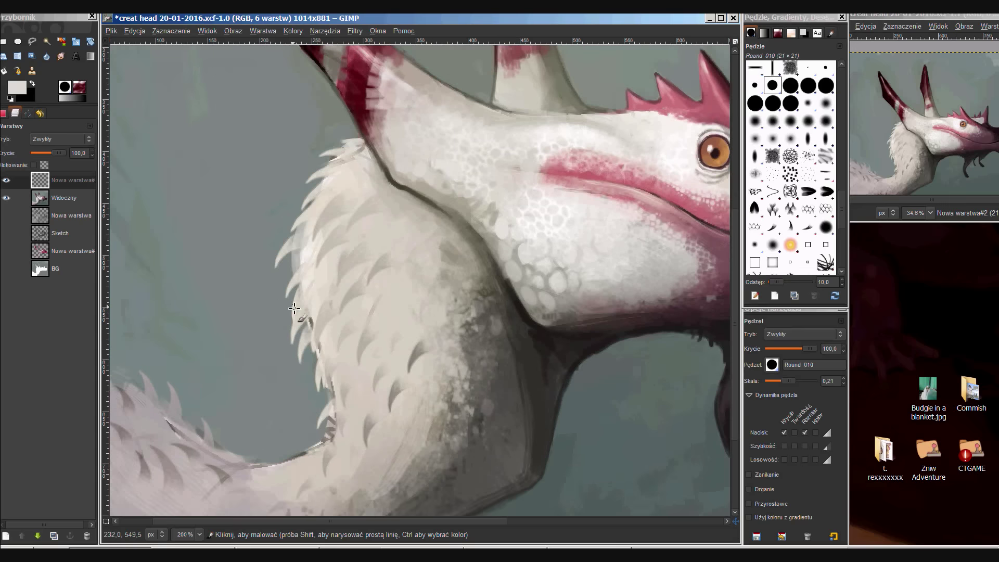
key(Page_Down)
ctrl+click(314, 312)
drag(315, 312, 330, 384)
Flip the image back to its original direction and merge the top layer down.
scroll(303, 458, down, 2)
scroll(303, 458, left, 1)
key(bracketright)
key(bracketright)
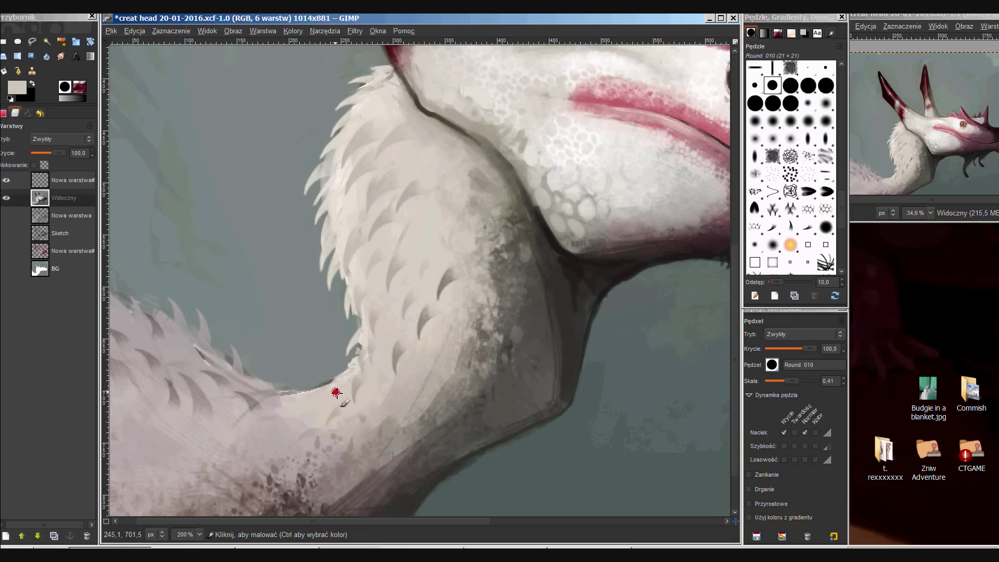
key(1)
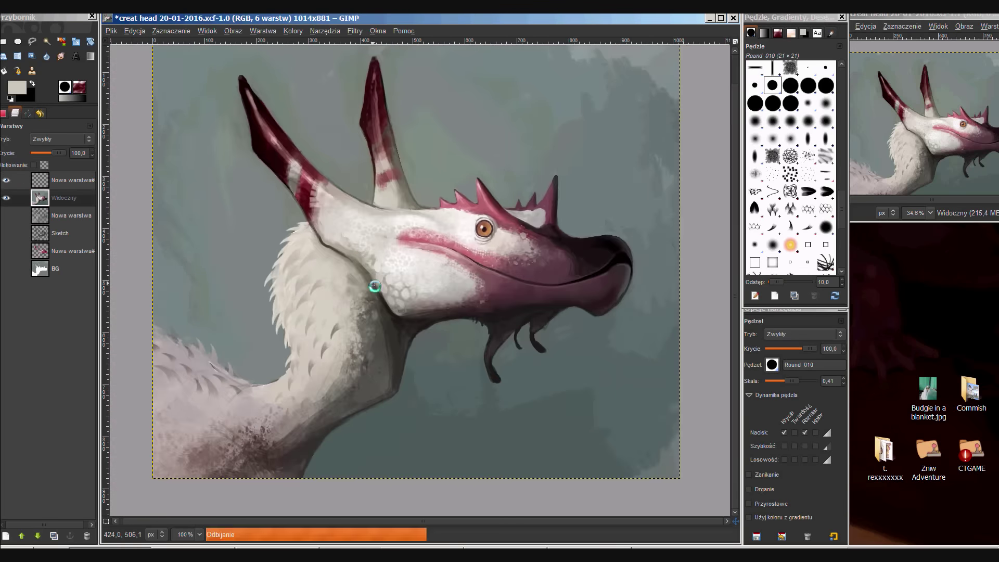
right_click(64, 186)
scroll(188, 281, up, 4)
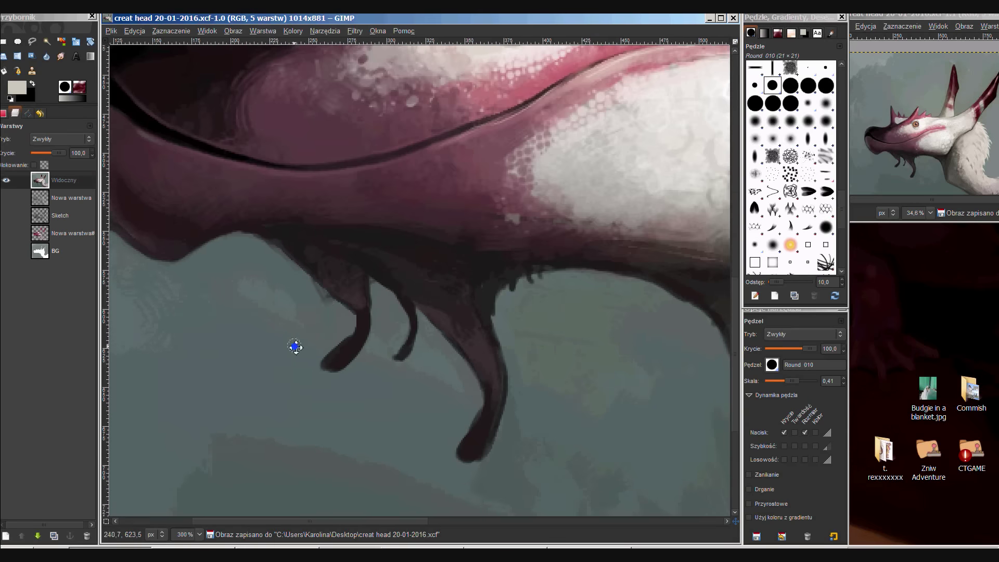
ctrl+click(319, 301)
scroll(319, 301, down, 5)
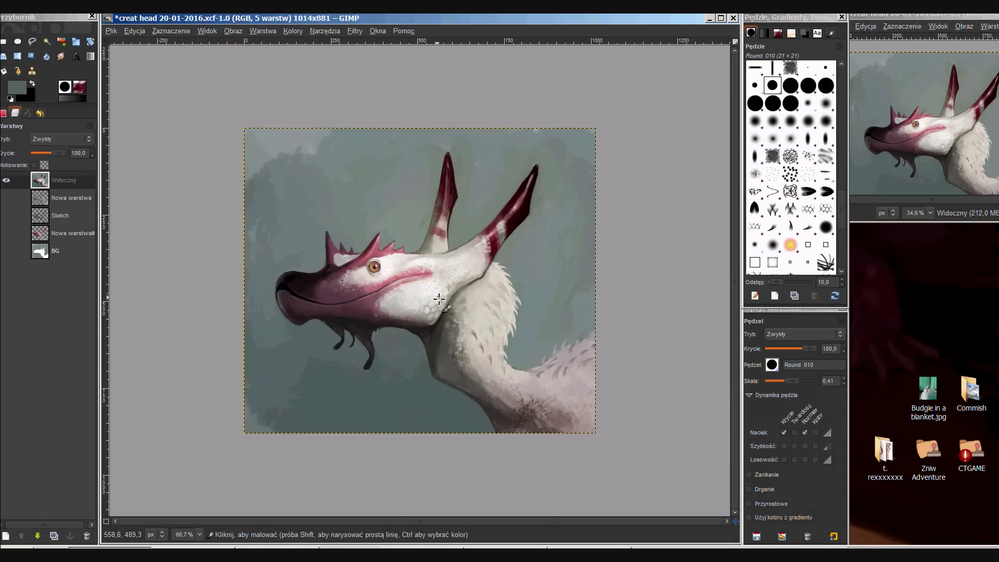
Add a new empty layer on top set to Multiply blend mode.
shift+click(5, 536)
click(62, 139)
click(78, 183)
scroll(772, 364, up, 3)
scroll(773, 365, up, 4)
scroll(772, 365, up, 3)
scroll(772, 365, up, 3)
Stop pressure from changing brush size, and try then undo darker neck shading.
click(805, 432)
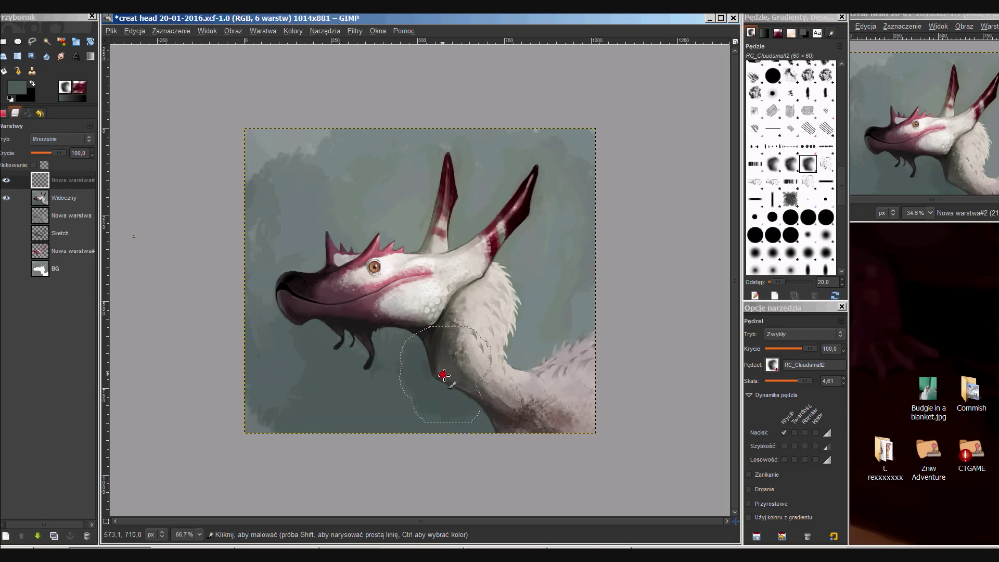
drag(458, 203, 474, 404)
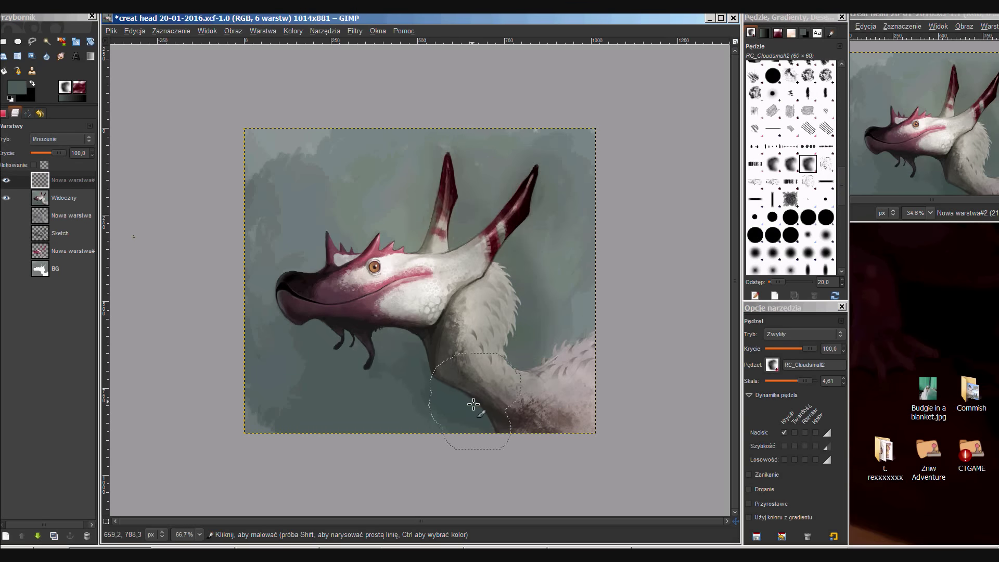
key(ctrl+z)
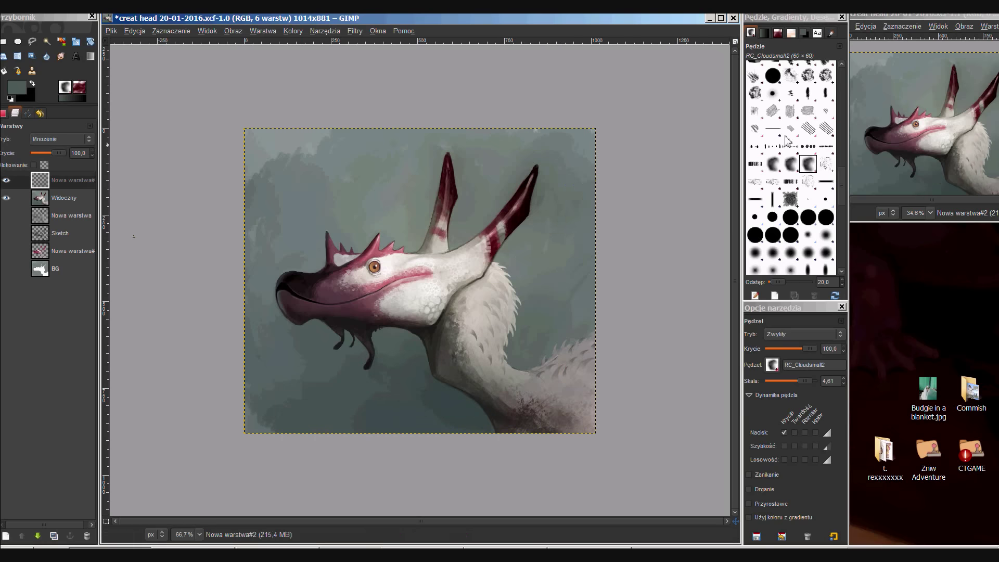
scroll(322, 344, left, 2)
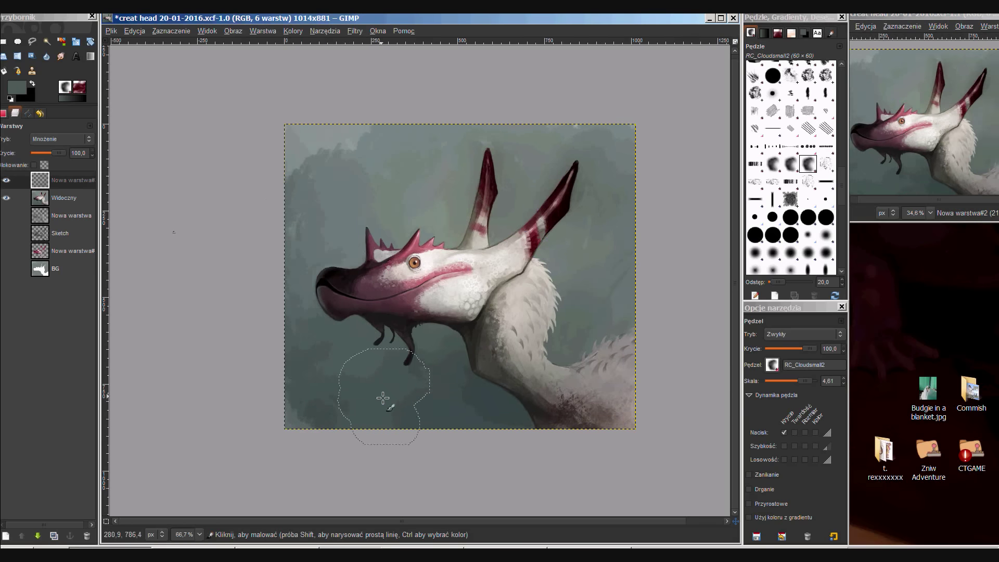
Shrink the brush, compare with the Multiply layer hidden, and add a new Normal layer.
key(bracketleft)
key(bracketleft)
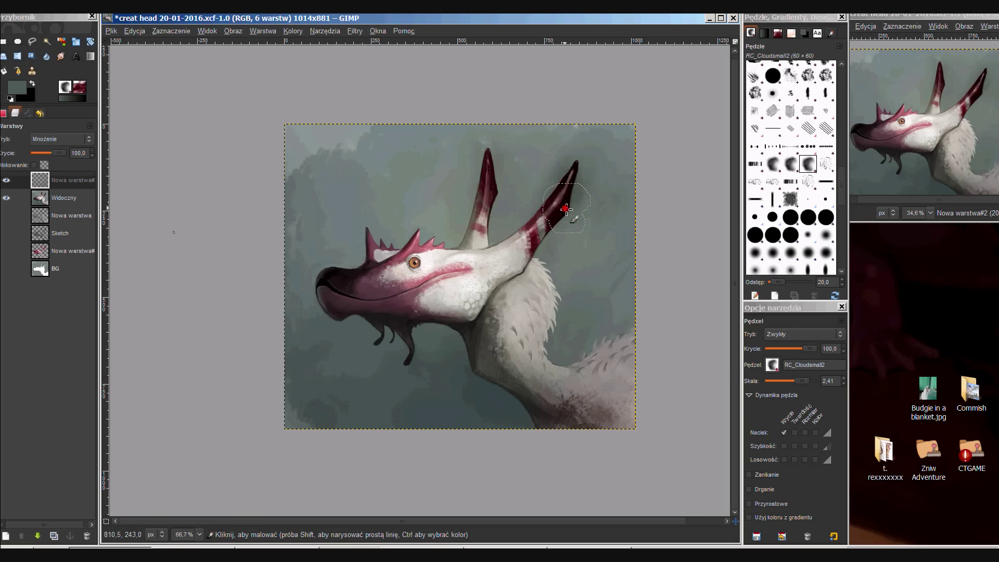
click(4, 180)
click(6, 181)
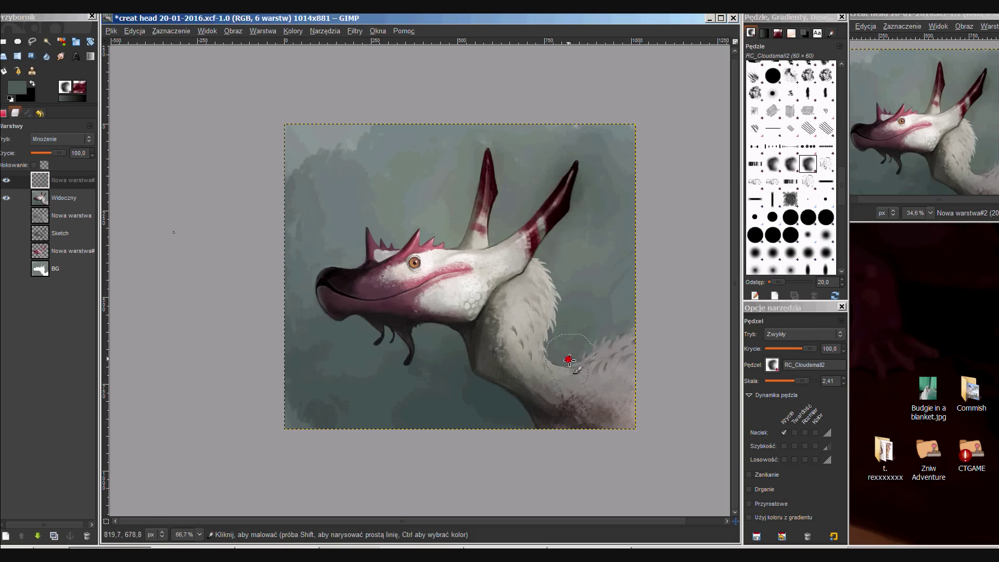
key(shift+ctrl+n)
scroll(395, 364, right, 2)
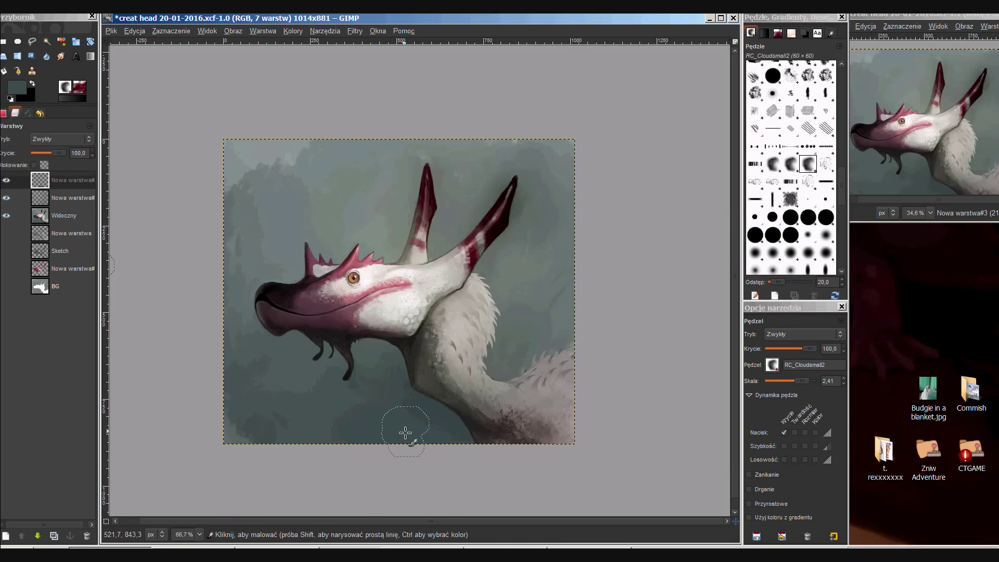
Pick a light grey and paint highlights on both horns at 100% zoom.
key(1)
key(bracketleft)
key(bracketleft)
key(bracketleft)
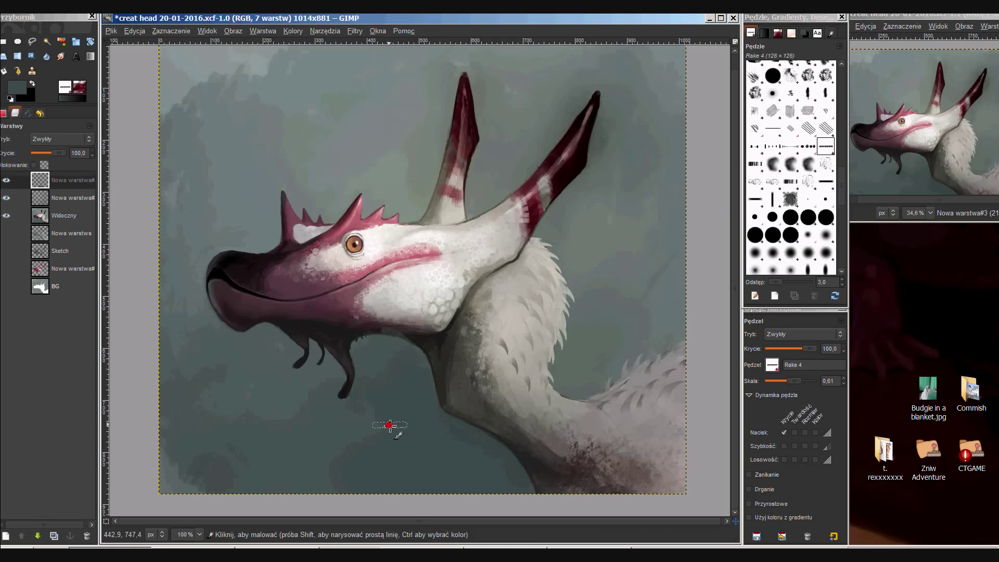
scroll(290, 221, up, 2)
ctrl+click(615, 276)
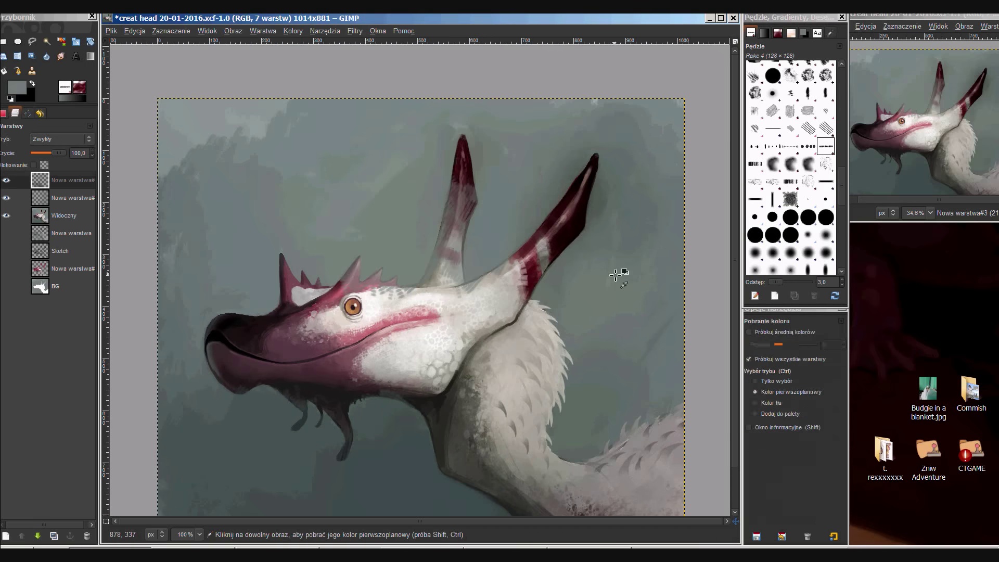
drag(588, 167, 542, 255)
drag(564, 200, 528, 247)
drag(465, 141, 453, 208)
Erase along the horn edges to darken them to deep red.
ctrl+click(248, 408)
scroll(403, 353, down, 3)
scroll(402, 352, left, 3)
key(shift+e)
scroll(402, 353, up, 1)
mouse_move(446, 330)
mouse_down()
mouse_move(576, 194)
mouse_move(569, 232)
mouse_move(545, 259)
mouse_move(559, 182)
mouse_up()
key(bracketright)
mouse_move(387, 130)
mouse_down()
mouse_move(350, 297)
mouse_move(362, 342)
mouse_up()
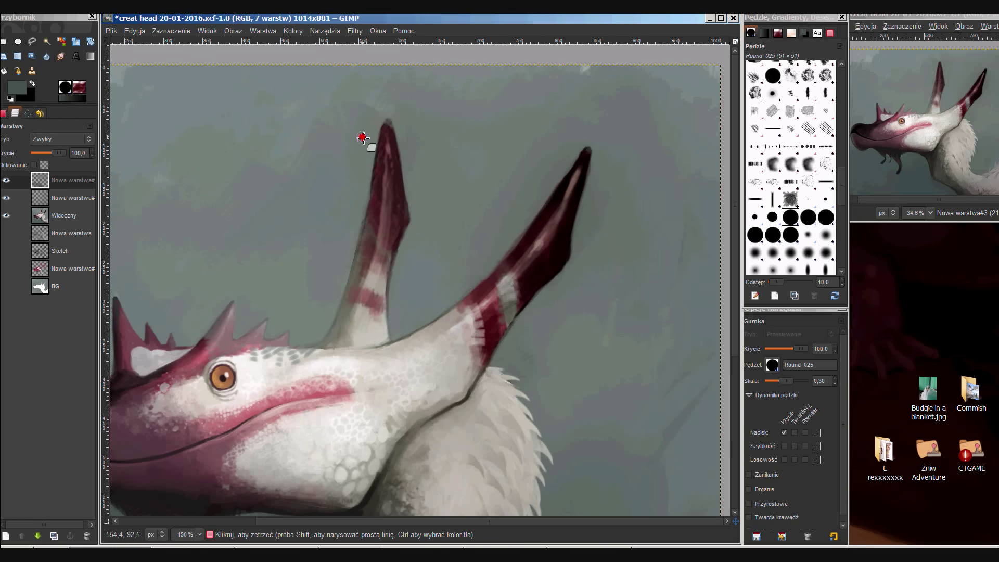
Zoom out, select the Multiply shading layer and add a new layer above it.
key(bracketright)
scroll(375, 182, down, 2)
scroll(391, 238, left, 4)
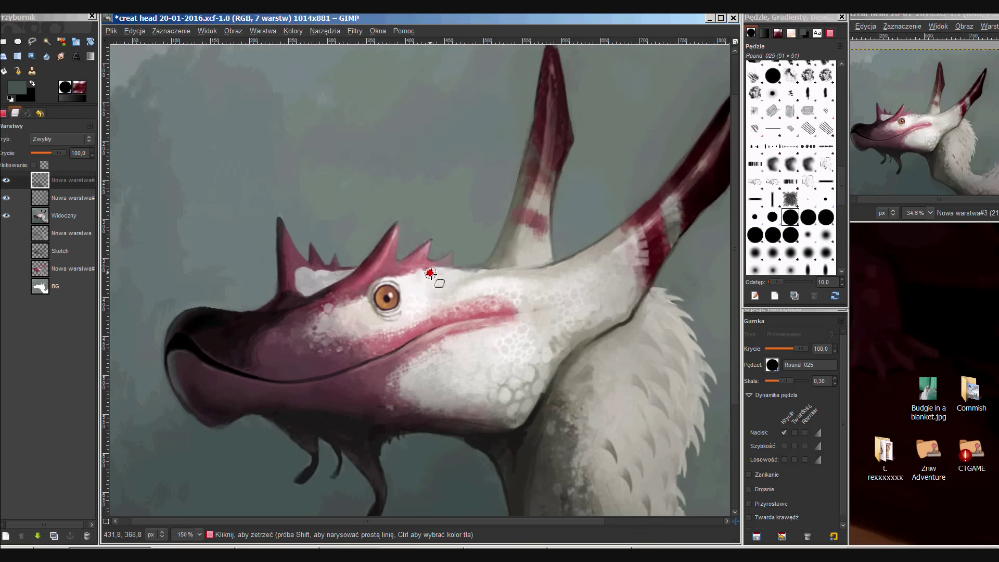
key(minus)
key(minus)
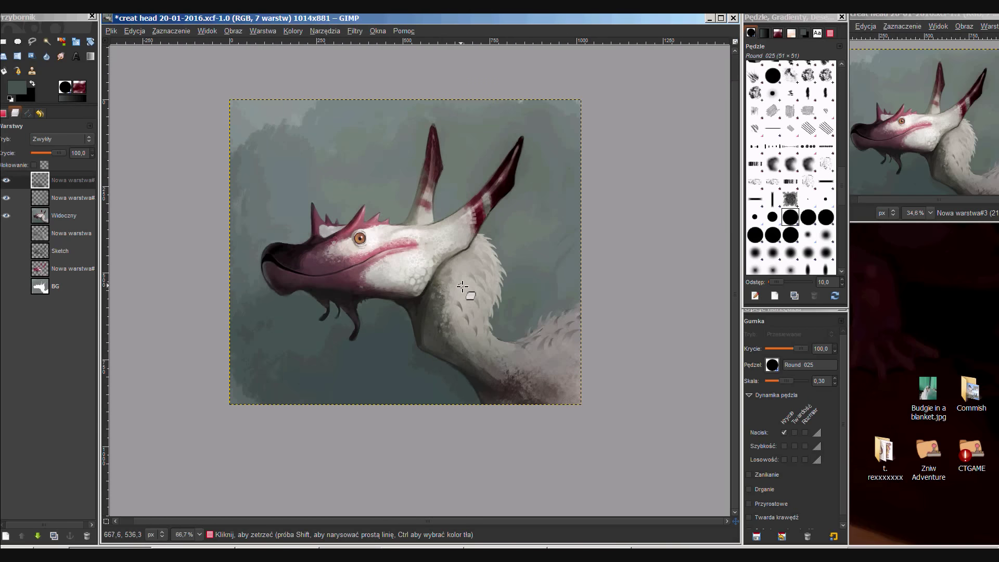
click(78, 198)
key(p)
click(54, 535)
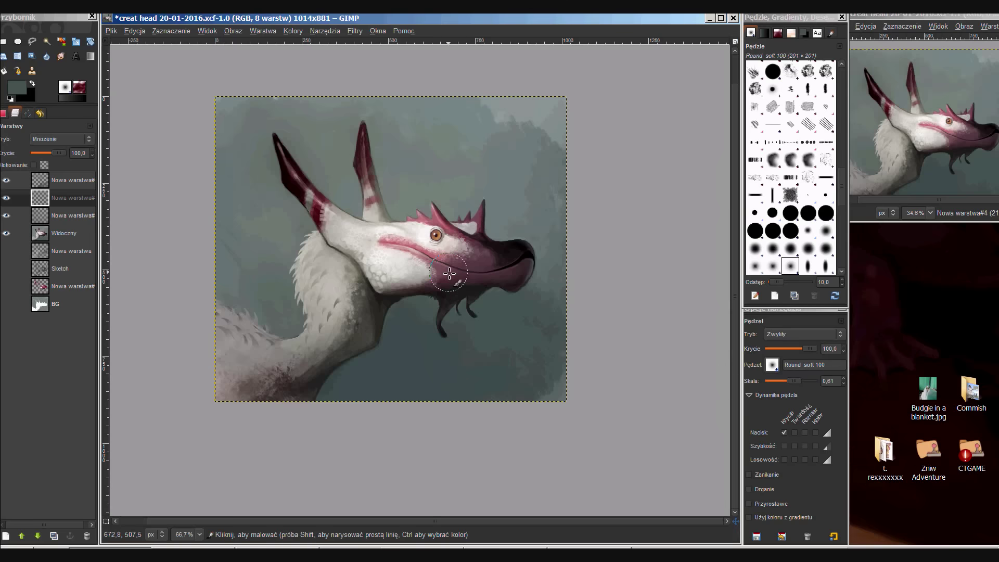
Select the third new layer, switch to a smaller Eraser, and move the view to the neck fur.
click(73, 215)
key(shift+e)
key(bracketleft)
key(1)
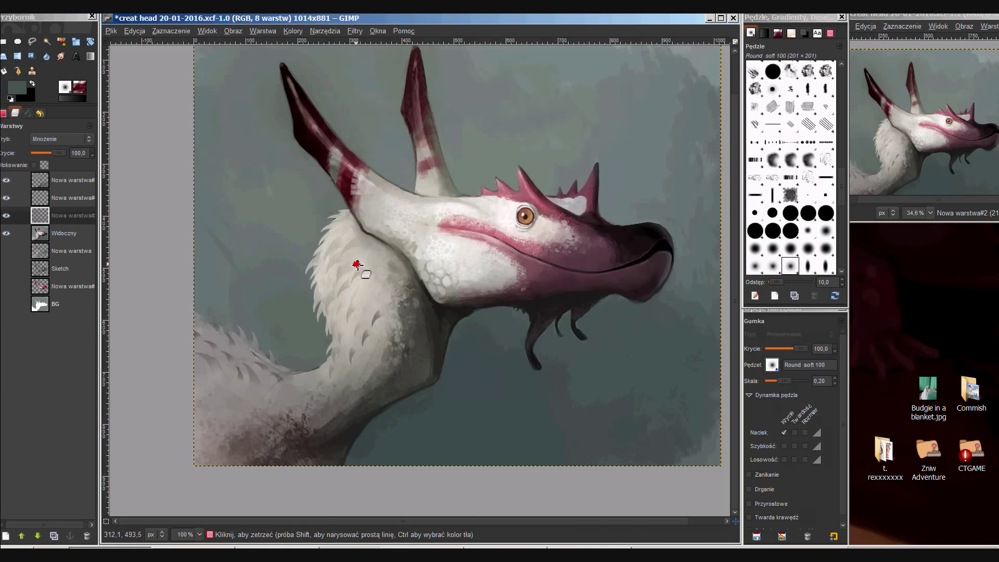
drag(287, 407, 334, 362)
key(minus)
key(minus)
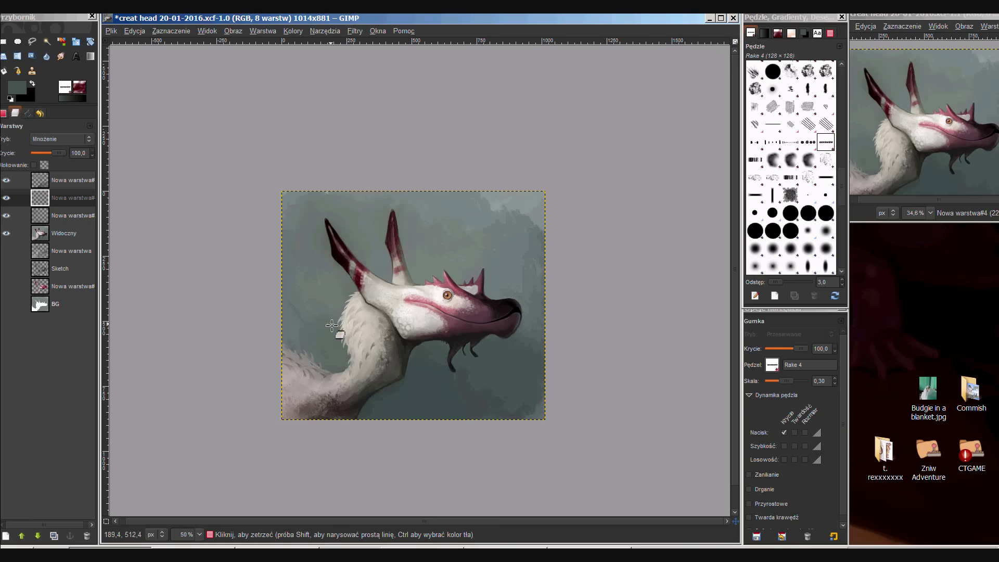
Merge one layer down, set the top layer to Addition (Suma) mode, and save.
right_click(73, 216)
click(43, 185)
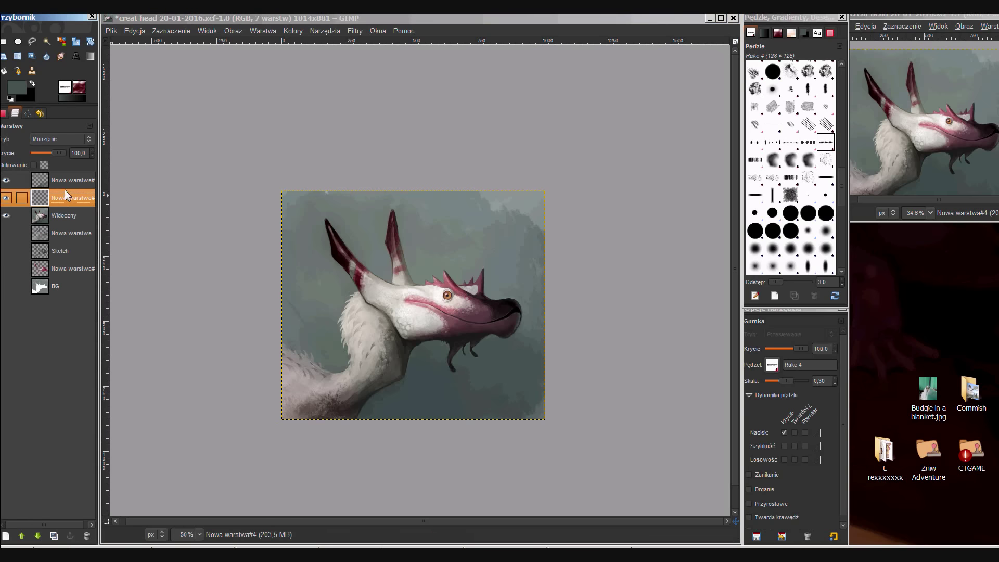
click(72, 214)
click(43, 293)
key(ctrl+s)
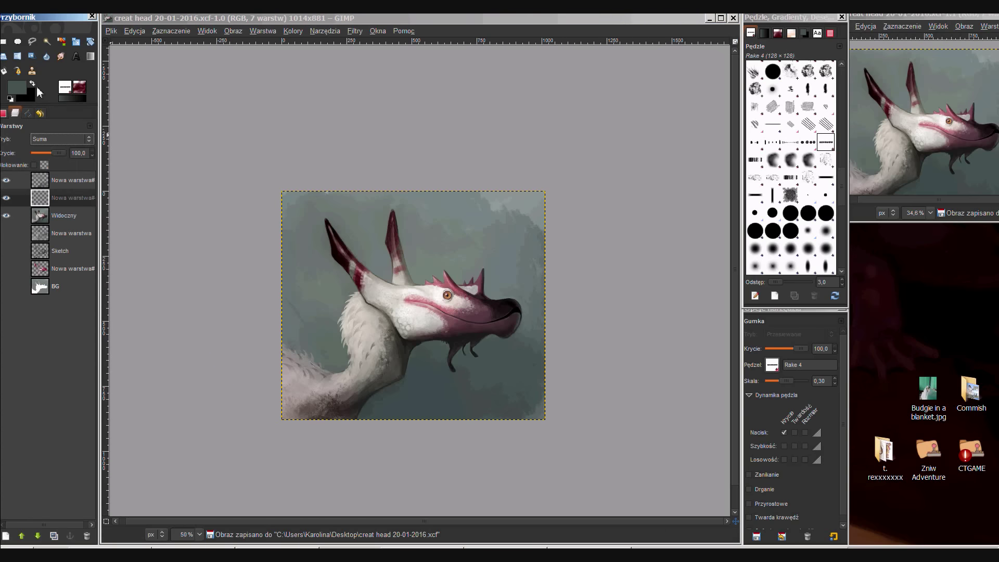
Switch to a small hard round paintbrush at 100% zoom for the eye glow.
key(p)
key(1)
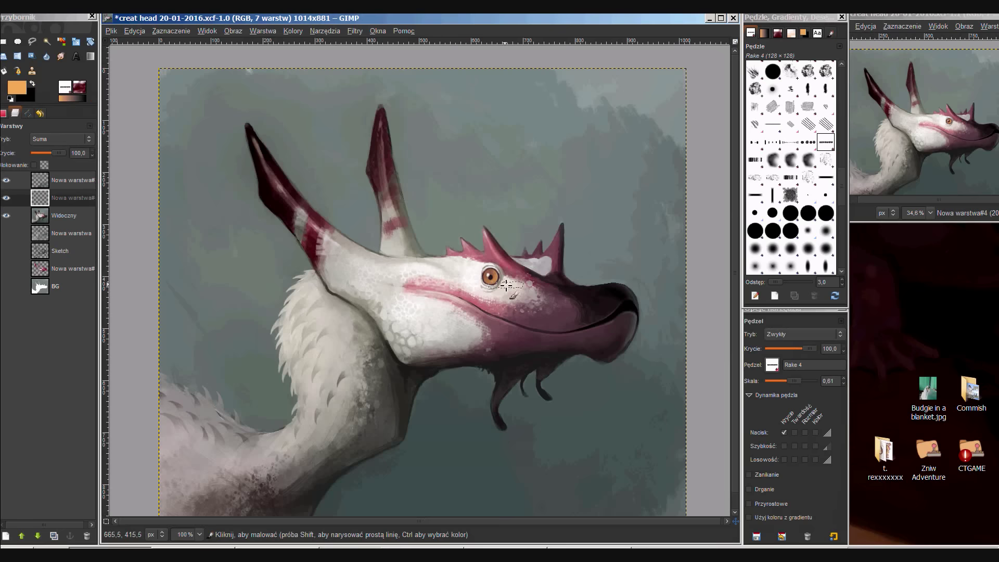
ctrl+scroll(494, 274, up, 3)
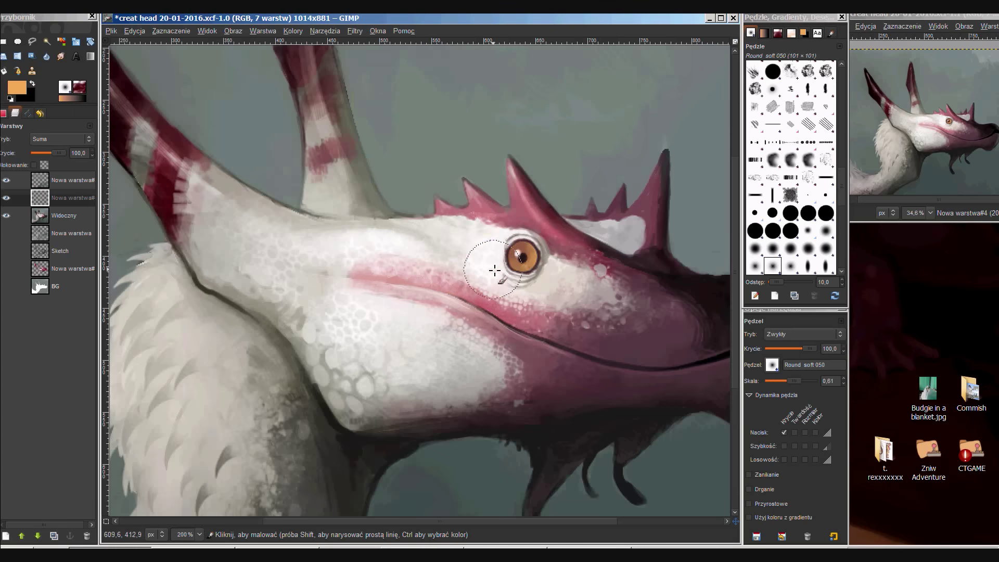
click(773, 213)
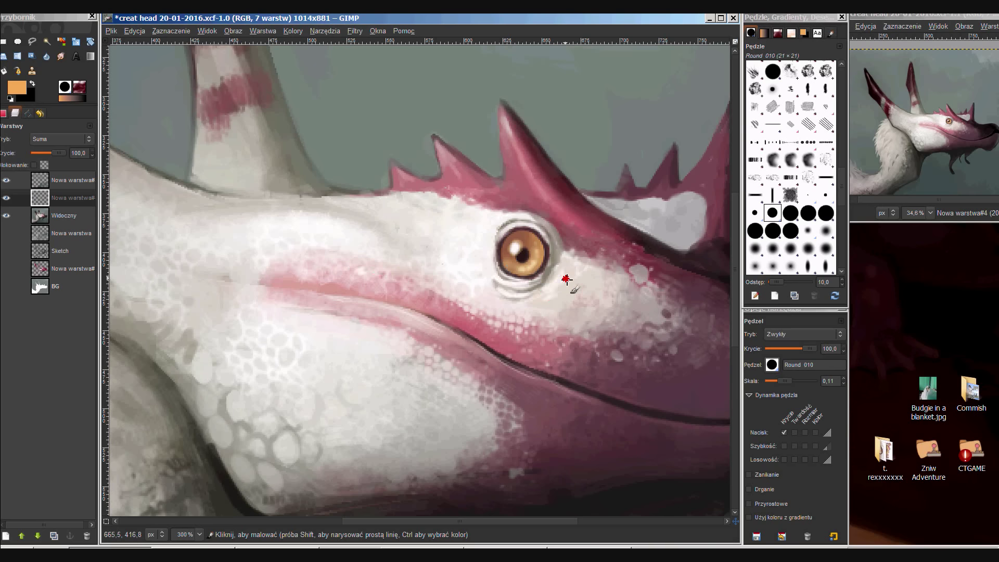
scroll(494, 176, up, 3)
ctrl+scroll(431, 209, down, 3)
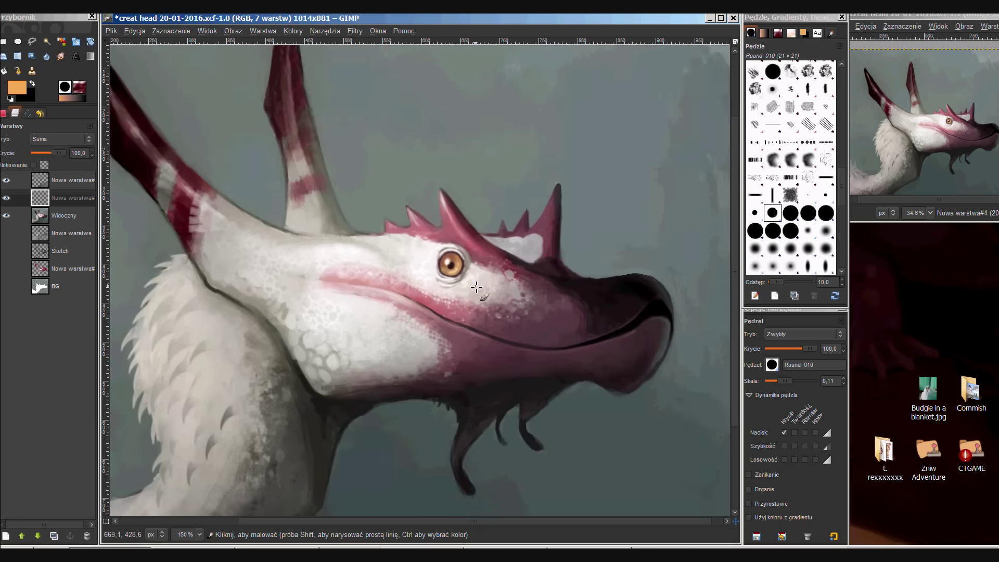
key(shift+f)
ctrl+scroll(327, 280, down, 3)
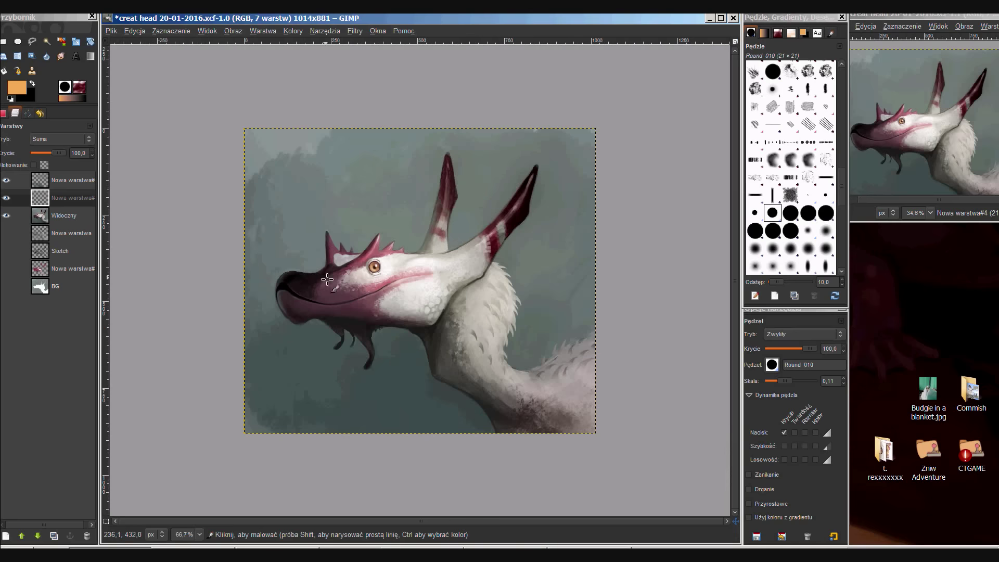
Lower the addition glow layer's opacity to 57.5, compare it hidden, then delete it.
click(3, 201)
drag(62, 153, 50, 153)
click(6, 199)
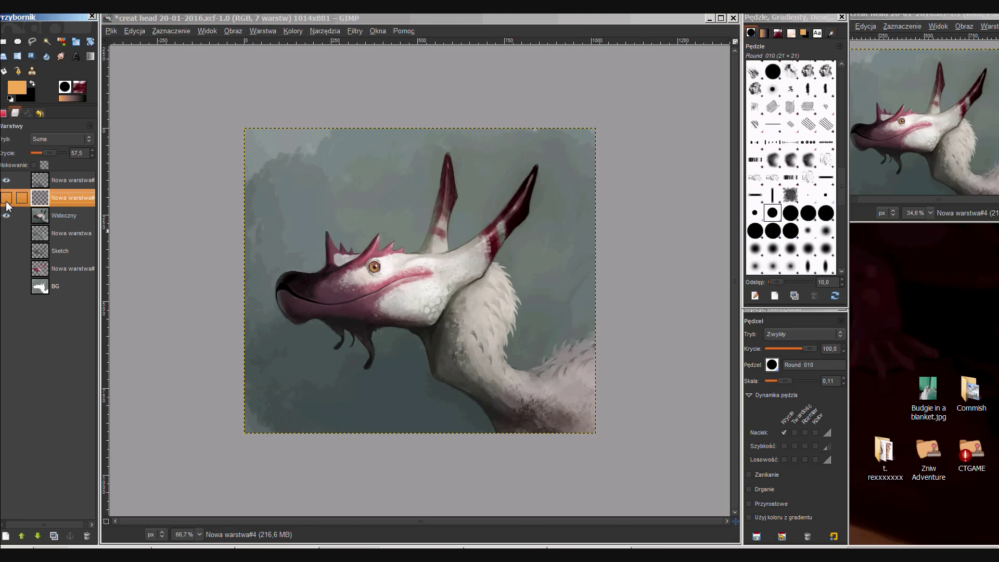
right_click(51, 197)
click(83, 294)
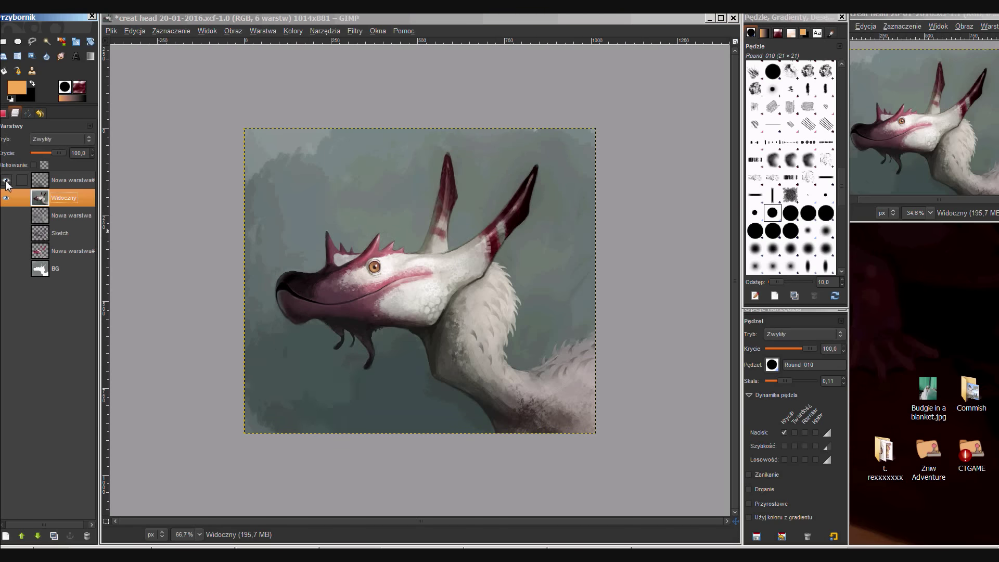
Enlarge the brush and paint dark red shading on the right horn.
scroll(446, 268, up, 5)
scroll(468, 160, up, 2)
key(bracketright)
drag(476, 128, 390, 288)
scroll(390, 288, down, 1)
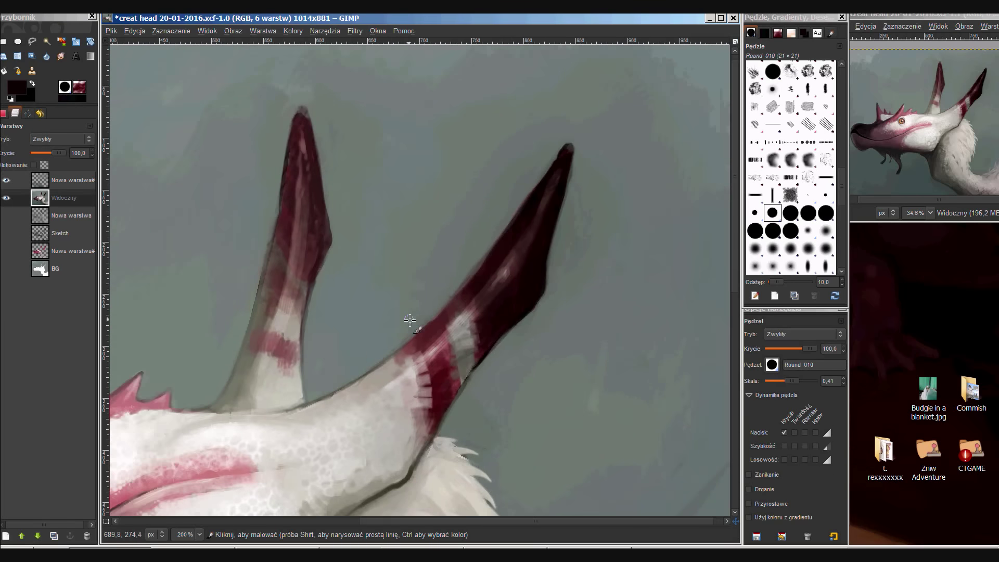
scroll(441, 262, up, 2)
scroll(384, 330, down, 5)
scroll(212, 267, up, 4)
With a tiny brush, paint a dark line along the lower jaw on the top layer, then merge it down.
key(bracketleft)
key(Page_Up)
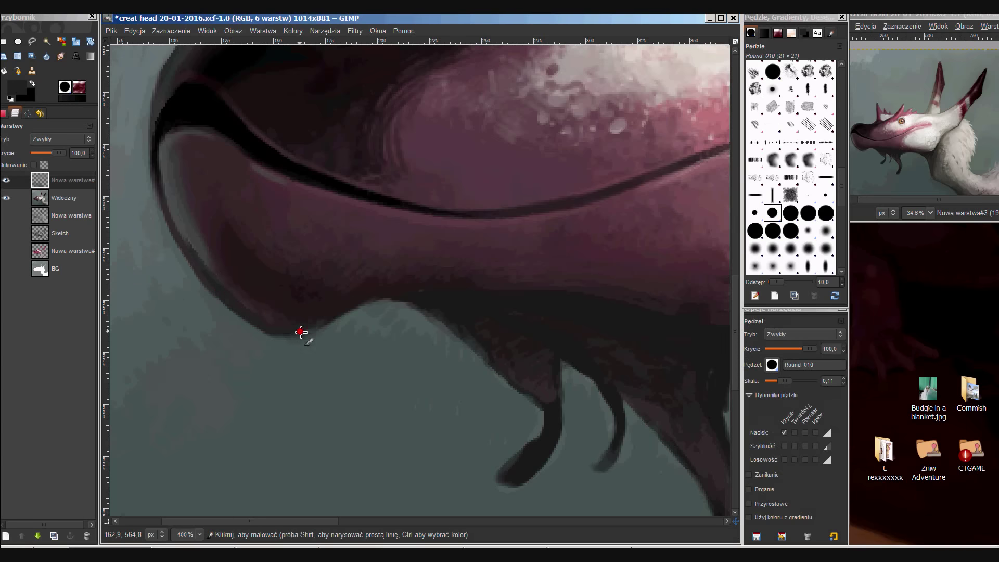
scroll(465, 337, down, 4)
scroll(323, 285, up, 4)
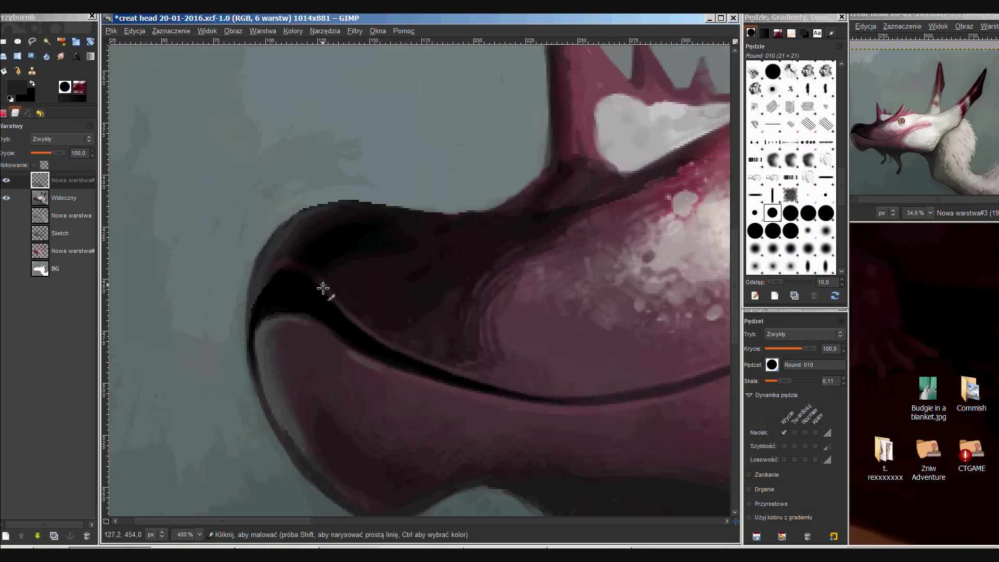
drag(299, 265, 305, 275)
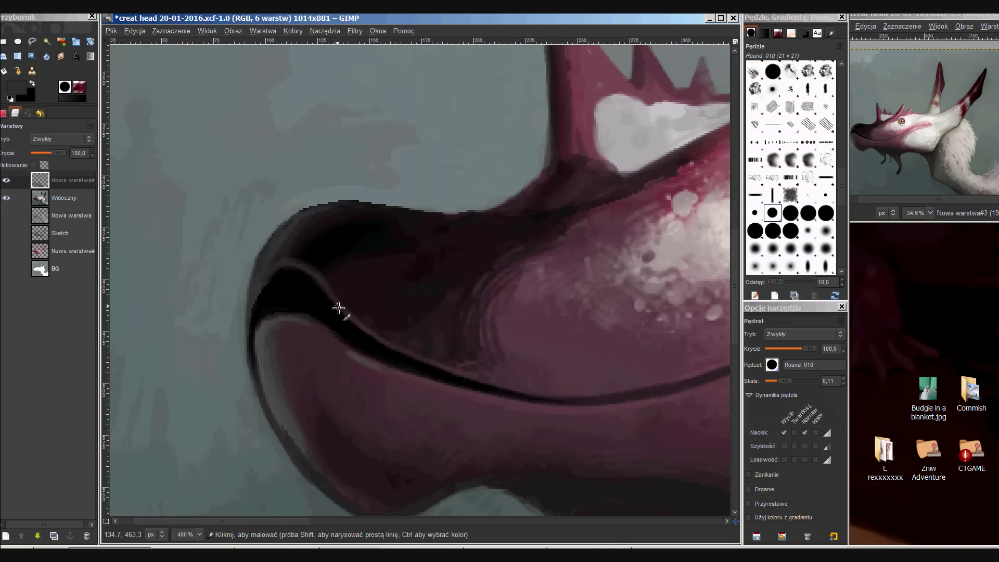
scroll(363, 363, down, 4)
scroll(380, 247, up, 4)
scroll(379, 248, down, 4)
scroll(335, 285, up, 4)
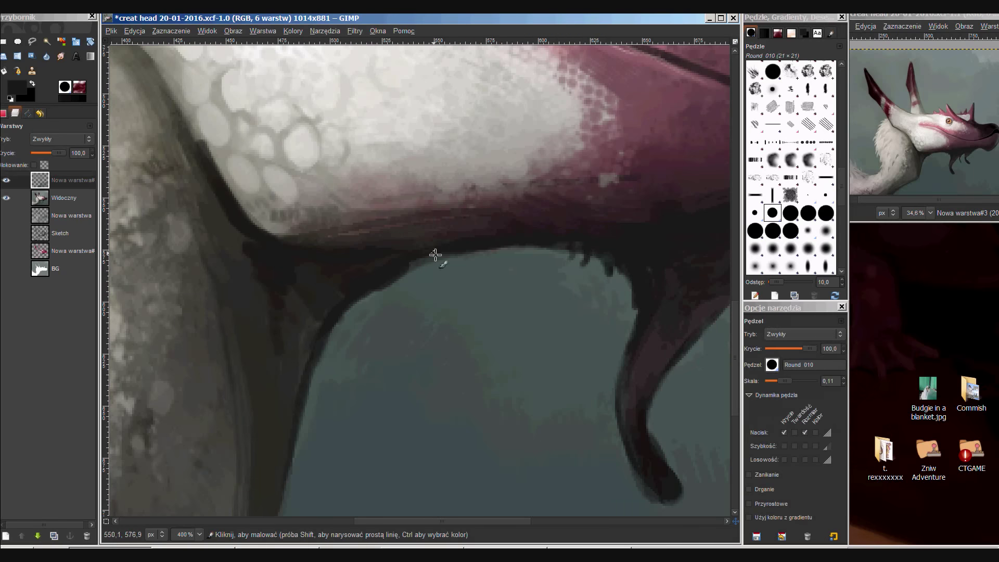
scroll(473, 278, down, 4)
scroll(586, 223, up, 4)
scroll(587, 223, down, 4)
scroll(458, 272, up, 4)
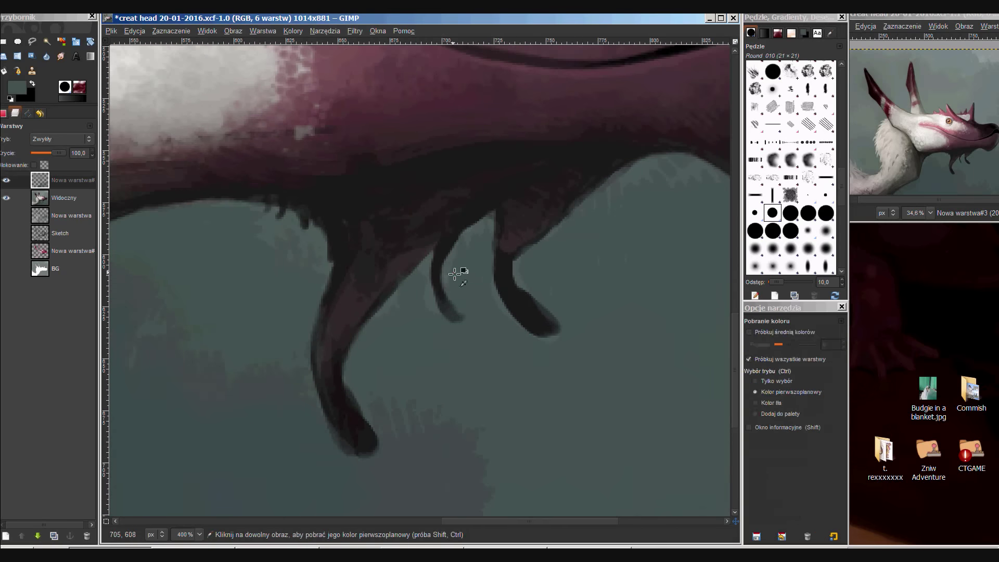
scroll(495, 307, down, 1)
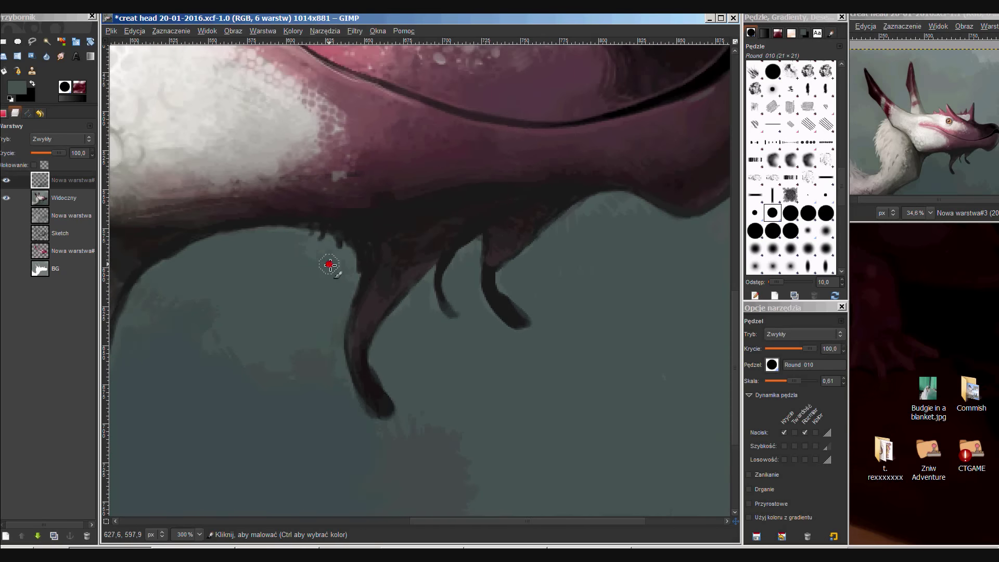
scroll(378, 422, down, 3)
key(ctrl+z)
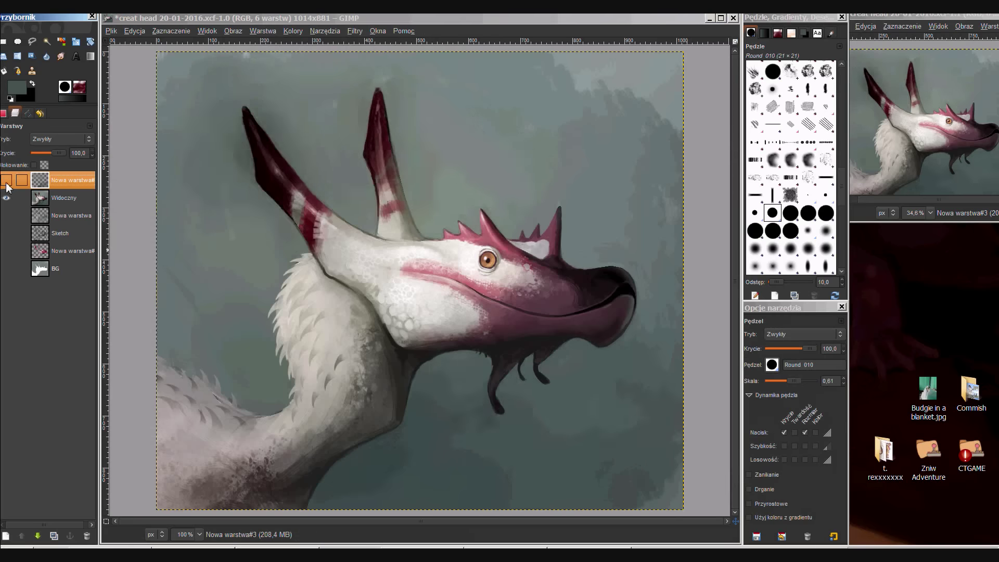
Add a new layer in Addition (Suma) mode and enlarge the brush for a soft glow.
scroll(338, 305, down, 1)
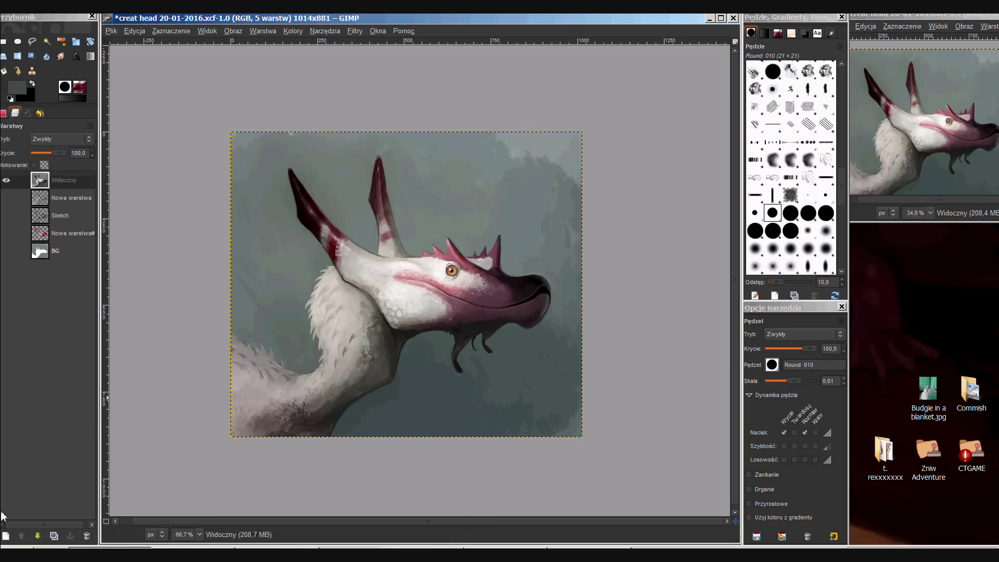
key(ctrl+y)
key(ctrl+s)
key(bracketright)
key(bracketright)
key(bracketright)
click(256, 212)
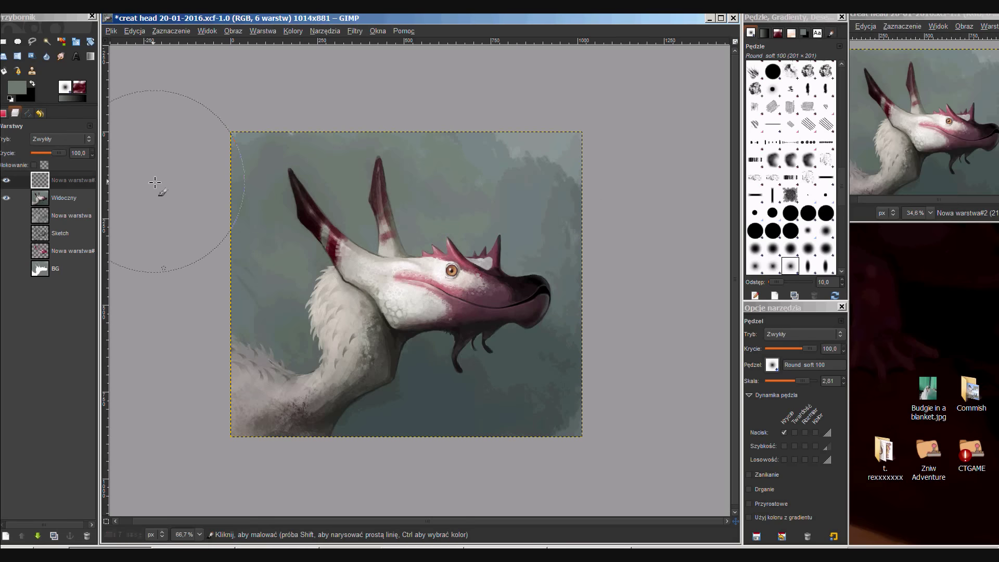
click(60, 139)
click(47, 284)
Choose orange and paint a soft glow around the head.
click(17, 87)
click(312, 256)
mouse_move(458, 313)
mouse_down()
mouse_move(547, 290)
mouse_move(489, 340)
mouse_up()
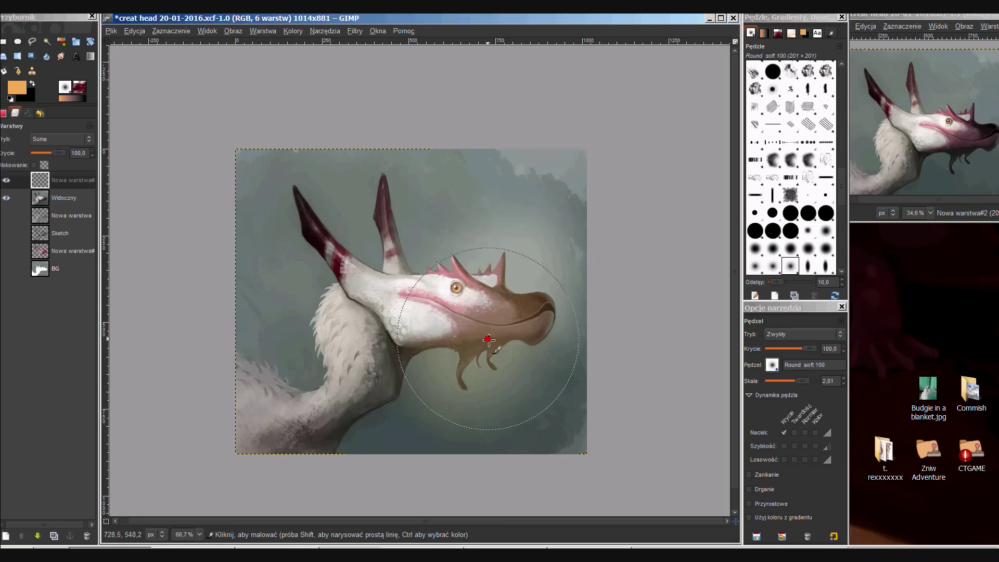
scroll(489, 340, up, 2)
Try erasing the glow along the mouth and crest, undoing both strokes.
key(shift+e)
drag(456, 281, 552, 288)
key(ctrl+z)
drag(416, 177, 462, 224)
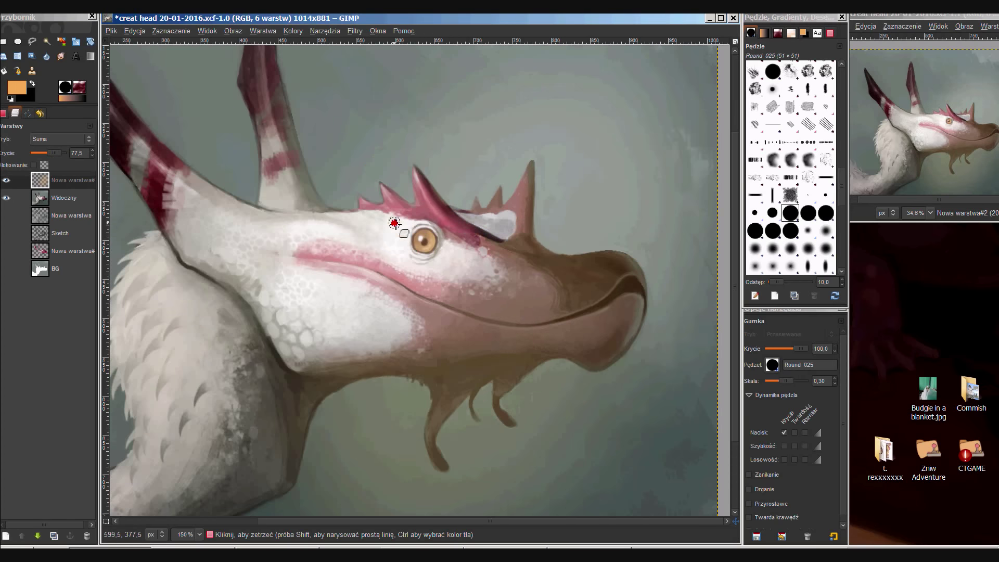
key(ctrl+z)
scroll(234, 223, down, 3)
scroll(234, 224, left, 2)
Erase the glow off the mouth, beak tip and horn spike with a resized eraser.
key(bracketright)
key(bracketright)
key(bracketright)
drag(389, 257, 618, 168)
scroll(618, 168, up, 3)
scroll(618, 167, right, 2)
mouse_move(432, 257)
mouse_down()
mouse_move(551, 276)
mouse_move(562, 357)
mouse_move(554, 313)
mouse_up()
key(bracketleft)
key(bracketleft)
key(bracketleft)
key(plus)
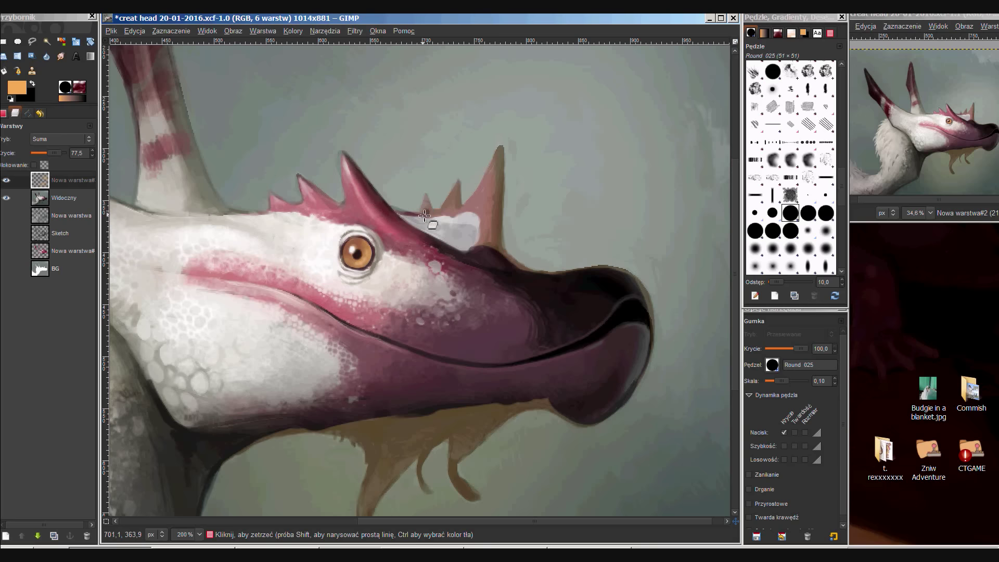
key(comma)
key(bracketright)
key(bracketright)
key(bracketright)
key(bracketright)
mouse_move(468, 204)
mouse_down()
mouse_move(492, 268)
mouse_move(487, 233)
mouse_up()
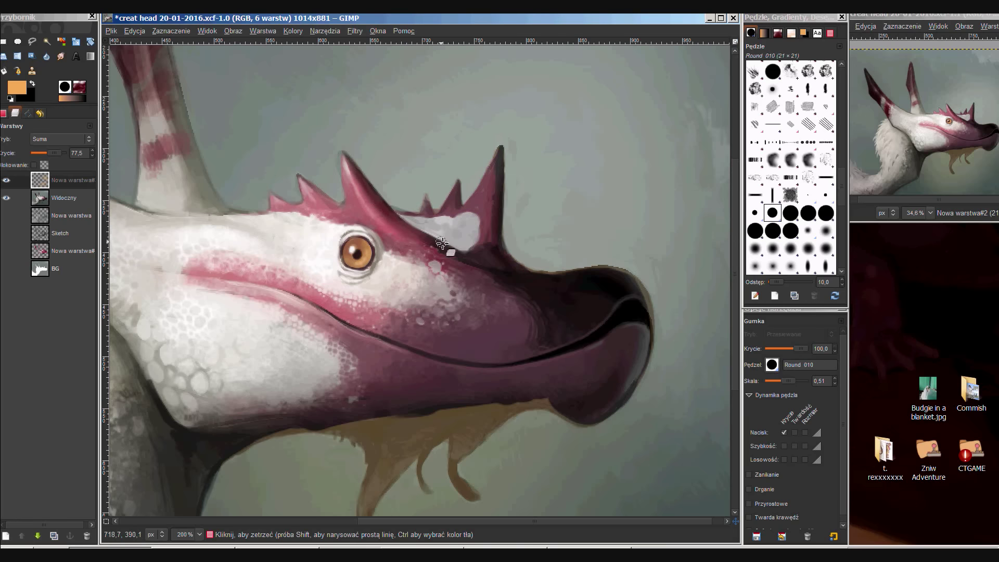
Zoom closer and erase the glow from the mouth line, under the mouth, and the tendrils.
scroll(441, 242, up, 2)
key(plus)
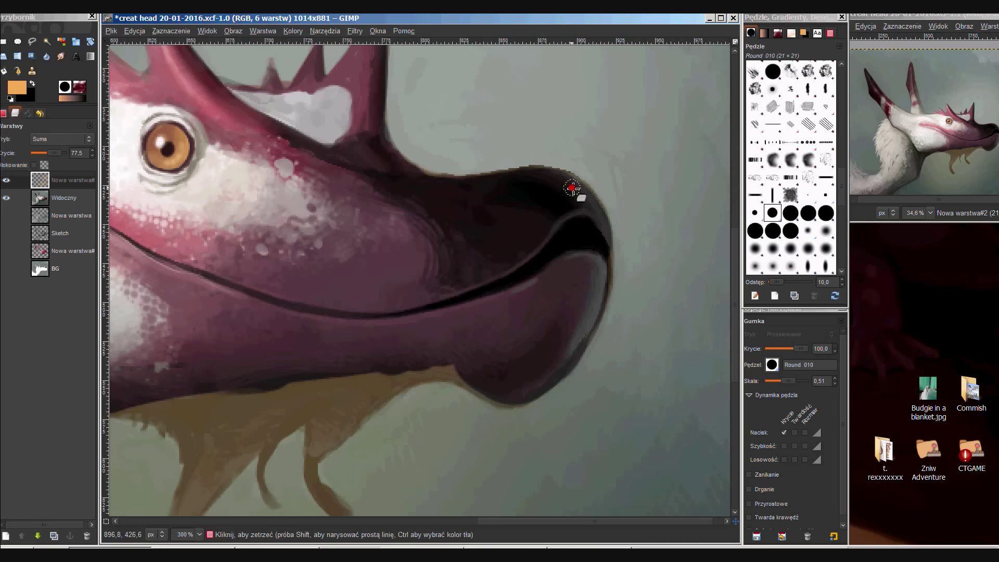
scroll(241, 268, down, 3)
scroll(383, 224, left, 3)
scroll(458, 201, left, 2)
drag(458, 203, 463, 236)
mouse_move(471, 393)
mouse_down()
mouse_move(446, 340)
mouse_move(509, 254)
mouse_move(473, 179)
mouse_move(442, 219)
mouse_up()
scroll(445, 234, right, 3)
scroll(444, 234, up, 1)
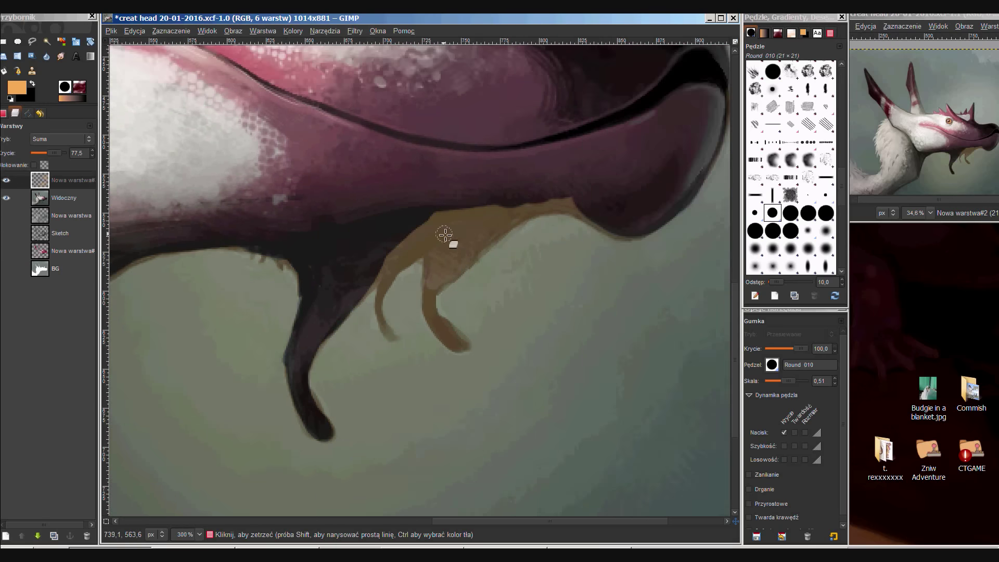
mouse_move(431, 316)
mouse_down()
mouse_move(520, 197)
mouse_move(653, 211)
mouse_move(420, 235)
mouse_up()
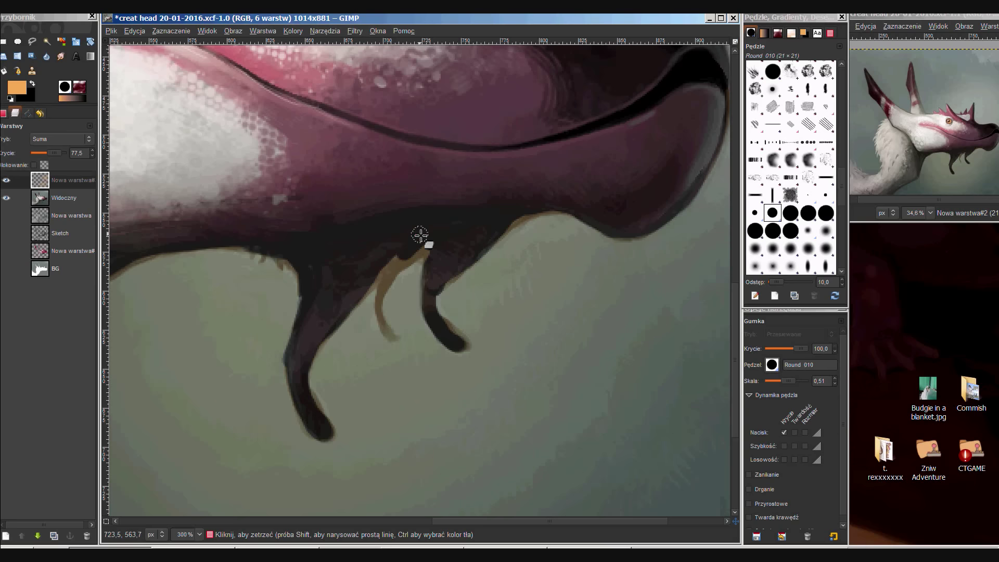
drag(393, 337, 438, 236)
Pan around the painting to review the erased glow, then save it.
ctrl+scroll(487, 212, down, 1)
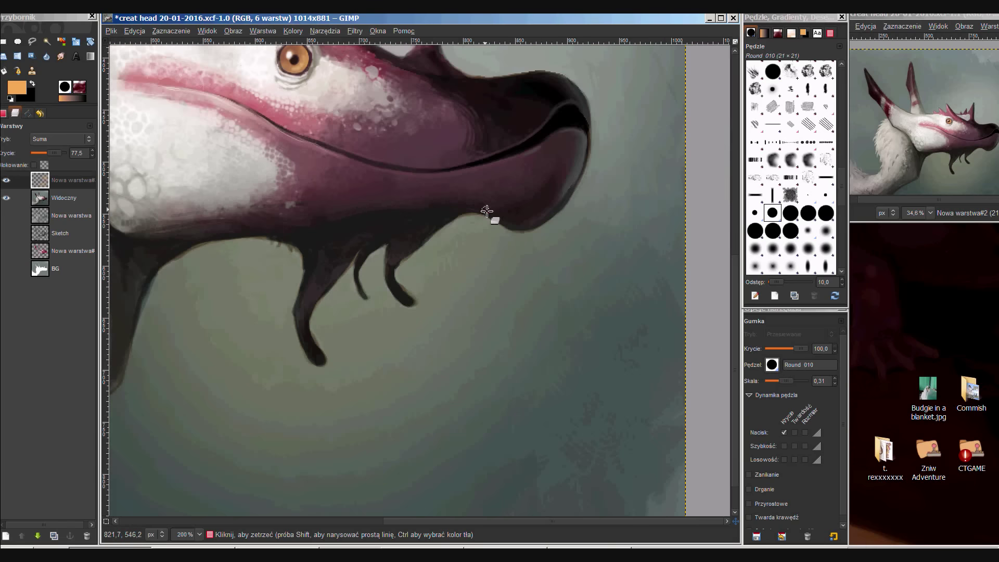
ctrl+scroll(486, 212, down, 2)
ctrl+scroll(522, 376, up, 3)
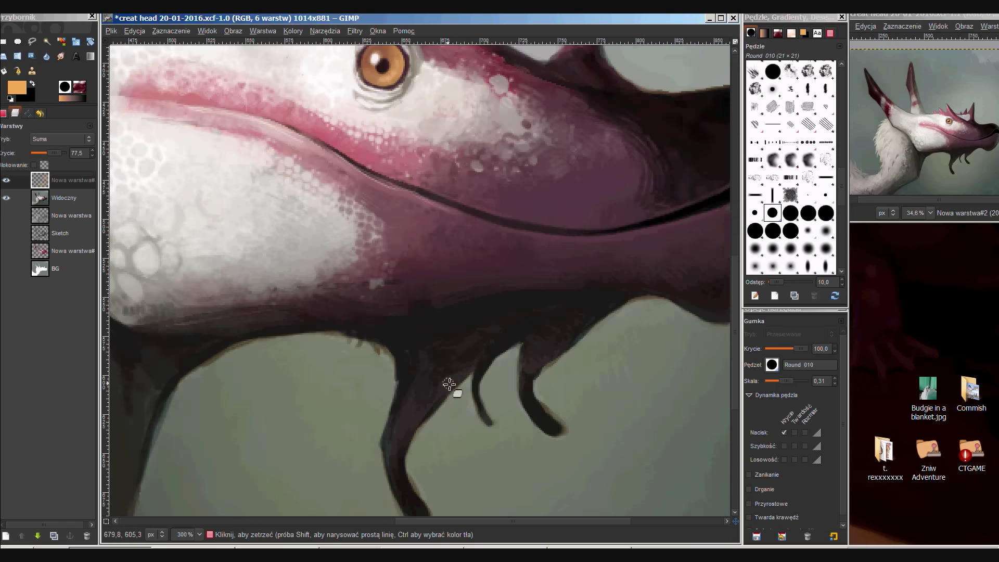
scroll(490, 331, down, 3)
scroll(469, 302, left, 1)
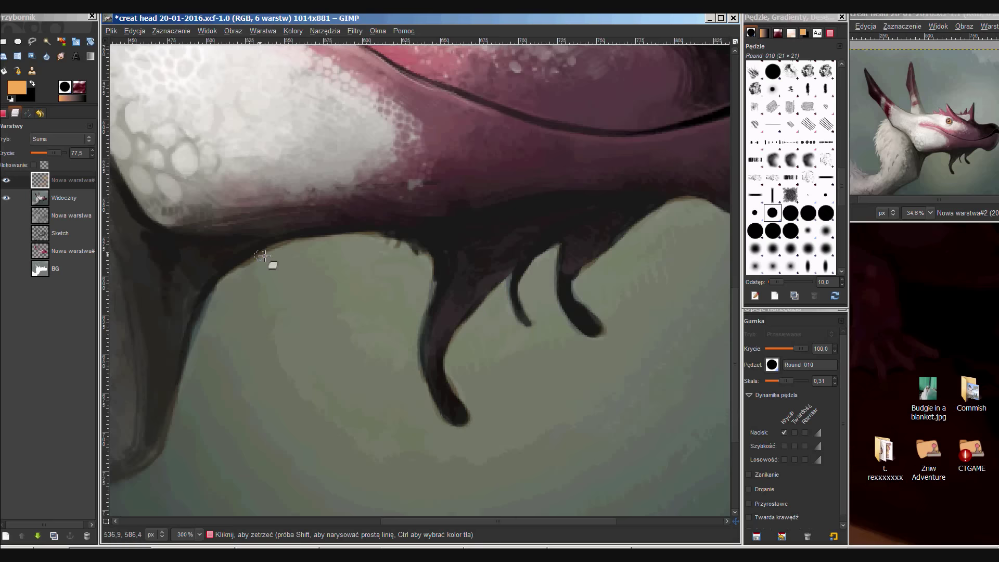
ctrl+scroll(373, 277, down, 1)
ctrl+scroll(341, 330, down, 2)
ctrl+scroll(397, 364, up, 1)
scroll(413, 326, left, 1)
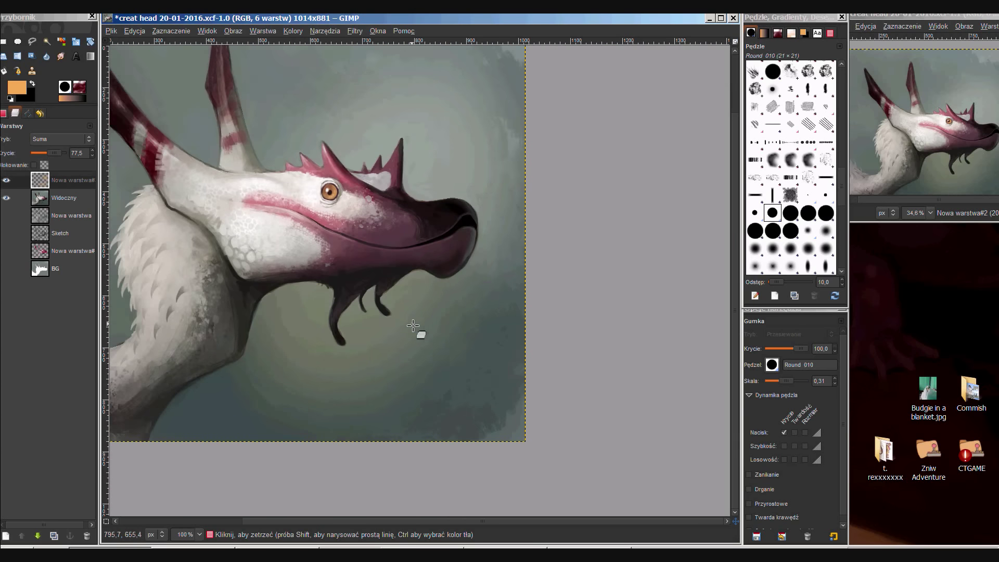
ctrl+scroll(413, 326, up, 2)
key(ctrl+s)
Paint sampled pink onto the tall crest spike and erase the pink fringe from its edge.
shift+click(5, 536)
ctrl+scroll(572, 217, up, 1)
key(p)
mouse_move(573, 218)
mouse_down()
mouse_move(546, 216)
mouse_move(573, 232)
mouse_move(554, 235)
mouse_move(568, 194)
mouse_up()
key(shift+e)
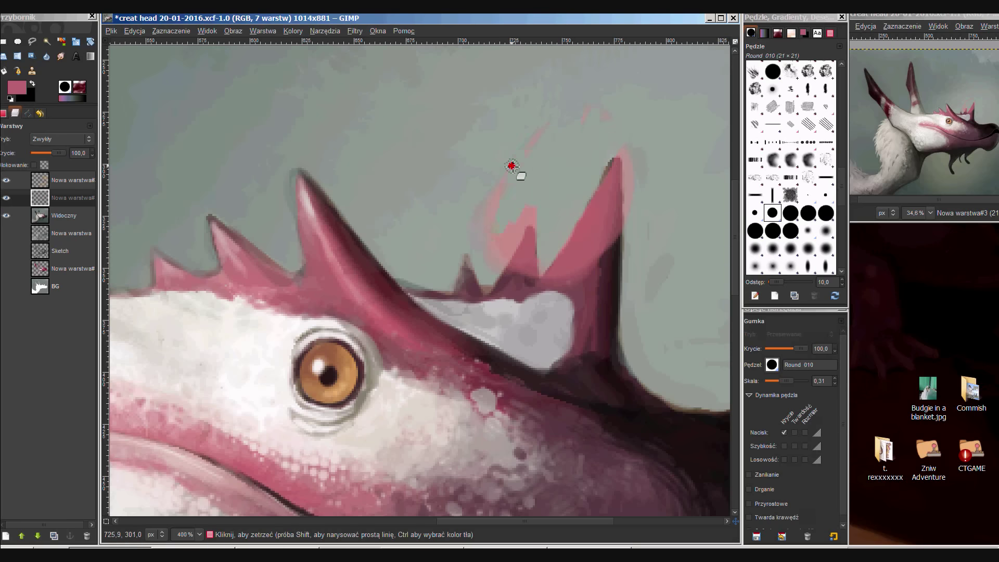
drag(622, 250, 625, 154)
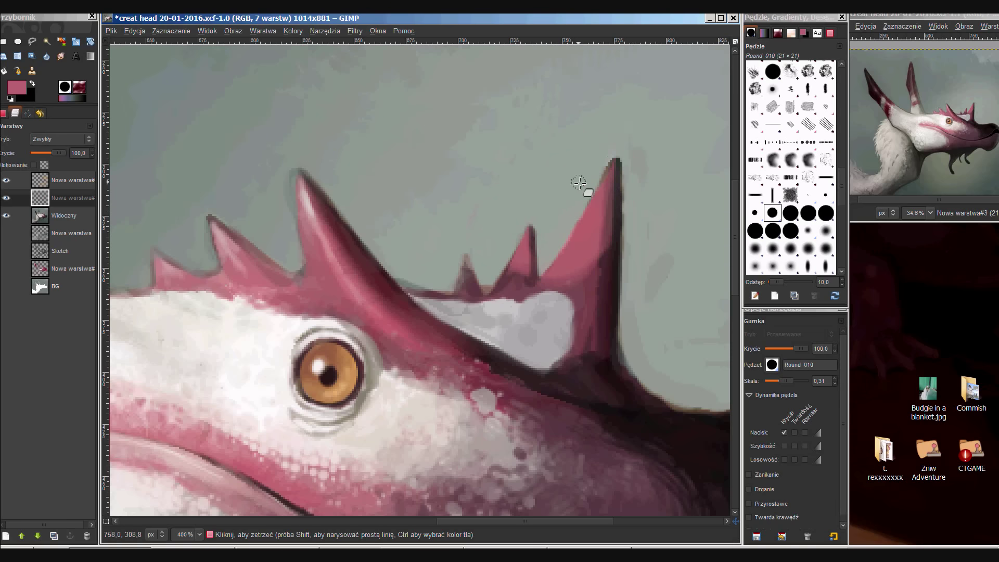
key(p)
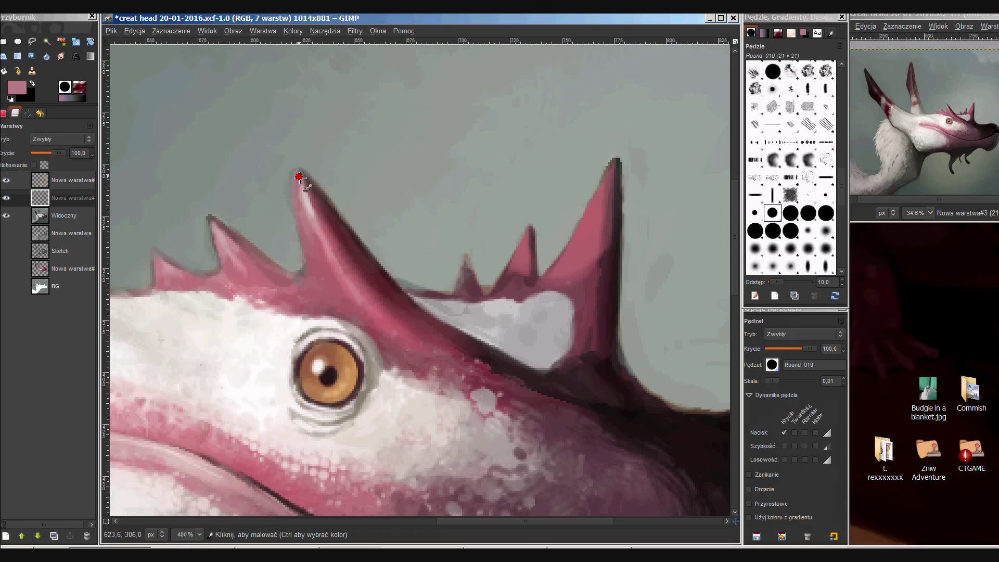
Move the glow layer lower, erase the glow below the jaw, and flip the image horizontally.
key(1)
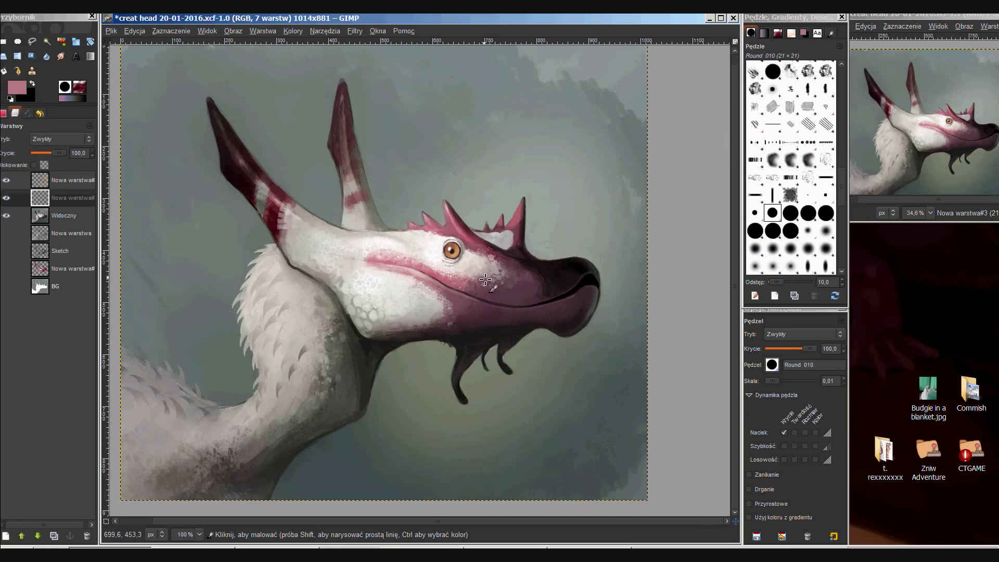
drag(63, 254, 63, 245)
key(shift+e)
mouse_move(397, 350)
mouse_down()
mouse_move(598, 364)
mouse_move(495, 330)
mouse_move(631, 339)
mouse_up()
mouse_move(512, 299)
mouse_down()
mouse_move(417, 359)
mouse_move(421, 384)
mouse_move(564, 383)
mouse_up()
key(h)
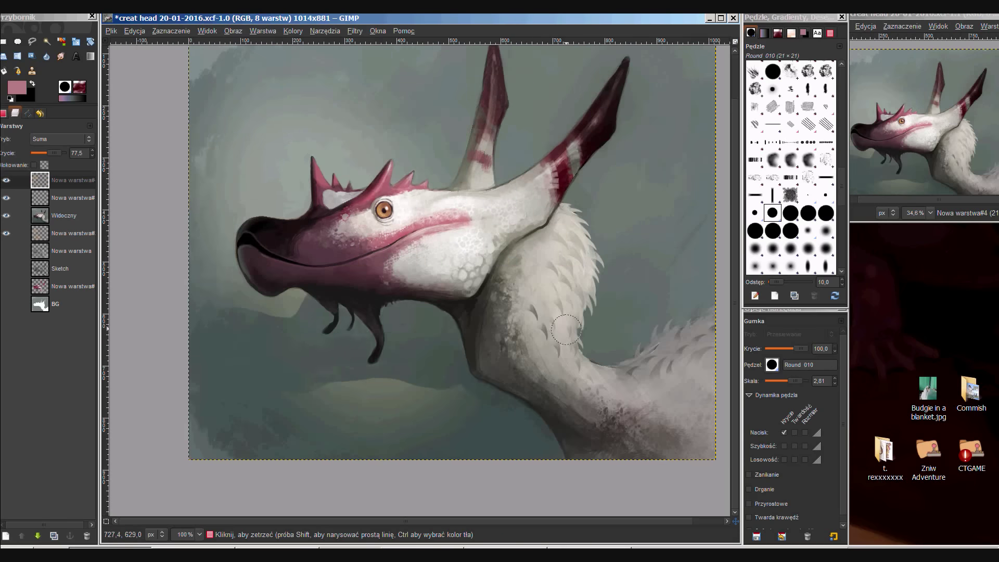
drag(344, 372, 520, 376)
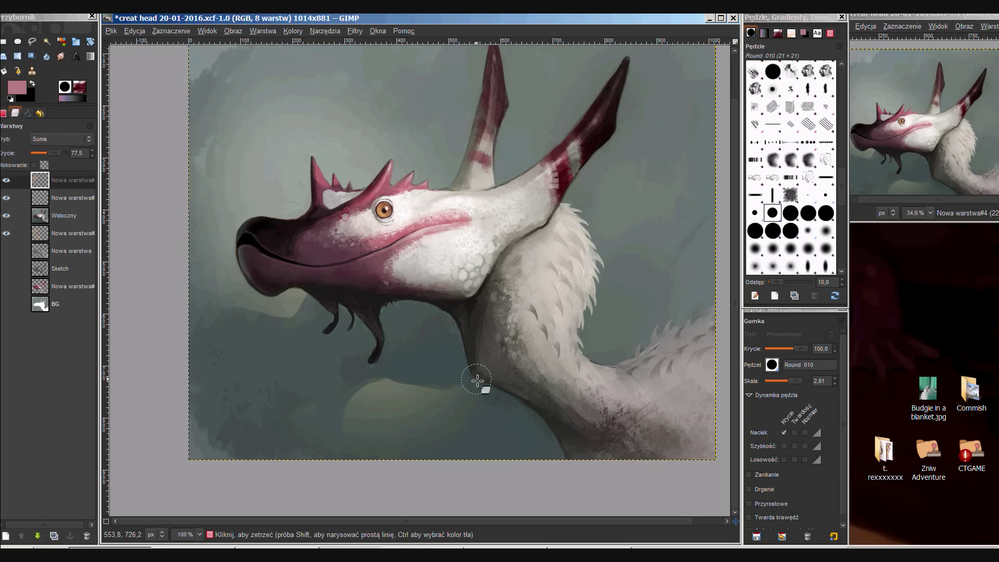
scroll(451, 331, down, 1)
scroll(451, 331, left, 1)
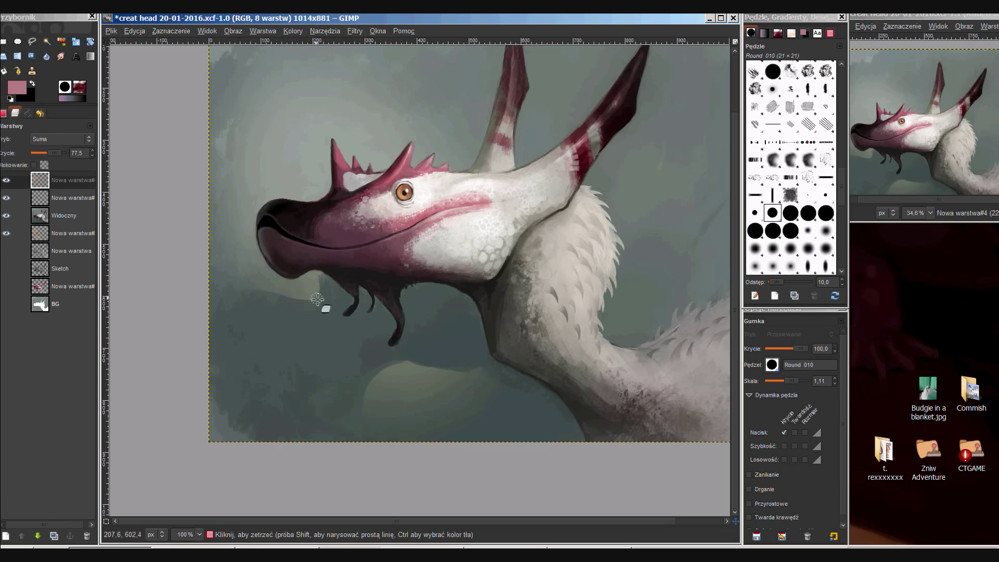
Add a Połączenie ziarna layer with near-black shadow below the jaw and neck, opacity 40.
key(p)
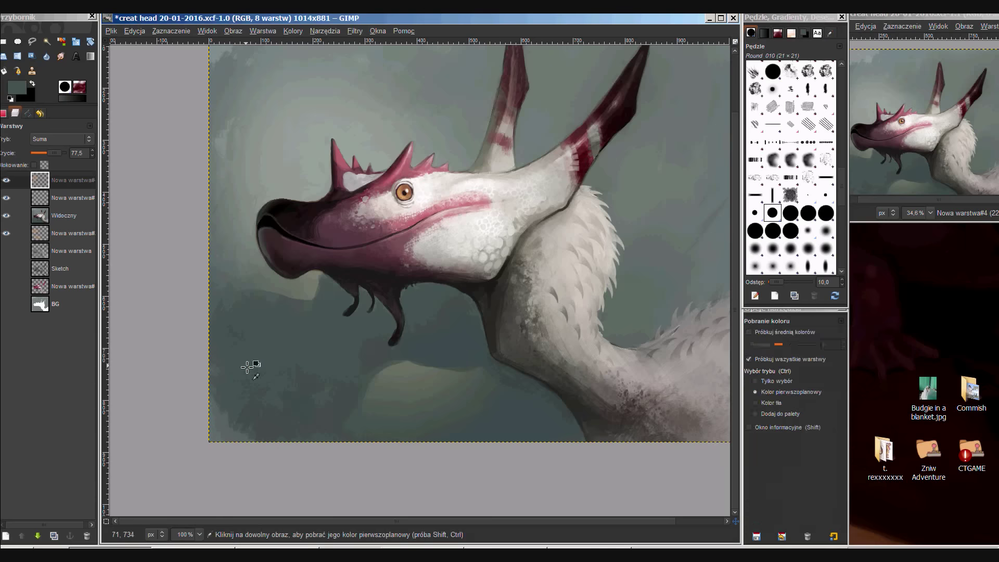
key(shift+ctrl+n)
click(348, 327)
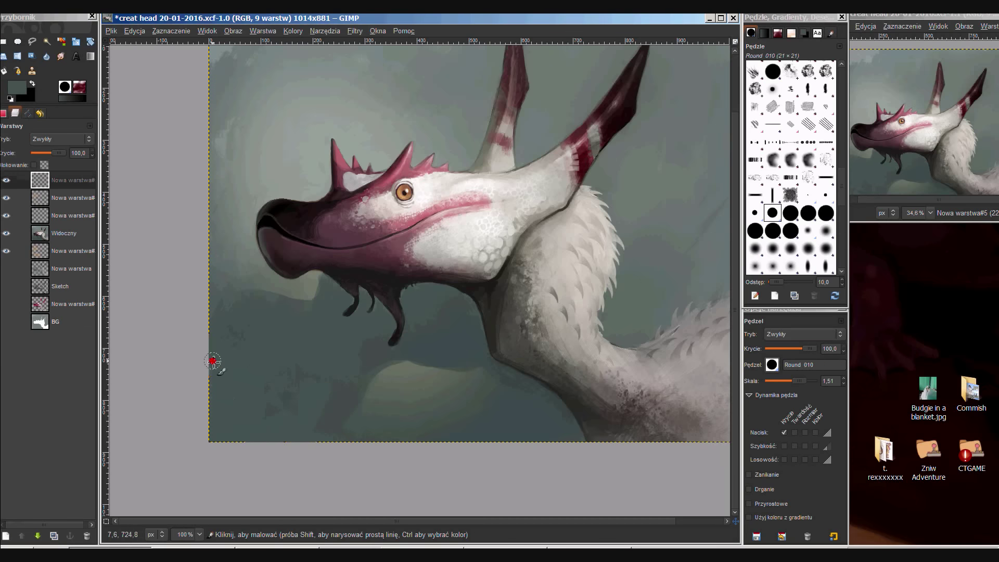
key(shift+ctrl+n)
click(60, 139)
click(54, 267)
ctrl+click(393, 311)
mouse_move(393, 311)
mouse_down()
mouse_move(335, 330)
mouse_move(452, 350)
mouse_move(312, 382)
mouse_move(211, 319)
mouse_move(307, 440)
mouse_up()
drag(476, 350, 604, 436)
key(shift+e)
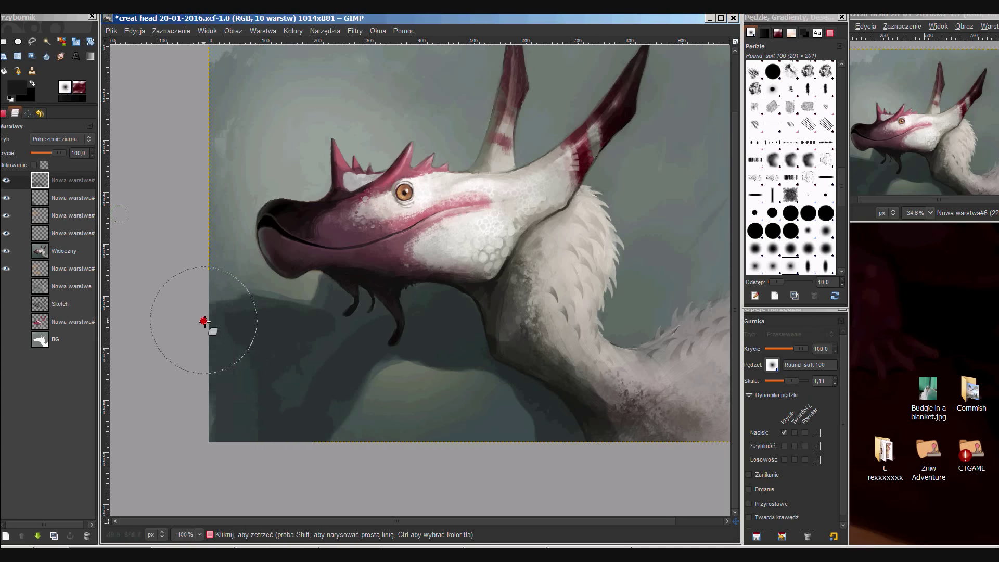
drag(51, 153, 40, 152)
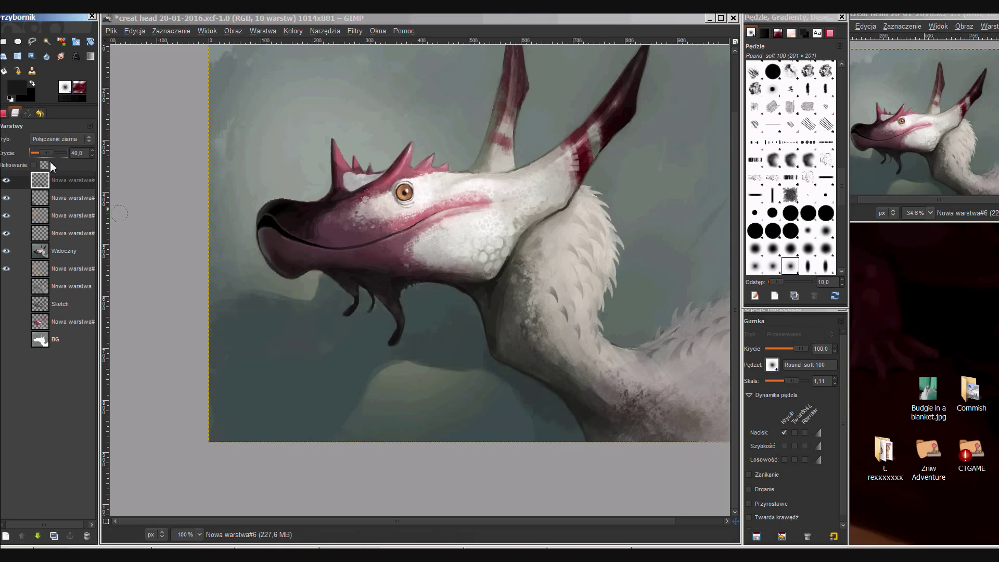
Add a new top layer and paint jaw shading in dark teal sampled from the background.
key(p)
key(shift+ctrl+n)
key(Return)
ctrl+click(373, 379)
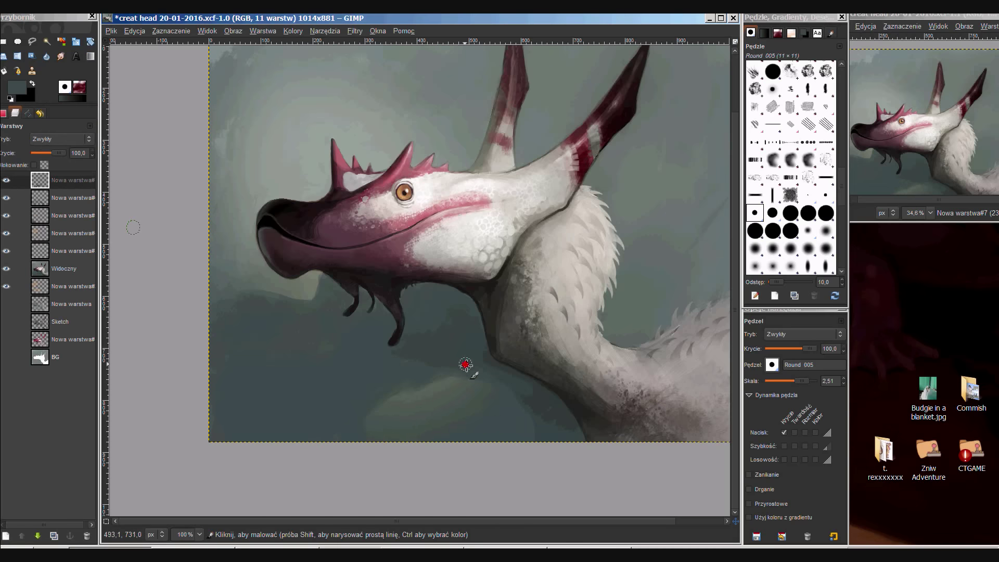
key(shift+e)
key(Page_Down)
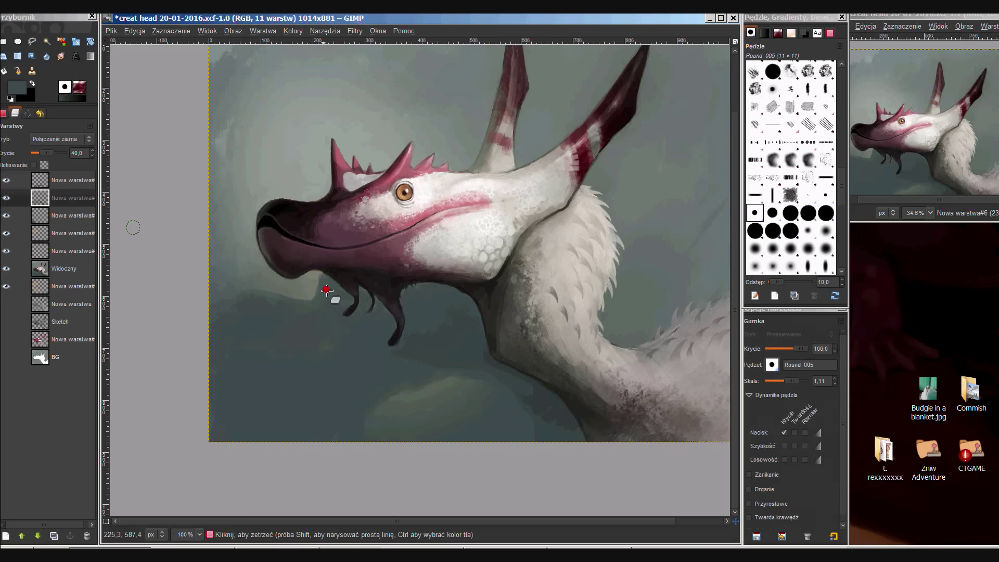
key(p)
key(Page_Up)
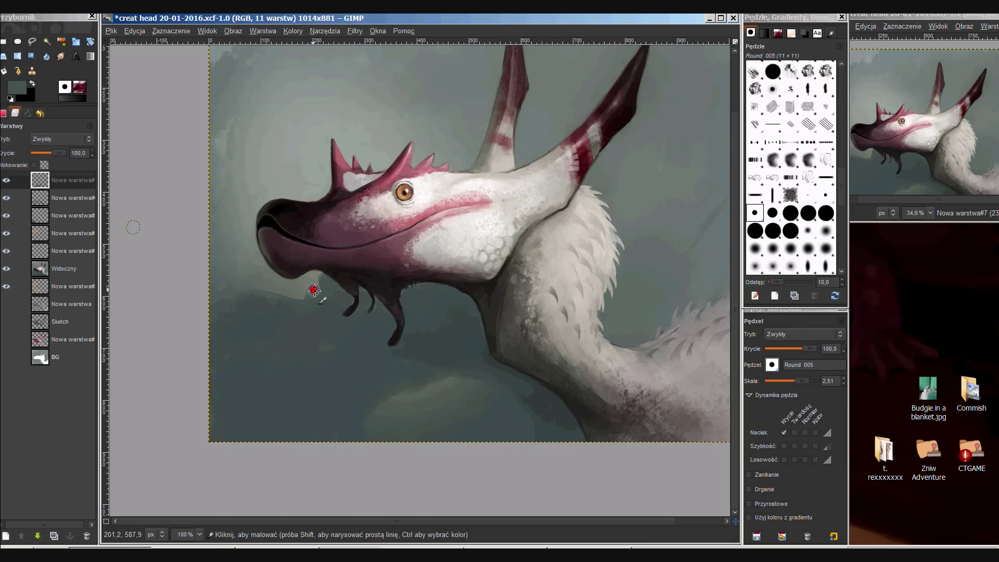
scroll(307, 294, down, 1)
scroll(268, 319, up, 2)
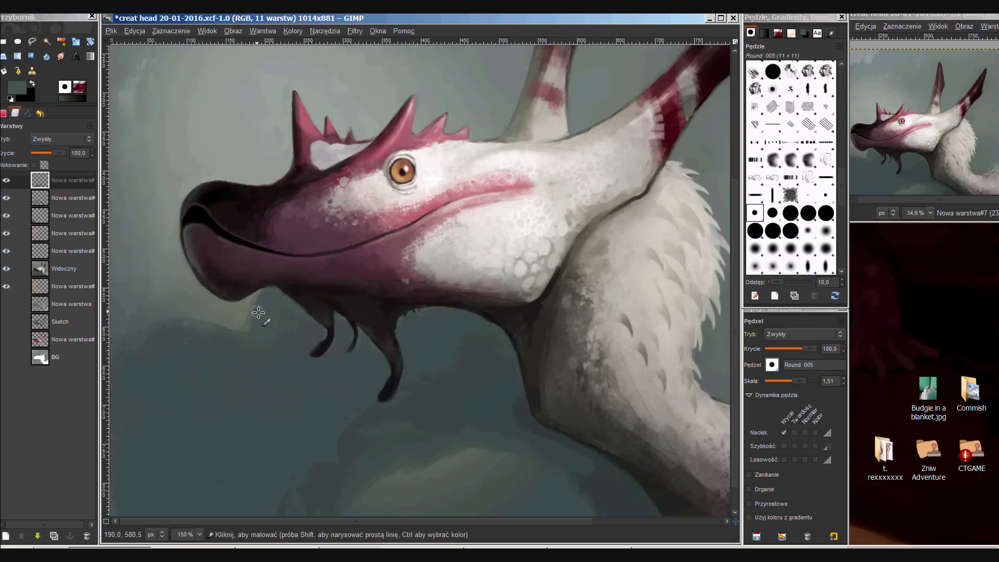
scroll(157, 350, down, 2)
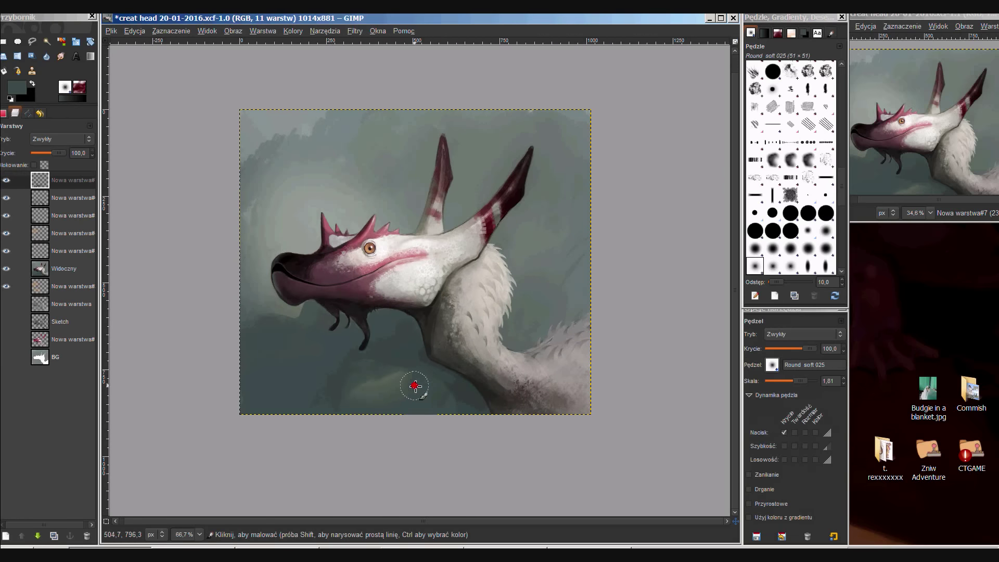
scroll(408, 391, down, 1)
scroll(390, 345, up, 1)
scroll(391, 346, up, 1)
Soft-erase around the neck on Nowa warstwa#4 with the eraser enlarged to about 6.61.
key(Page_Down)
key(Page_Down)
key(Page_Down)
key(shift+e)
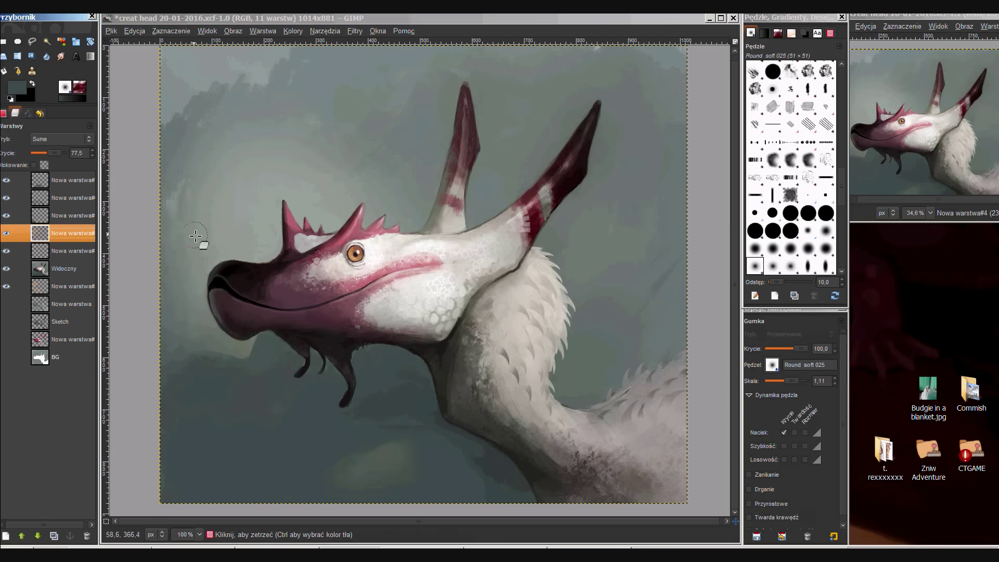
click(266, 192)
key(bracketright)
key(bracketright)
key(bracketright)
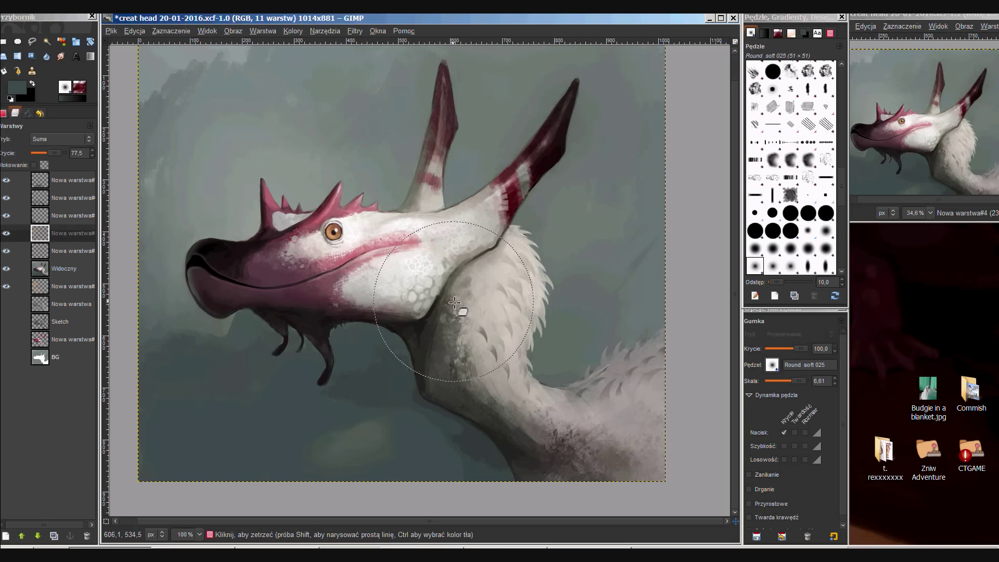
scroll(396, 322, down, 1)
click(65, 268)
Duplicate Widoczny, merge the two paint layers above down into the copy, and save.
right_click(65, 268)
click(127, 276)
right_click(64, 237)
click(99, 276)
right_click(64, 237)
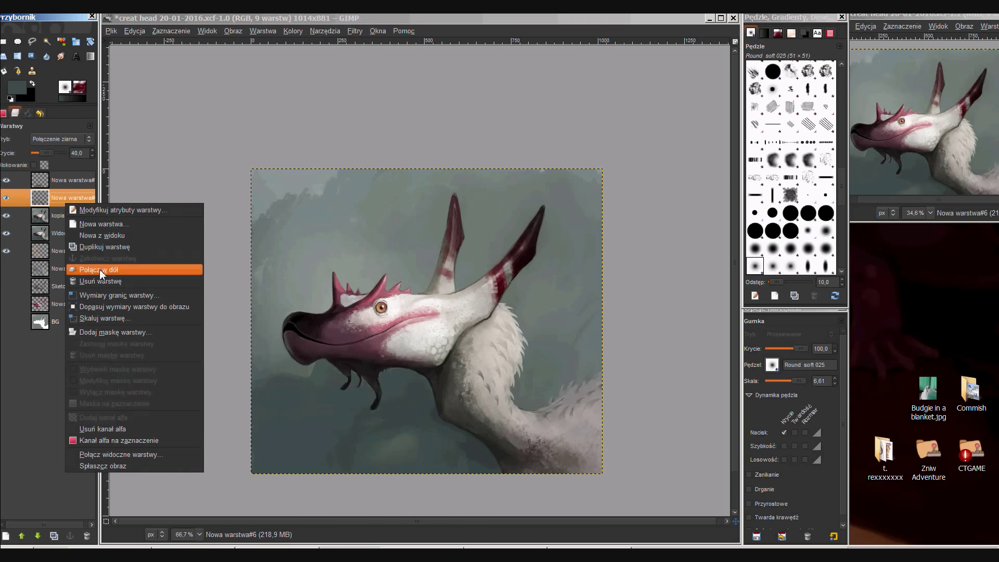
click(99, 275)
key(ctrl+s)
Set up Blur/Sharpen with a round brush and pressure-driven rate, and soften the left horn's edge.
click(47, 56)
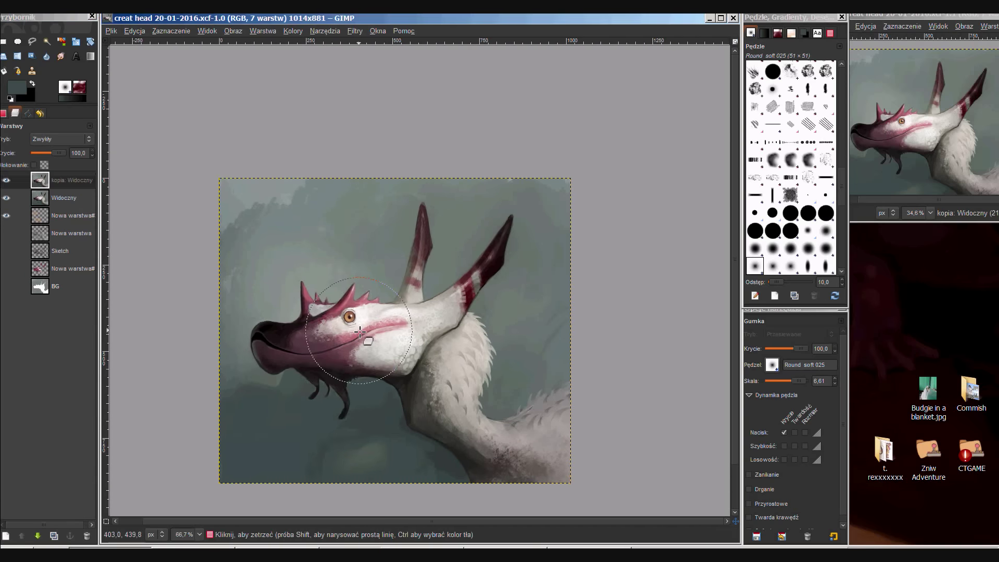
key(1)
click(790, 230)
scroll(834, 393, down, 2)
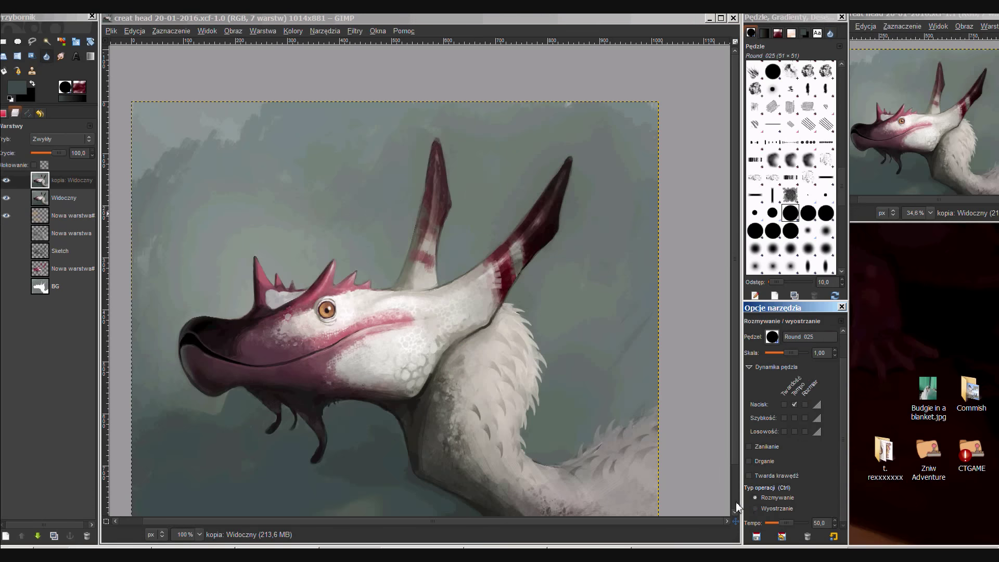
click(795, 405)
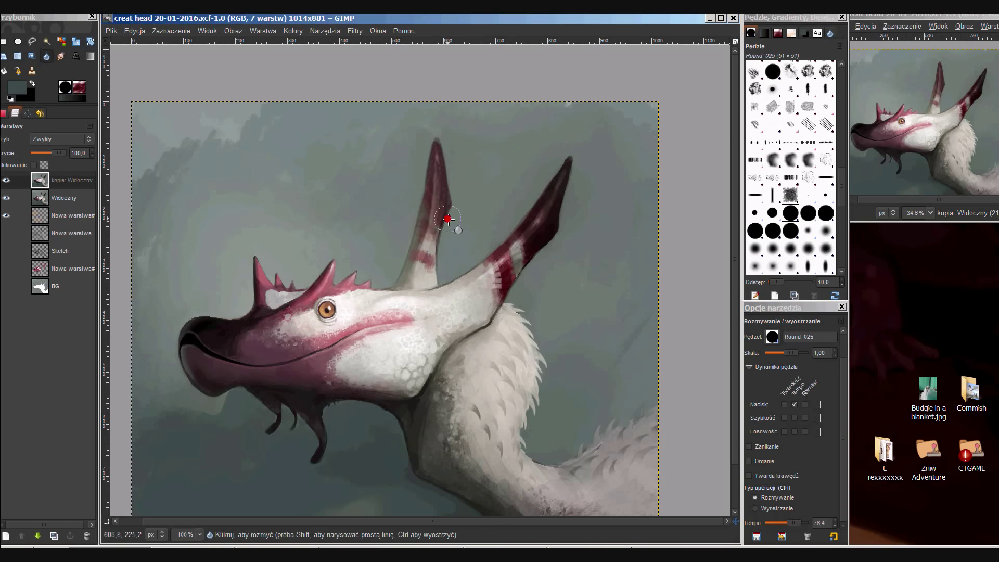
click(794, 418)
click(794, 404)
drag(437, 167, 419, 243)
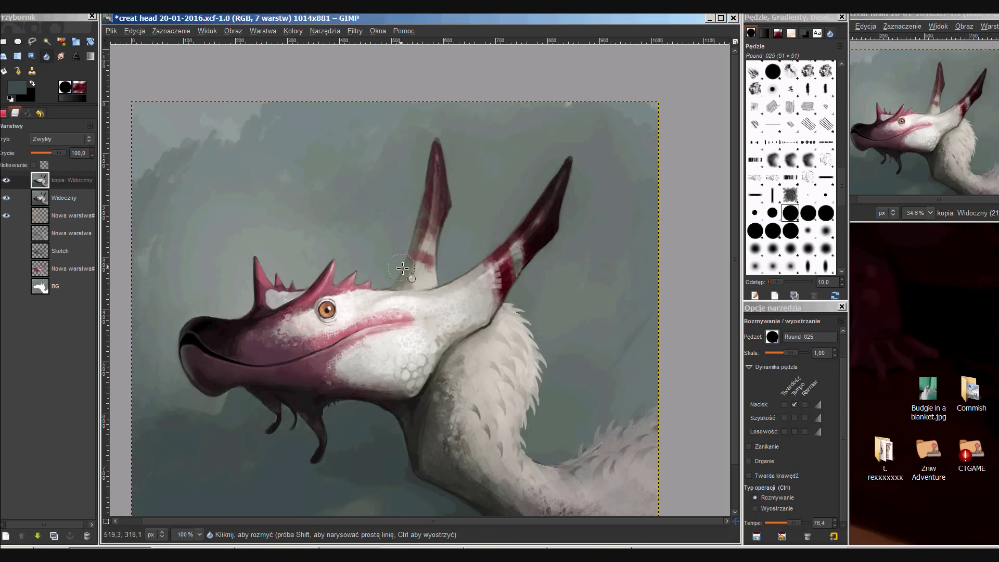
At 200% zoom, sharpen the edge of the snout.
key(2)
scroll(406, 298, down, 5)
key(1)
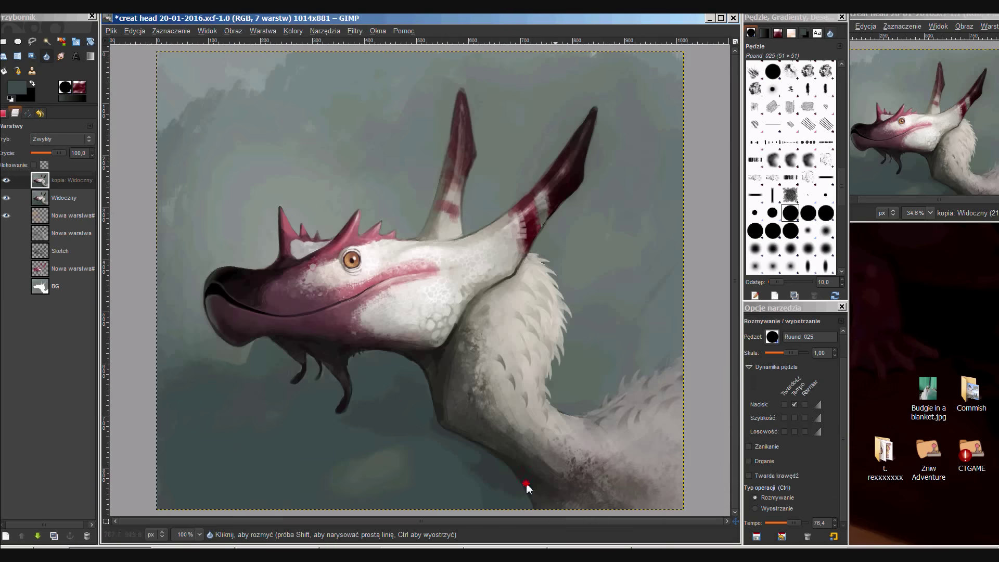
scroll(338, 383, up, 2)
key(2)
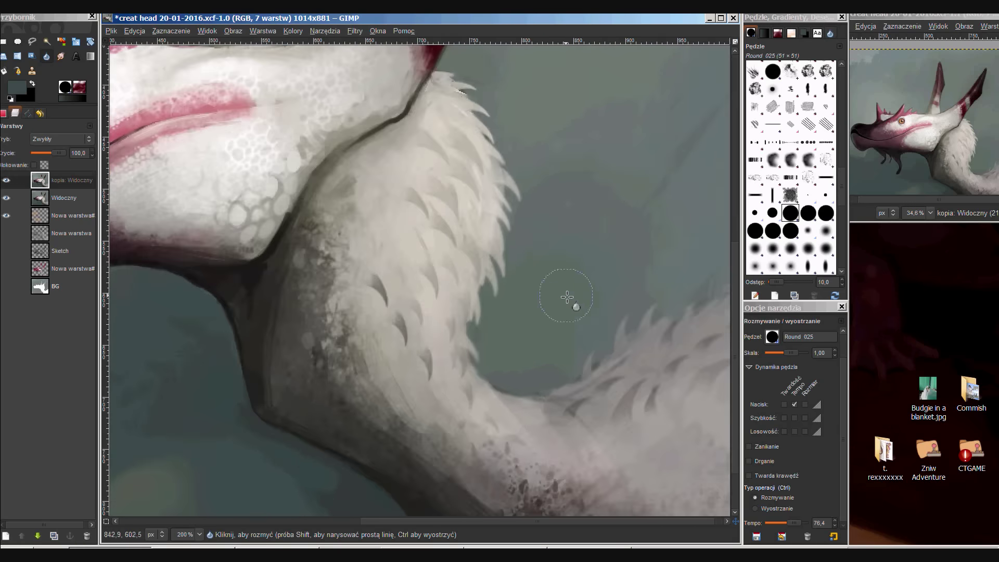
scroll(569, 290, down, 5)
scroll(654, 267, right, 2)
scroll(380, 435, up, 10)
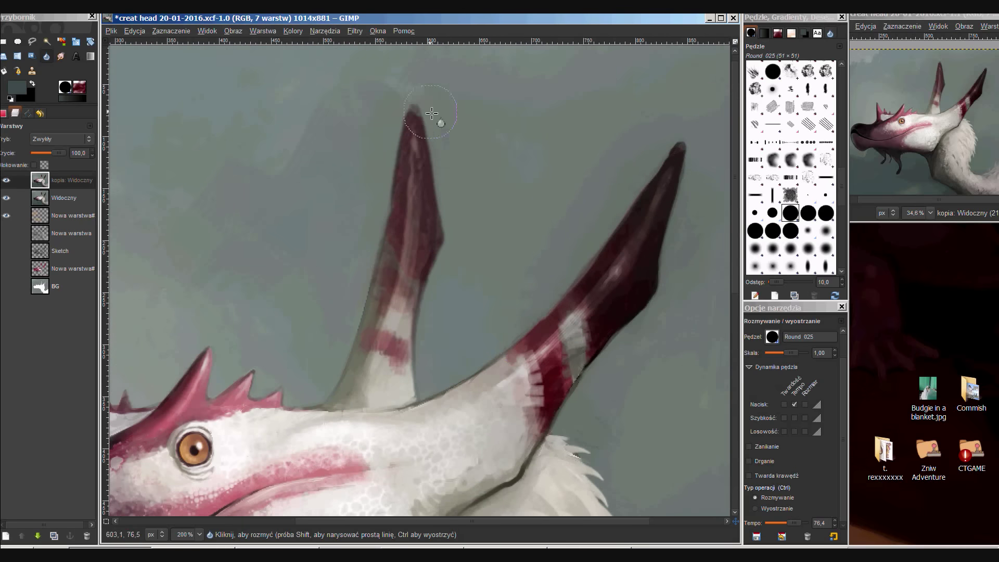
scroll(330, 279, down, 5)
scroll(518, 286, up, 3)
scroll(518, 286, right, 3)
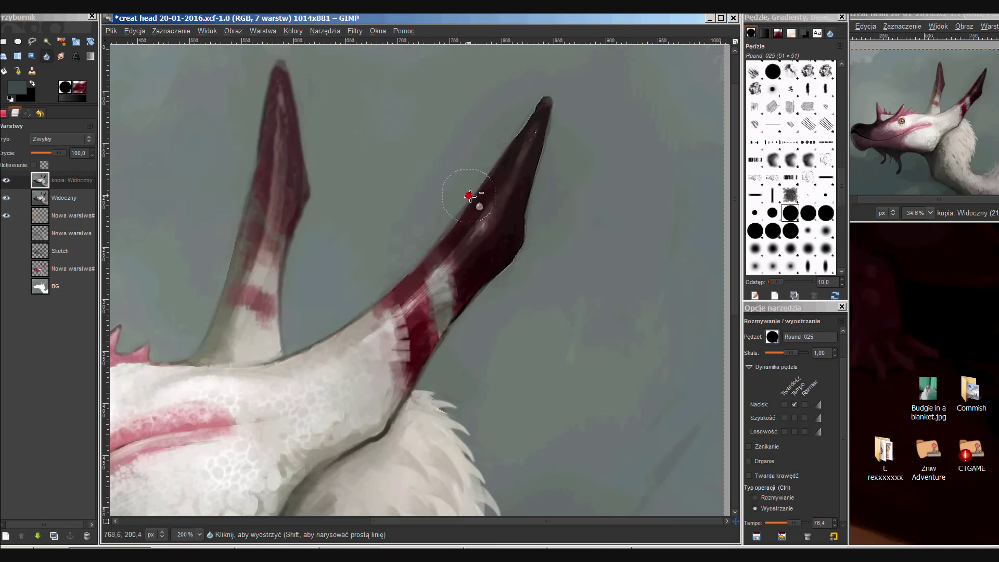
scroll(468, 196, down, 4)
scroll(329, 214, left, 10)
drag(267, 363, 275, 341)
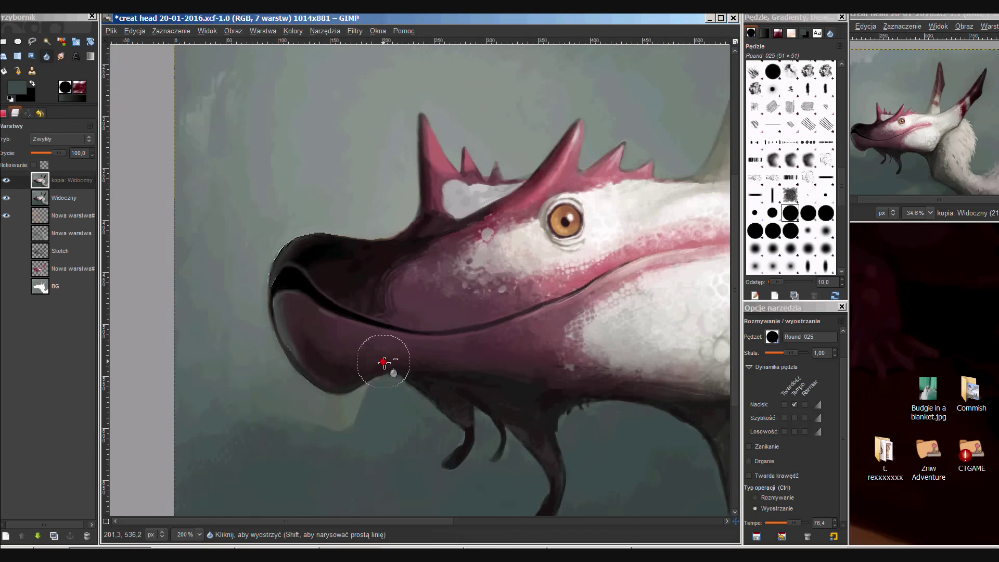
scroll(384, 363, down, 3)
scroll(442, 375, right, 5)
ctrl+scroll(450, 380, down, 4)
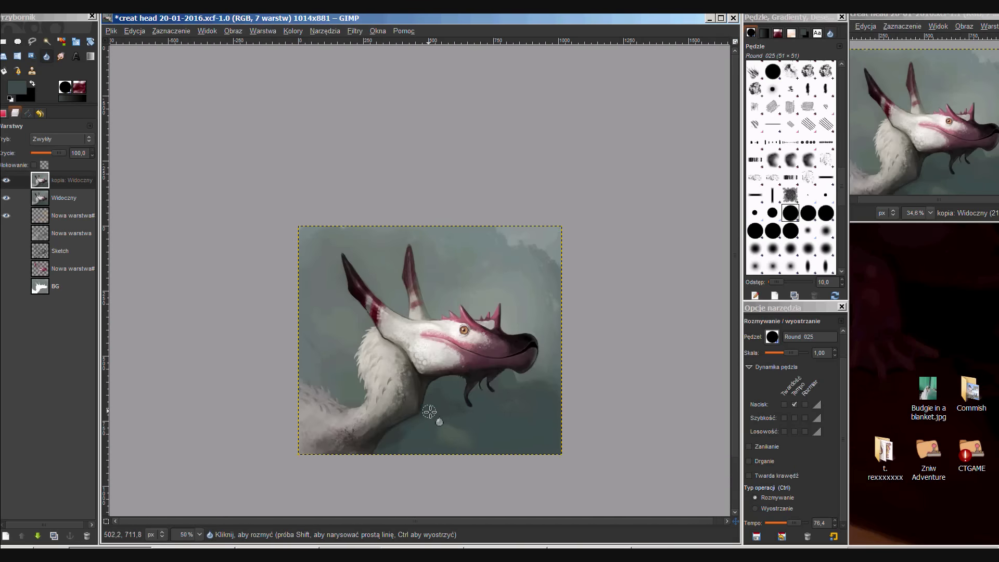
scroll(430, 396, down, 1)
Crop the image to a 1014×849 rectangular selection around the creature.
key(r)
drag(288, 195, 575, 426)
click(233, 31)
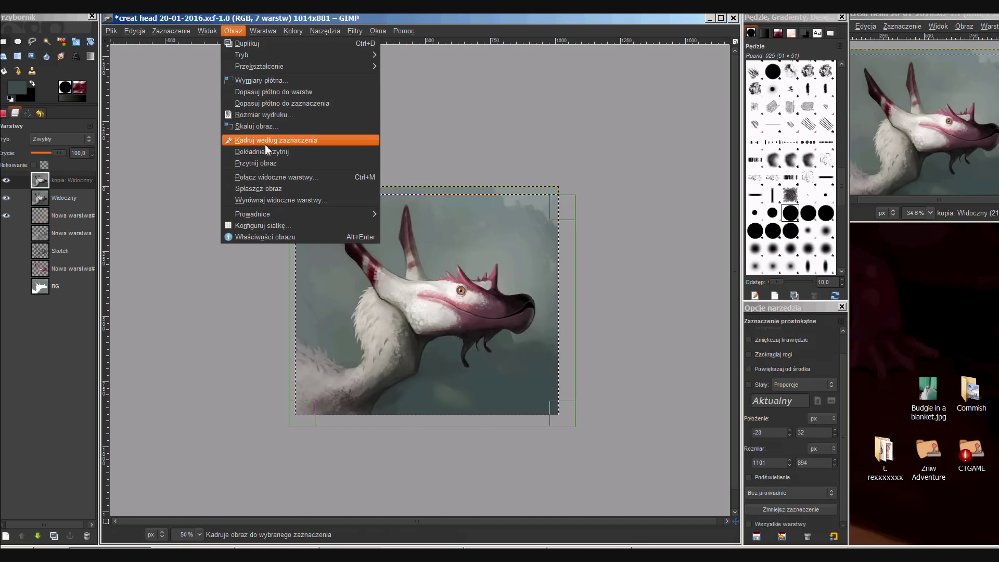
click(265, 146)
key(1)
Touch up the beak outline with fine strokes in black picked from the outline.
key(p)
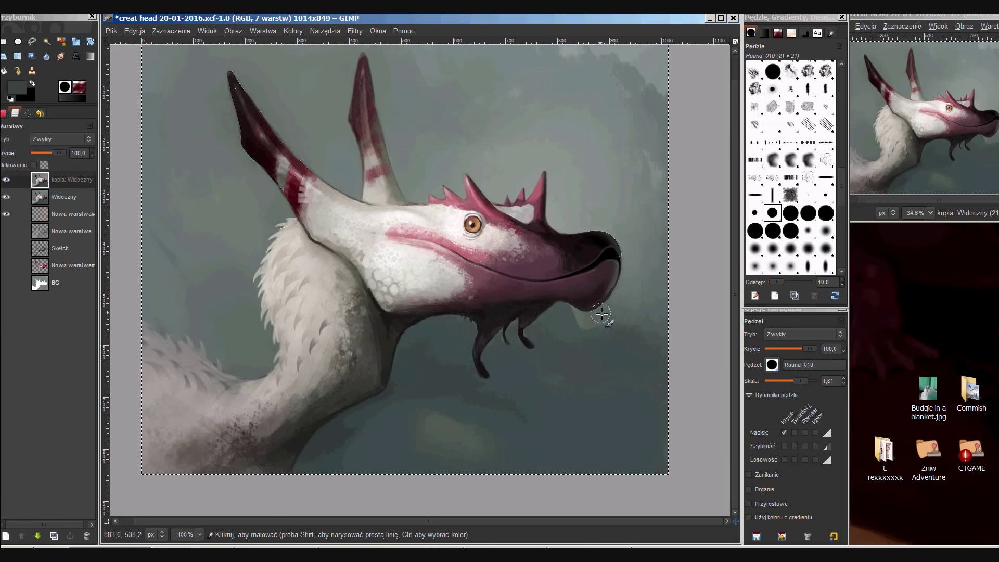
ctrl+scroll(602, 313, up, 3)
key(n)
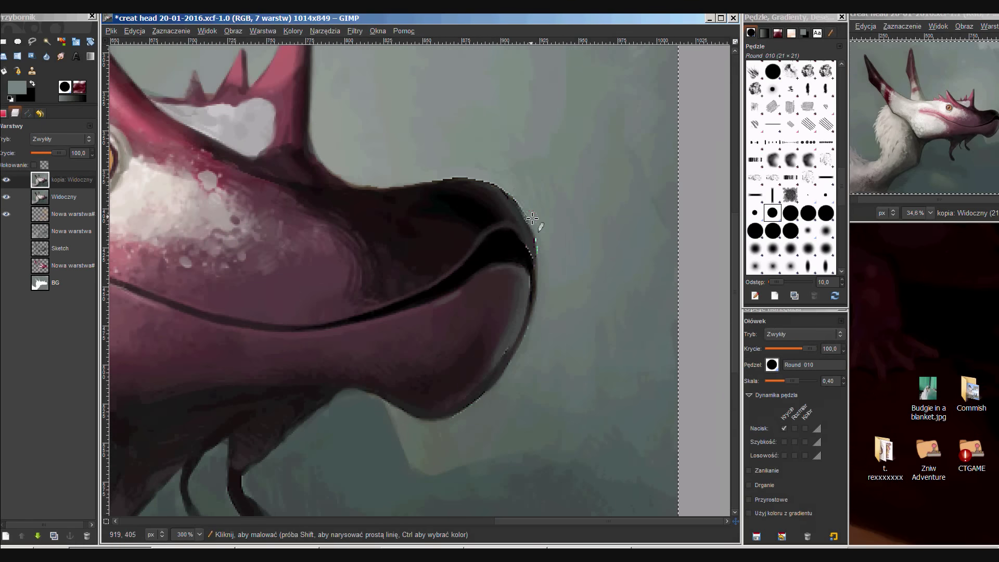
ctrl+click(536, 255)
key(p)
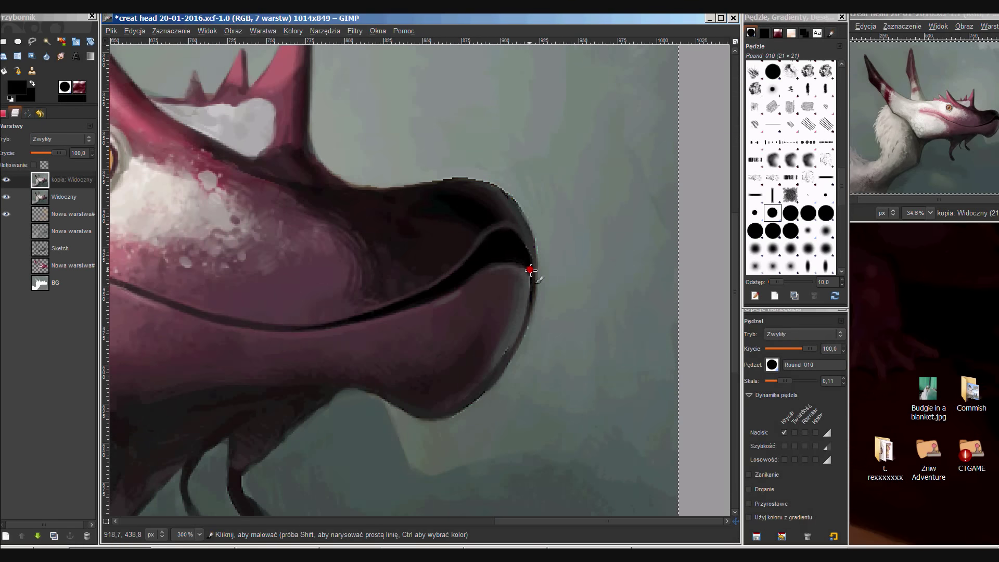
ctrl+scroll(530, 270, down, 3)
ctrl+scroll(513, 312, down, 1)
ctrl+scroll(484, 250, up, 3)
Pick the grey-green background colour and smudge the background near the beak and horns.
ctrl+click(452, 190)
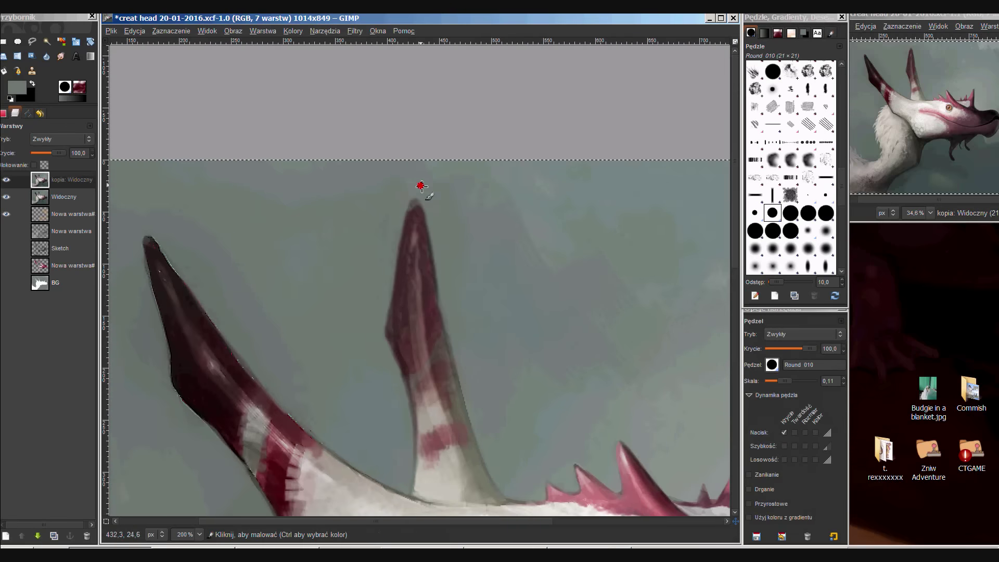
ctrl+scroll(499, 270, down, 2)
ctrl+scroll(564, 348, up, 1)
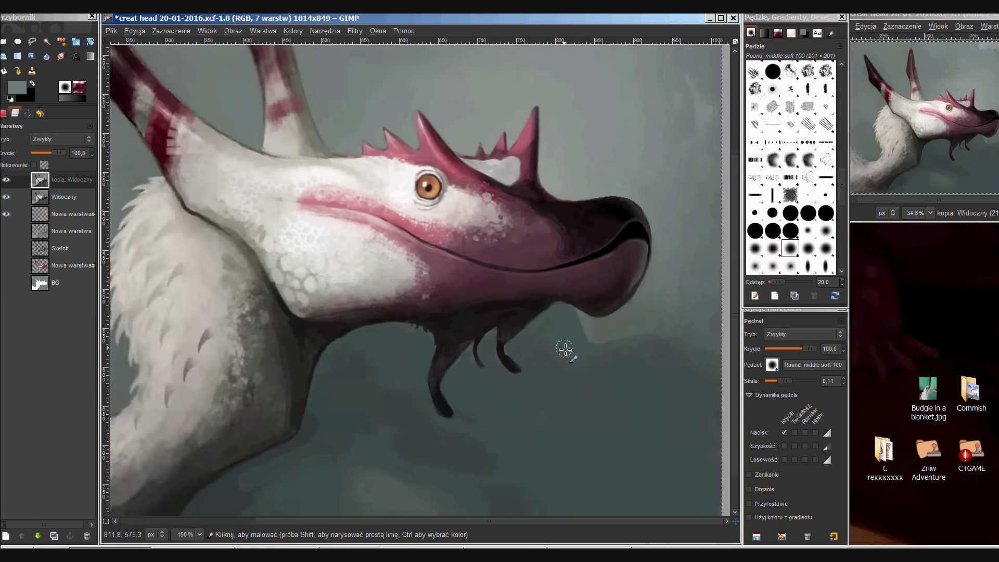
drag(564, 349, 446, 293)
key(s)
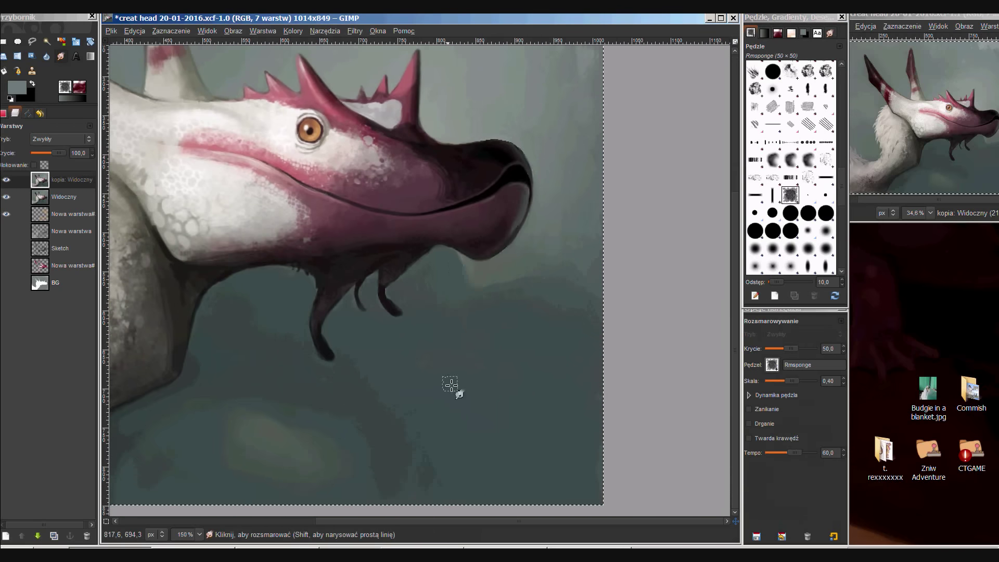
scroll(451, 385, down, 3)
ctrl+scroll(365, 338, down, 1)
ctrl+scroll(526, 270, down, 1)
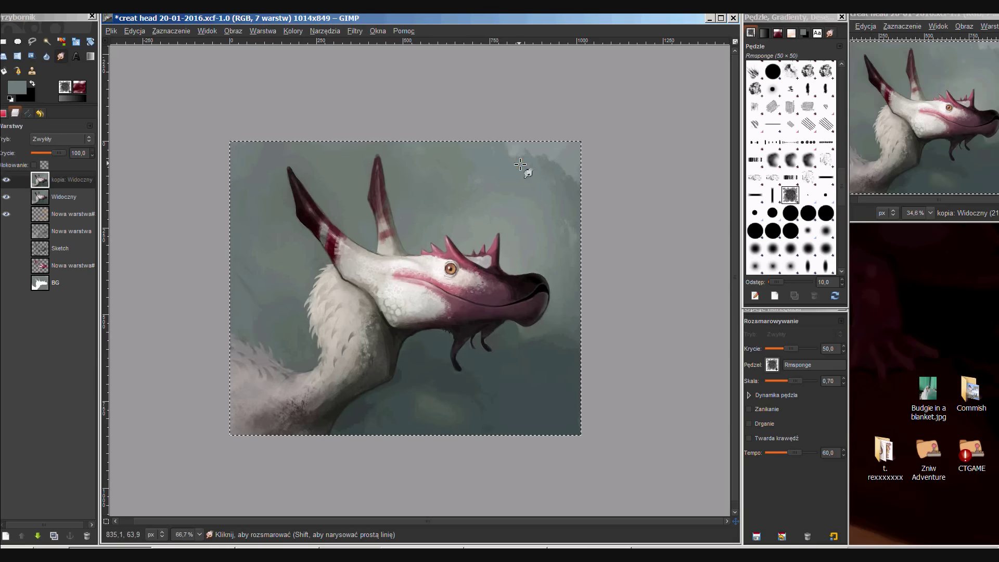
key(p)
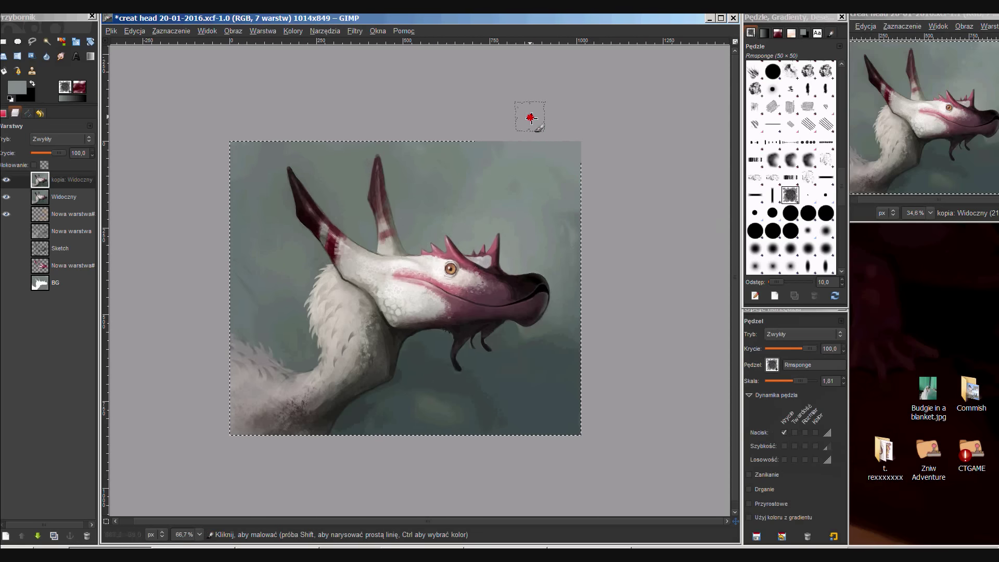